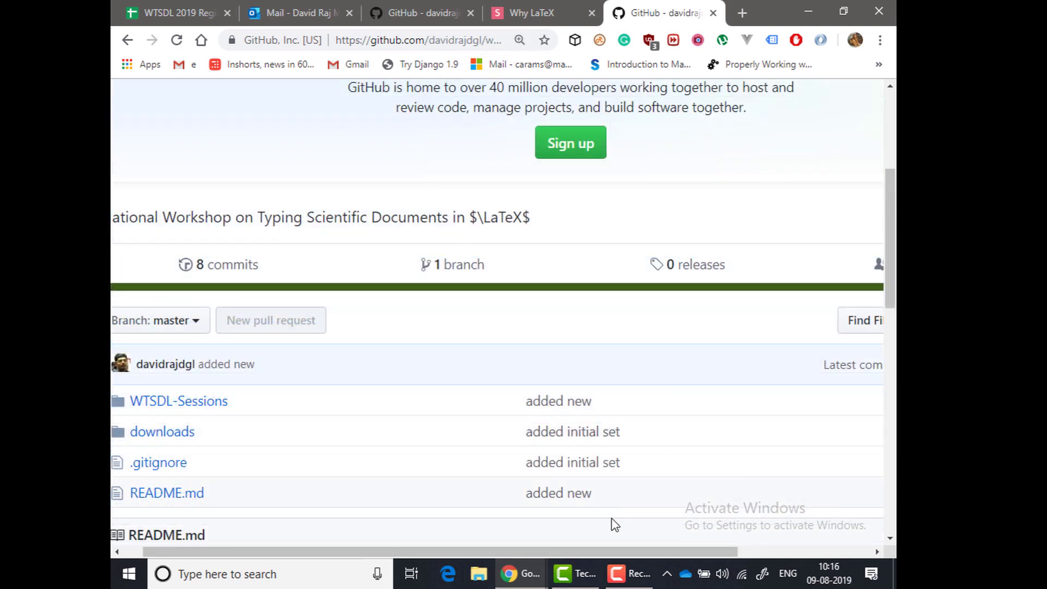
- Download the wtsdl2019 repository from GitHub as a ZIP archive
{"action": "left_click_drag", "start_coordinate": [601, 554], "coordinate": [747, 551]}
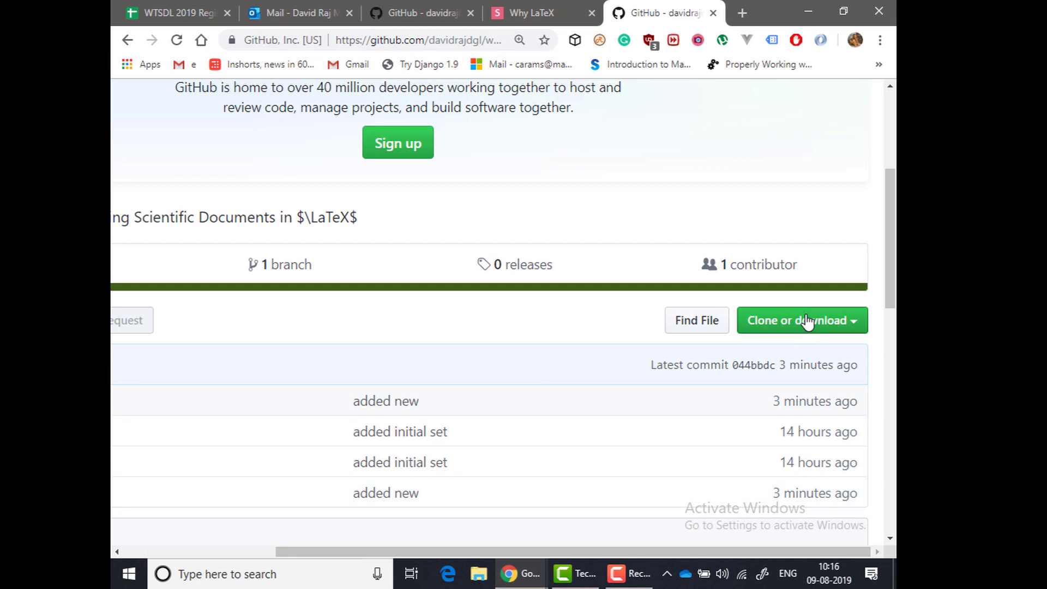
{"action": "left_click", "coordinate": [844, 326]}
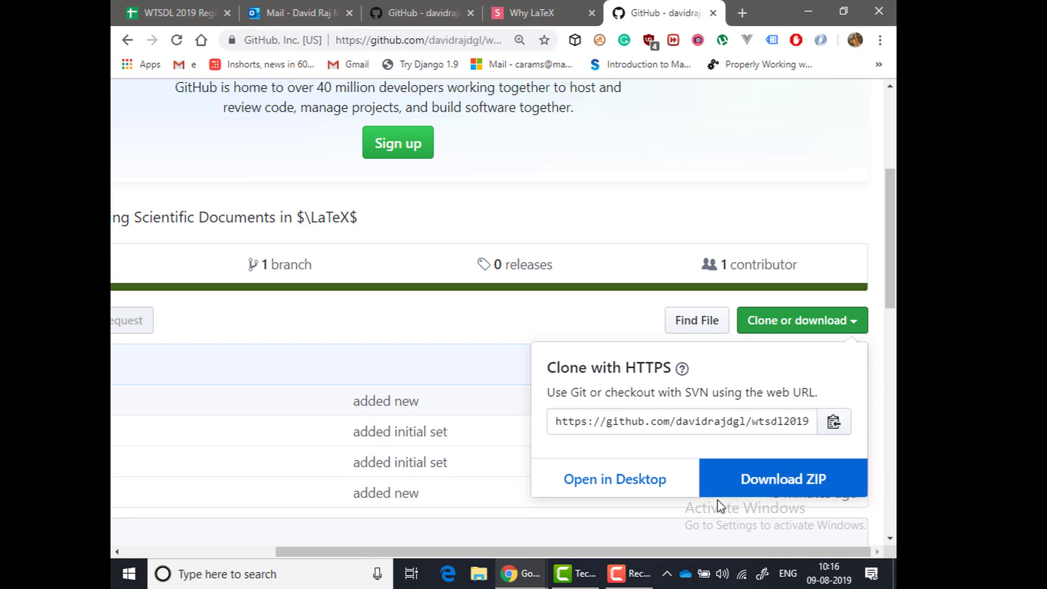
{"action": "left_click", "coordinate": [785, 480]}
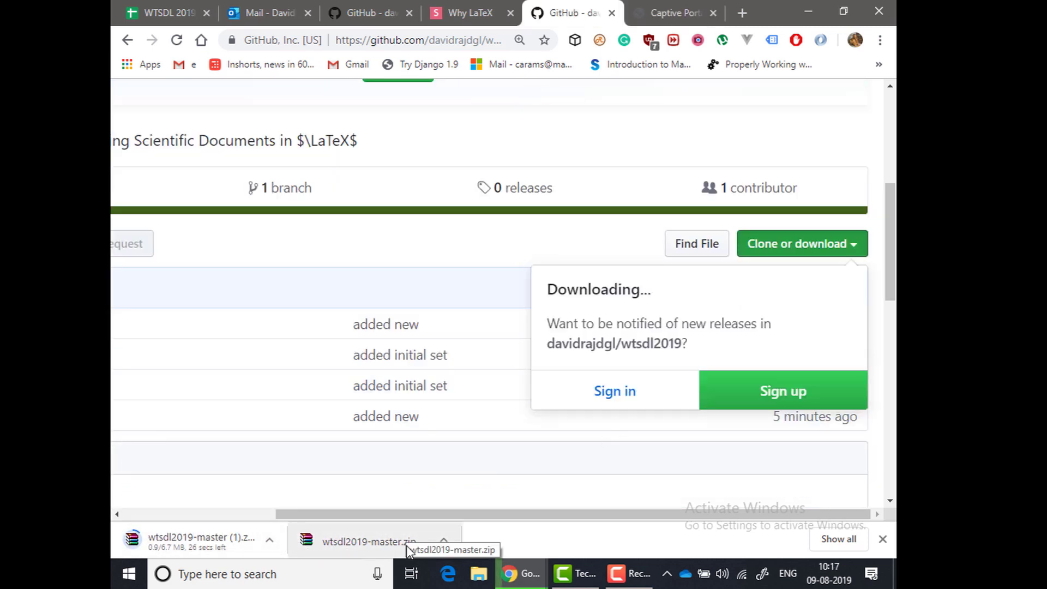
- Show the downloaded wtsdl2019-master.zip in its folder and copy it from Downloads to the Desktop folder
{"action": "left_click", "coordinate": [443, 540]}
{"action": "left_click", "coordinate": [476, 491]}
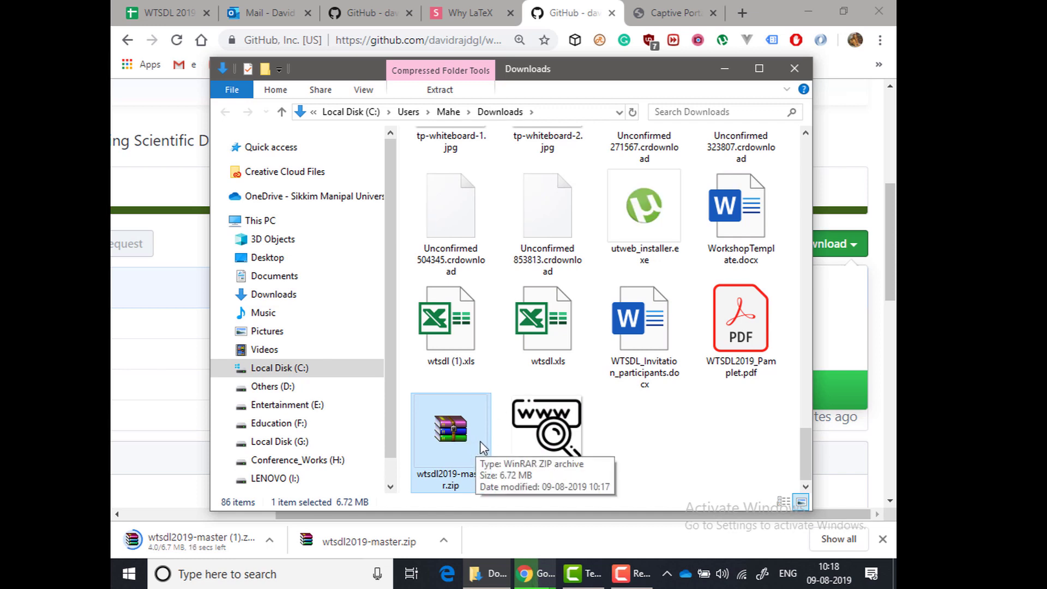
{"action": "double_click", "coordinate": [460, 433]}
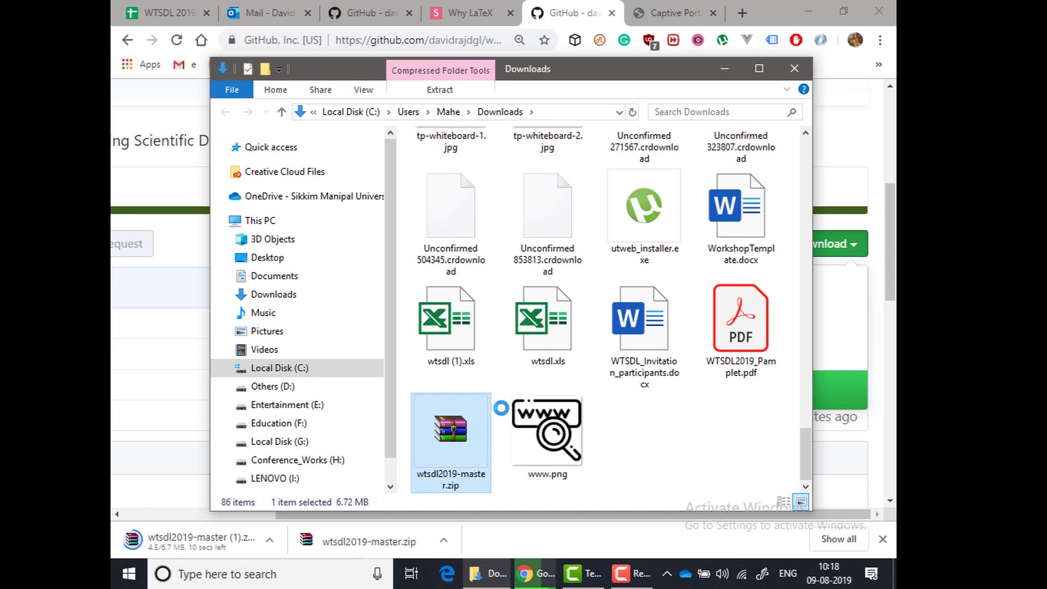
{"action": "right_click", "coordinate": [461, 434]}
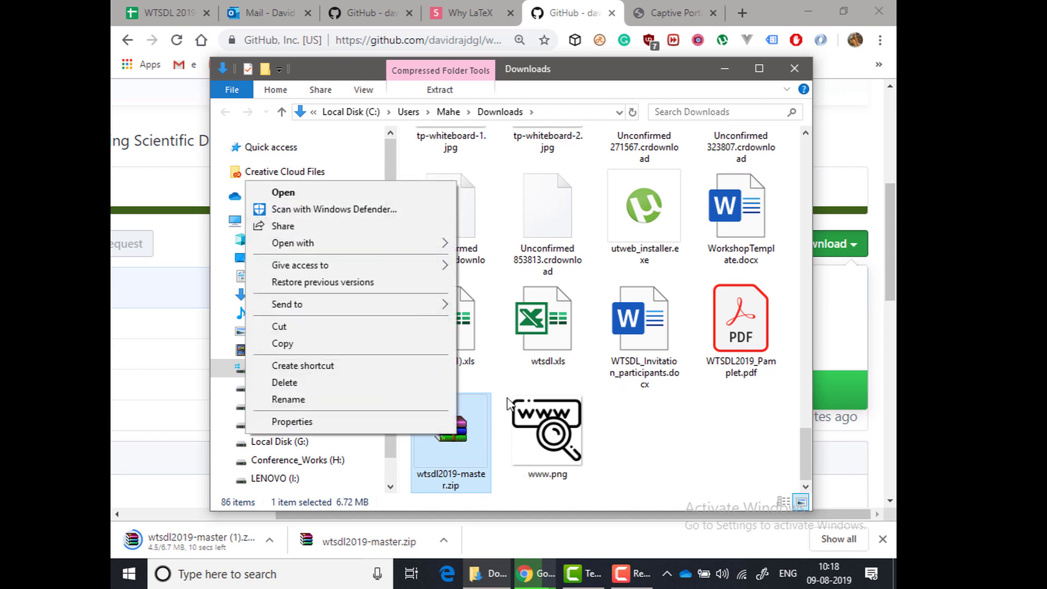
{"action": "left_click", "coordinate": [360, 343]}
{"action": "left_click", "coordinate": [312, 265]}
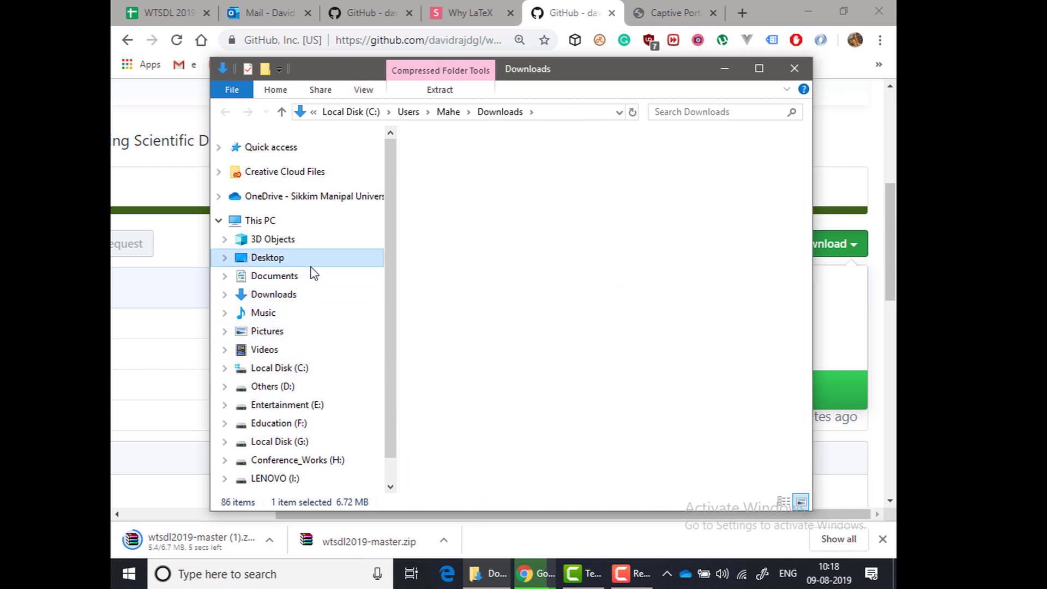
{"action": "left_click", "coordinate": [545, 277]}
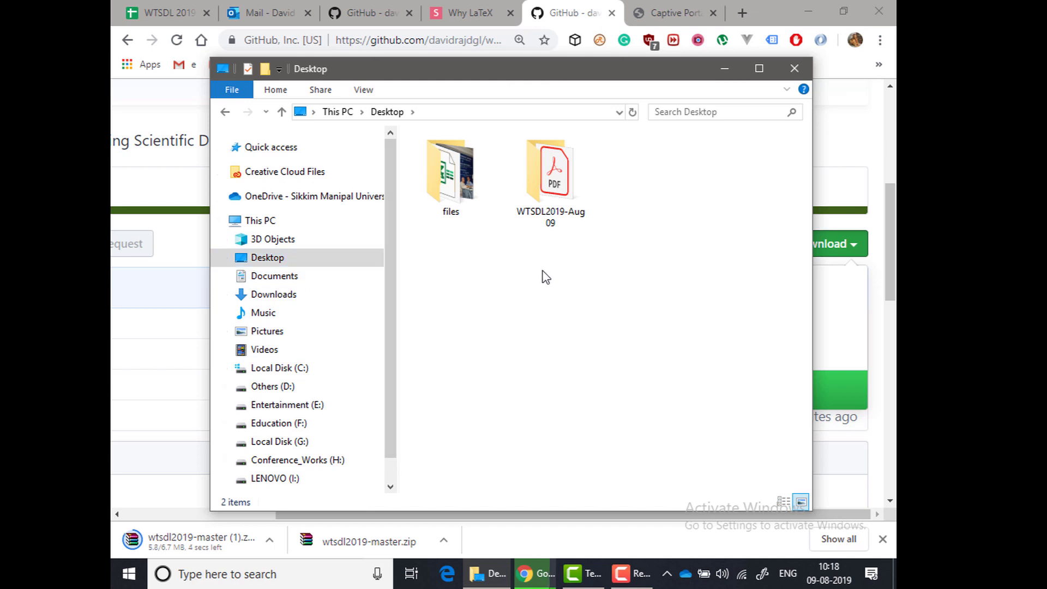
{"action": "right_click", "coordinate": [545, 277]}
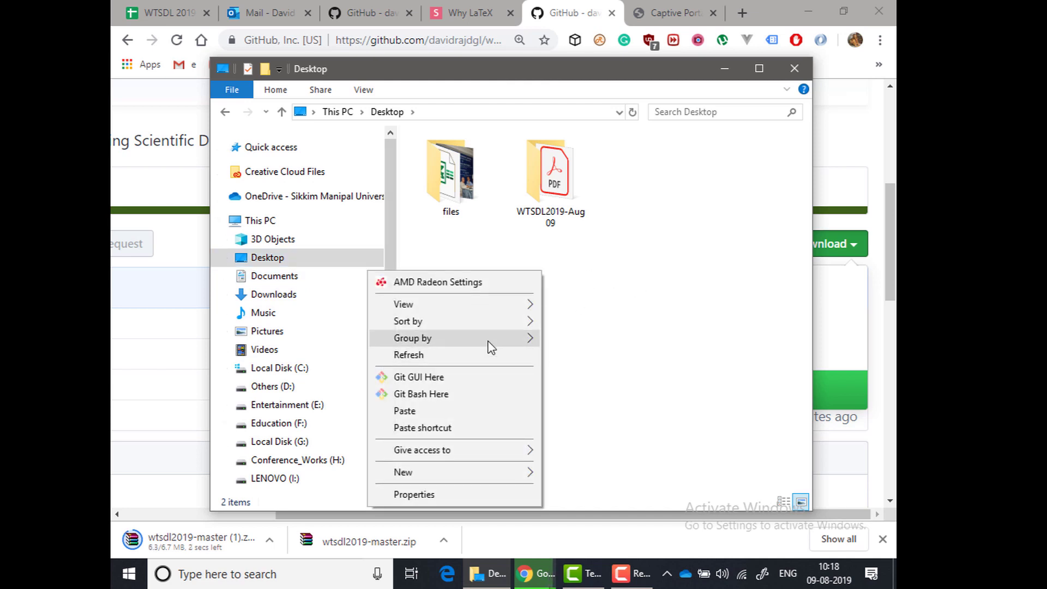
{"action": "left_click", "coordinate": [470, 412]}
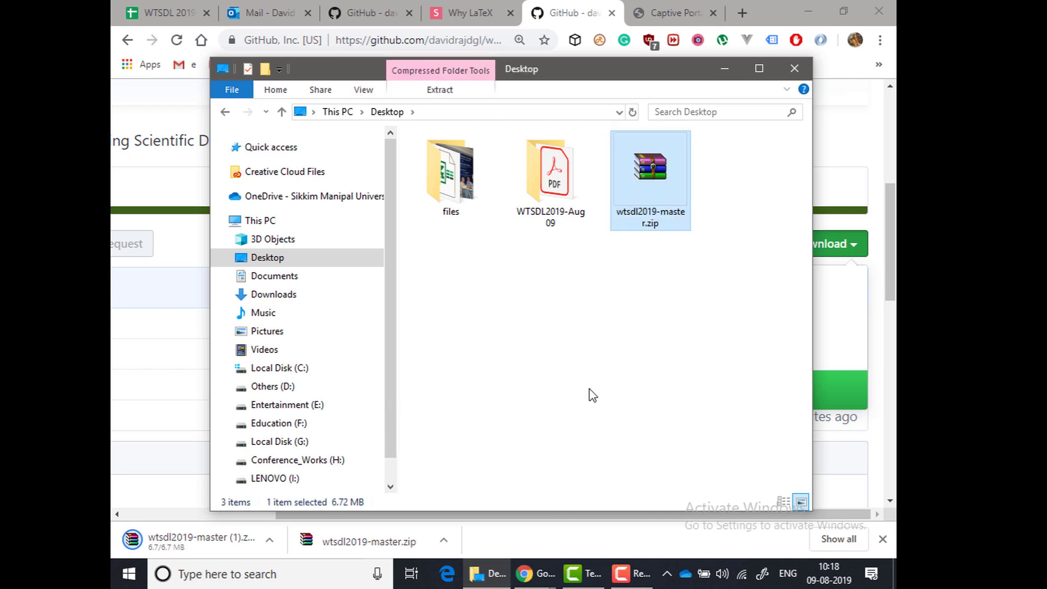
- Open the Desktop copy of wtsdl2019-master.zip in WinRAR and move its window fully into view
{"action": "right_click", "coordinate": [657, 192]}
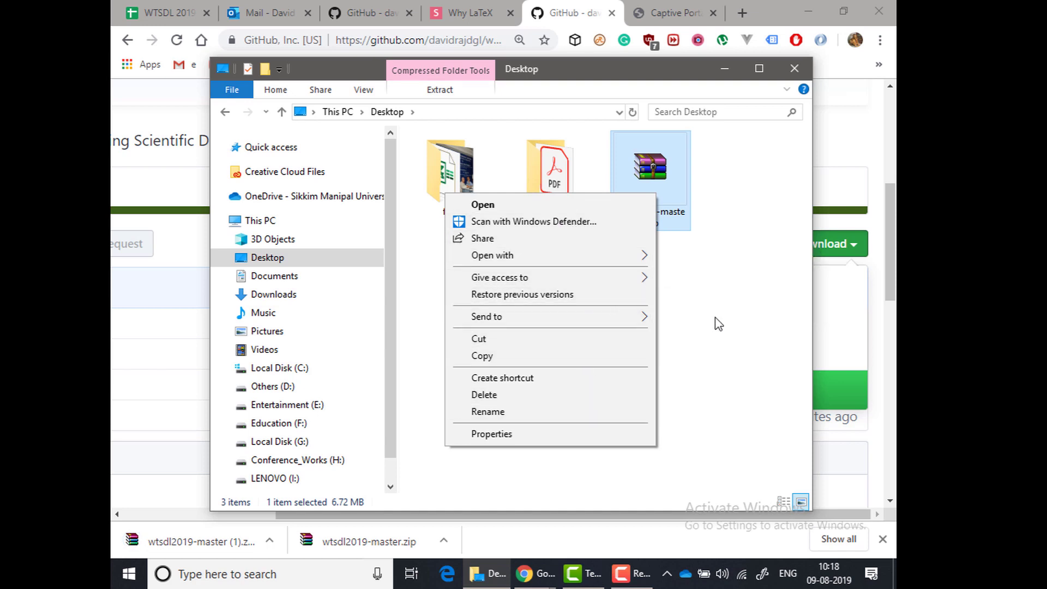
{"action": "key", "text": "Escape"}
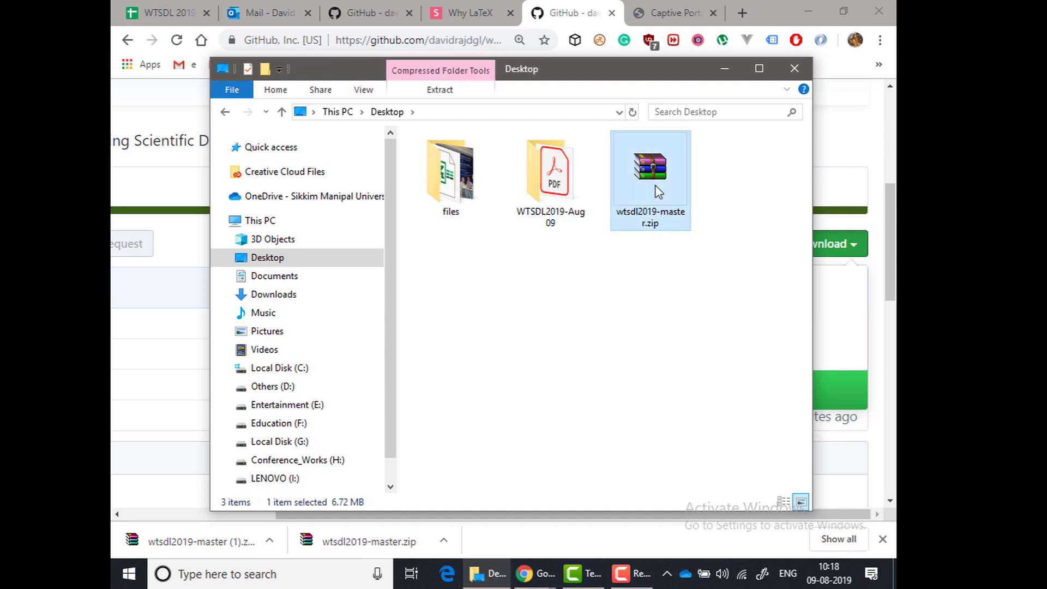
{"action": "key", "text": "shift+F10"}
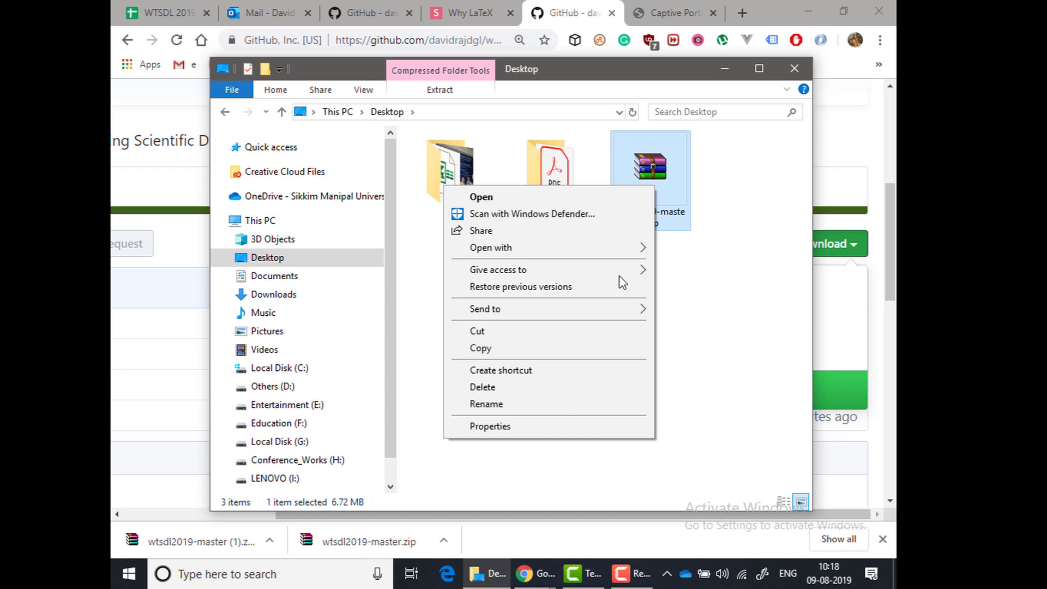
{"action": "left_click", "coordinate": [585, 197]}
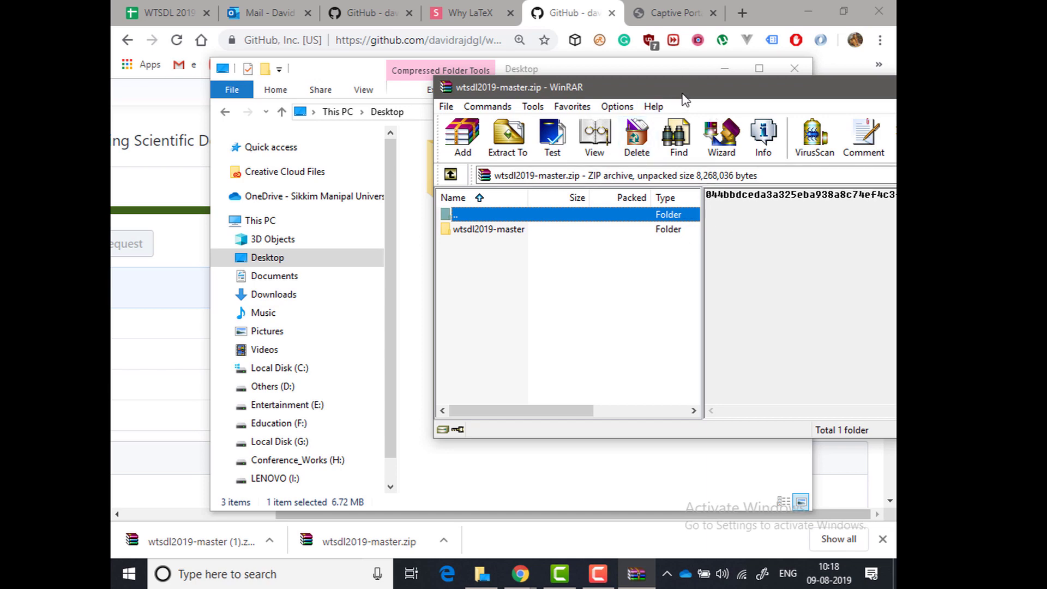
{"action": "left_click_drag", "start_coordinate": [684, 100], "coordinate": [412, 107]}
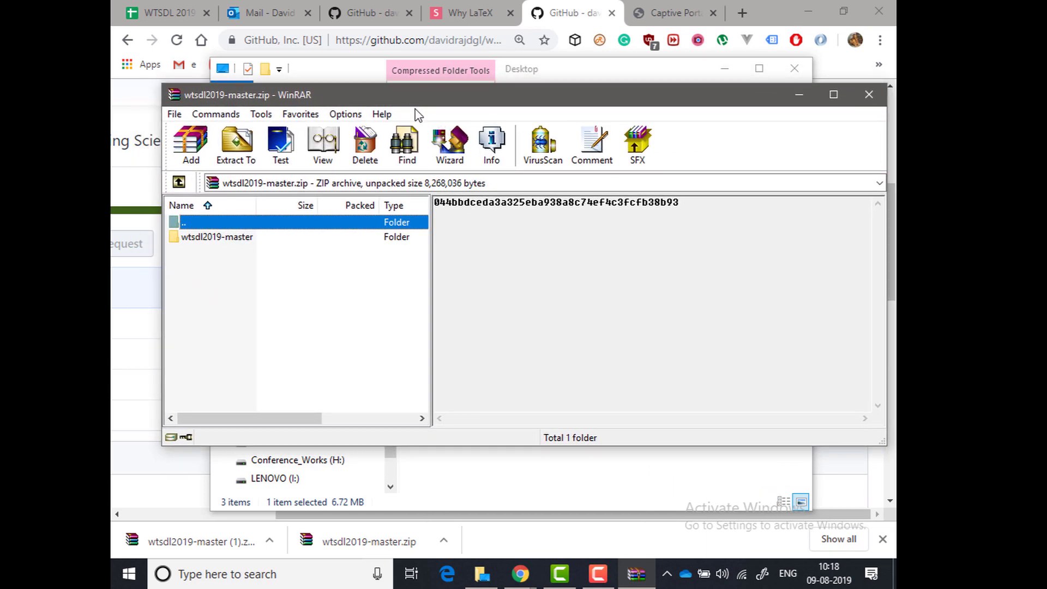
- Extract the archive with the Desktop as destination path, then close WinRAR
{"action": "left_click", "coordinate": [234, 150]}
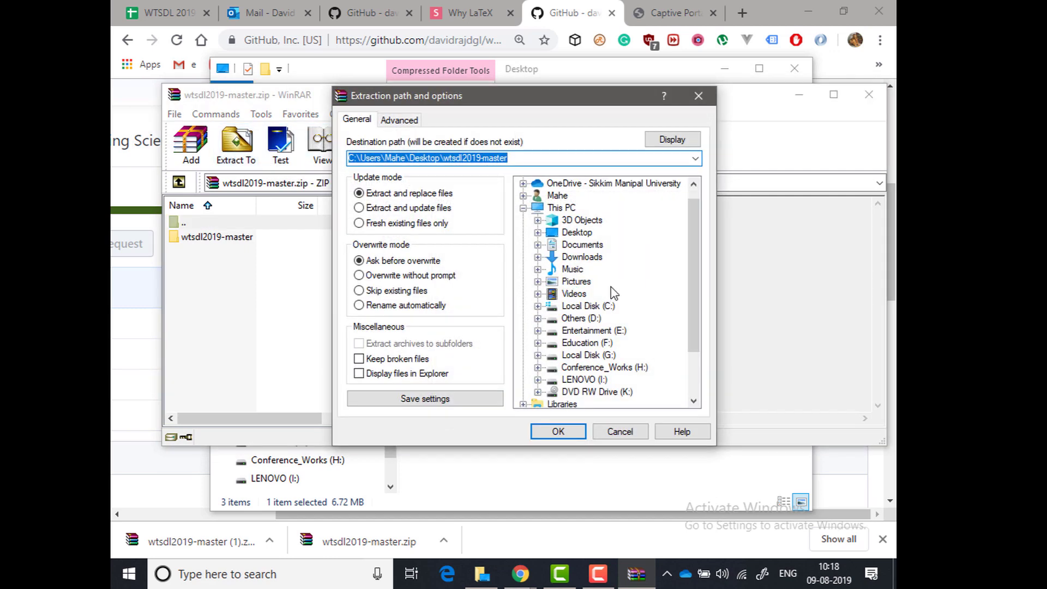
{"action": "left_click", "coordinate": [570, 233]}
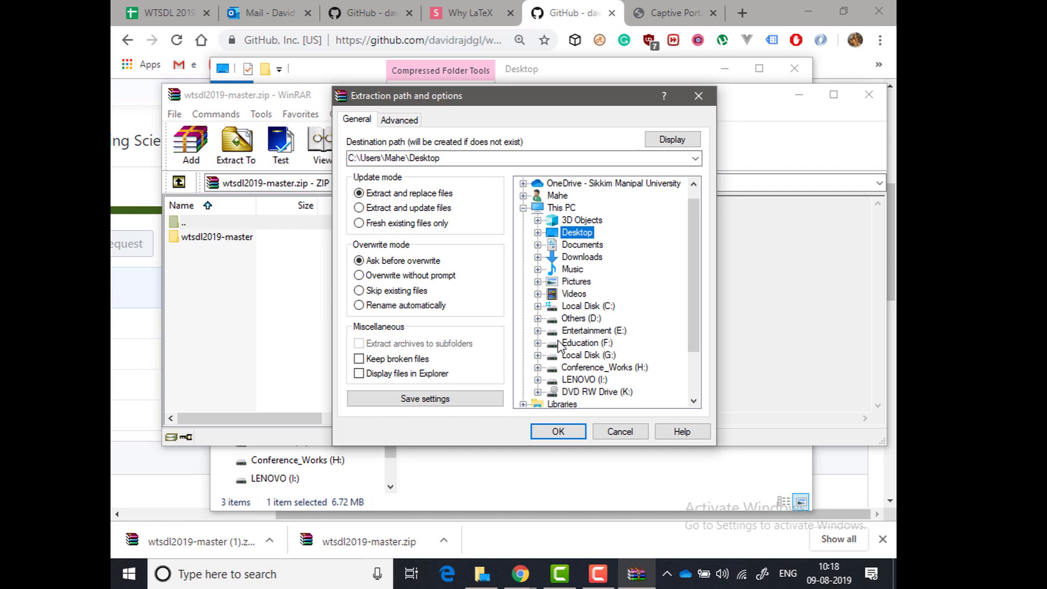
{"action": "left_click", "coordinate": [567, 434]}
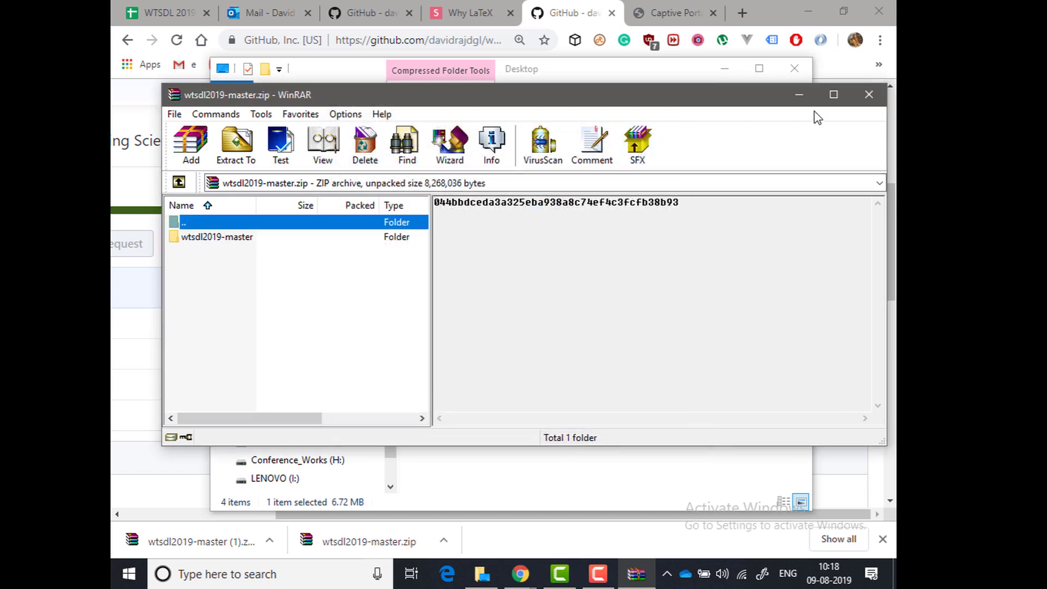
{"action": "left_click", "coordinate": [870, 97]}
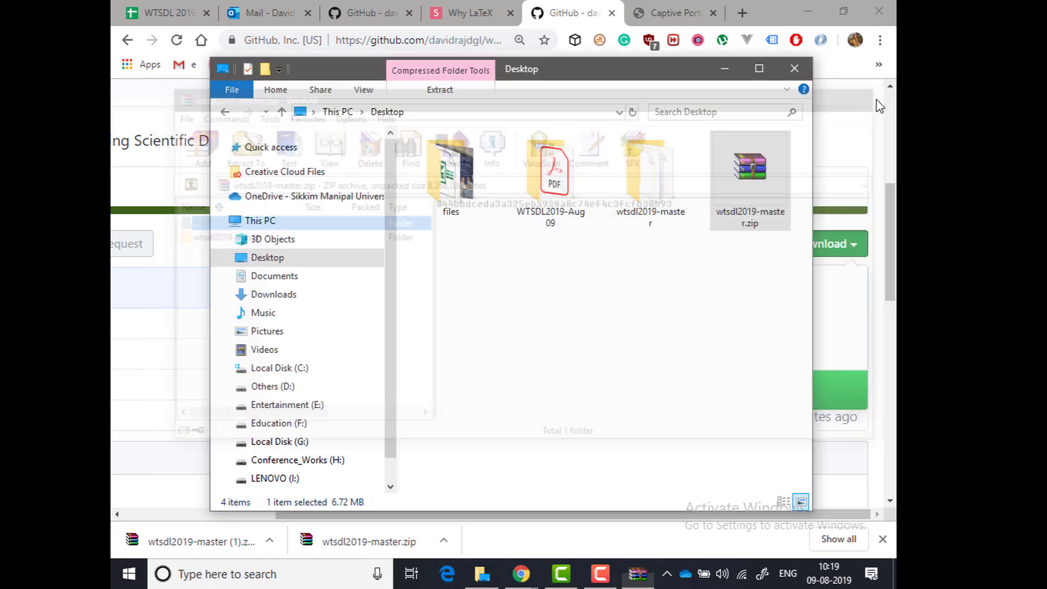
{"action": "left_click", "coordinate": [662, 285]}
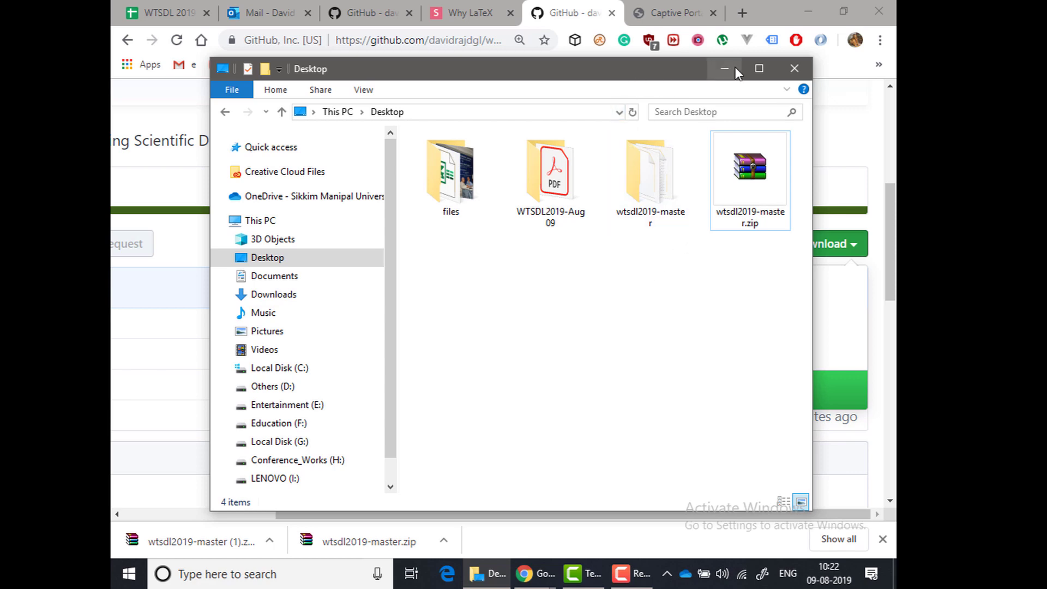
- Maximize the file window, open WTSDL-Sessions inside the extracted wtsdl2019-master folder and display its contents as large icons
{"action": "left_click", "coordinate": [759, 68]}
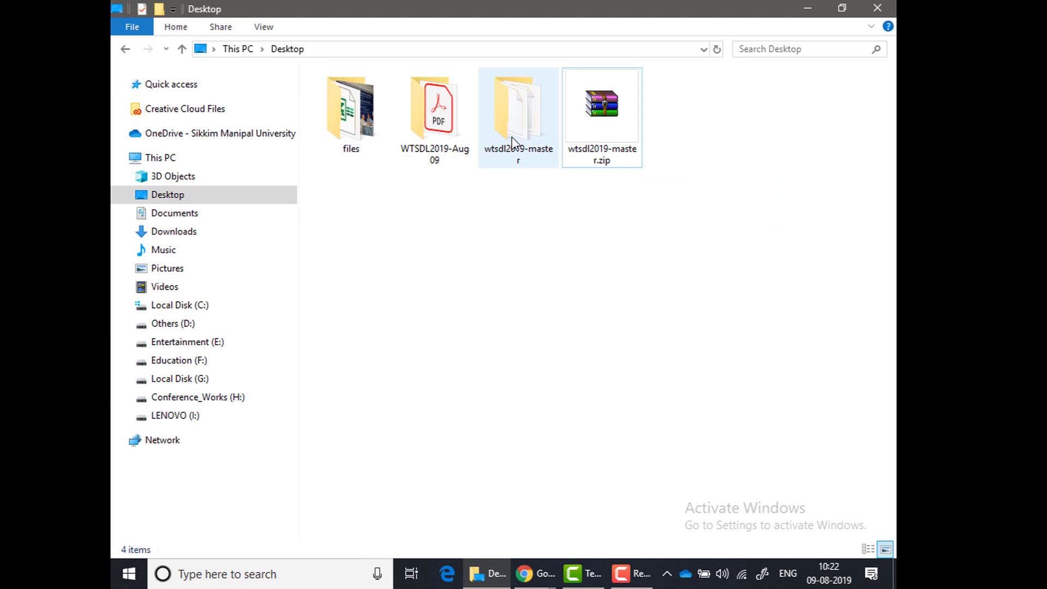
{"action": "left_click", "coordinate": [512, 138]}
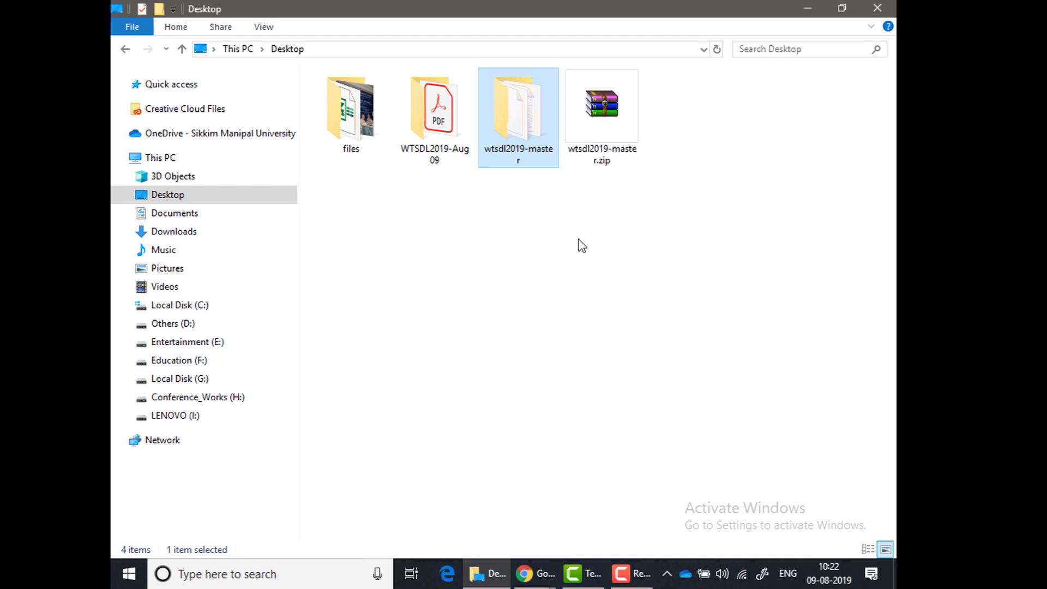
{"action": "double_click", "coordinate": [522, 133]}
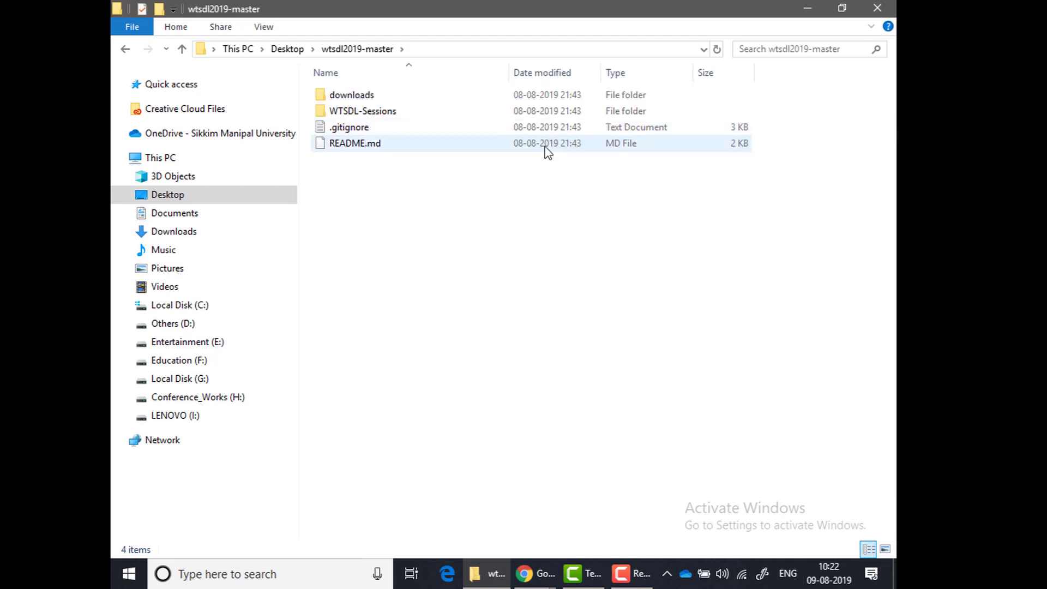
{"action": "double_click", "coordinate": [398, 112]}
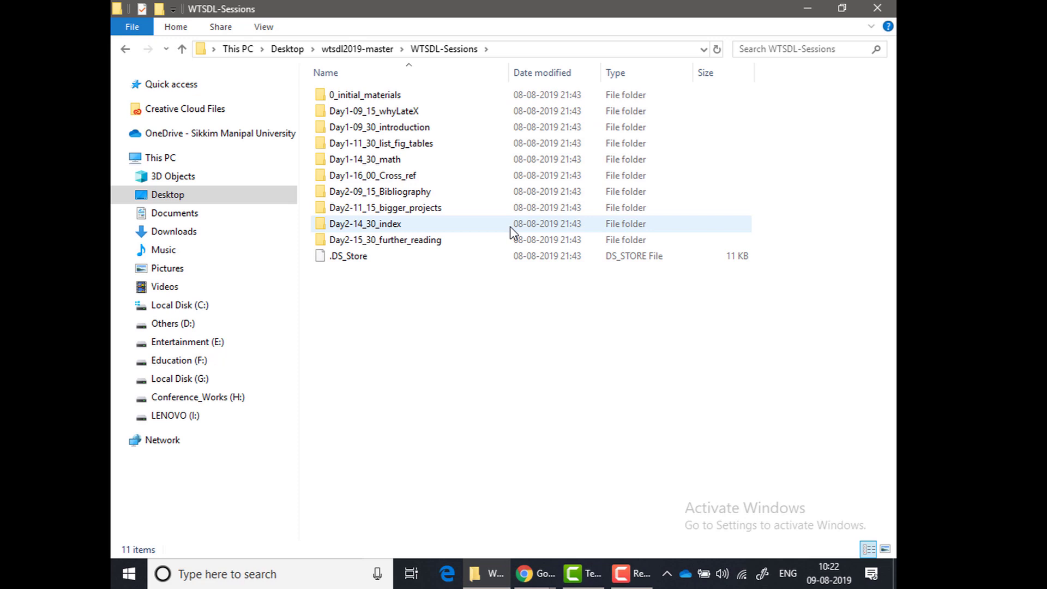
{"action": "key", "text": "ctrl+shift+5"}
{"action": "scroll", "coordinate": [442, 263], "scroll_direction": "up", "scroll_amount": 4, "text": "ctrl"}
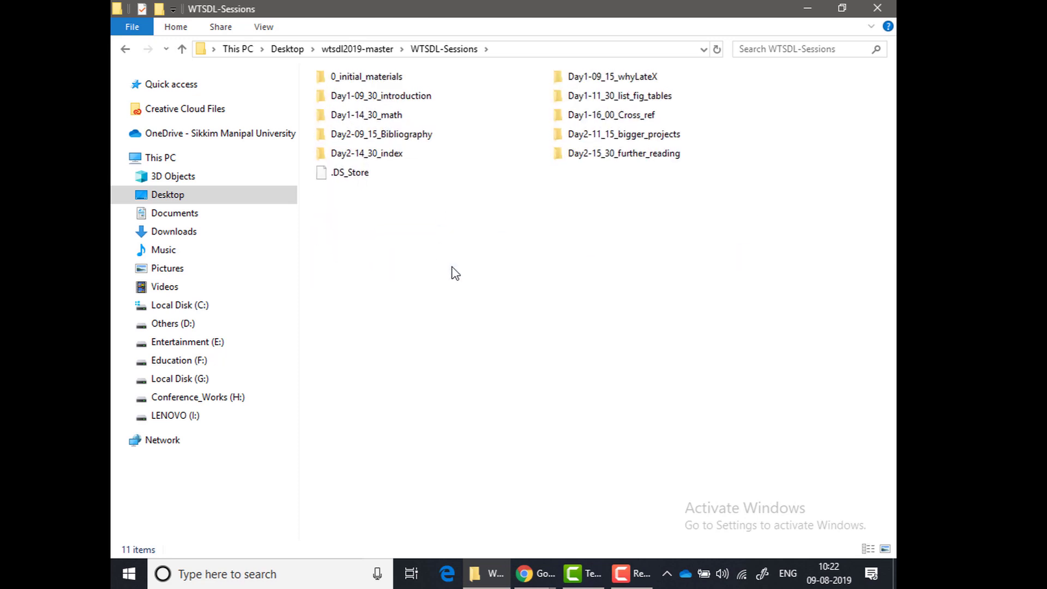
{"action": "scroll", "coordinate": [455, 272], "scroll_direction": "up", "scroll_amount": 2, "text": "ctrl"}
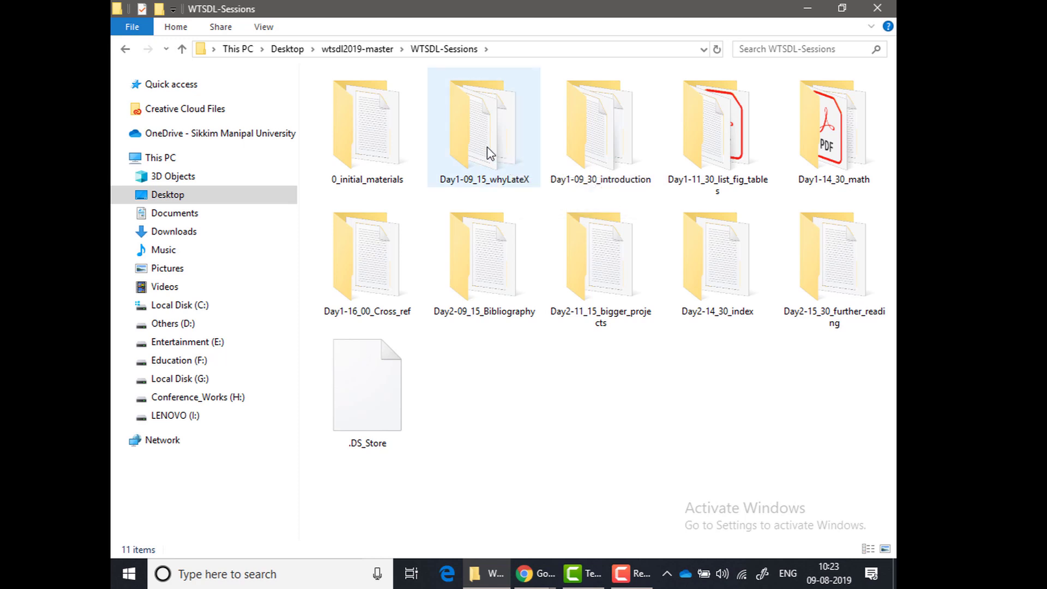
- Open the Day1-09_30_introduction folder and go into its Practices subfolder
{"action": "double_click", "coordinate": [603, 151]}
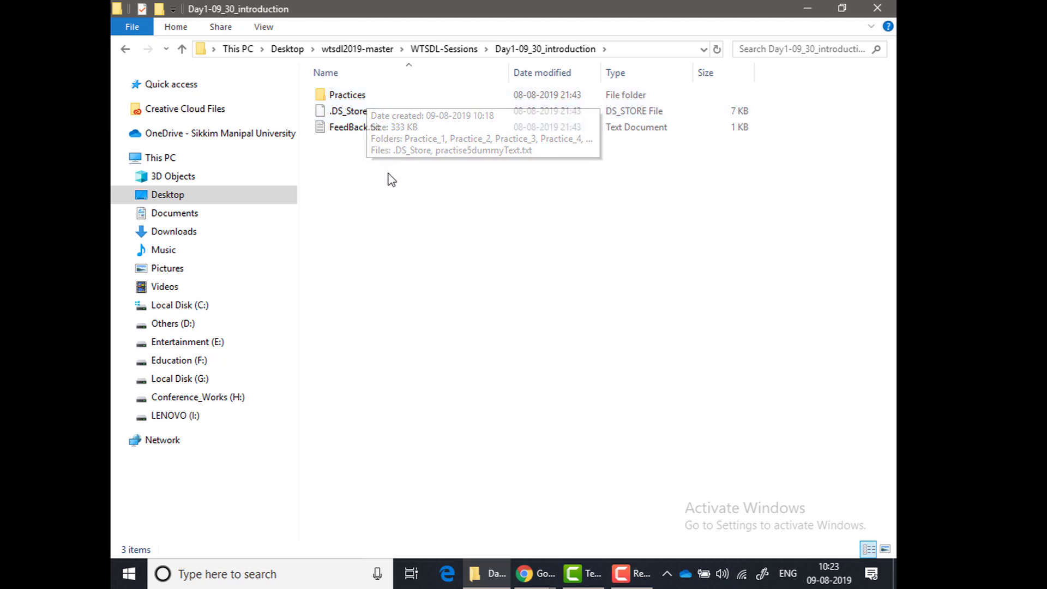
{"action": "scroll", "coordinate": [390, 181], "scroll_direction": "up", "scroll_amount": 3, "text": "ctrl"}
{"action": "scroll", "coordinate": [391, 182], "scroll_direction": "up", "scroll_amount": 3, "text": "ctrl"}
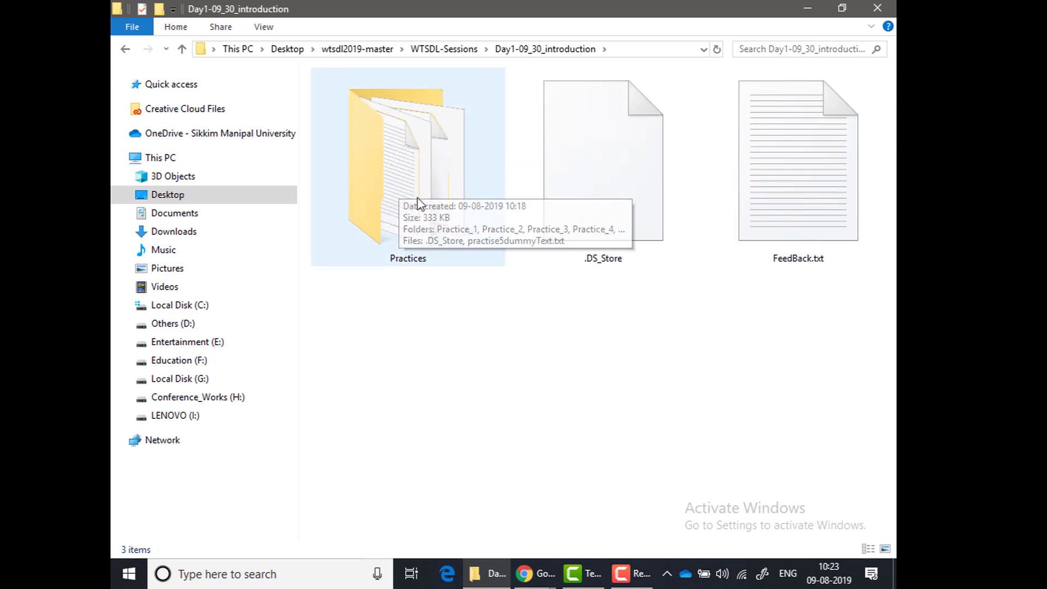
{"action": "left_click", "coordinate": [409, 199]}
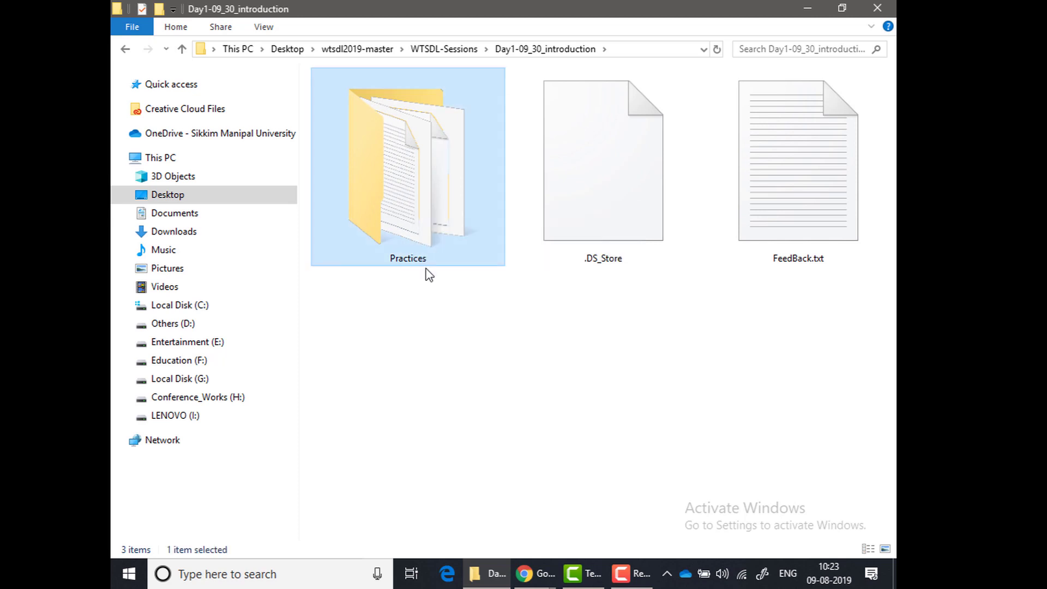
{"action": "double_click", "coordinate": [412, 215]}
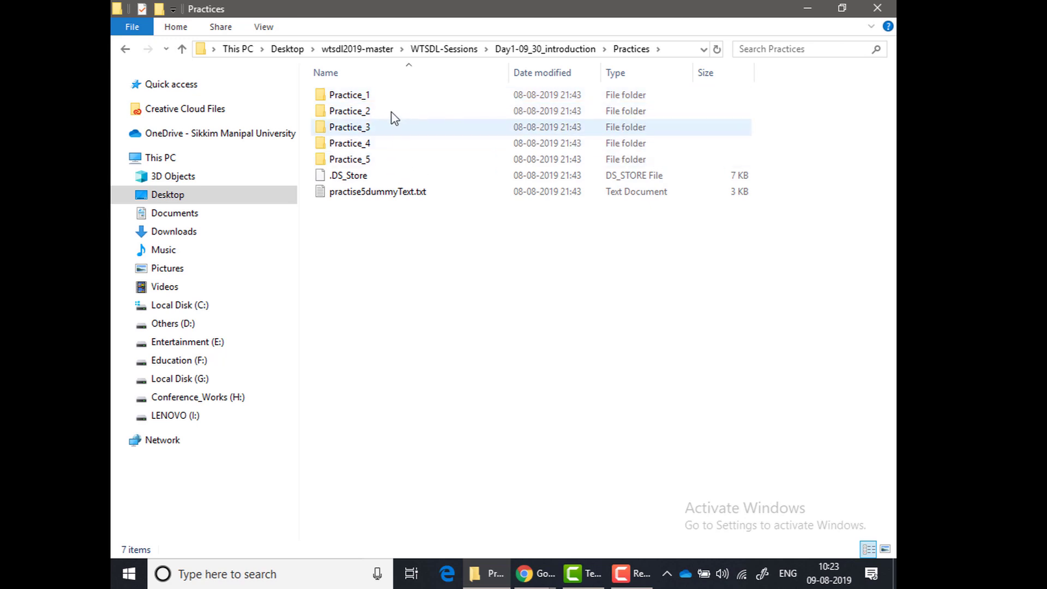
- Open the Practice_1 folder, select p1_just_run.tex and enlarge the file icons
{"action": "mouse_move", "coordinate": [395, 166]}
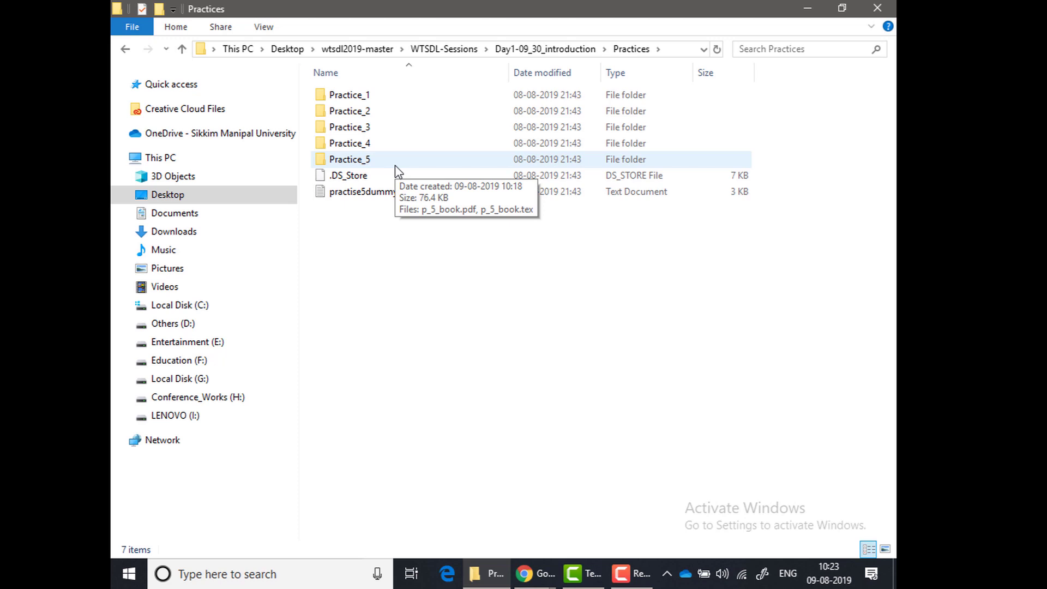
{"action": "double_click", "coordinate": [366, 97]}
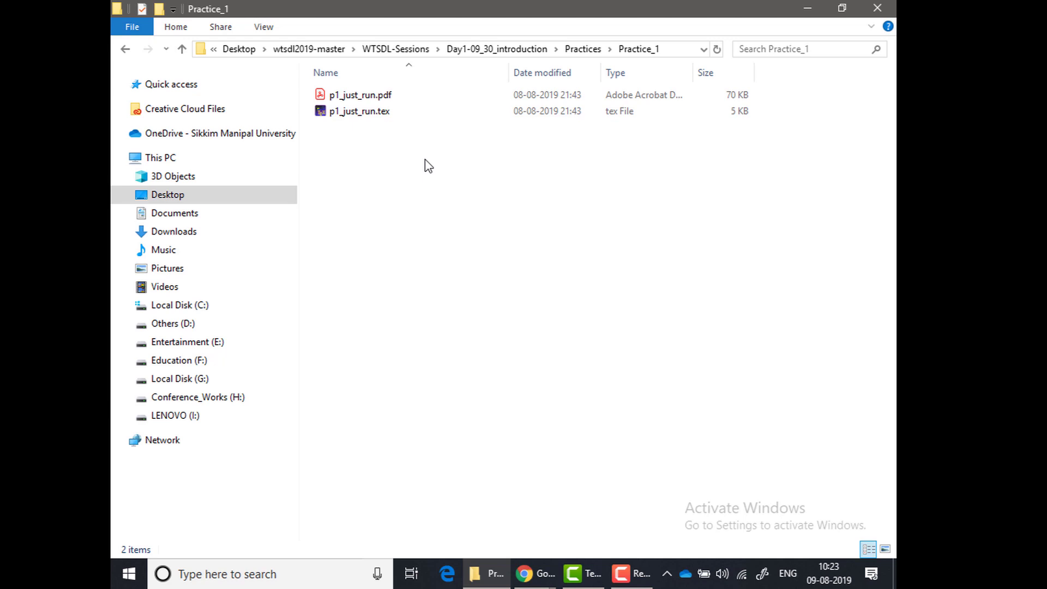
{"action": "left_click", "coordinate": [353, 110]}
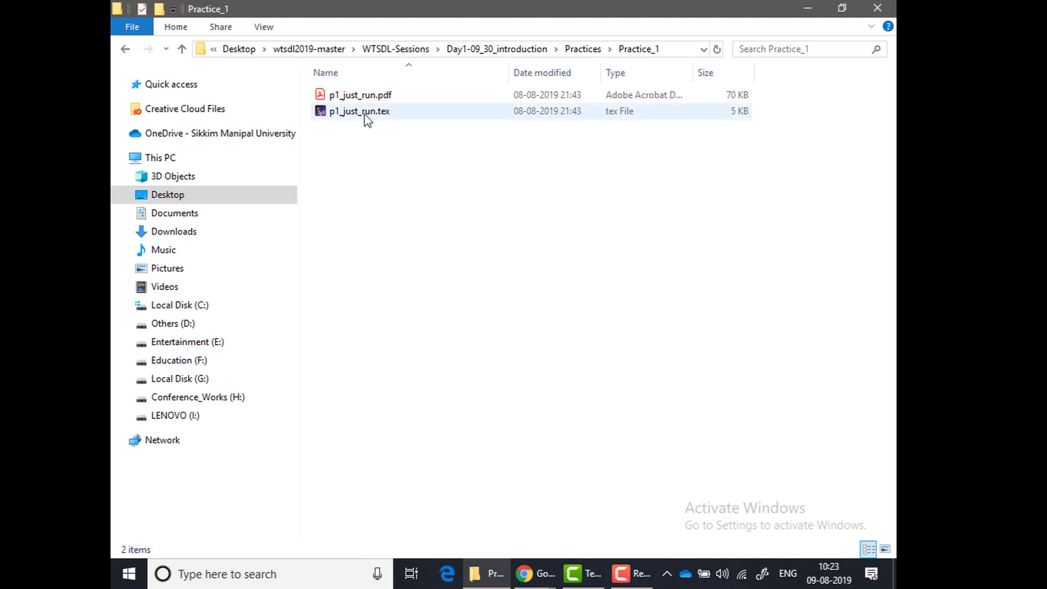
{"action": "left_click", "coordinate": [361, 112]}
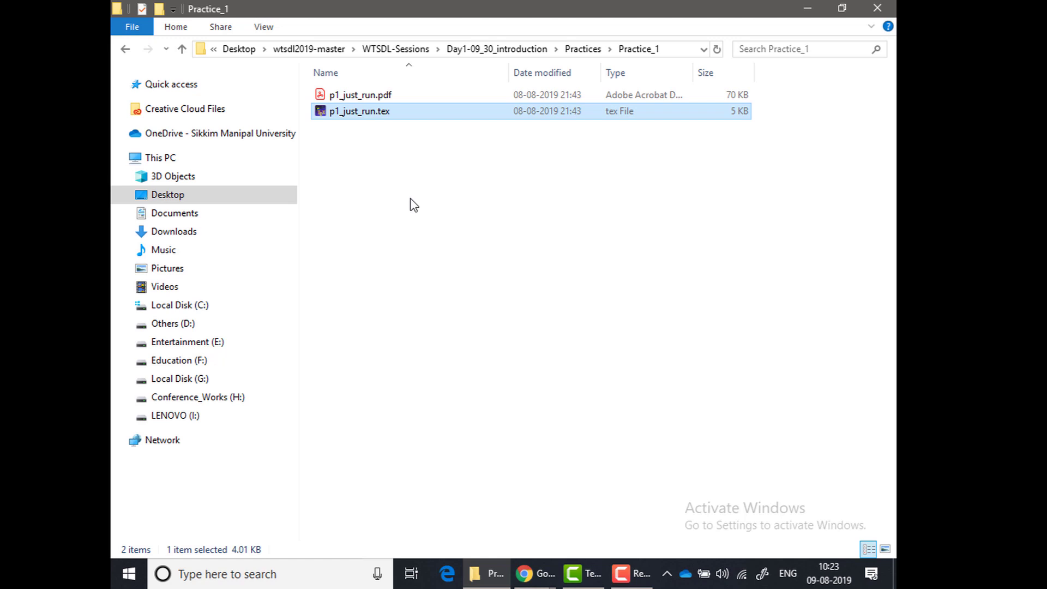
{"action": "scroll", "coordinate": [387, 161], "scroll_direction": "up", "scroll_amount": 3, "text": "ctrl"}
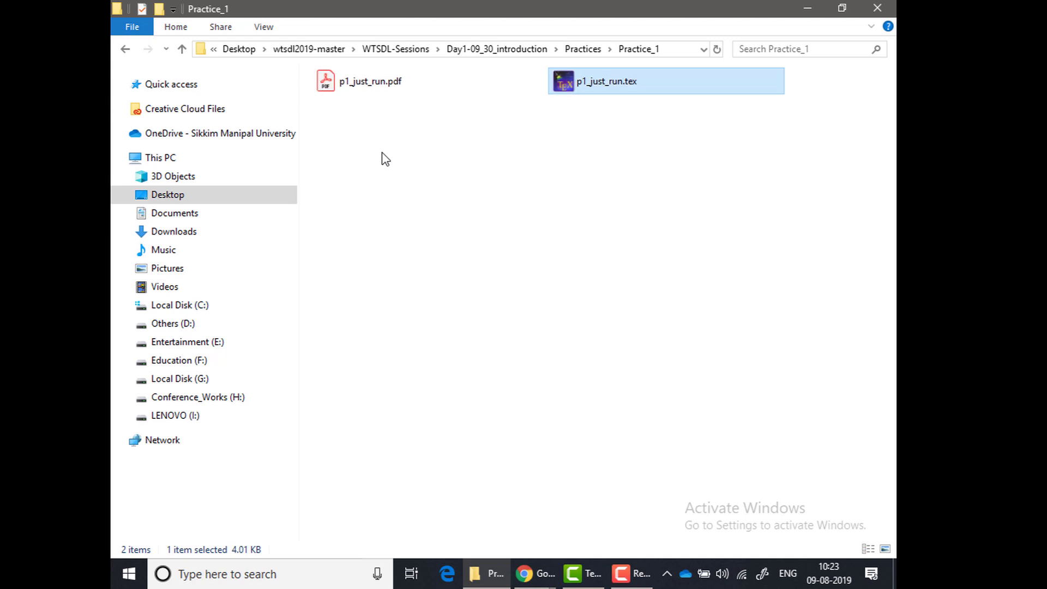
- Open p1_just_run.tex with texstudio.exe, picked from the list of other apps offered for the file
{"action": "scroll", "coordinate": [381, 152], "scroll_direction": "up", "scroll_amount": 2, "text": "ctrl"}
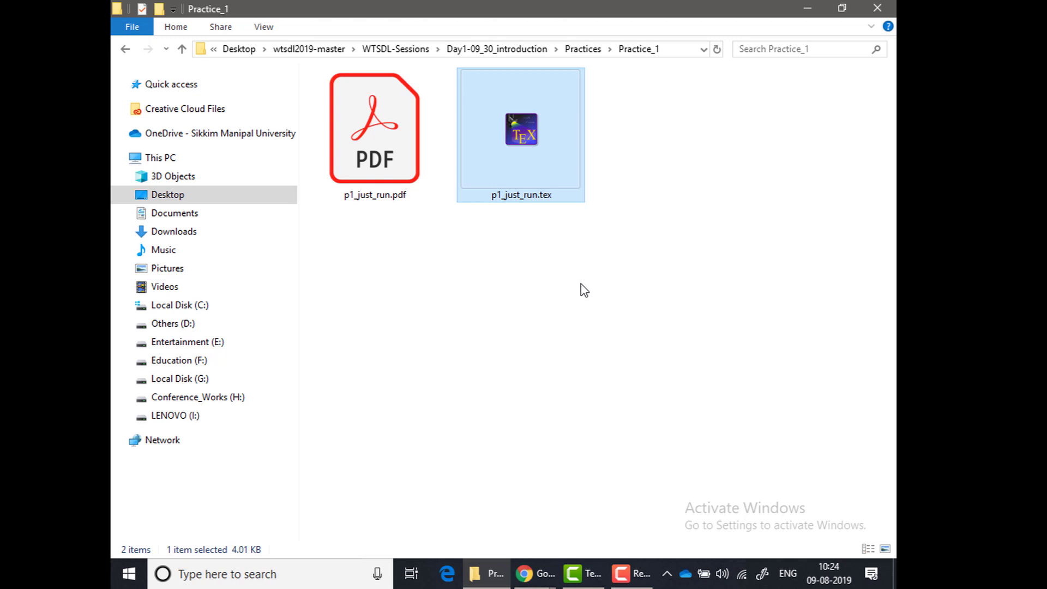
{"action": "left_click", "coordinate": [403, 169]}
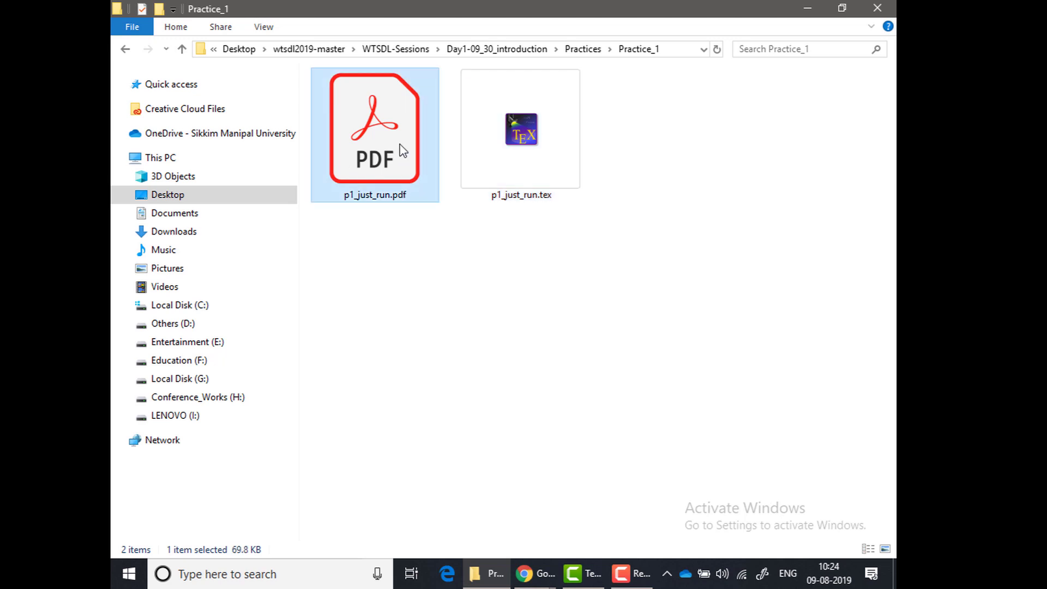
{"action": "left_click", "coordinate": [506, 133]}
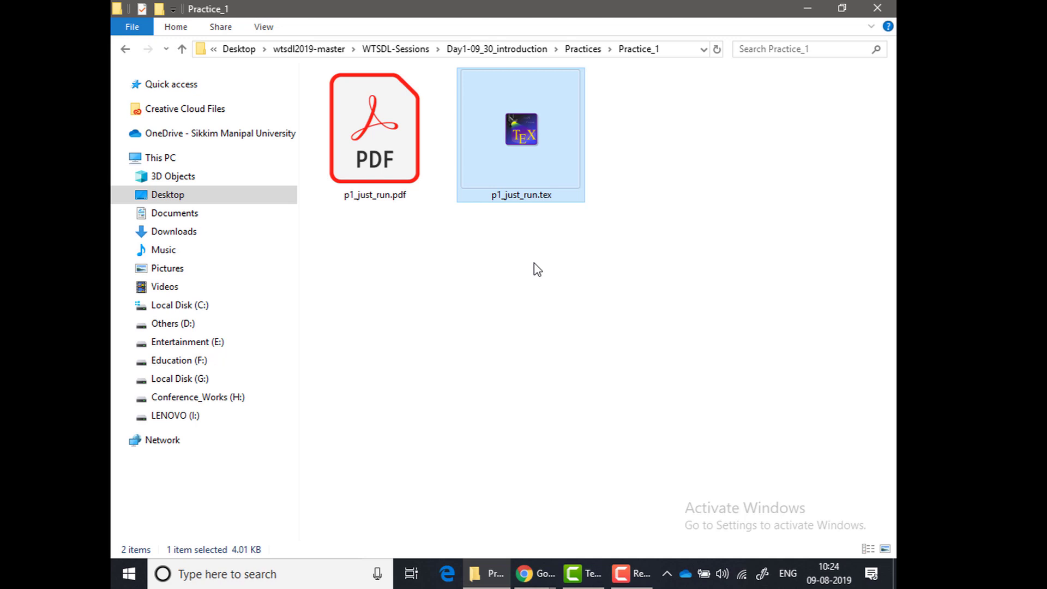
{"action": "right_click", "coordinate": [534, 140]}
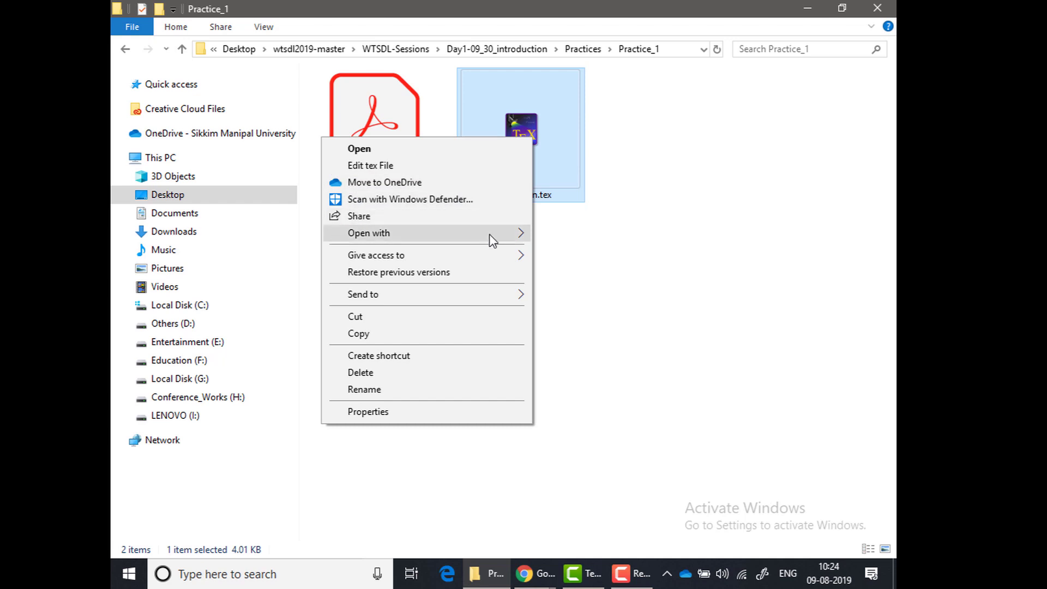
{"action": "mouse_move", "coordinate": [490, 238]}
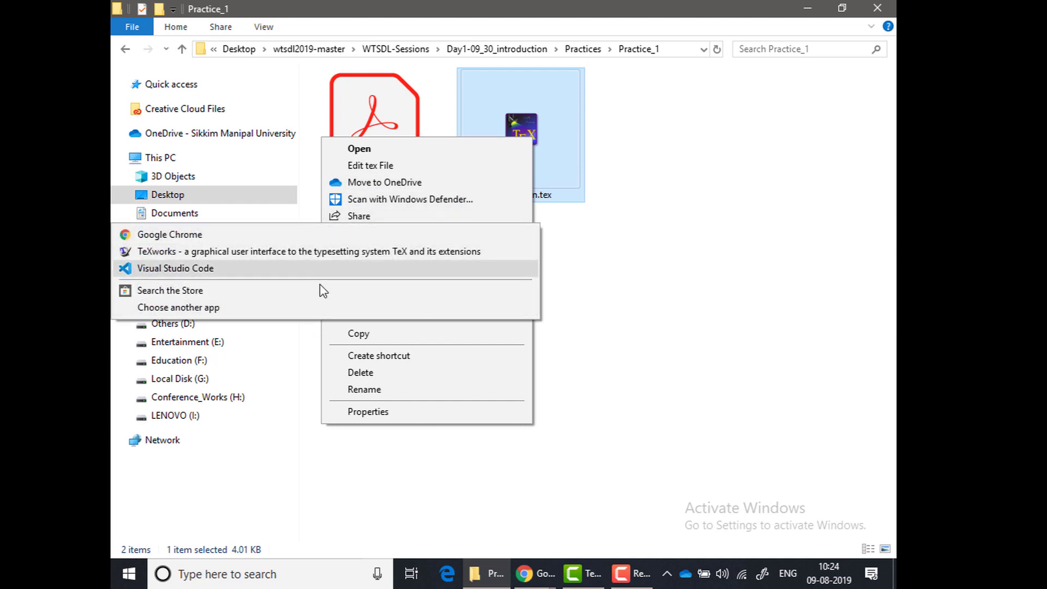
{"action": "left_click", "coordinate": [294, 312]}
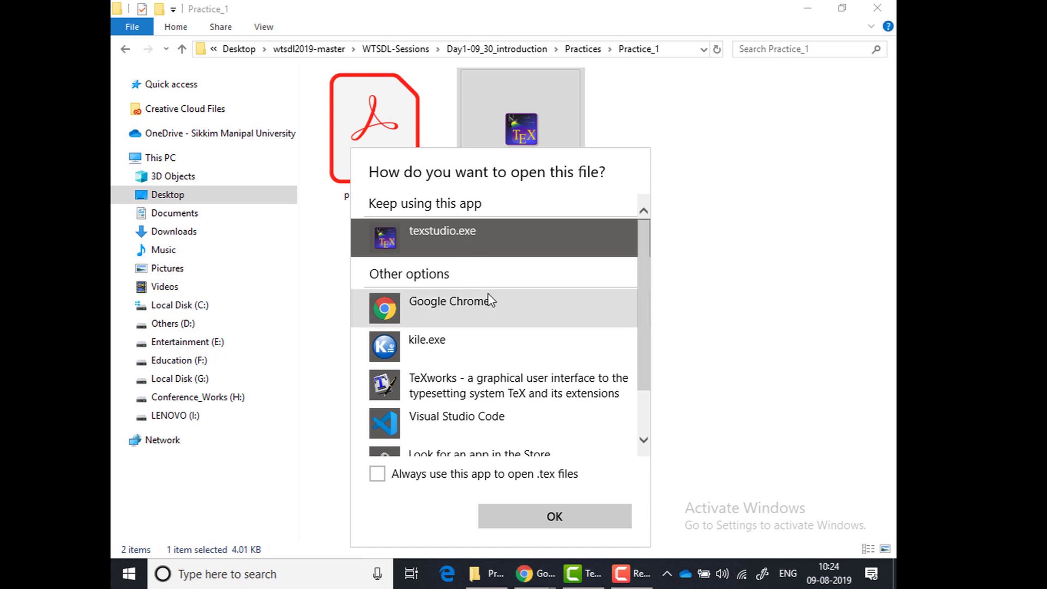
{"action": "scroll", "coordinate": [489, 295], "scroll_direction": "down", "scroll_amount": 2}
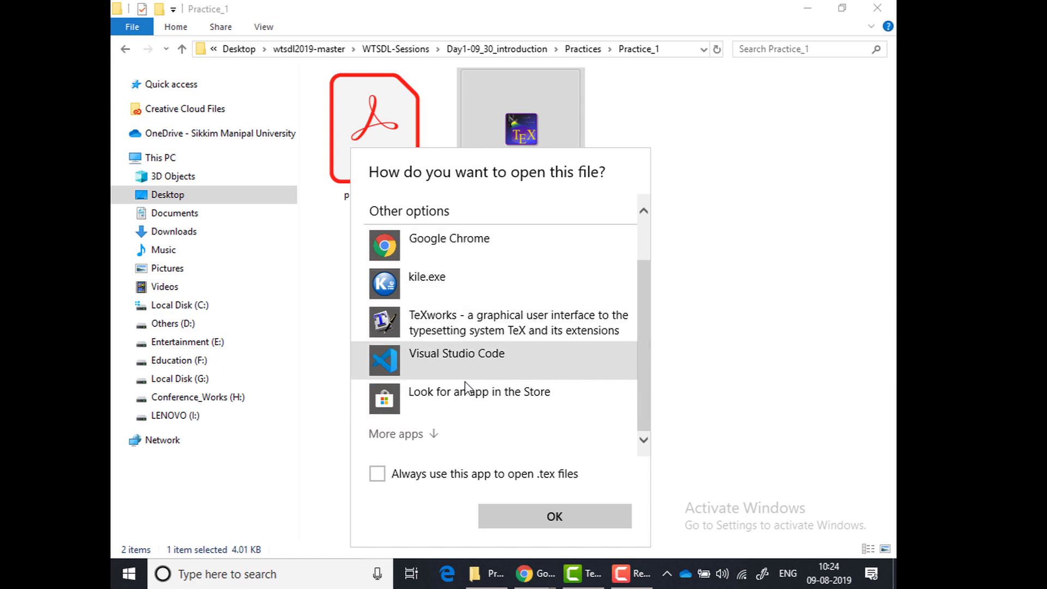
{"action": "scroll", "coordinate": [512, 386], "scroll_direction": "up", "scroll_amount": 2}
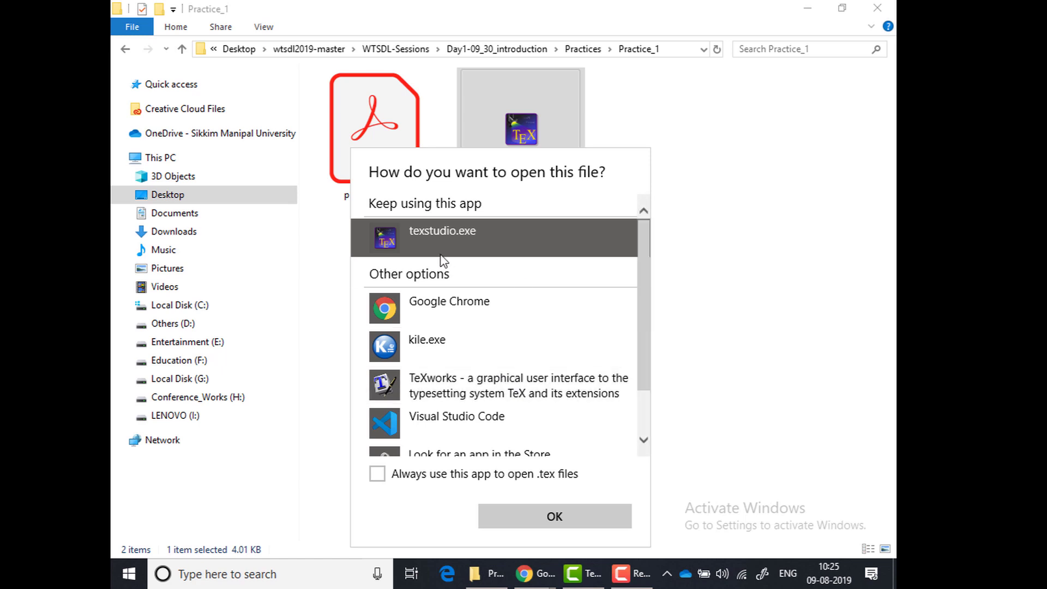
{"action": "left_click", "coordinate": [553, 517]}
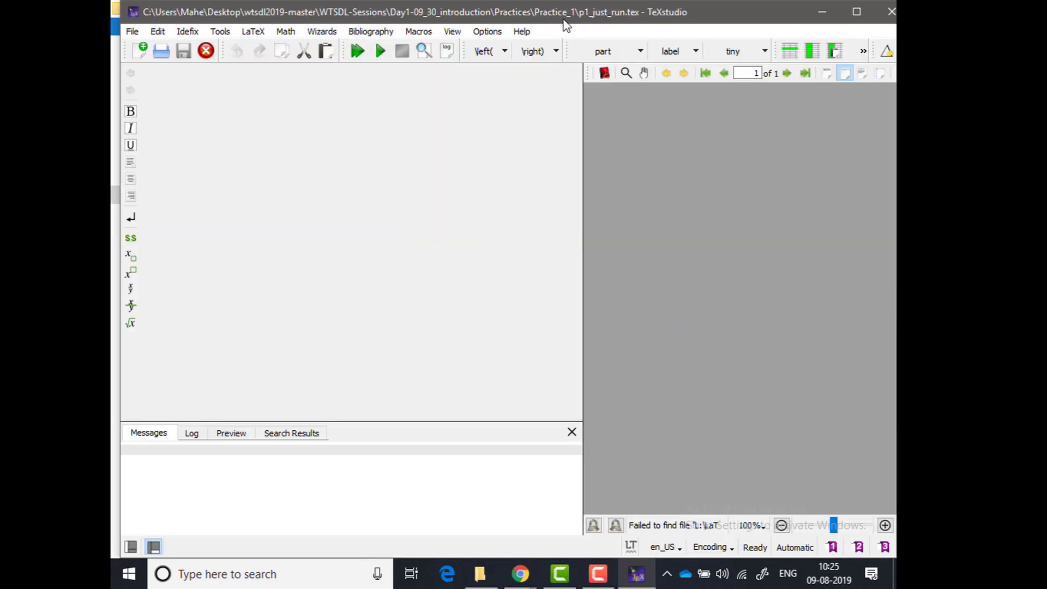
- Reposition the TeXstudio window, then enlarge the source text and widen the editor pane against the PDF preview
{"action": "left_click_drag", "start_coordinate": [563, 7], "coordinate": [566, 45]}
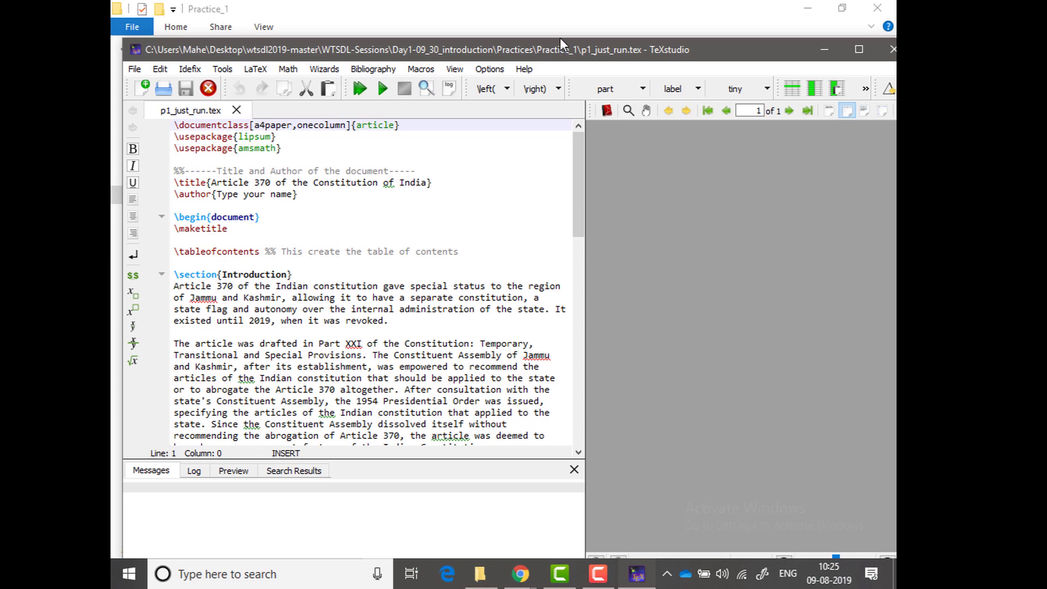
{"action": "double_click", "coordinate": [561, 45]}
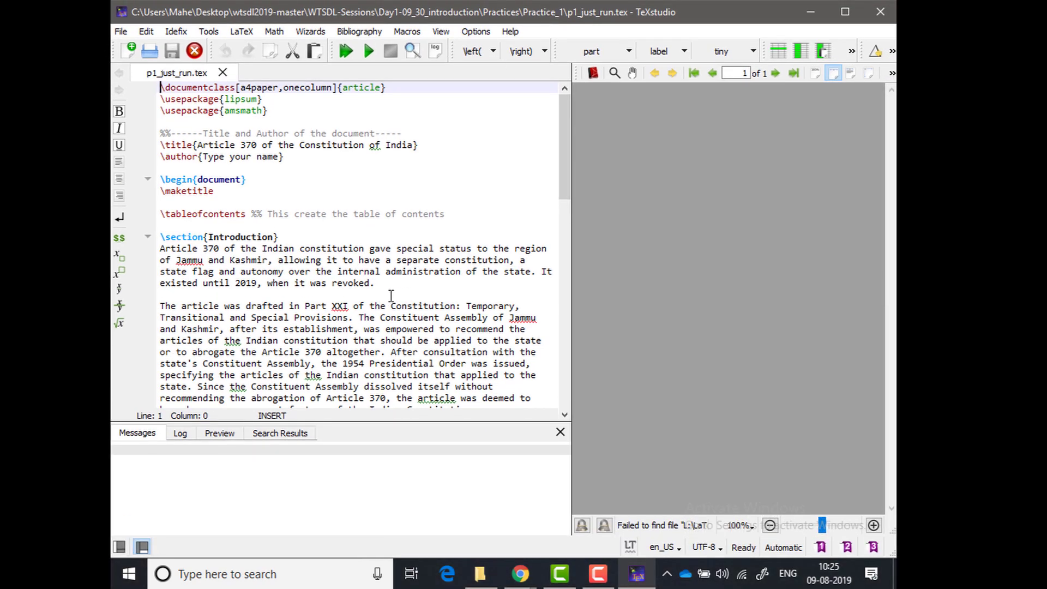
{"action": "scroll", "coordinate": [391, 295], "scroll_direction": "up", "scroll_amount": 5, "text": "ctrl"}
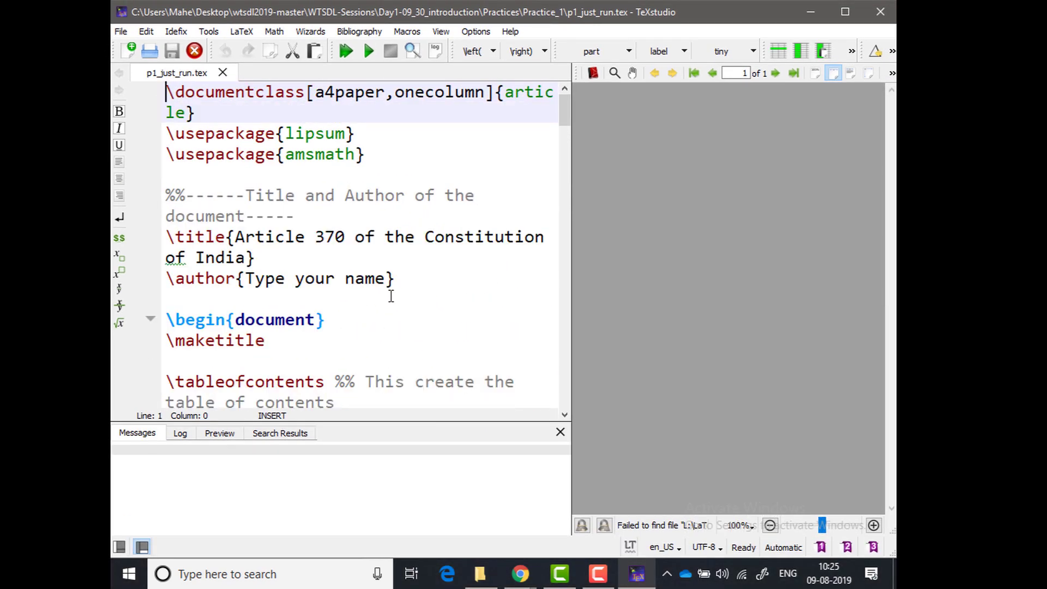
{"action": "left_click_drag", "start_coordinate": [570, 224], "coordinate": [792, 229]}
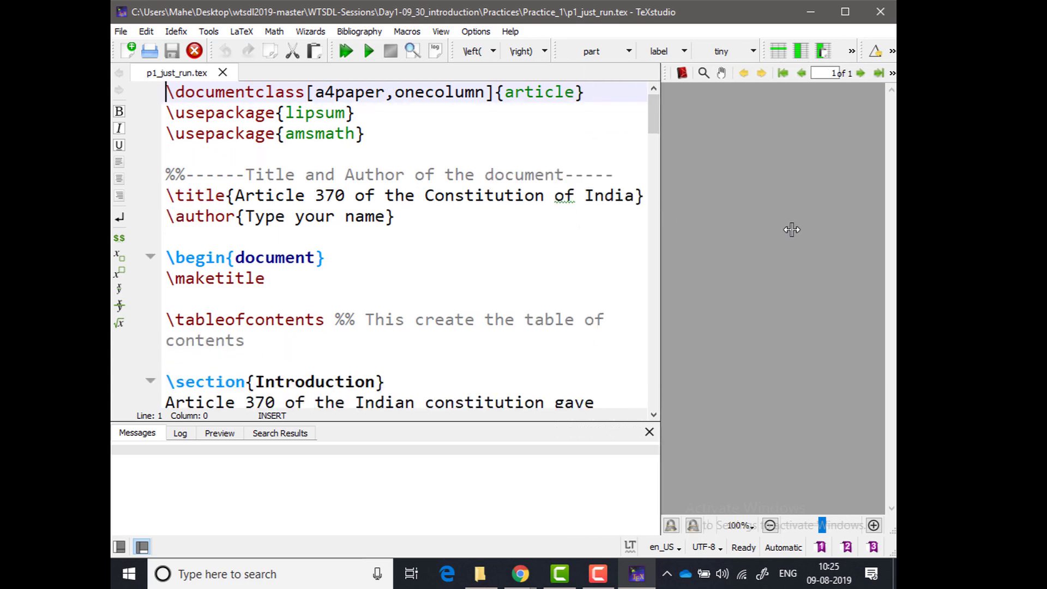
{"action": "scroll", "coordinate": [358, 255], "scroll_direction": "up", "scroll_amount": 1, "text": "ctrl"}
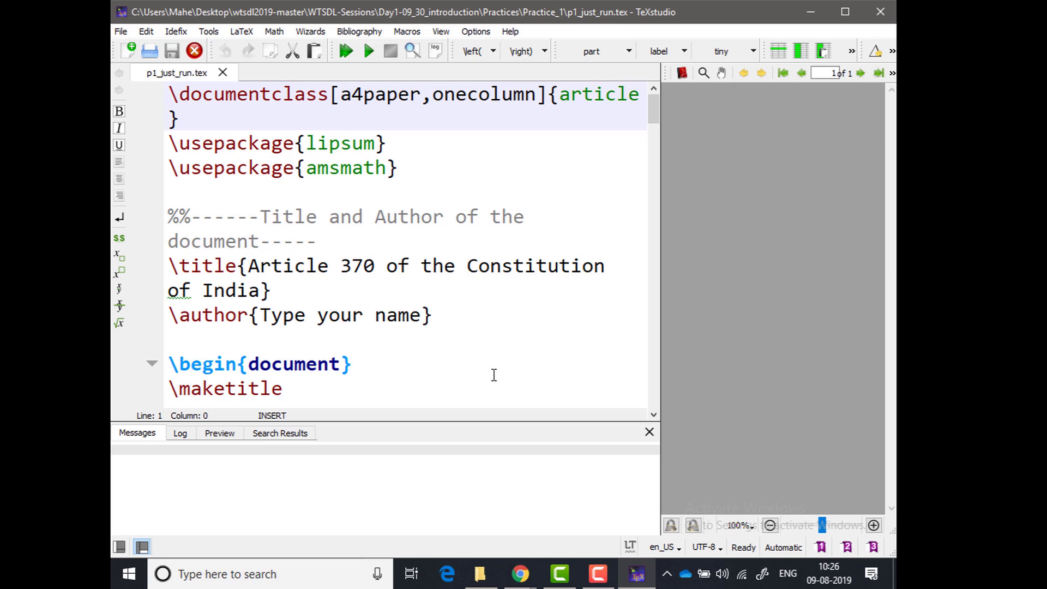
- Minimize TeXstudio, go back up to the wtsdl2019-master folder in File Explorer and display its contents as large icons
{"action": "left_click", "coordinate": [811, 13]}
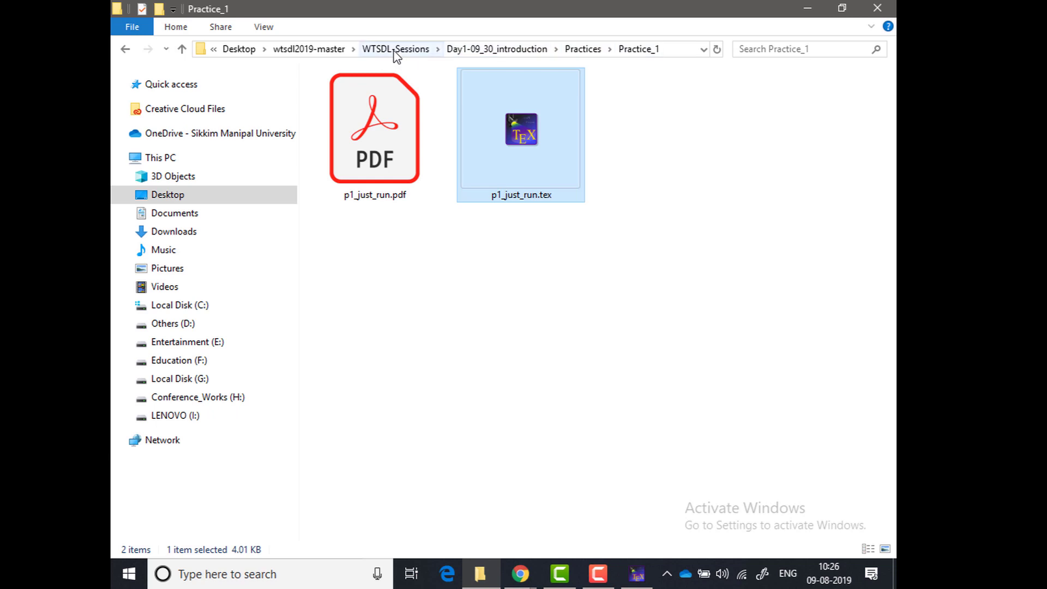
{"action": "left_click", "coordinate": [335, 49]}
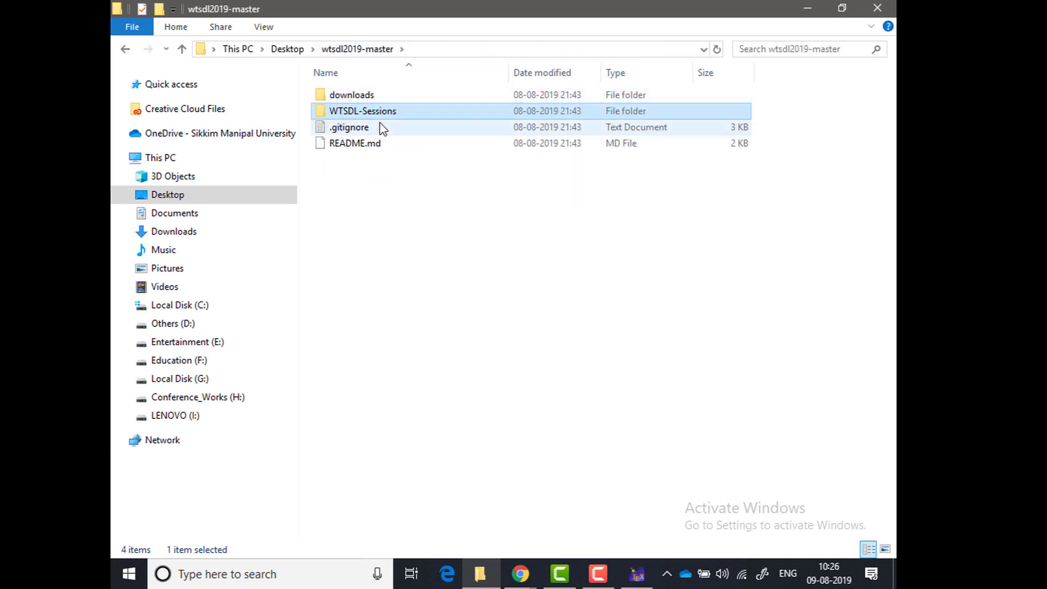
{"action": "key", "text": "ctrl+shift+5"}
{"action": "key", "text": "ctrl+shift+4"}
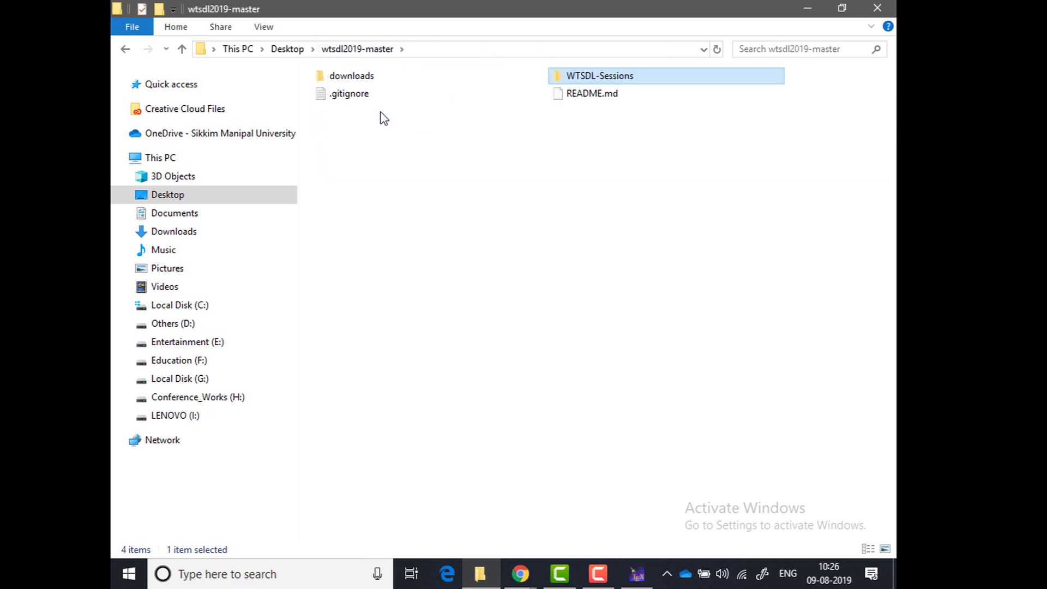
{"action": "key", "text": "ctrl+shift+3"}
{"action": "scroll", "coordinate": [382, 117], "scroll_direction": "up", "scroll_amount": 3, "text": "ctrl"}
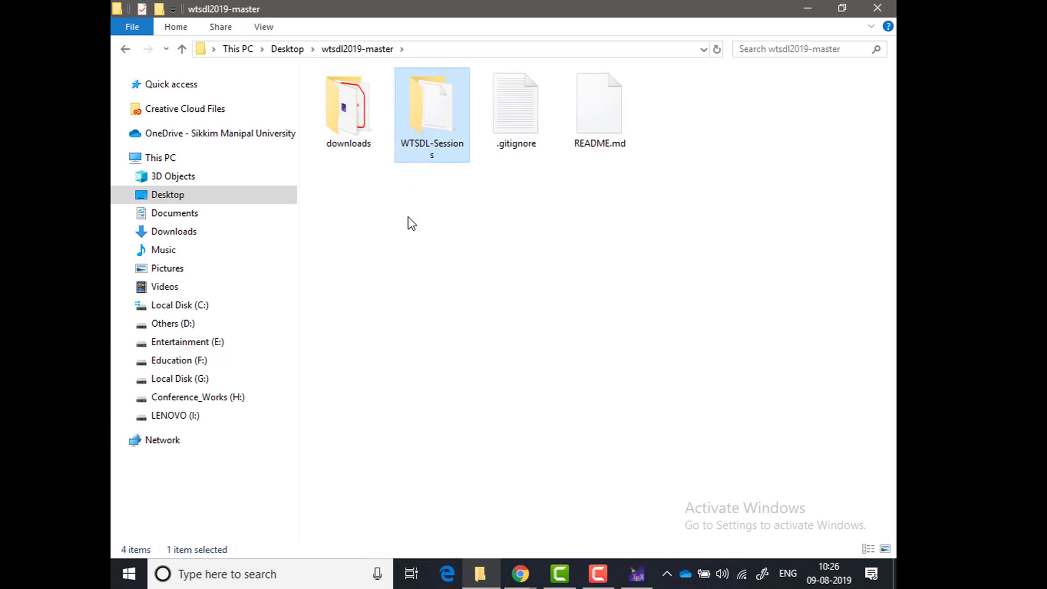
{"action": "scroll", "coordinate": [410, 223], "scroll_direction": "up", "scroll_amount": 1, "text": "ctrl"}
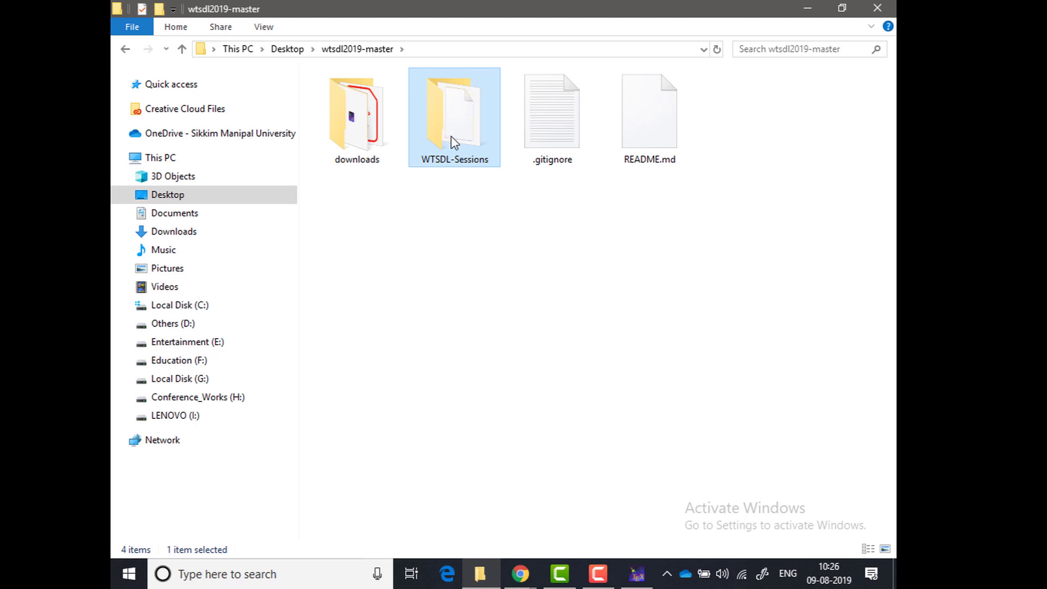
- Go through WTSDL-Sessions, Day1-09_30_introduction and Practices into the Practice_1 folder
{"action": "double_click", "coordinate": [462, 121]}
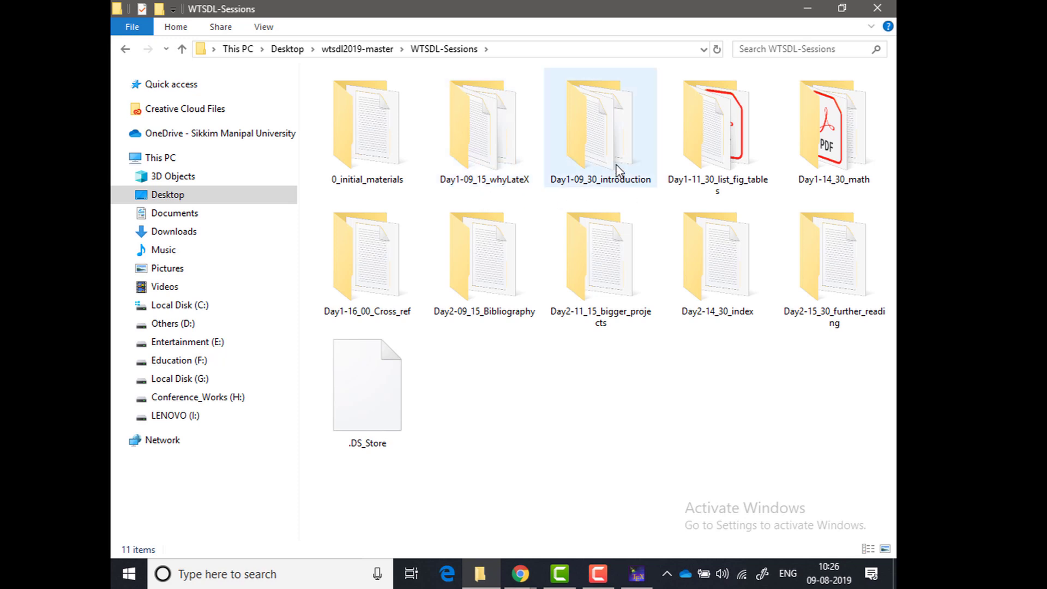
{"action": "left_click", "coordinate": [604, 141]}
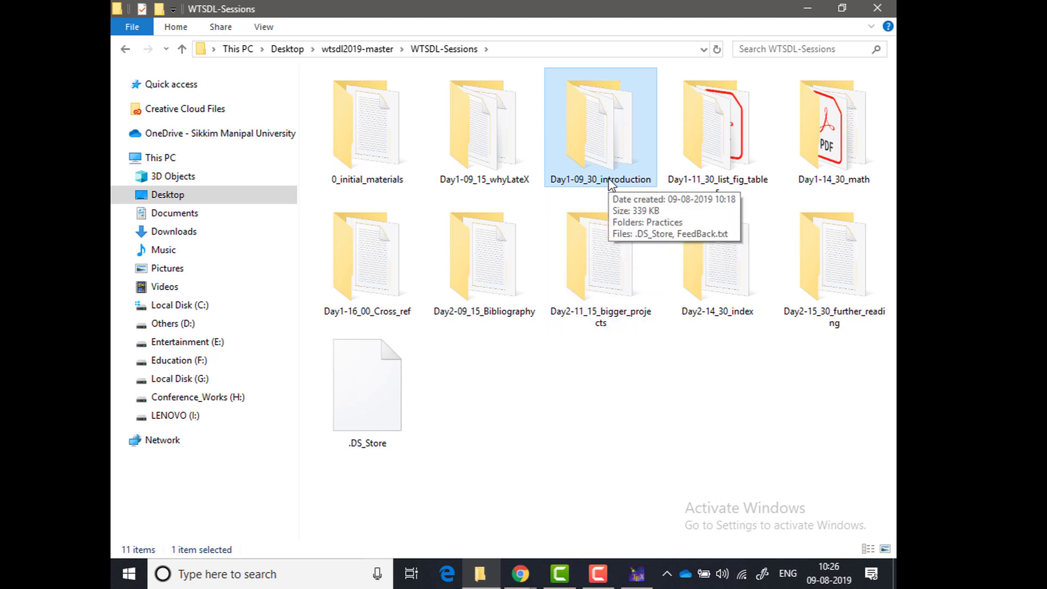
{"action": "double_click", "coordinate": [597, 150]}
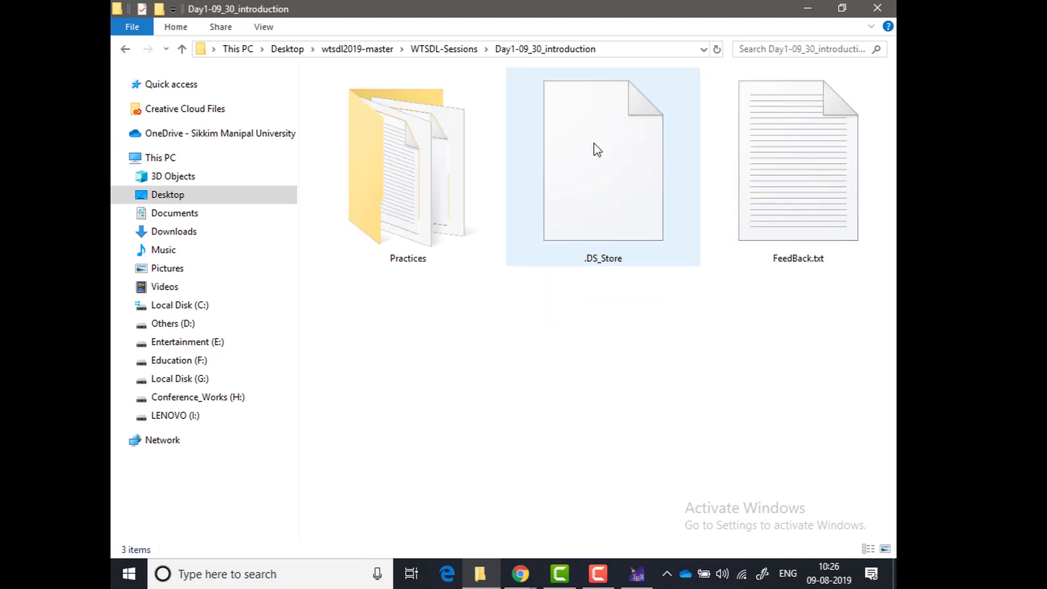
{"action": "left_click", "coordinate": [420, 217]}
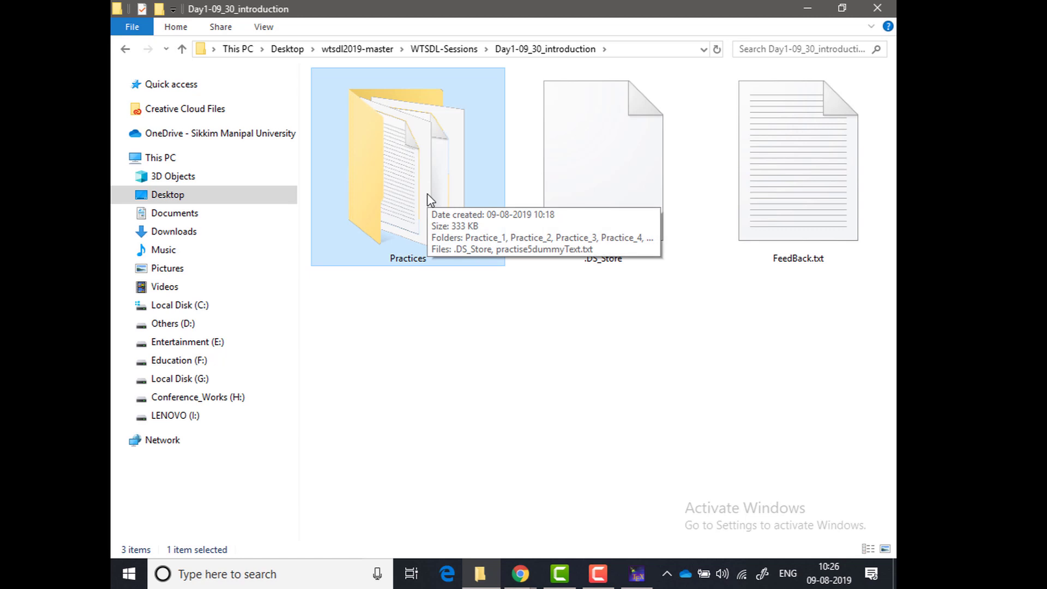
{"action": "double_click", "coordinate": [429, 202]}
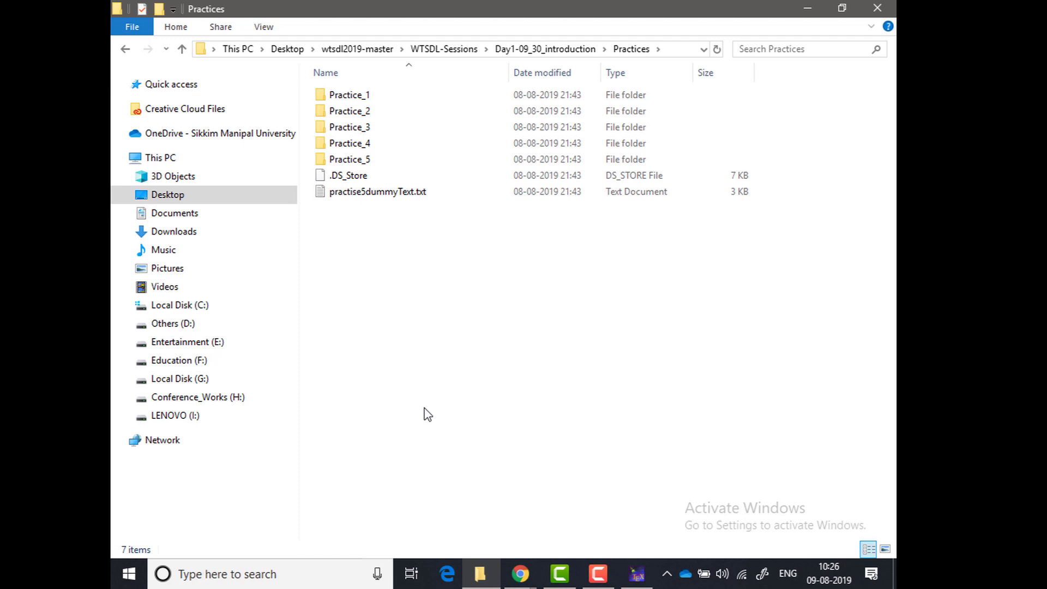
{"action": "double_click", "coordinate": [373, 105]}
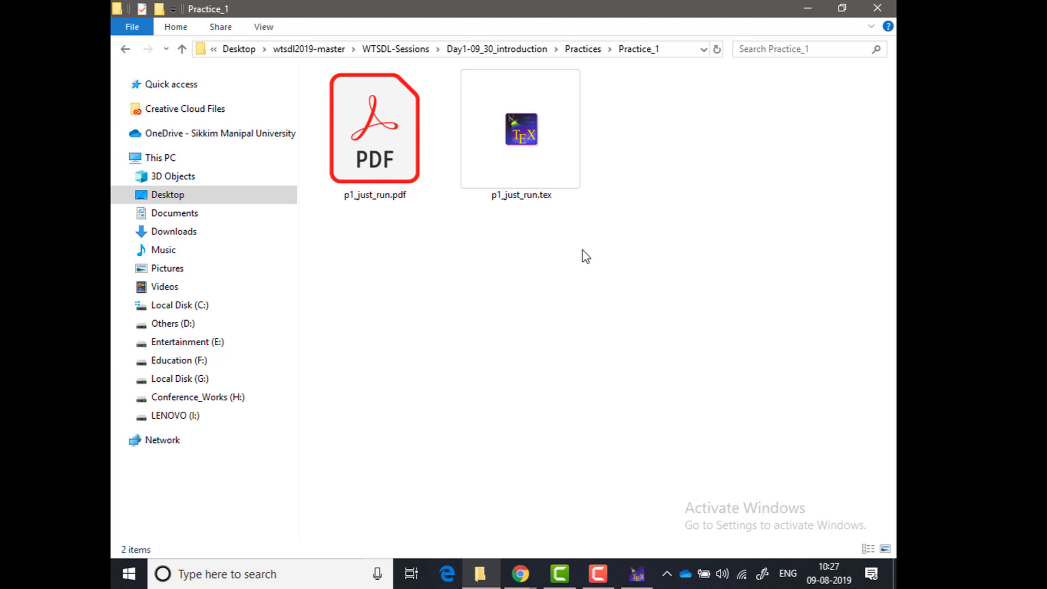
- Select p1_just_run.tex in Practice_1 and enlarge the file icons further
{"action": "left_click", "coordinate": [538, 182]}
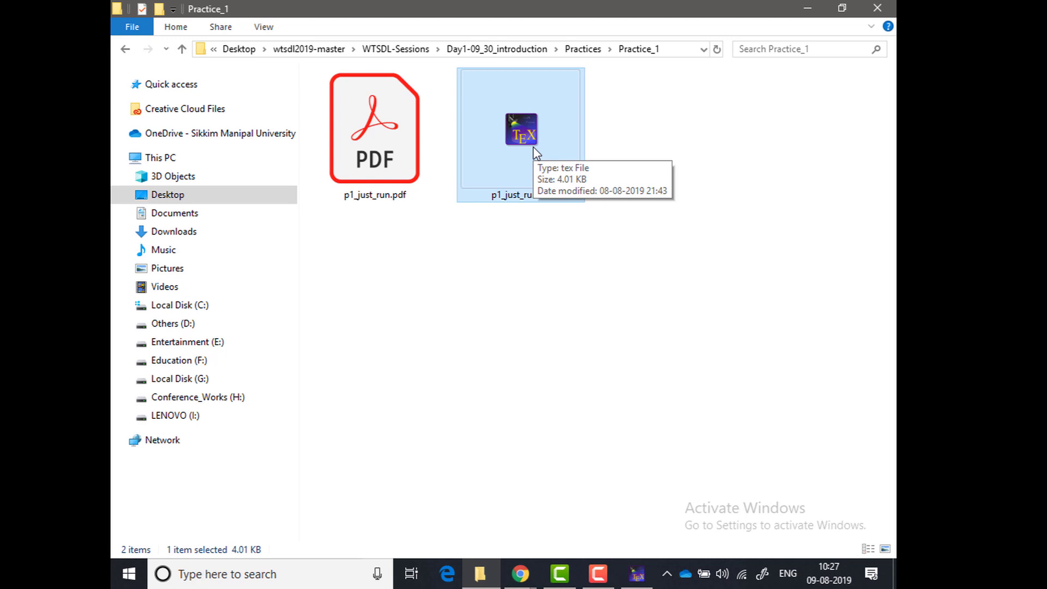
{"action": "scroll", "coordinate": [556, 135], "scroll_direction": "up", "scroll_amount": 2}
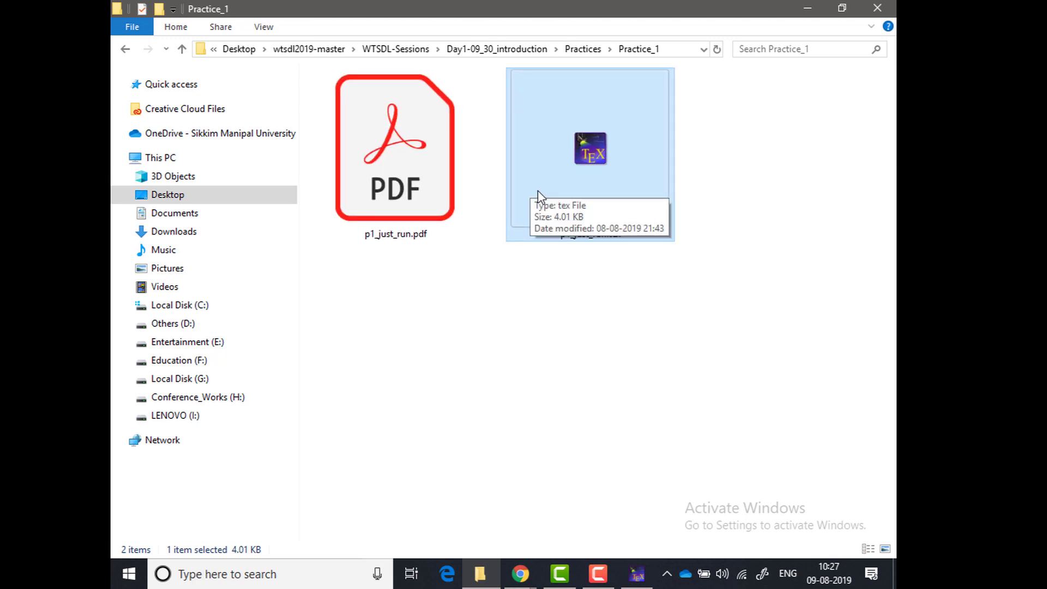
{"action": "scroll", "coordinate": [544, 226], "scroll_direction": "up", "scroll_amount": 1}
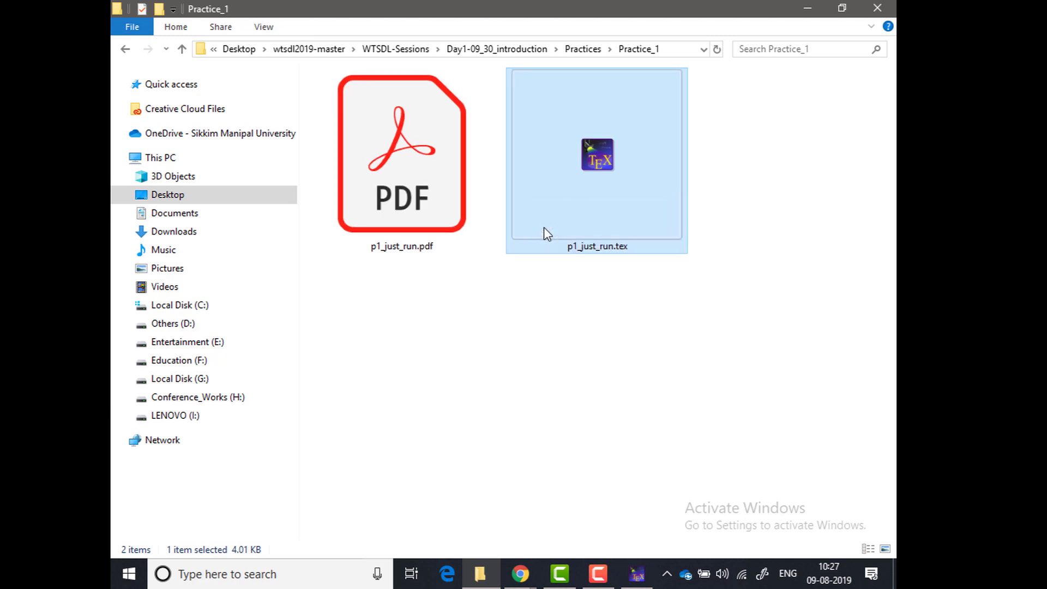
{"action": "right_click", "coordinate": [598, 132]}
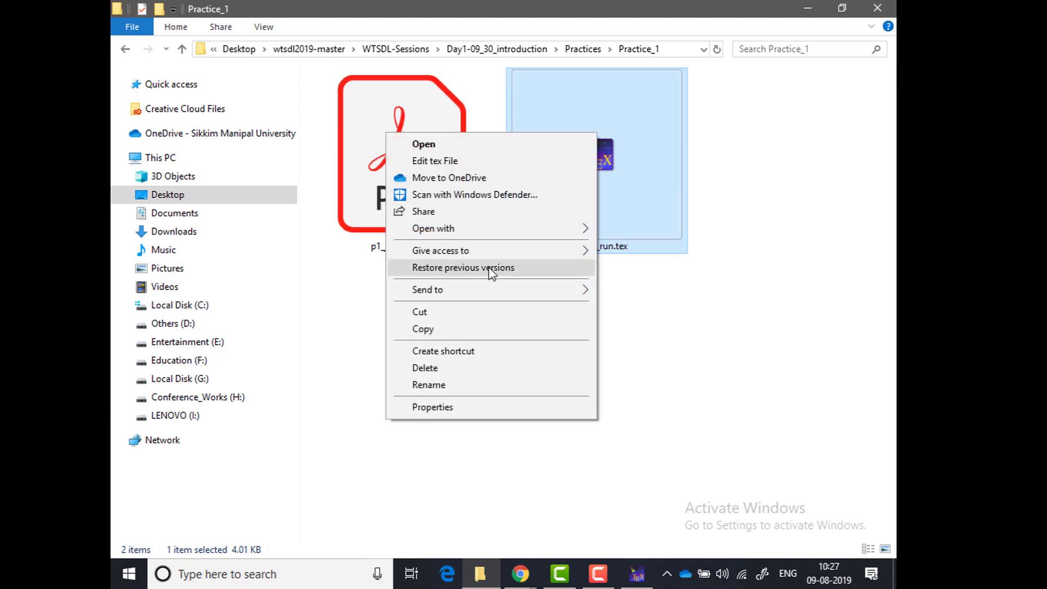
{"action": "left_click", "coordinate": [485, 228]}
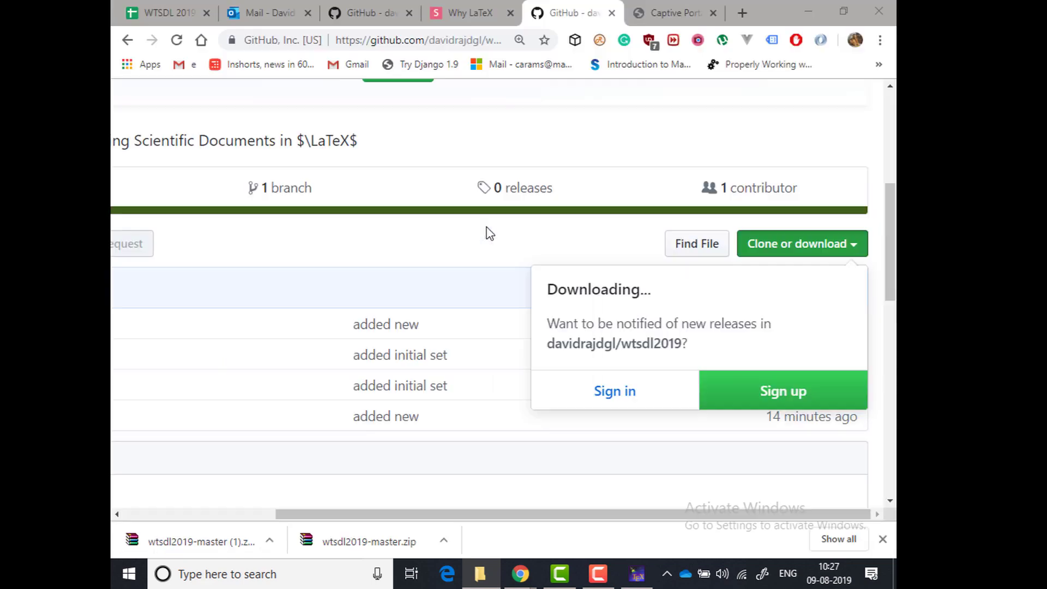
{"action": "left_click", "coordinate": [712, 14]}
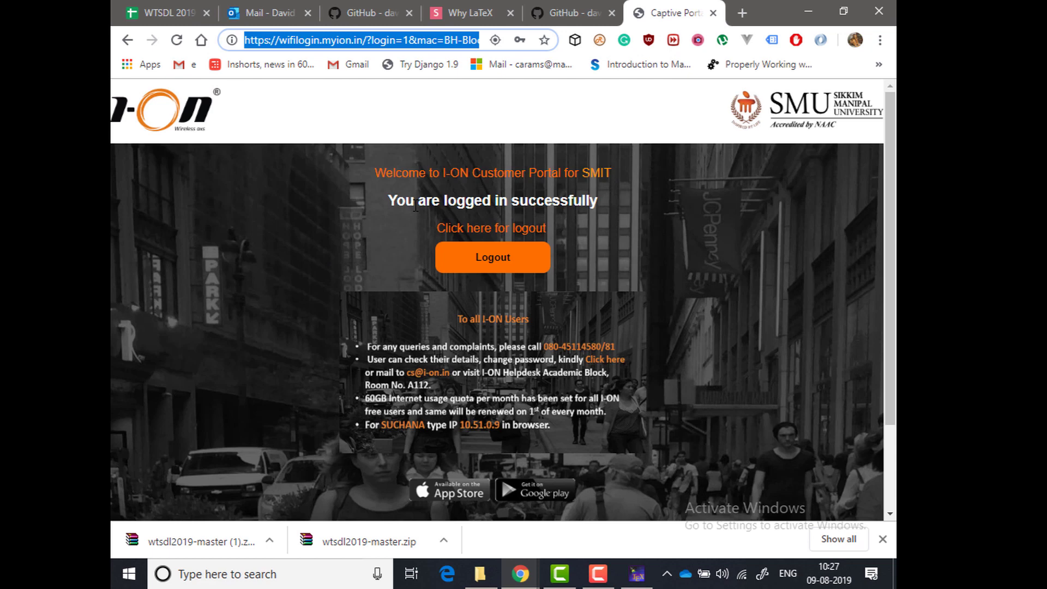
{"action": "key", "text": "alt+Tab"}
- Open p1_just_run.tex with texstudio.exe through the list of available apps, without making it the default for .tex files
{"action": "right_click", "coordinate": [596, 166]}
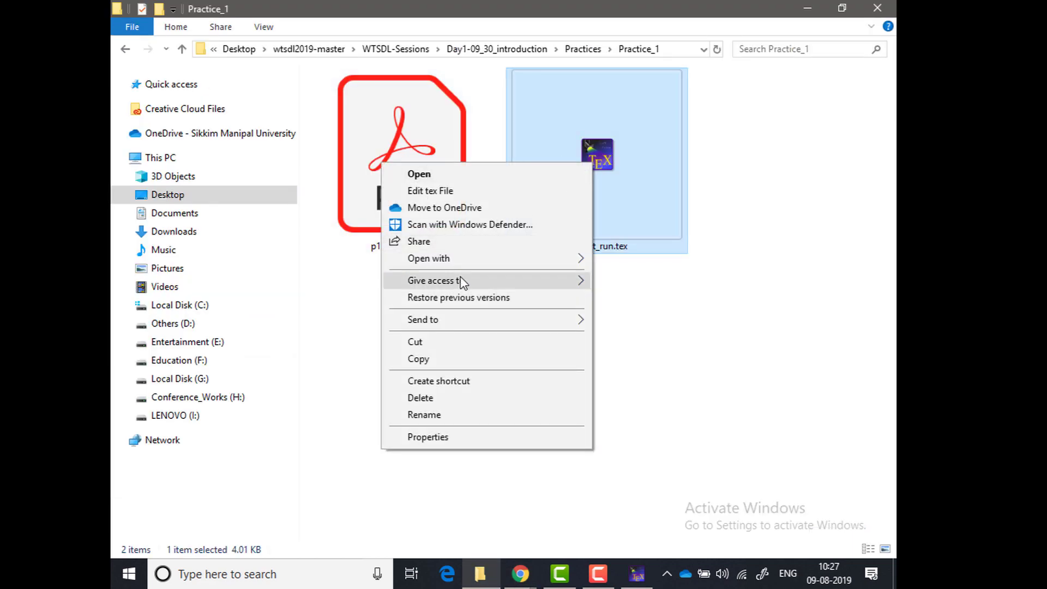
{"action": "mouse_move", "coordinate": [460, 263]}
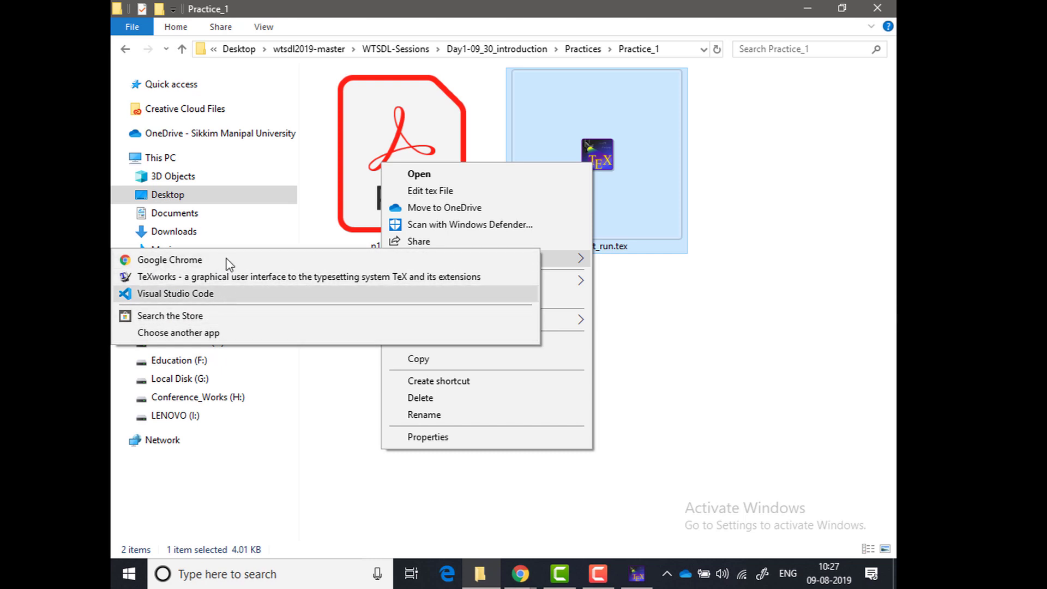
{"action": "left_click", "coordinate": [227, 333]}
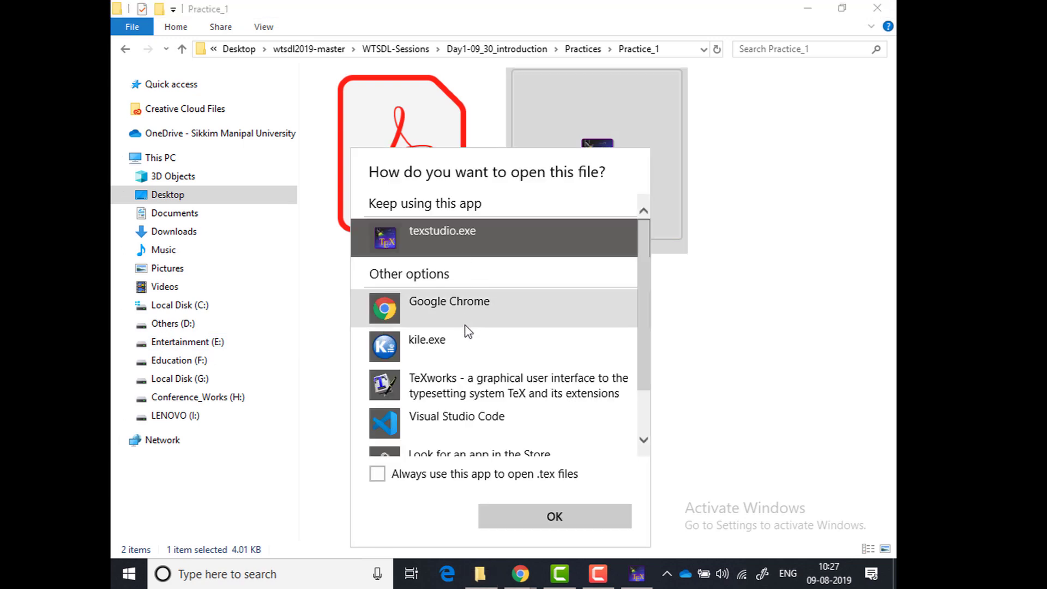
{"action": "left_click_drag", "start_coordinate": [643, 319], "coordinate": [642, 359]}
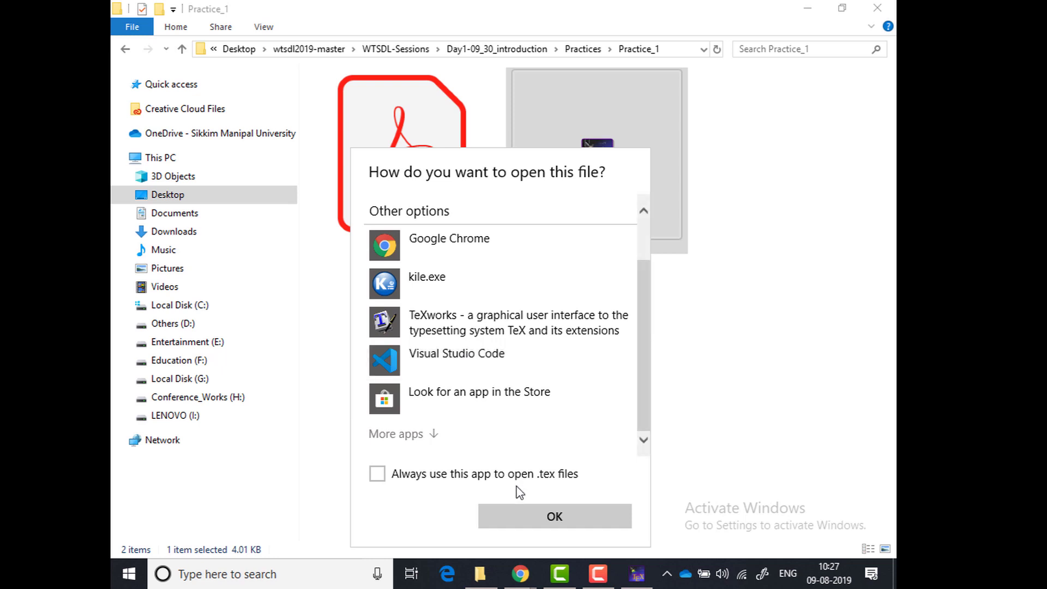
{"action": "scroll", "coordinate": [507, 389], "scroll_direction": "up", "scroll_amount": 2}
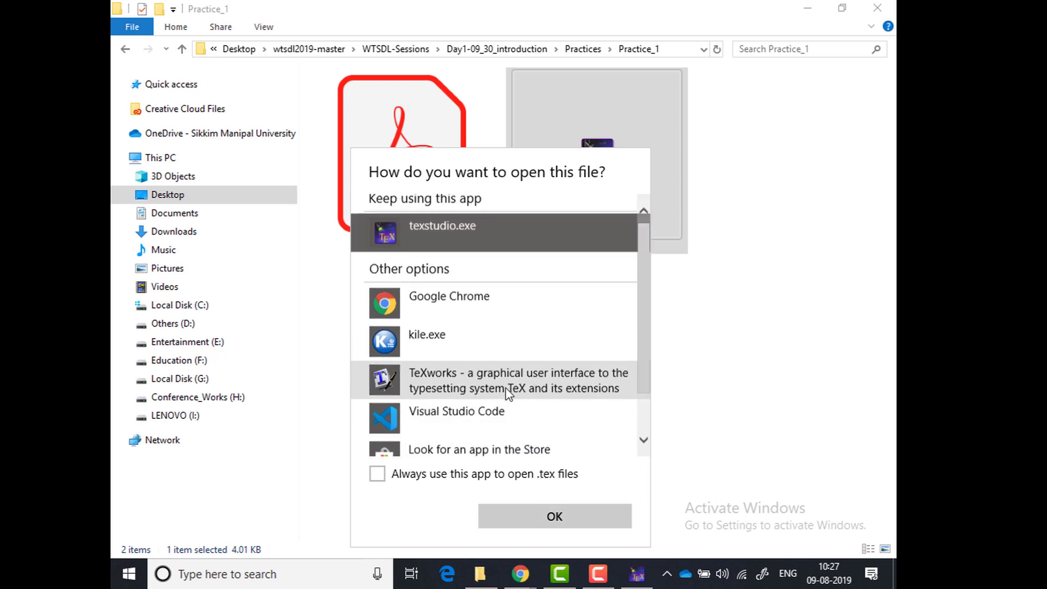
{"action": "left_click", "coordinate": [560, 520]}
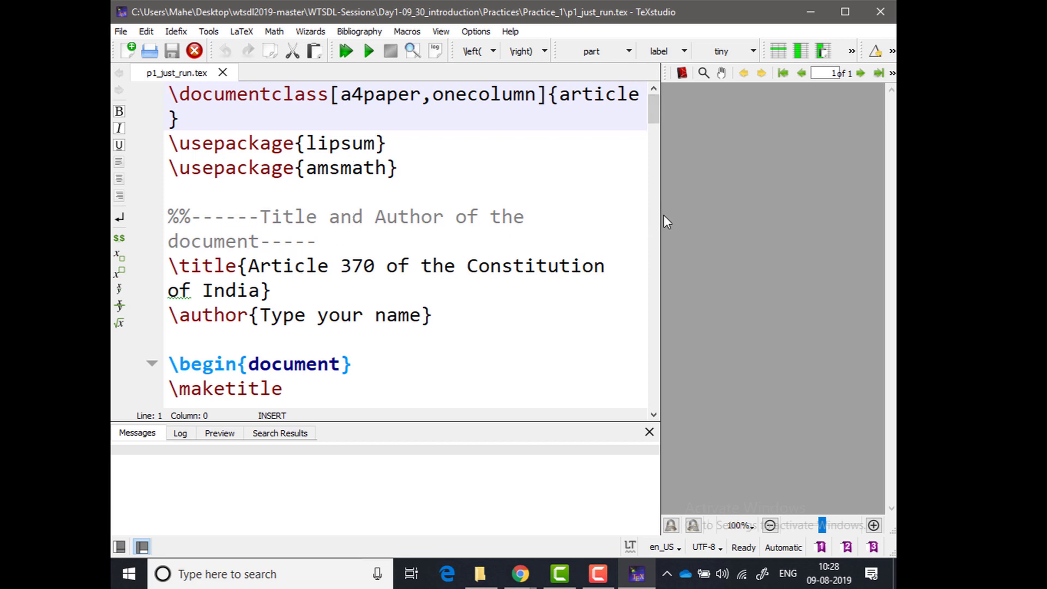
- Narrow the source editor to give the PDF preview more room, then build and view p1_just_run.tex
{"action": "left_click_drag", "start_coordinate": [659, 211], "coordinate": [542, 218]}
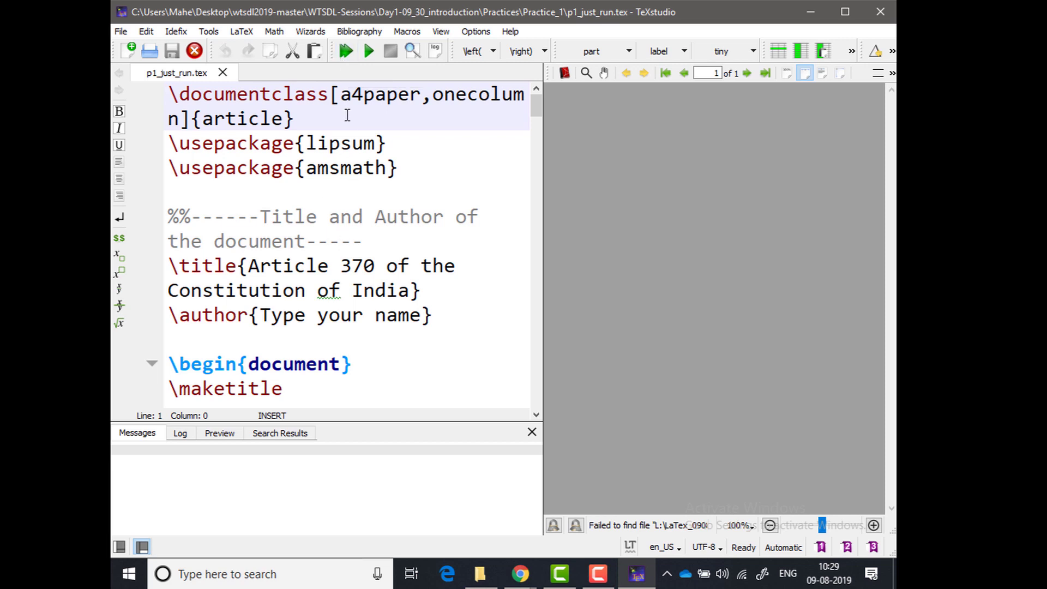
{"action": "left_click", "coordinate": [346, 51]}
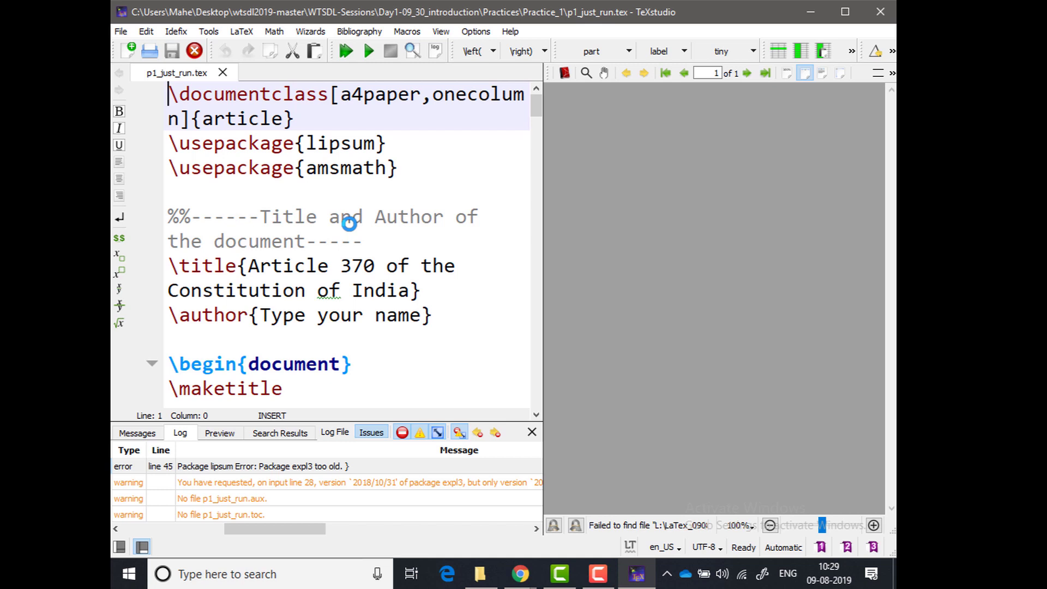
{"action": "scroll", "coordinate": [383, 310], "scroll_direction": "down", "scroll_amount": 1}
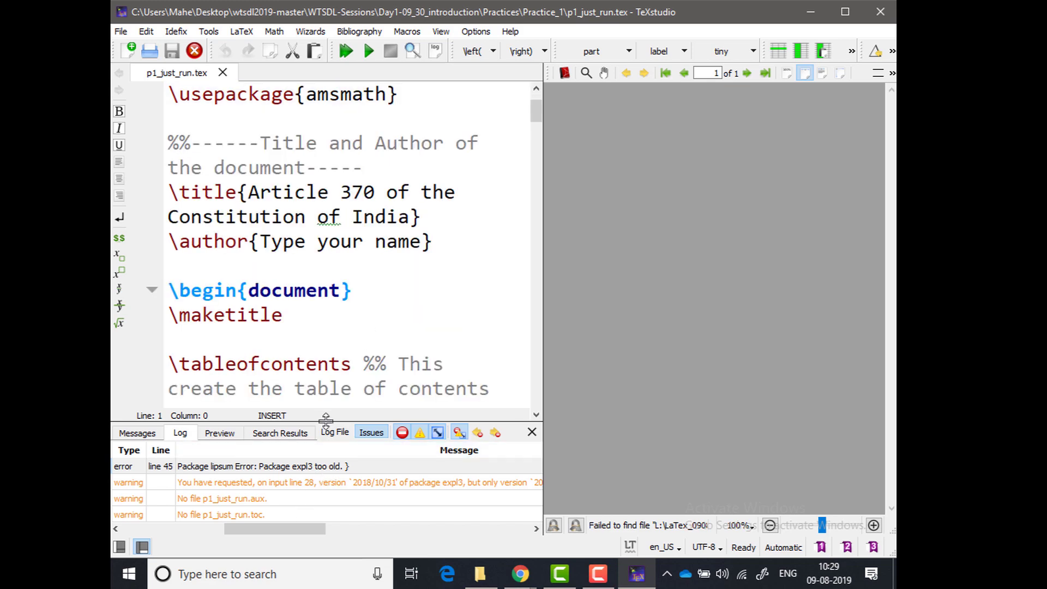
- Enlarge the log area below the source and build the document again
{"action": "left_click_drag", "start_coordinate": [324, 423], "coordinate": [322, 378]}
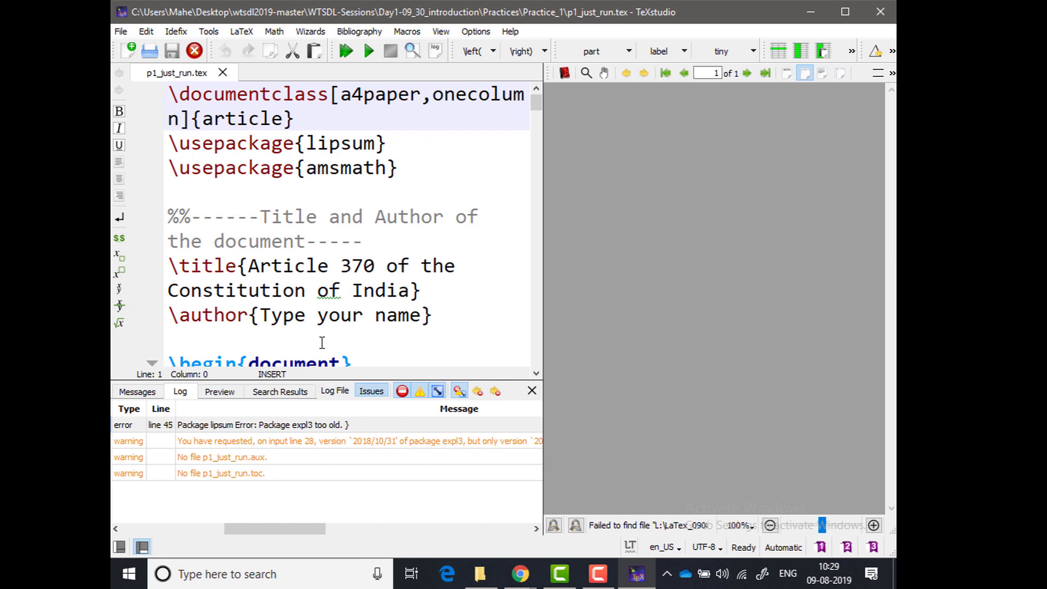
{"action": "left_click", "coordinate": [319, 315]}
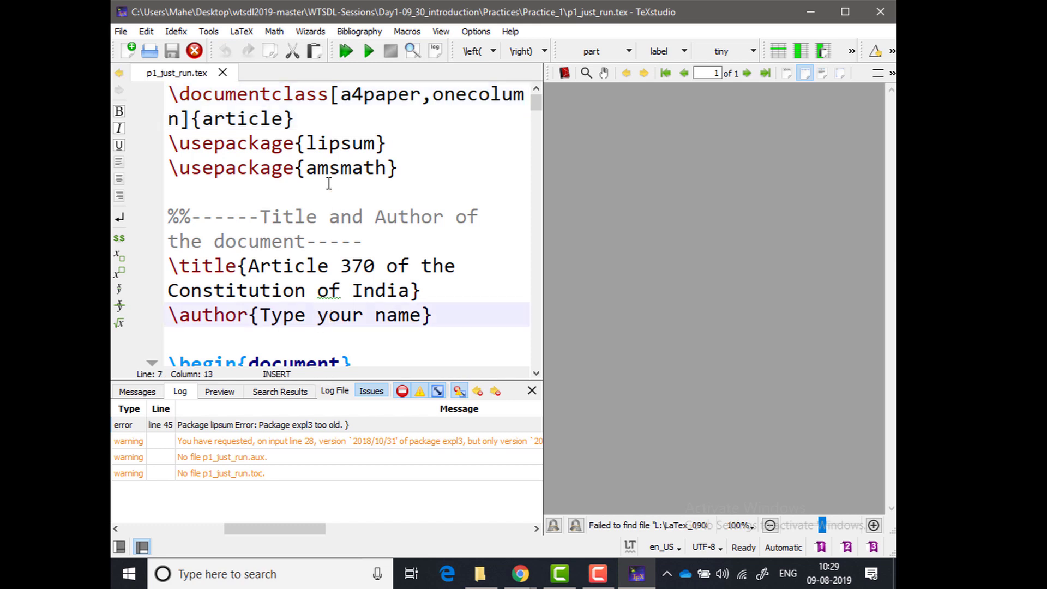
{"action": "left_click", "coordinate": [345, 51]}
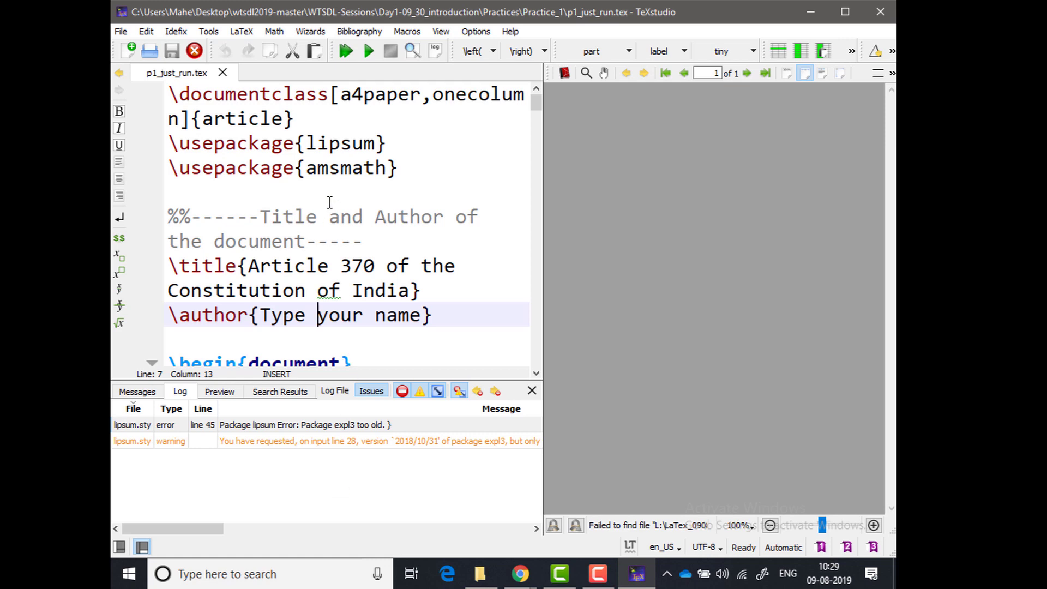
- Review the source of p1_just_run.tex from the preamble through the Introduction and Purpose text, then return to the start
{"action": "scroll", "coordinate": [329, 202], "scroll_direction": "down", "scroll_amount": 1}
{"action": "scroll", "coordinate": [331, 203], "scroll_direction": "down", "scroll_amount": 4}
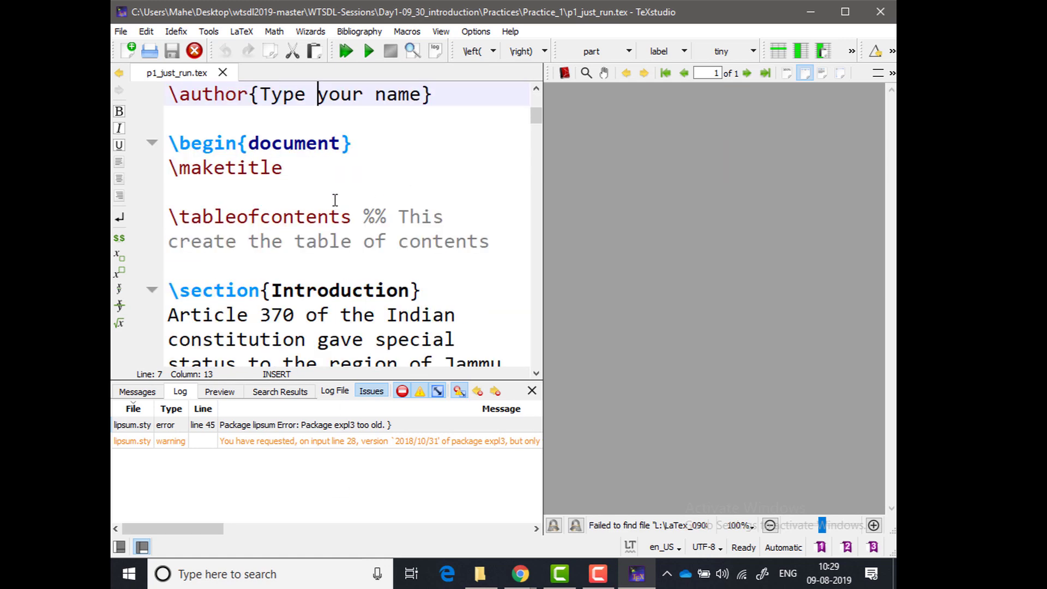
{"action": "scroll", "coordinate": [335, 201], "scroll_direction": "down", "scroll_amount": 3}
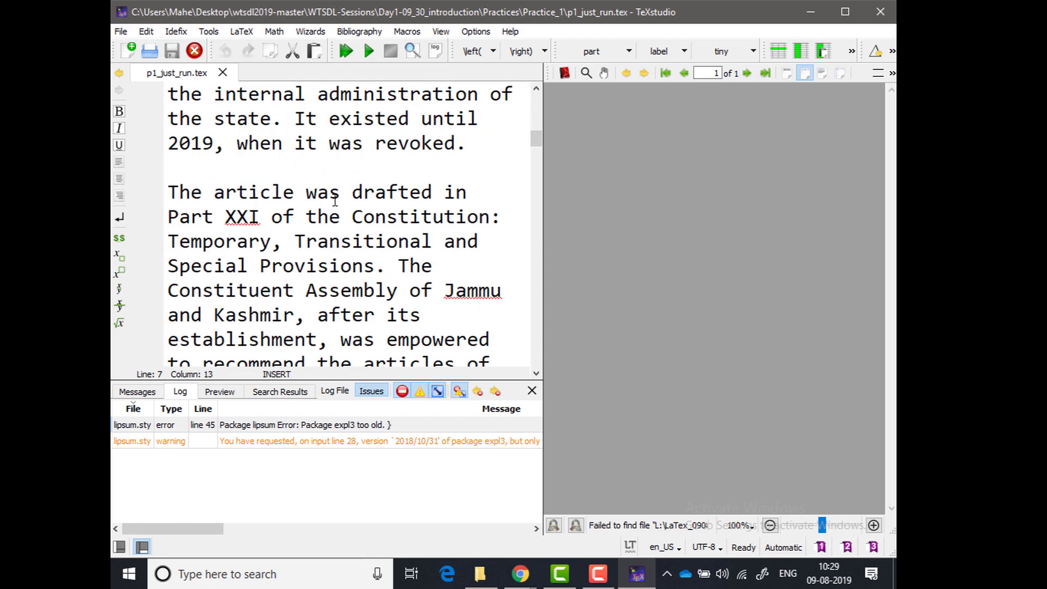
{"action": "scroll", "coordinate": [335, 201], "scroll_direction": "up", "scroll_amount": 8}
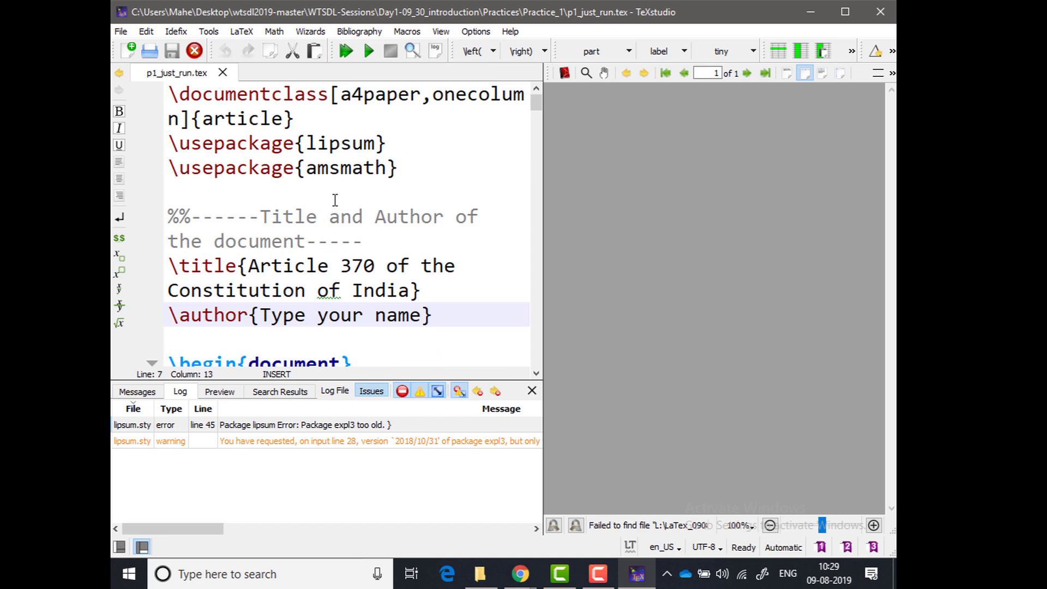
{"action": "scroll", "coordinate": [388, 216], "scroll_direction": "down", "scroll_amount": 6}
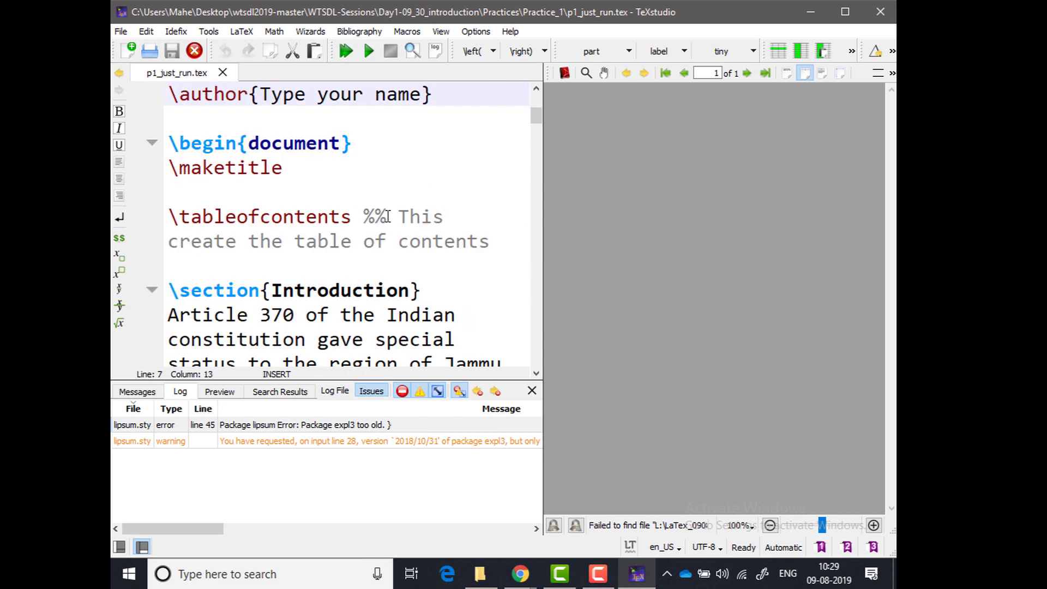
{"action": "scroll", "coordinate": [388, 216], "scroll_direction": "down", "scroll_amount": 11}
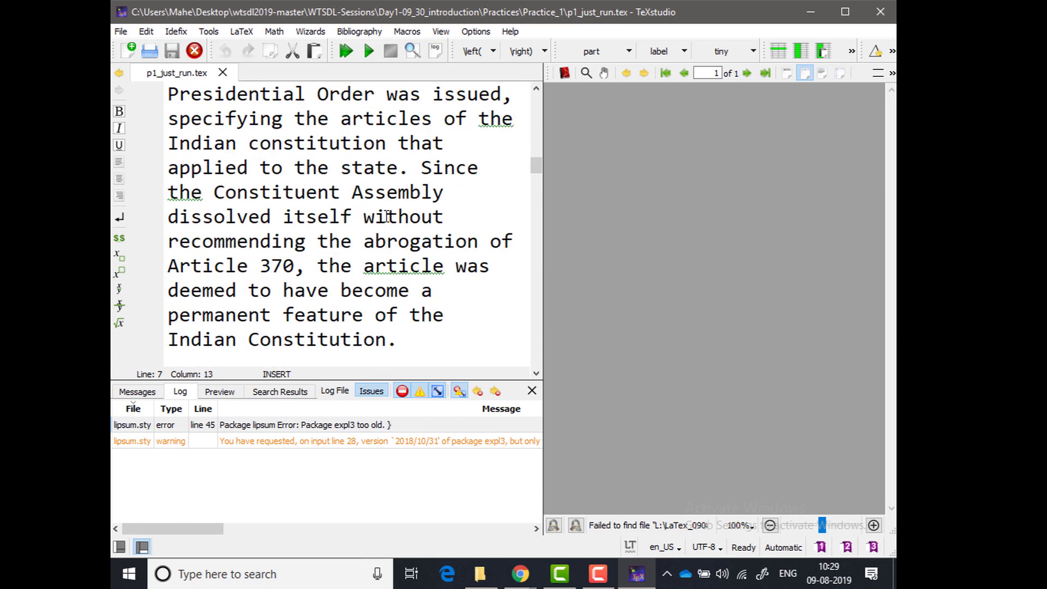
{"action": "scroll", "coordinate": [386, 217], "scroll_direction": "down", "scroll_amount": 9}
{"action": "scroll", "coordinate": [387, 217], "scroll_direction": "up", "scroll_amount": 11}
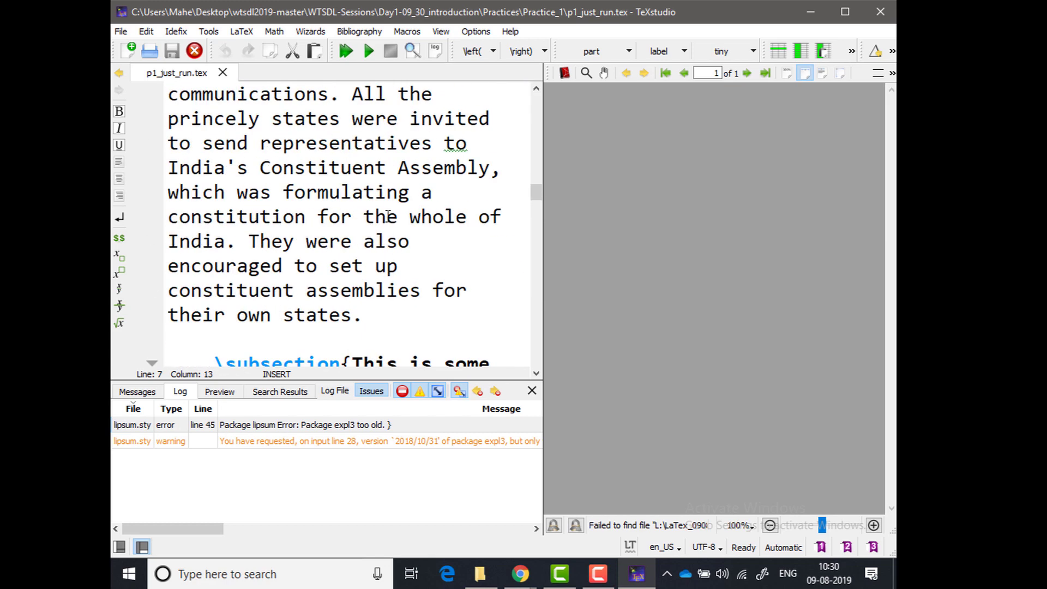
{"action": "scroll", "coordinate": [388, 217], "scroll_direction": "up", "scroll_amount": 15}
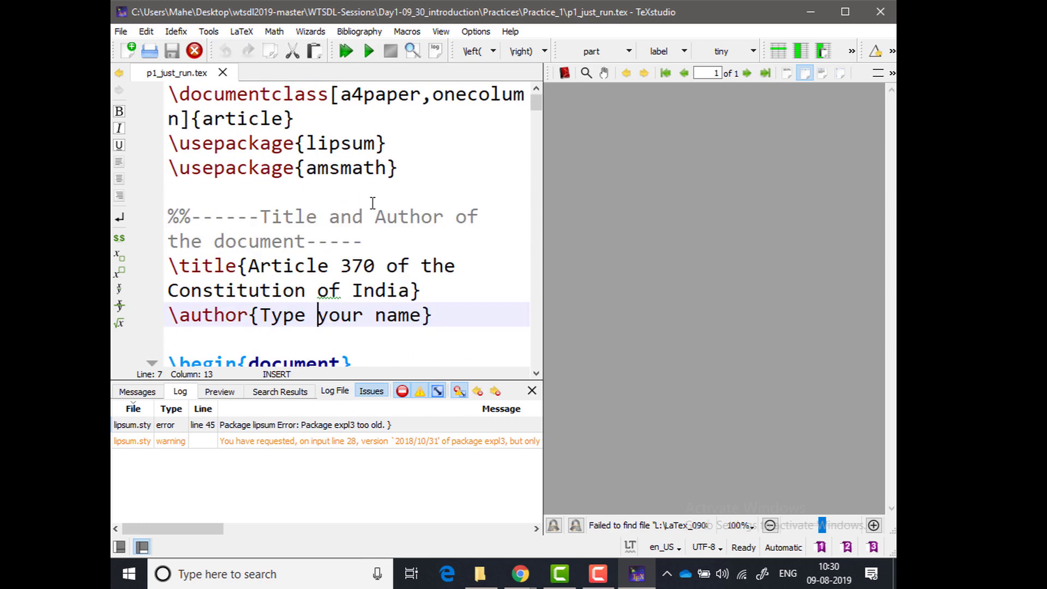
- Comment out the \usepackage{lipsum} line with %, save the file and build the PDF
{"action": "left_click", "coordinate": [402, 143]}
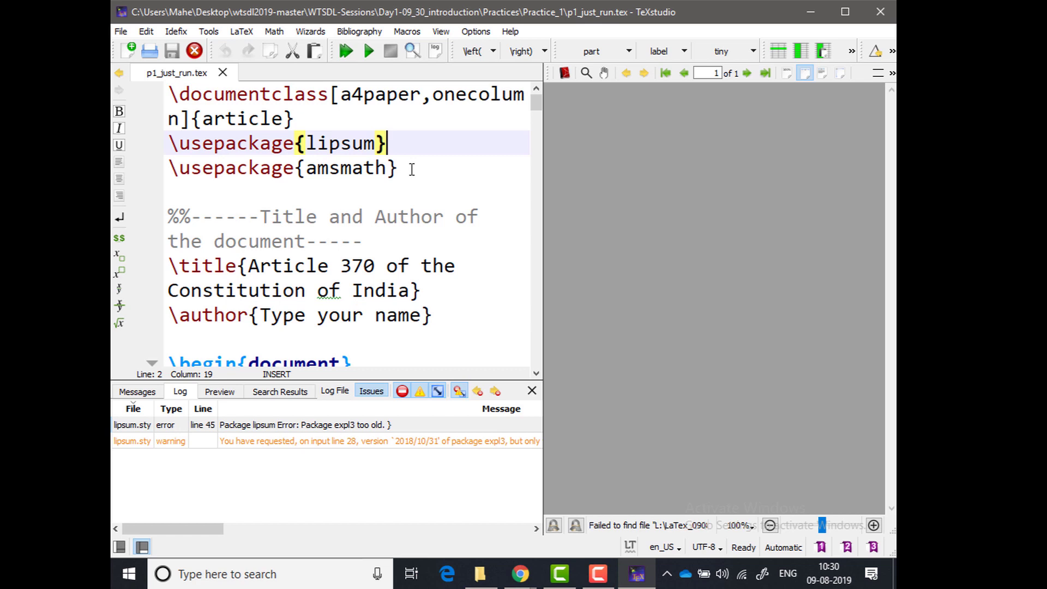
{"action": "key", "text": "Home"}
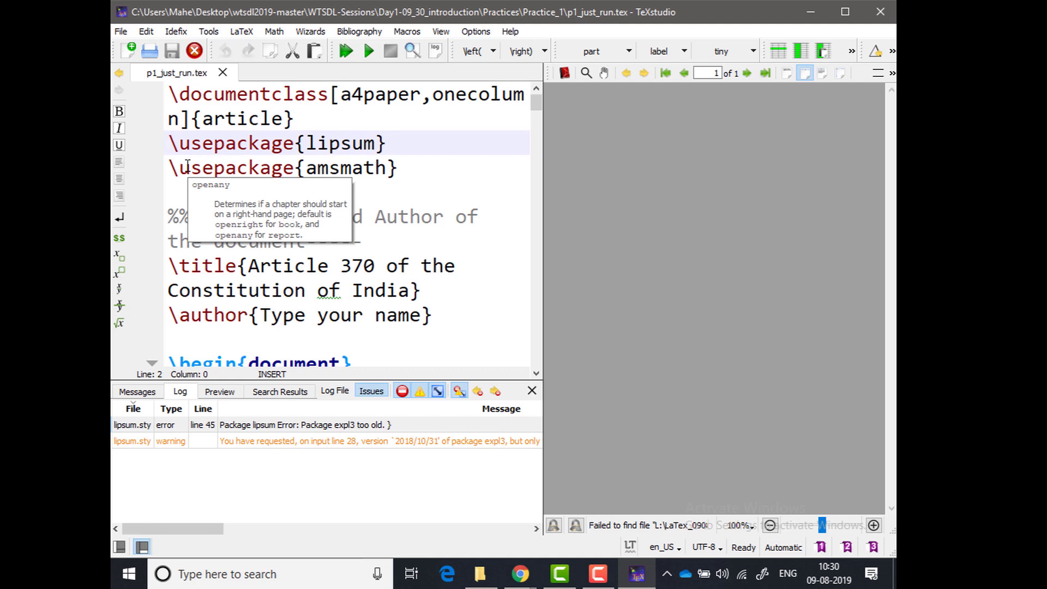
{"action": "type", "text": "%"}
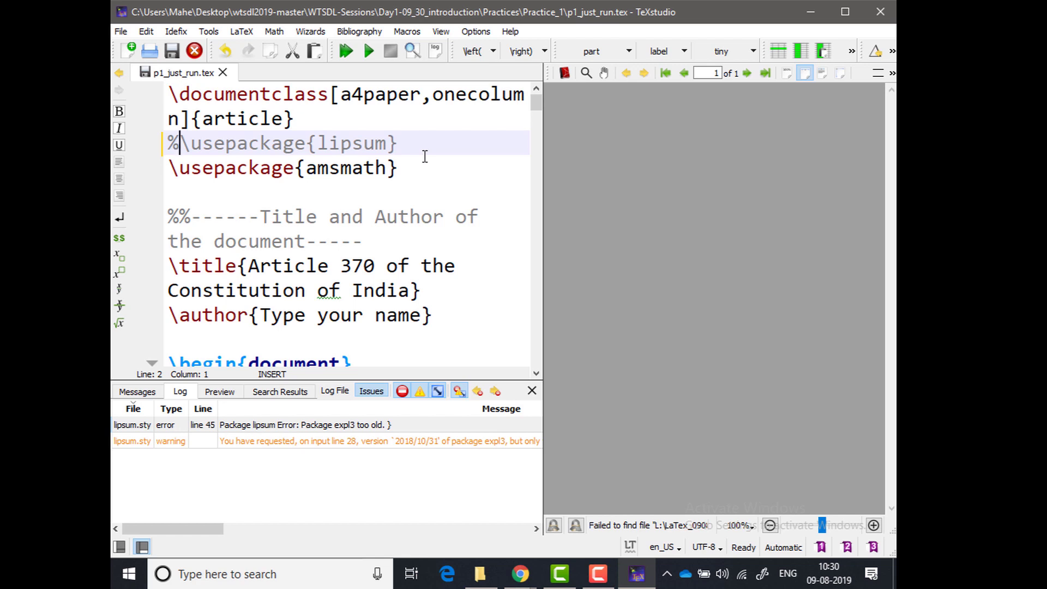
{"action": "key", "text": "ctrl+s"}
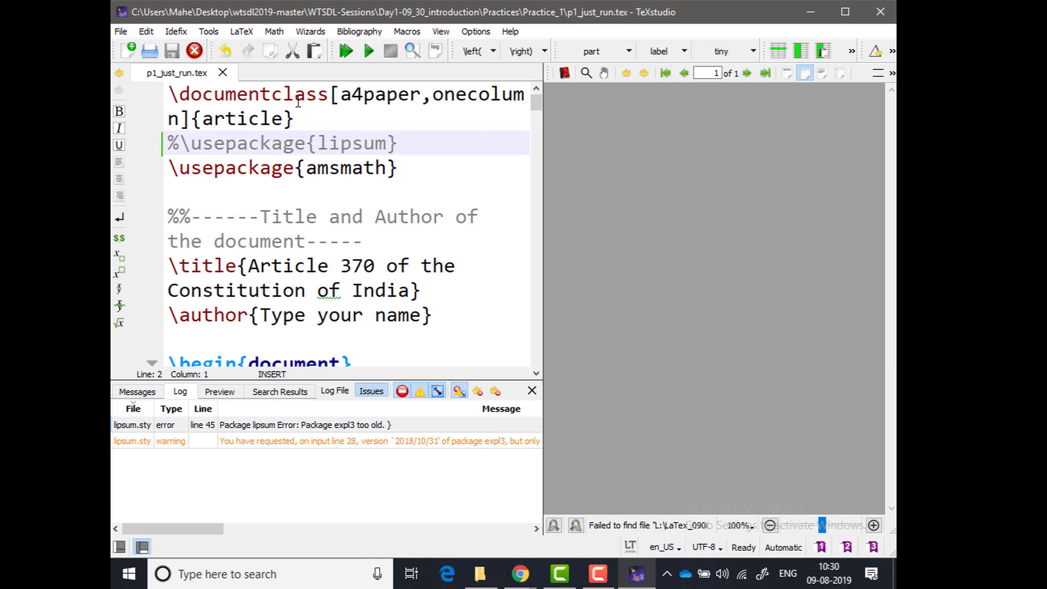
{"action": "left_click", "coordinate": [345, 50]}
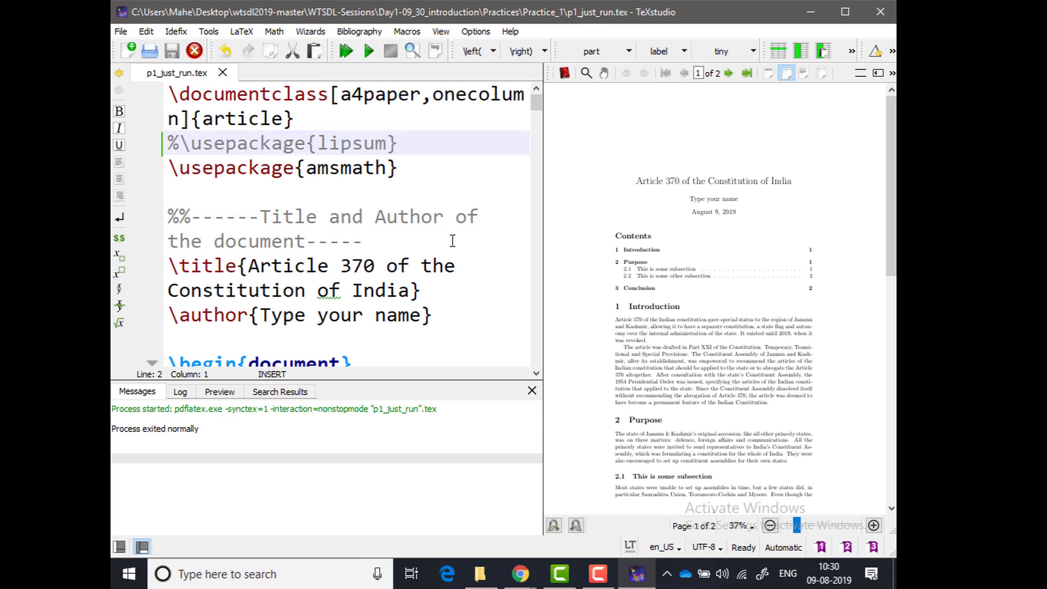
- Uncomment the \usepackage{lipsum} line, comment it out again with % and save the file
{"action": "key", "text": "Right"}
{"action": "left_click", "coordinate": [177, 145]}
{"action": "key", "text": "BackSpace"}
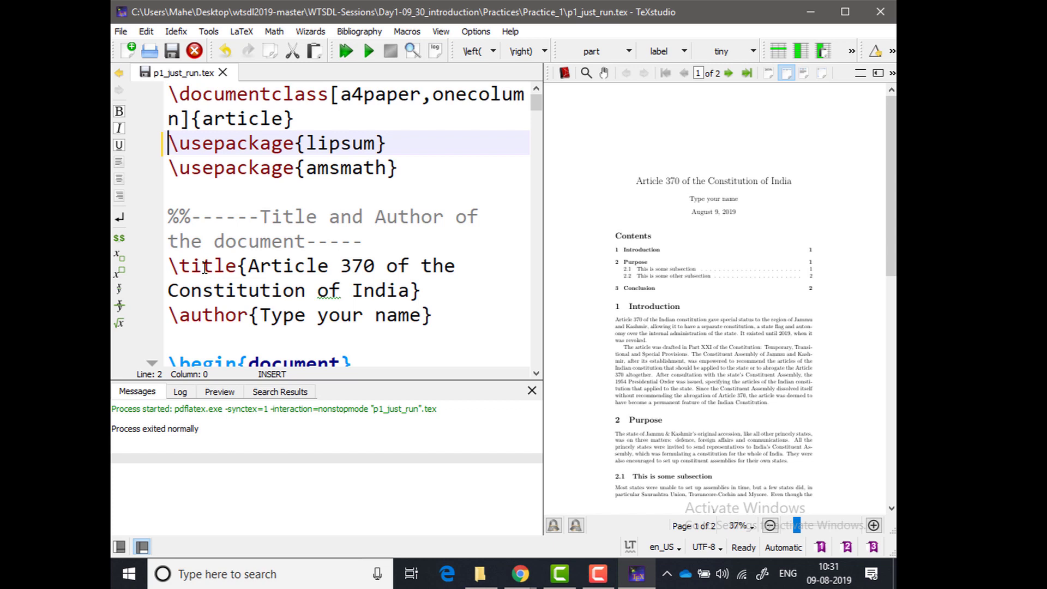
{"action": "type", "text": "%"}
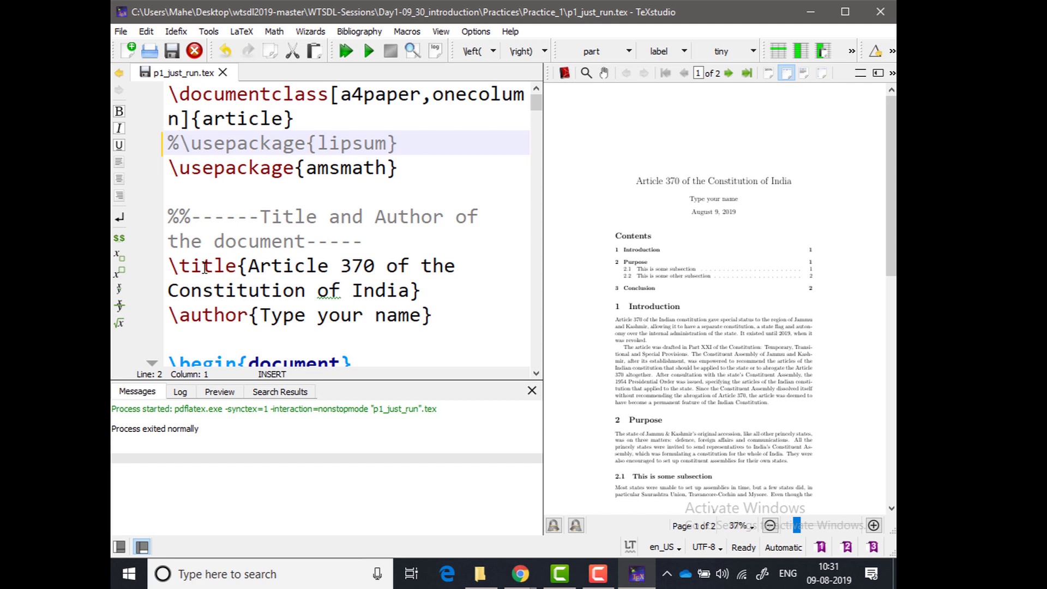
{"action": "key", "text": "ctrl+s"}
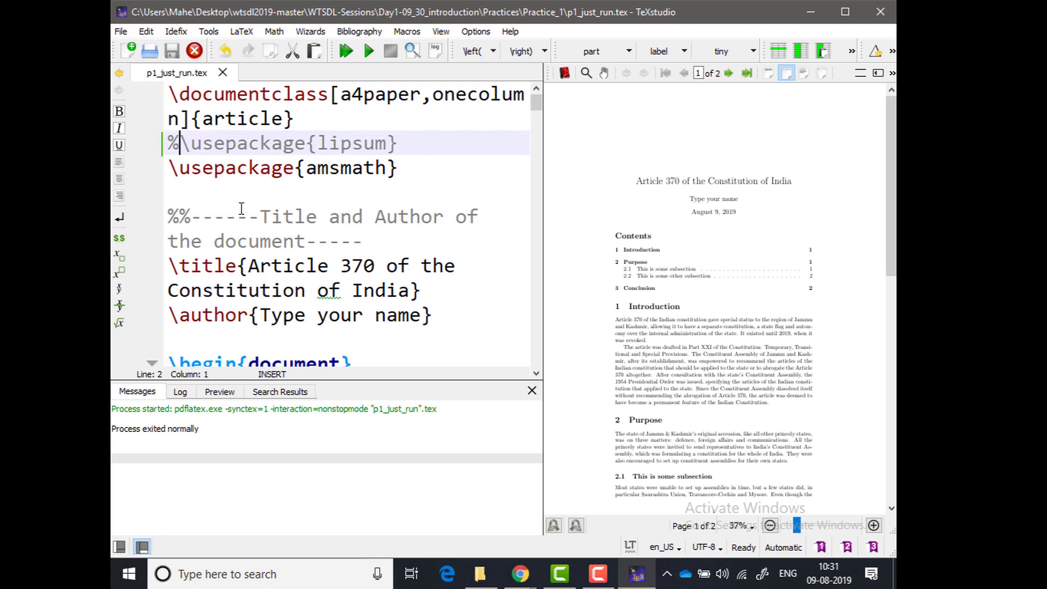
- Rebuild the document and widen the PDF preview against the source editor
{"action": "scroll", "coordinate": [241, 209], "scroll_direction": "down", "scroll_amount": 1}
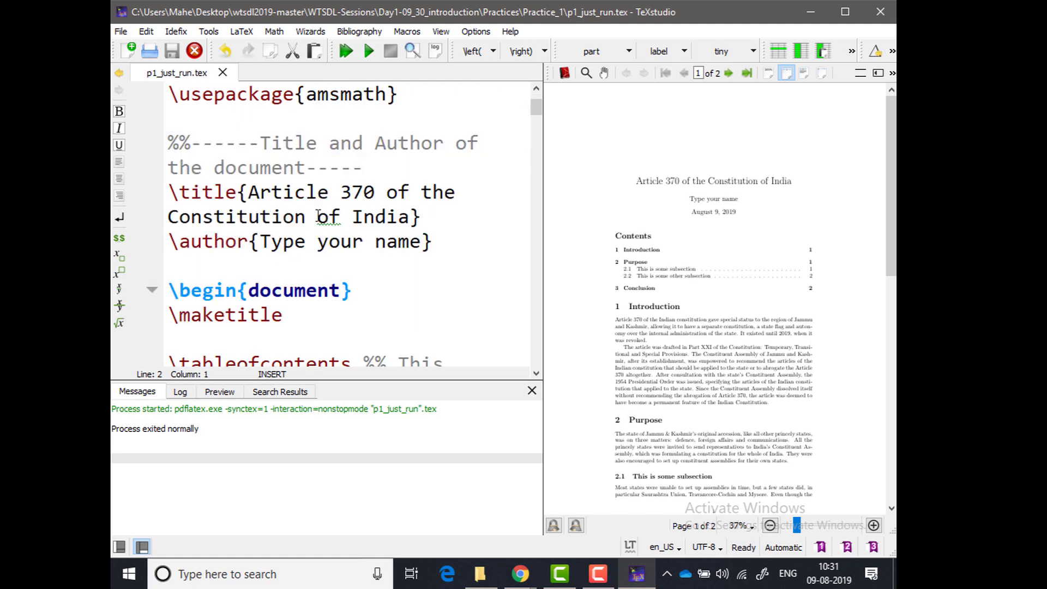
{"action": "scroll", "coordinate": [318, 216], "scroll_direction": "up", "scroll_amount": 1}
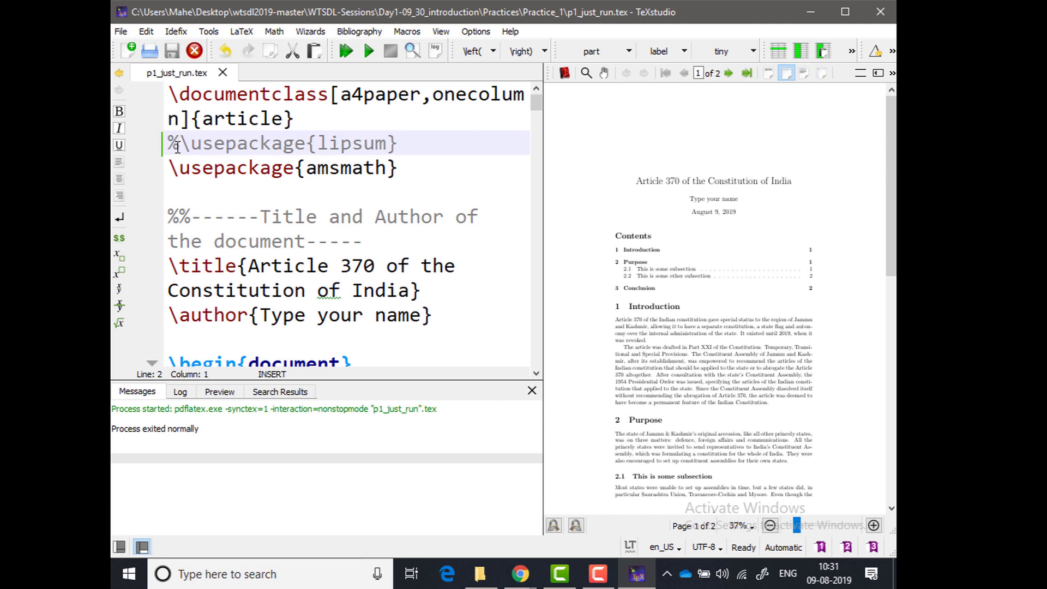
{"action": "left_click", "coordinate": [346, 50]}
{"action": "left_click_drag", "start_coordinate": [541, 179], "coordinate": [339, 192]}
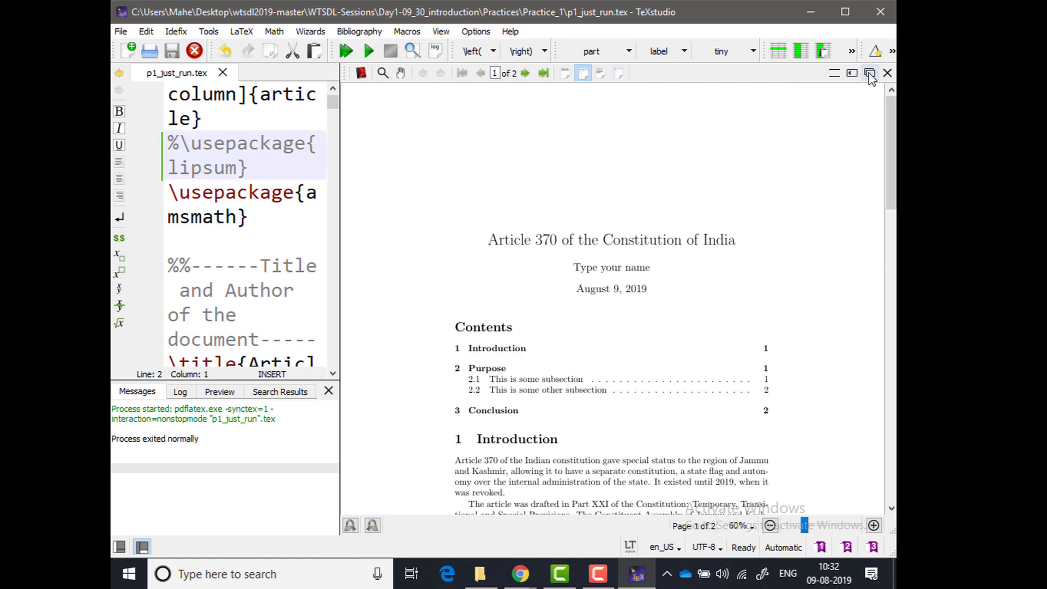
- Detach the PDF preview into its own window, embed it back once, and detach it again with the window placed over the editor
{"action": "left_click", "coordinate": [869, 73]}
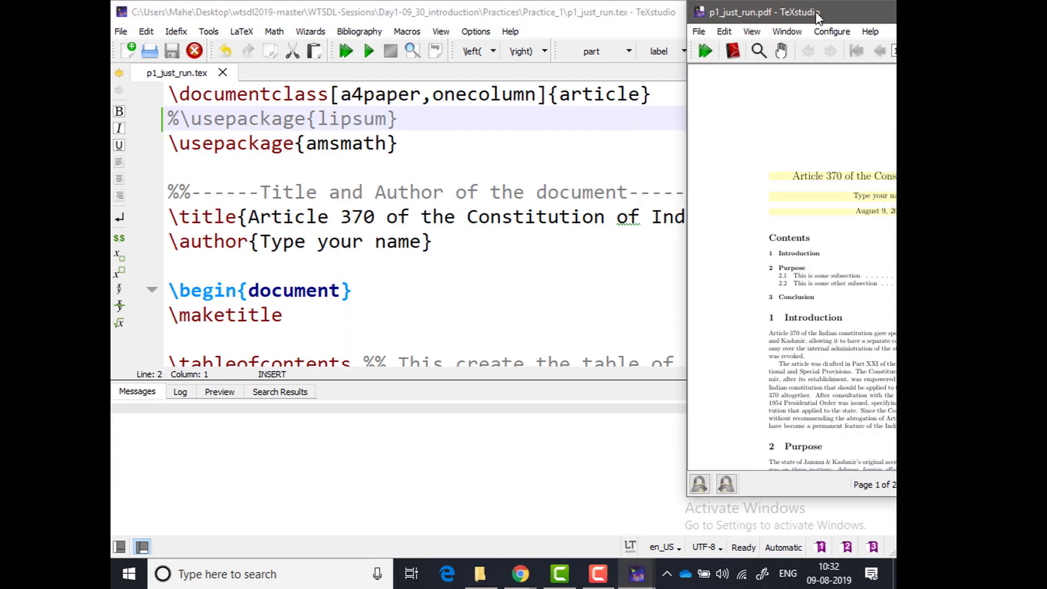
{"action": "left_click_drag", "start_coordinate": [838, 17], "coordinate": [412, 58]}
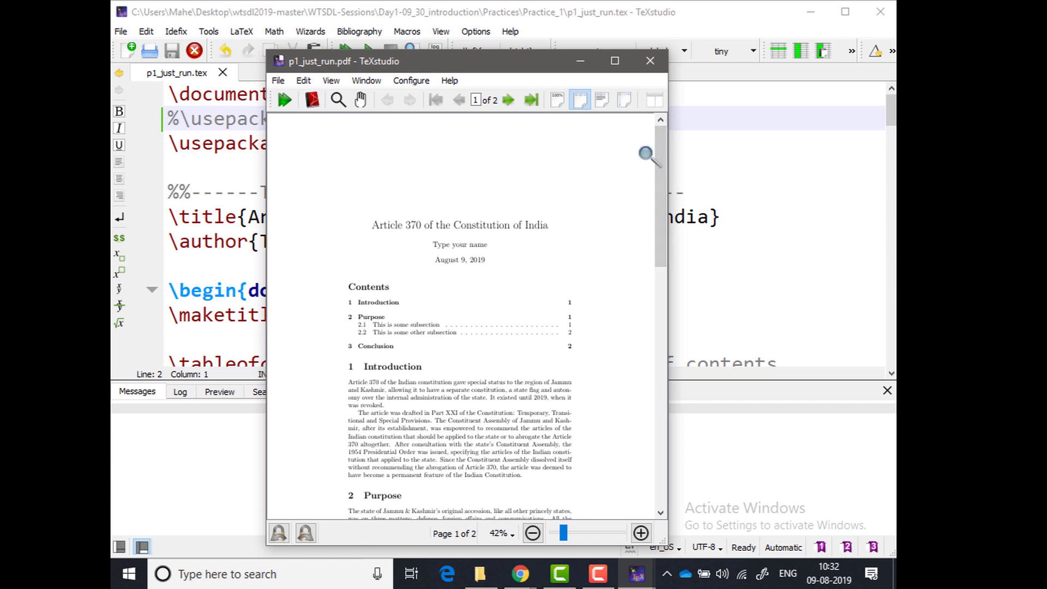
{"action": "left_click", "coordinate": [654, 100]}
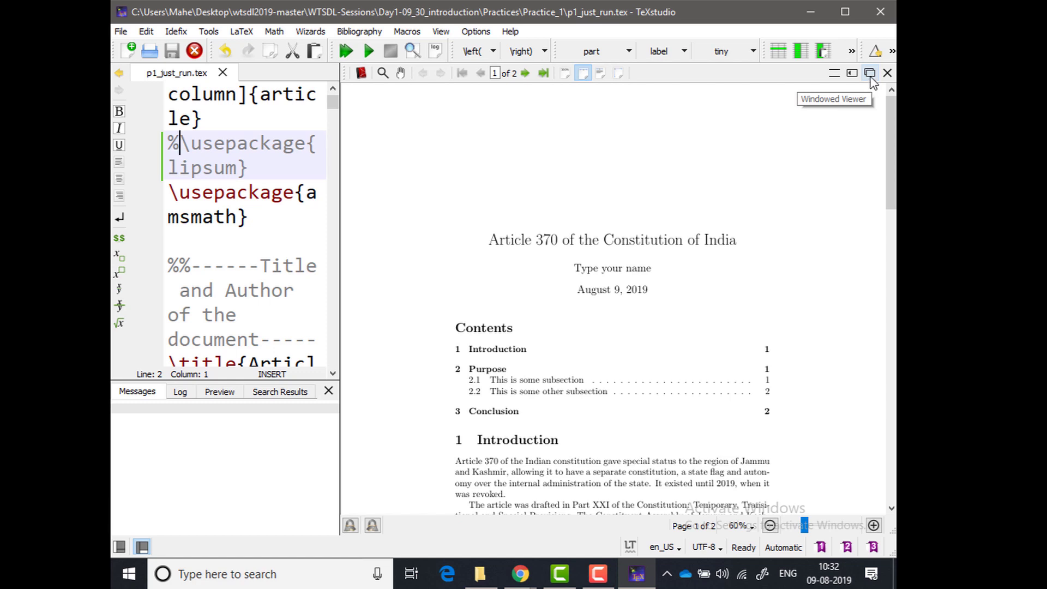
{"action": "left_click", "coordinate": [870, 73]}
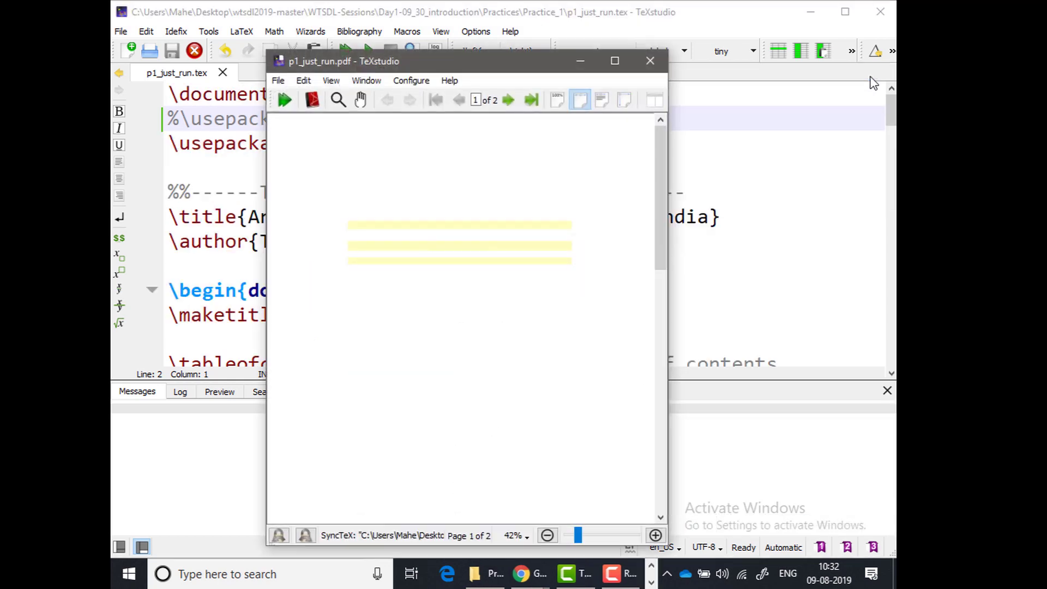
{"action": "left_click_drag", "start_coordinate": [492, 62], "coordinate": [457, 34]}
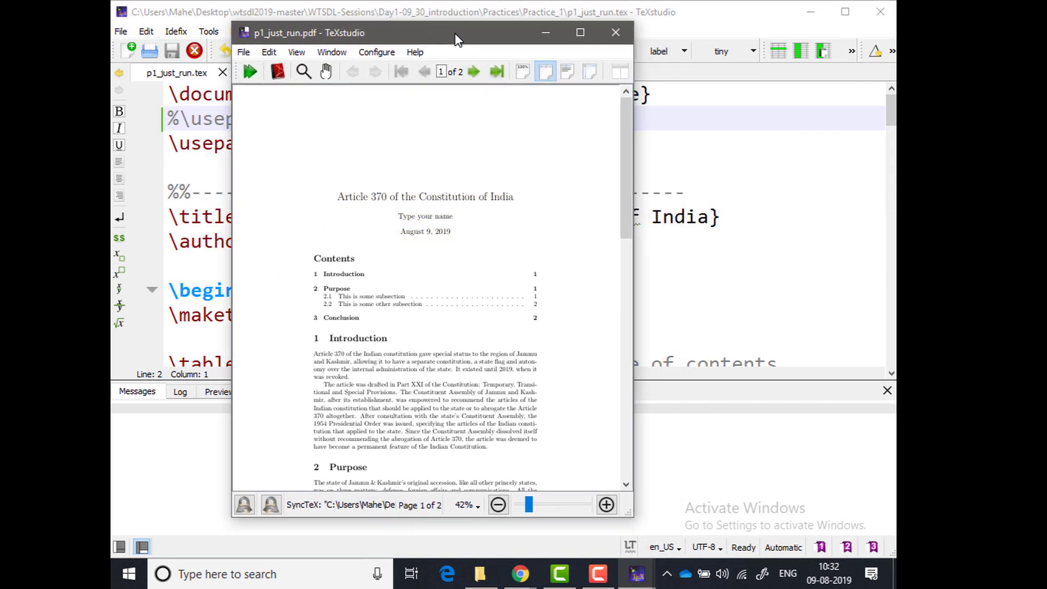
- Maximize the detached PDF preview to read it, and embed it back beside a widened source editor
{"action": "left_click", "coordinate": [580, 34]}
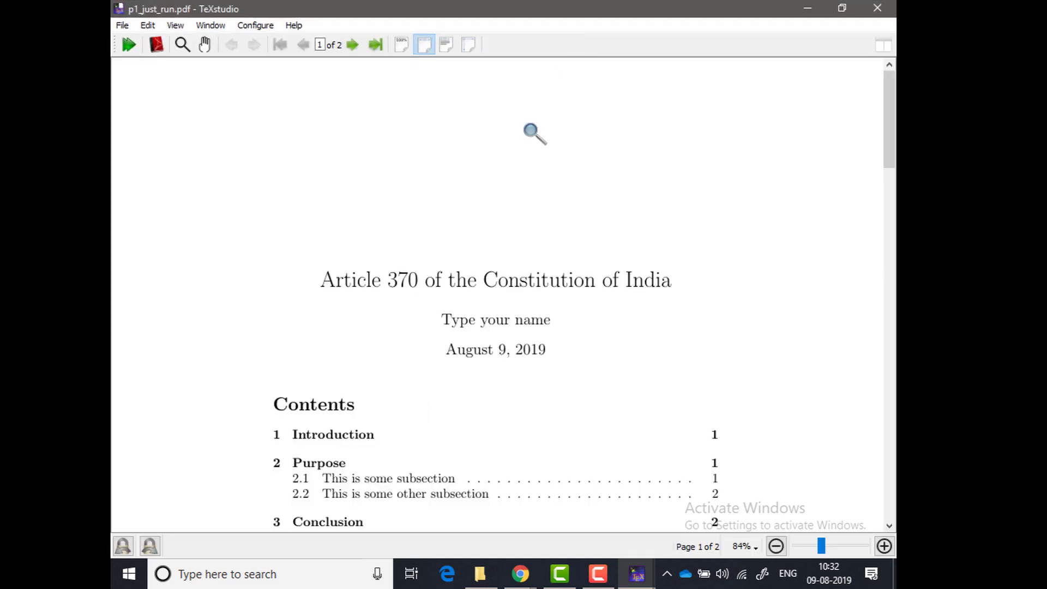
{"action": "scroll", "coordinate": [535, 260], "scroll_direction": "down", "scroll_amount": 3}
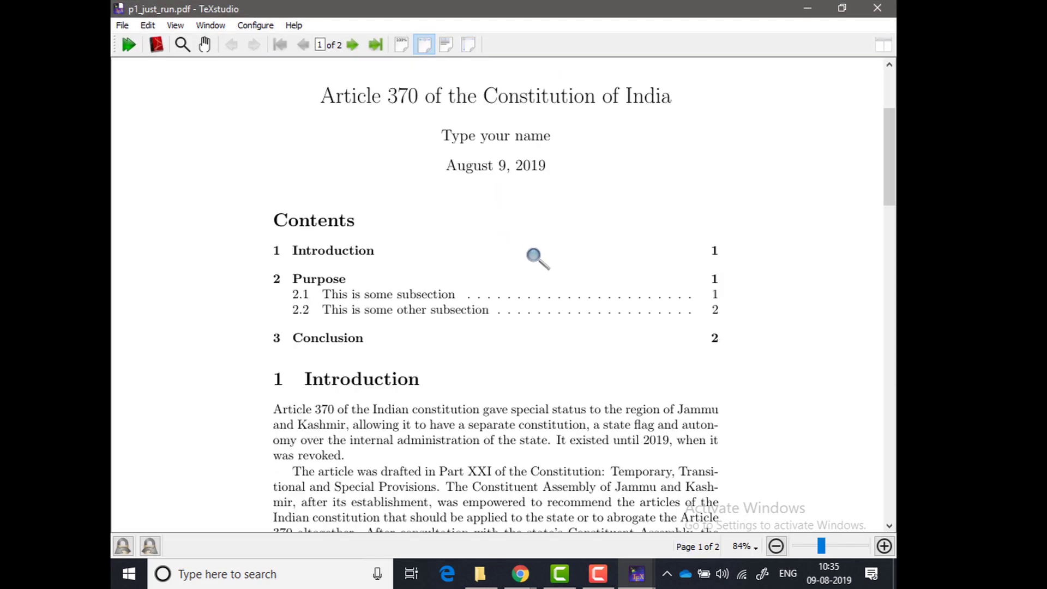
{"action": "left_click", "coordinate": [883, 47]}
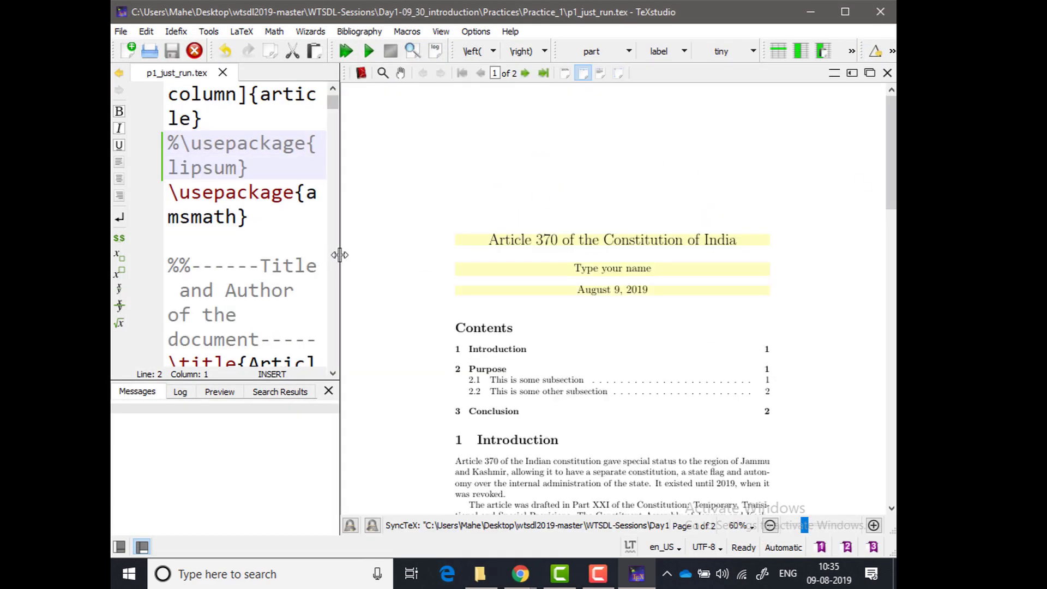
{"action": "left_click_drag", "start_coordinate": [339, 255], "coordinate": [424, 283]}
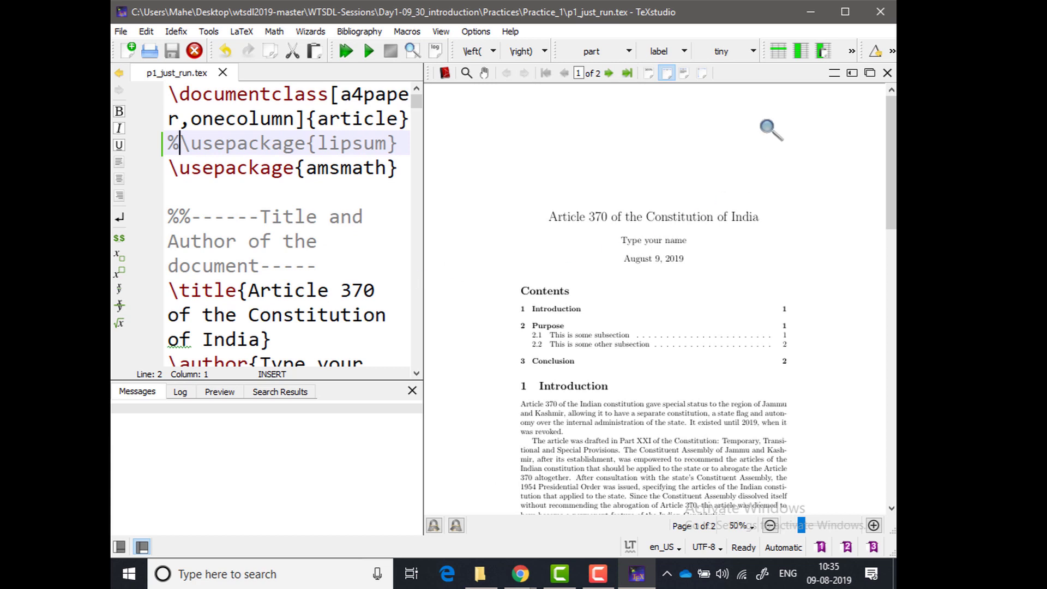
- Detach the PDF preview again, view the first page in the maximized window and restore the window's size
{"action": "left_click", "coordinate": [869, 73]}
{"action": "left_click_drag", "start_coordinate": [547, 16], "coordinate": [515, 90]}
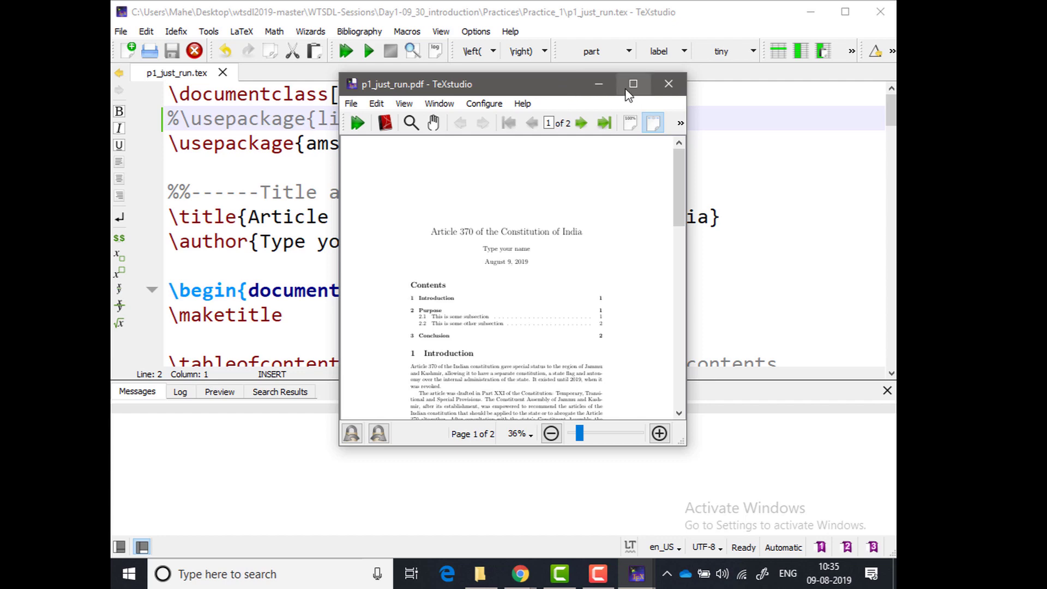
{"action": "double_click", "coordinate": [560, 90]}
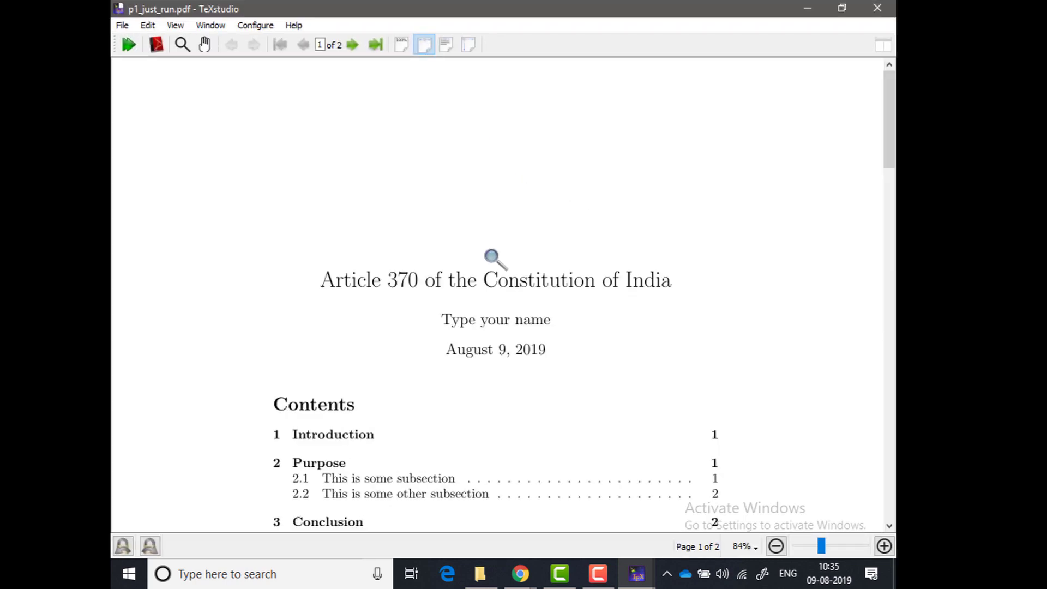
{"action": "scroll", "coordinate": [509, 259], "scroll_direction": "down", "scroll_amount": 5}
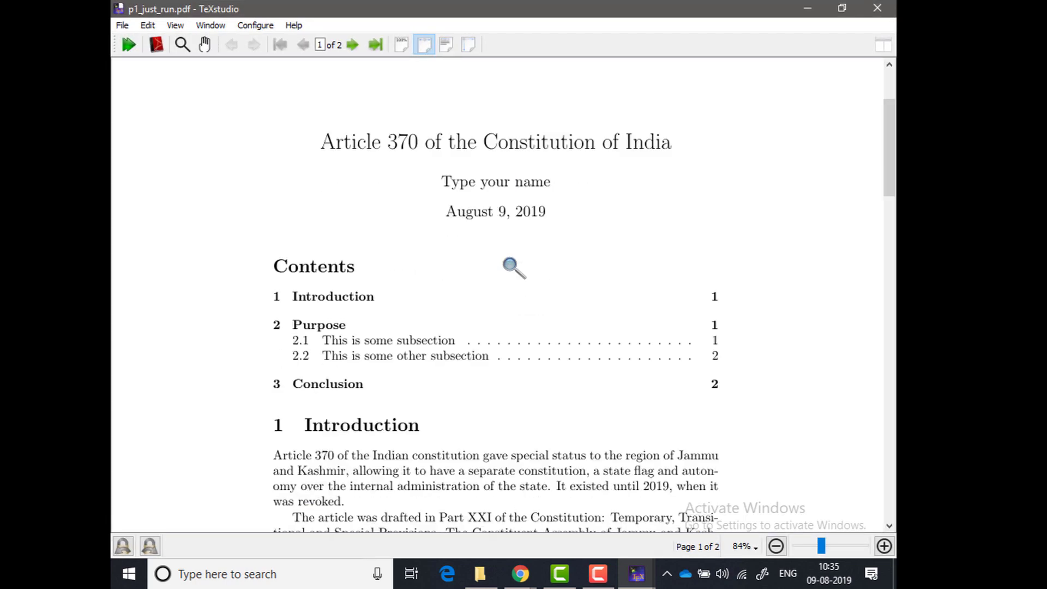
{"action": "scroll", "coordinate": [507, 264], "scroll_direction": "up", "scroll_amount": 4}
{"action": "double_click", "coordinate": [719, 9]}
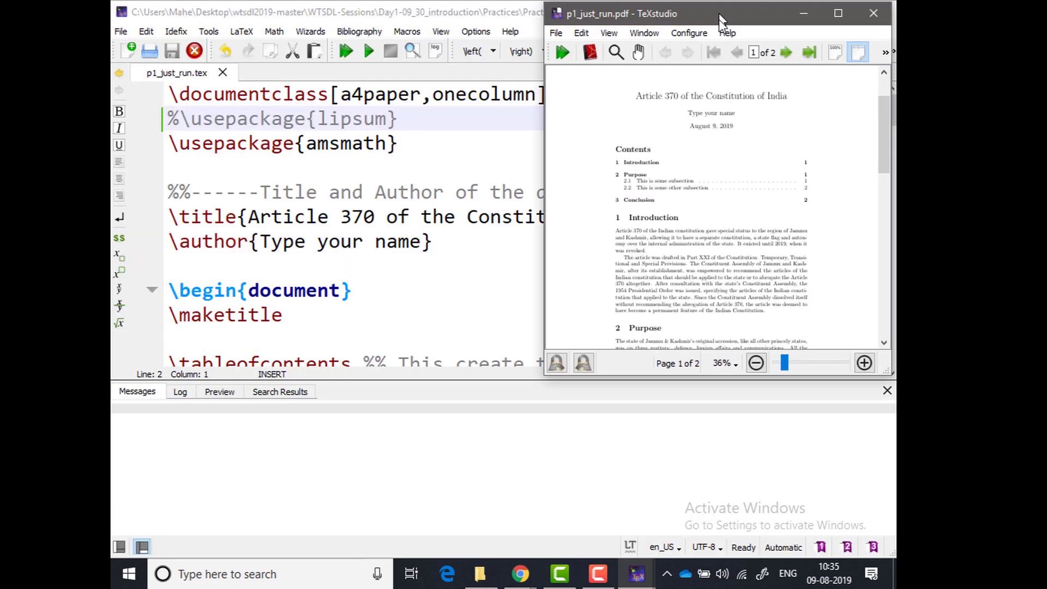
- Reposition the detached PDF window over the editor and switch back to the source file
{"action": "left_click_drag", "start_coordinate": [720, 21], "coordinate": [740, 268]}
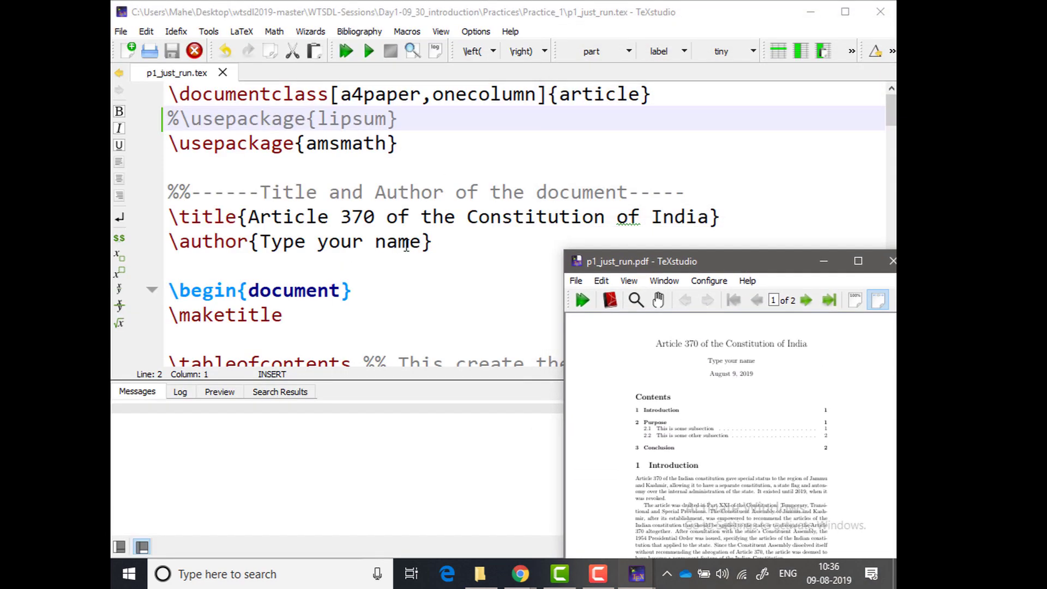
{"action": "left_click", "coordinate": [456, 243]}
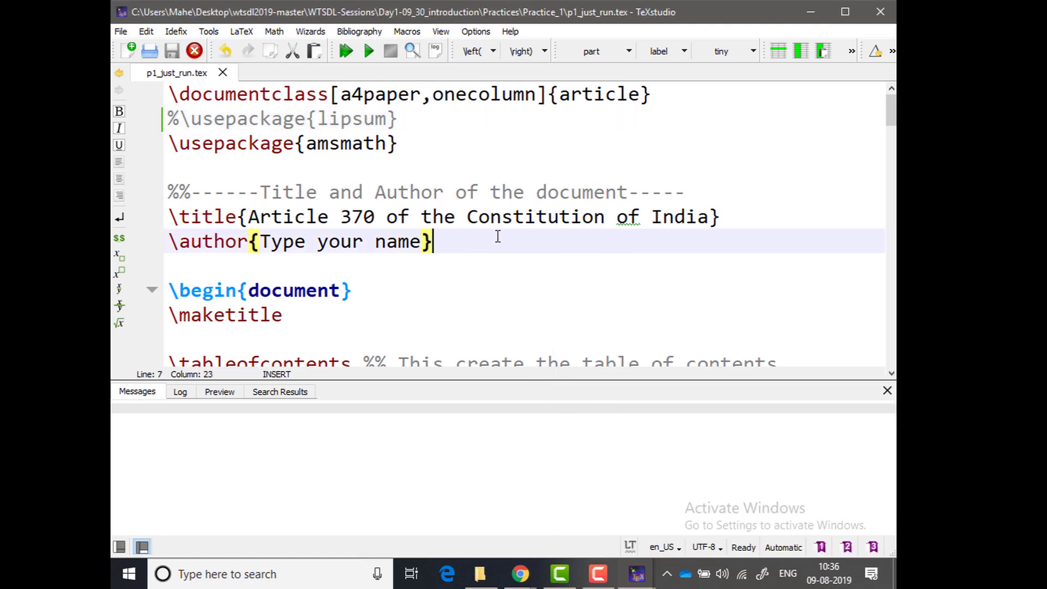
{"action": "key", "text": "alt+Tab"}
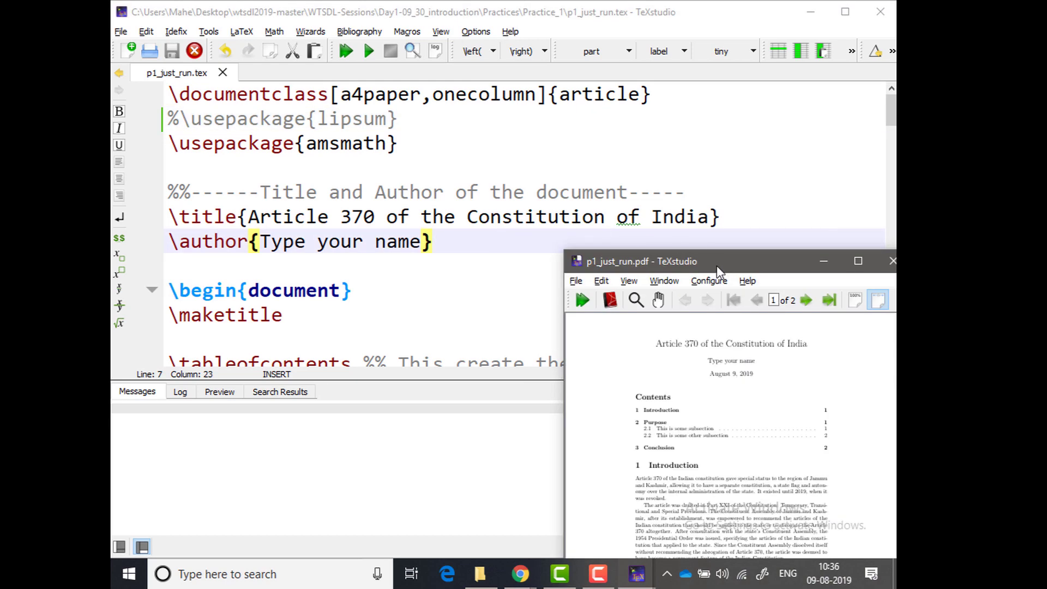
{"action": "left_click_drag", "start_coordinate": [718, 270], "coordinate": [553, 75]}
{"action": "key", "text": "alt+Tab"}
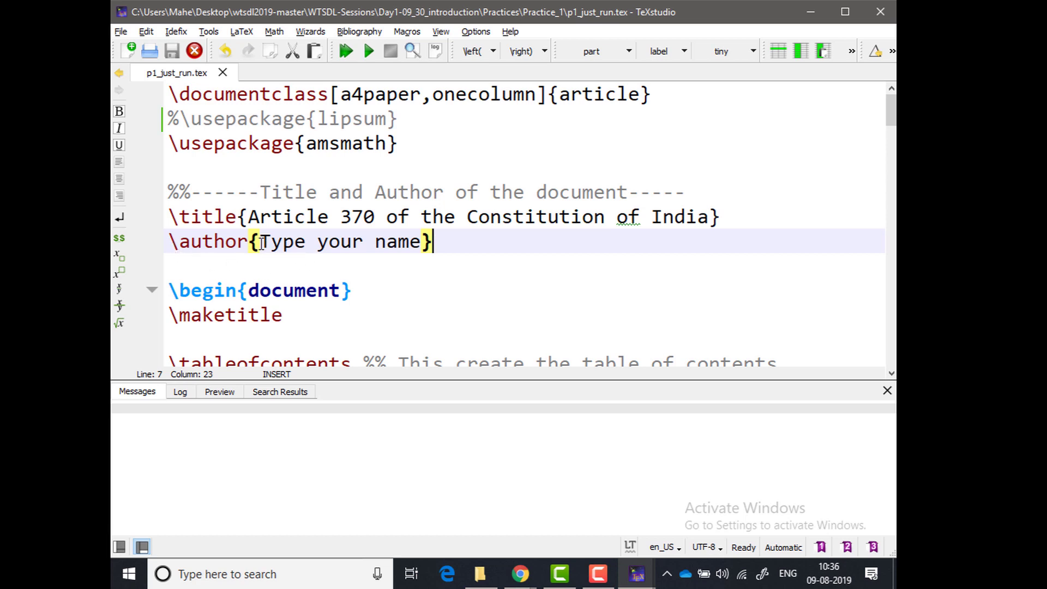
- Enlarge the editor's text and pane, replace the "Type your name" placeholder in \author{} with the author's full name, and save the file
{"action": "left_click_drag", "start_coordinate": [264, 244], "coordinate": [423, 243]}
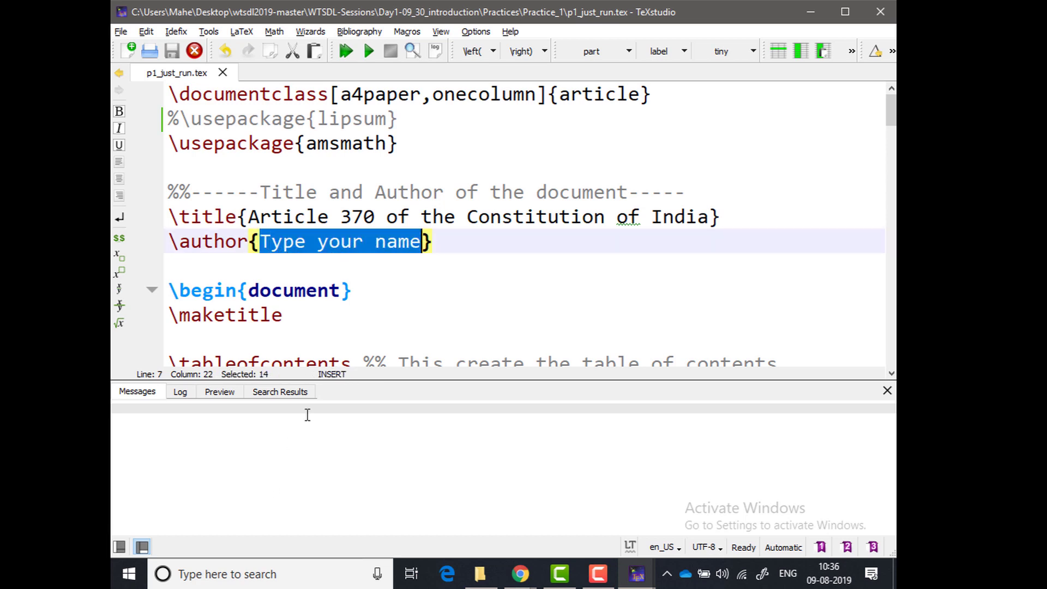
{"action": "scroll", "coordinate": [329, 266], "scroll_direction": "up", "scroll_amount": 2}
{"action": "scroll", "coordinate": [329, 267], "scroll_direction": "up", "scroll_amount": 2}
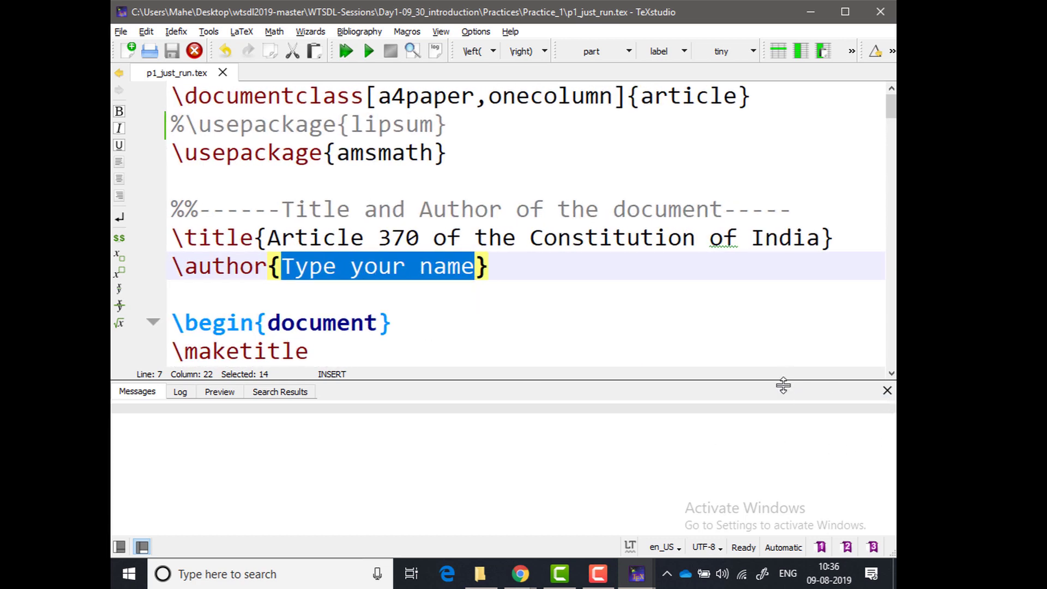
{"action": "left_click_drag", "start_coordinate": [786, 388], "coordinate": [788, 442]}
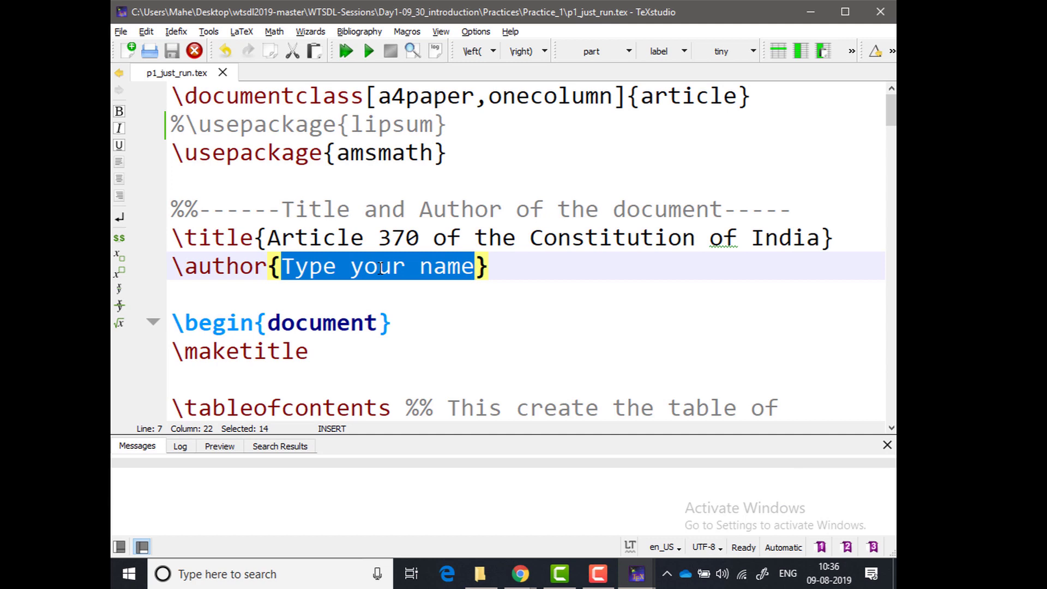
{"action": "key", "text": "Delete"}
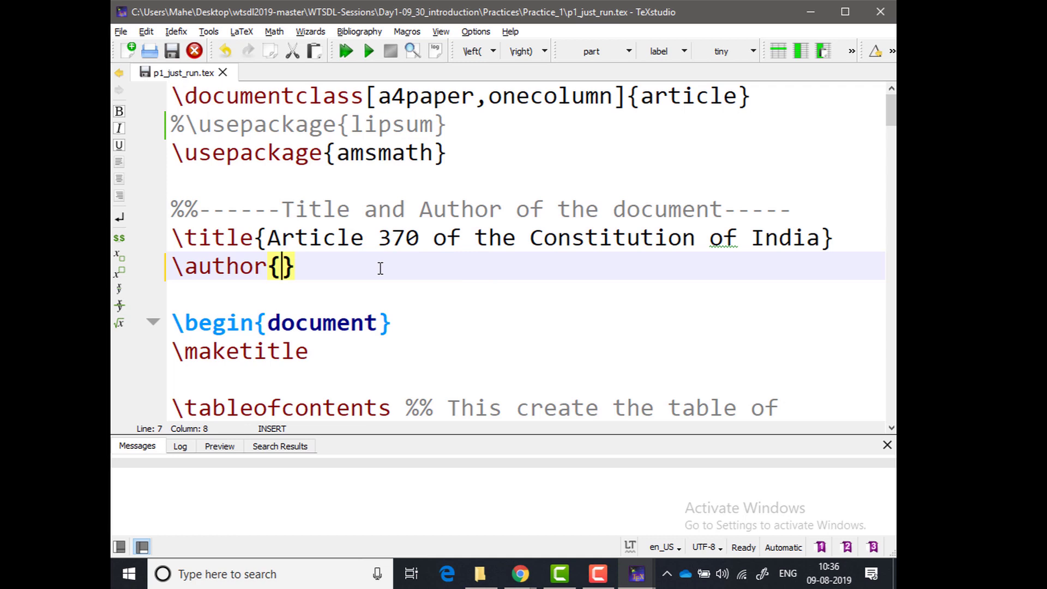
{"action": "type", "text": "Da"}
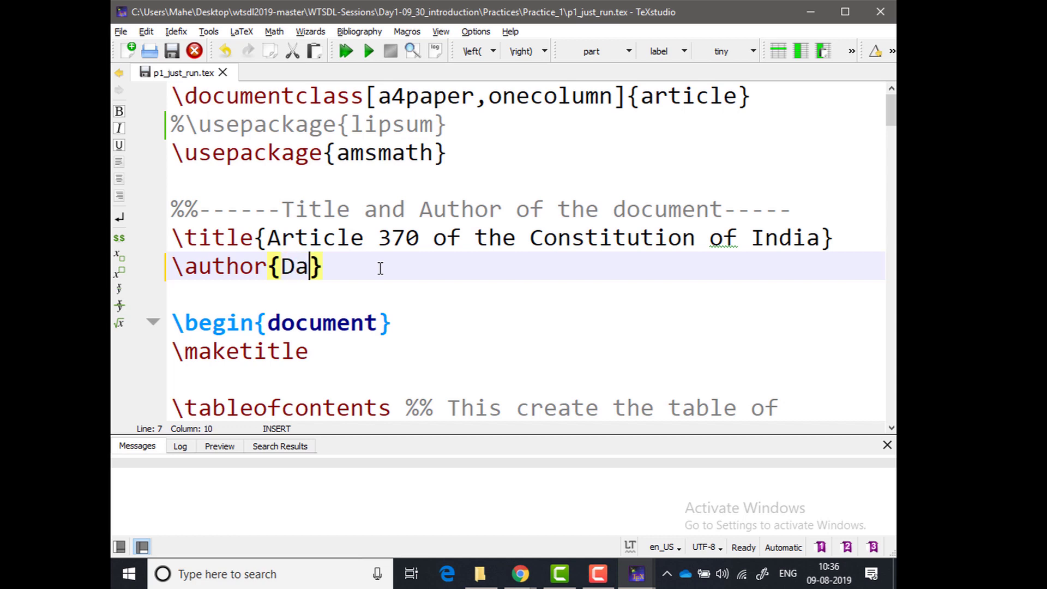
{"action": "type", "text": "vid"}
{"action": "type", "text": " R"}
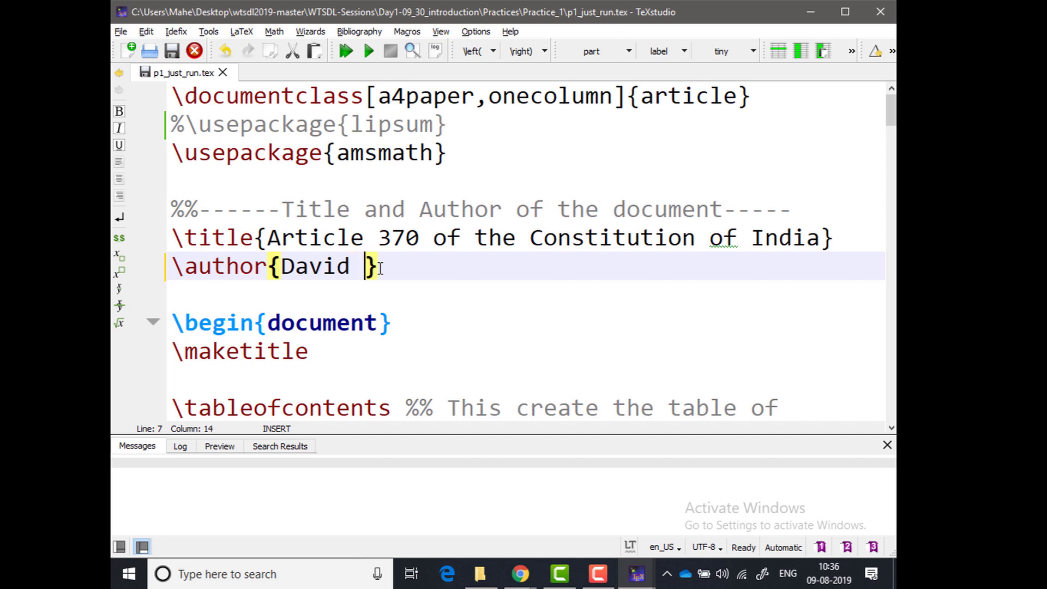
{"action": "type", "text": "aj Micheal"}
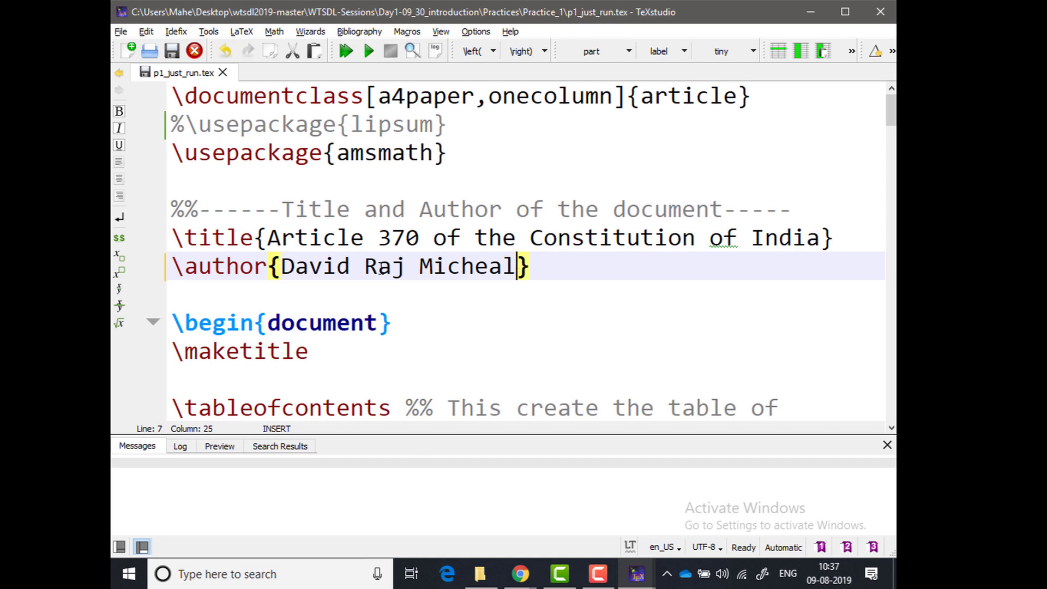
{"action": "left_click", "coordinate": [167, 53]}
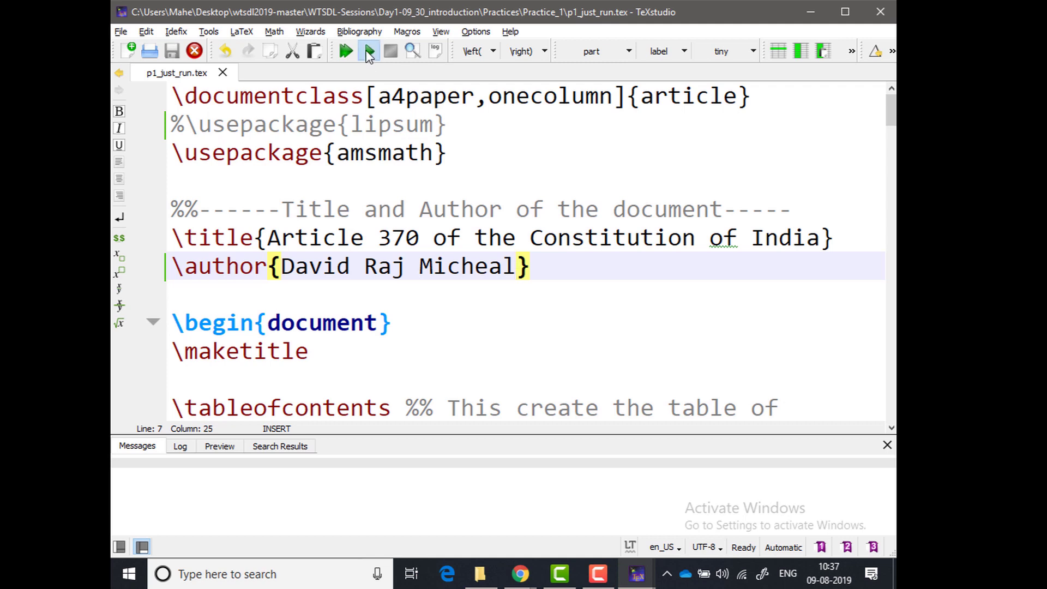
- Rebuild the document, check the title block in the maximized PDF window and return to the source
{"action": "left_click", "coordinate": [369, 53]}
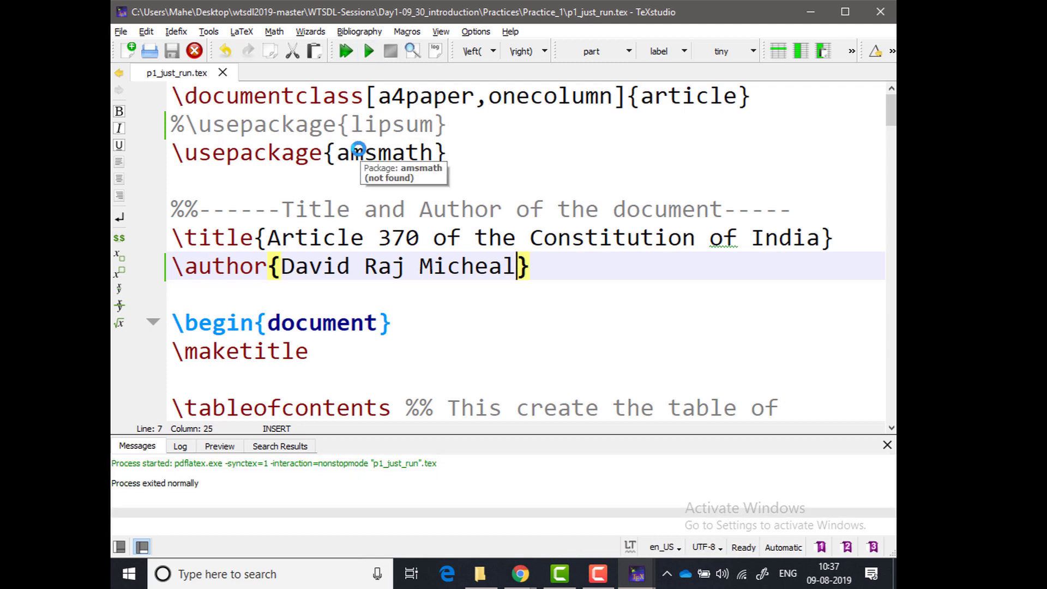
{"action": "left_click", "coordinate": [364, 56]}
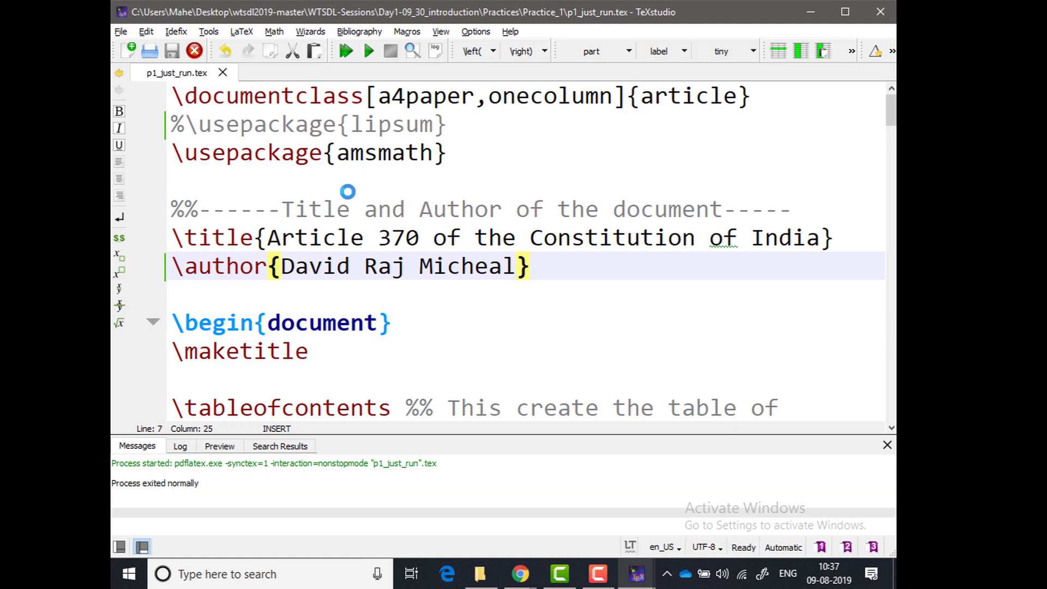
{"action": "key", "text": "alt+Tab"}
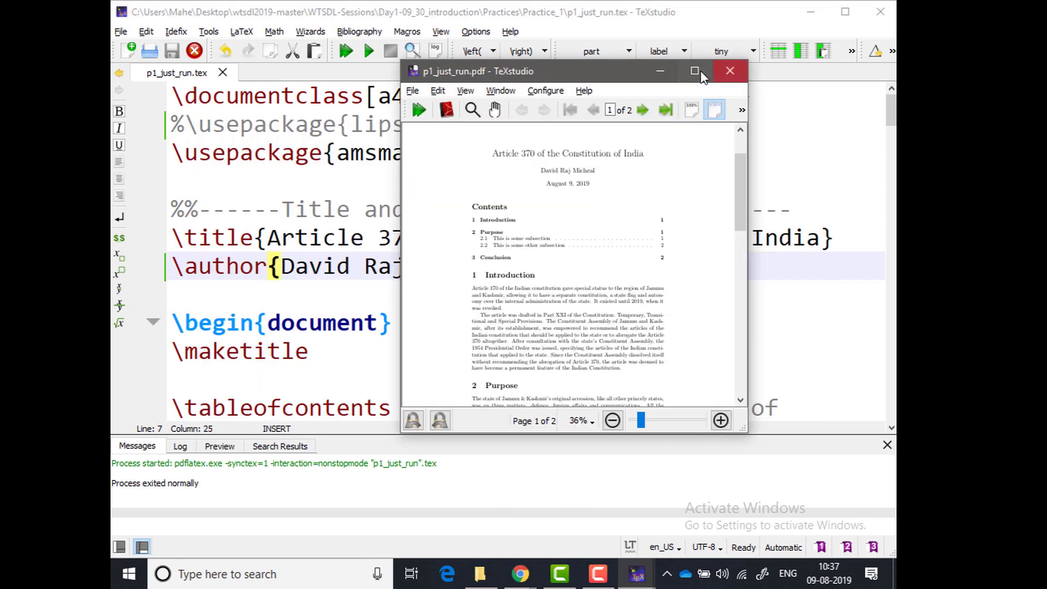
{"action": "left_click", "coordinate": [695, 71]}
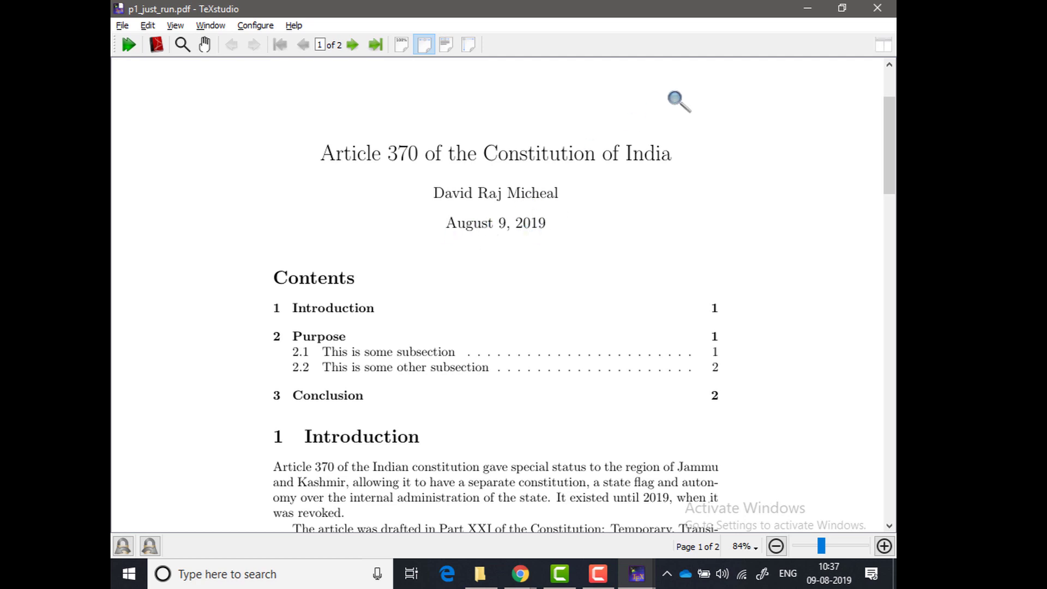
{"action": "key", "text": "alt+Tab"}
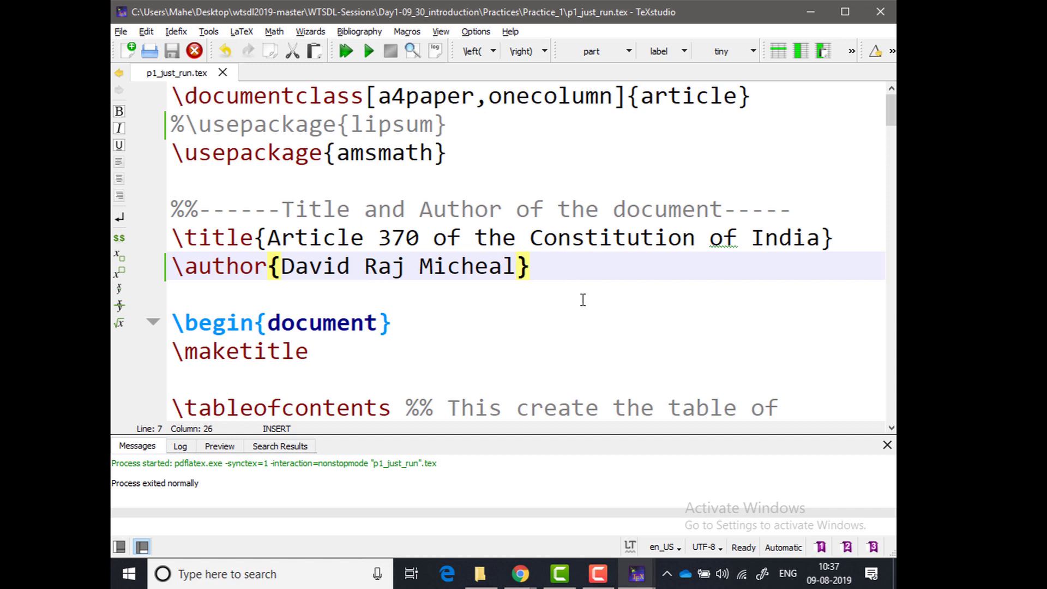
- Add an empty \date{} line below the \author line, save the file and rebuild the PDF
{"action": "mouse_move", "coordinate": [588, 340]}
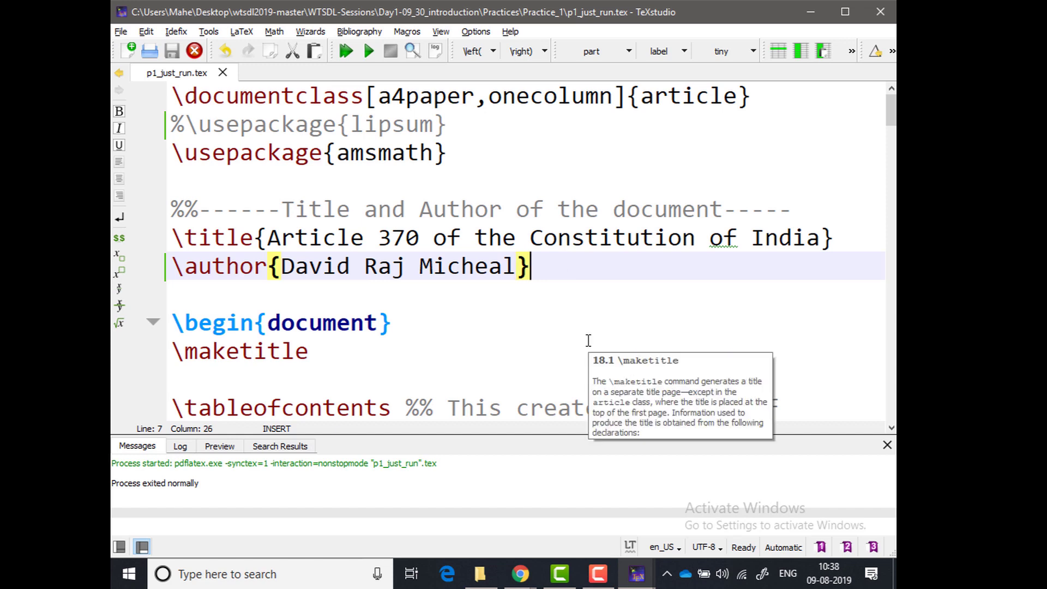
{"action": "key", "text": "Return"}
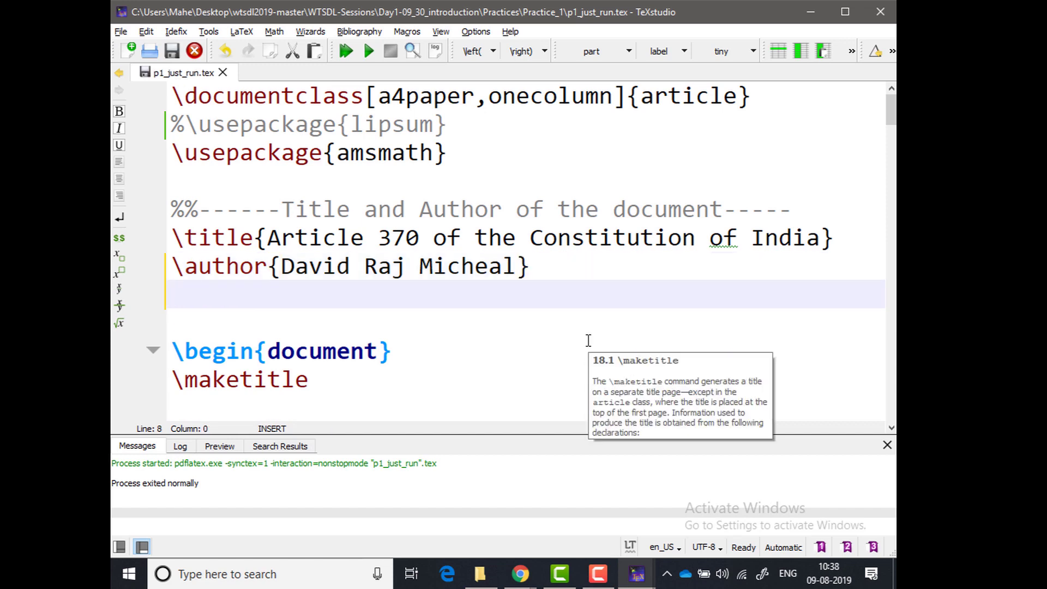
{"action": "type", "text": "\\d"}
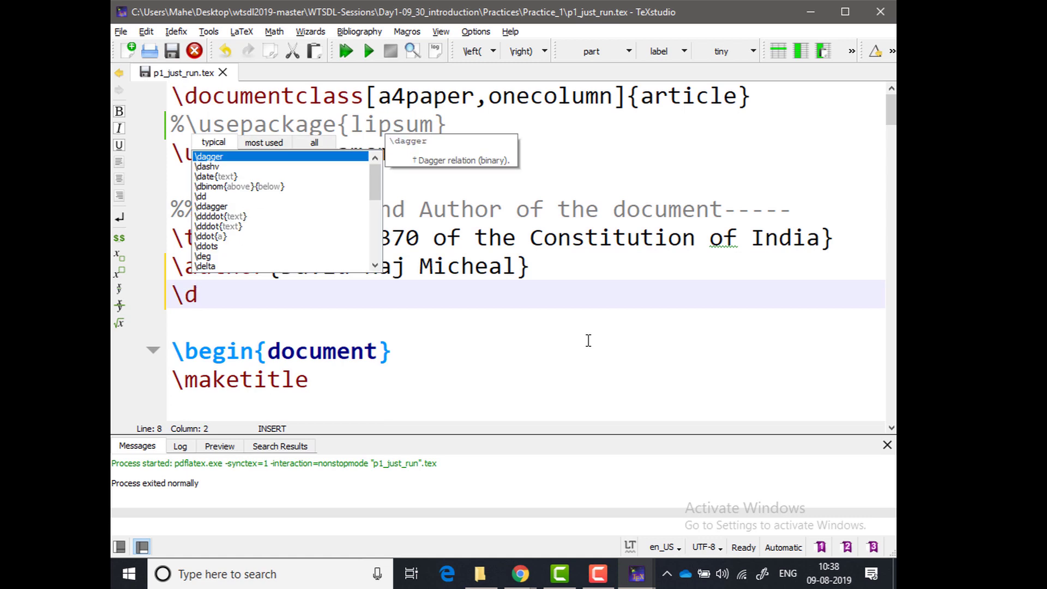
{"action": "type", "text": "ate"}
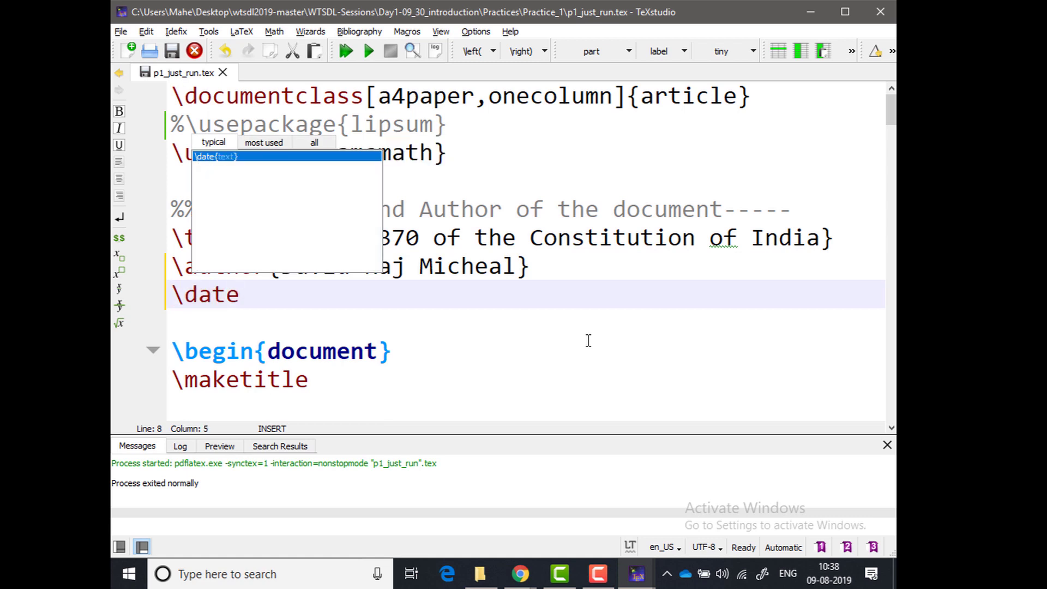
{"action": "type", "text": "{}"}
{"action": "key", "text": "Escape"}
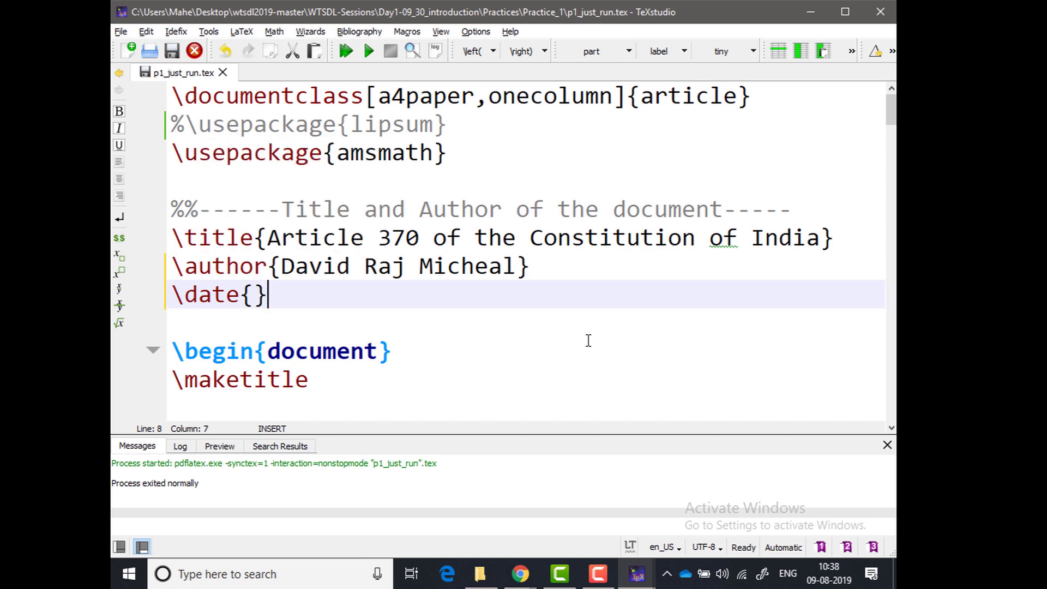
{"action": "key", "text": "ctrl+s"}
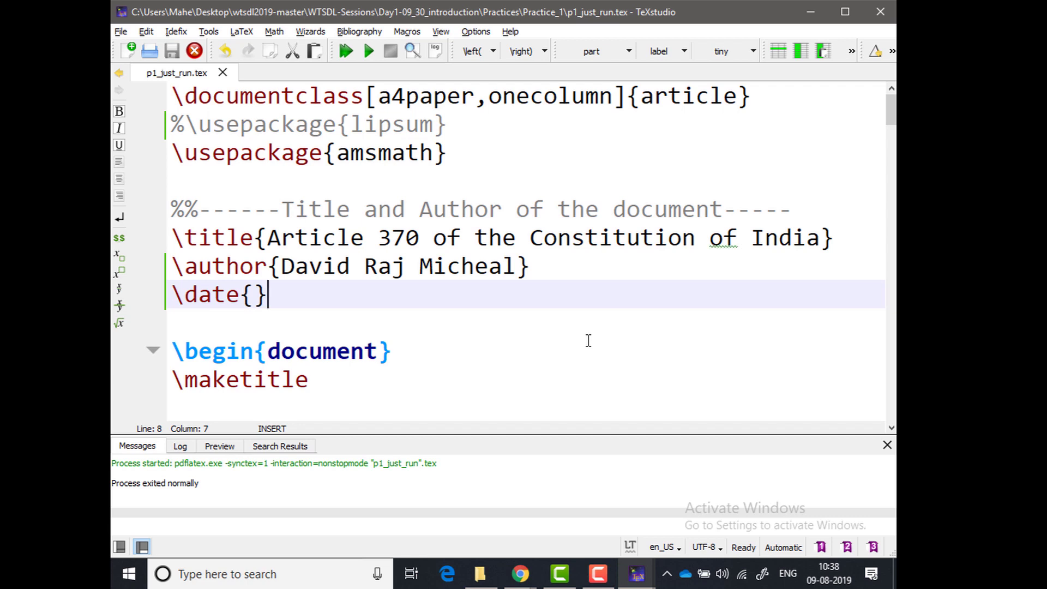
{"action": "left_click", "coordinate": [370, 52]}
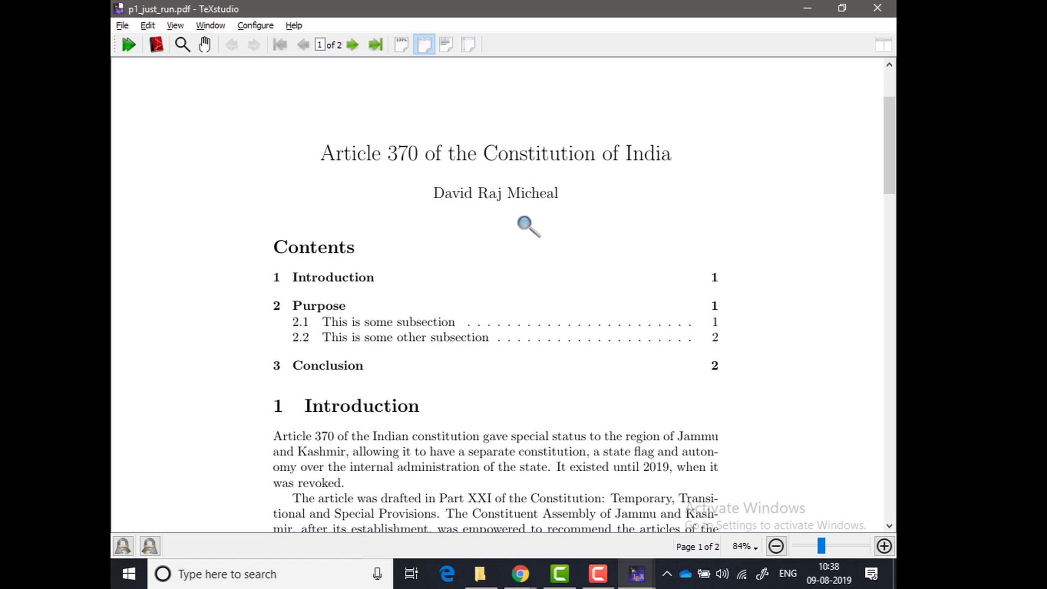
- Return to the source file, enter September 2019 in the \date{} braces and rebuild the PDF
{"action": "key", "text": "alt+Tab"}
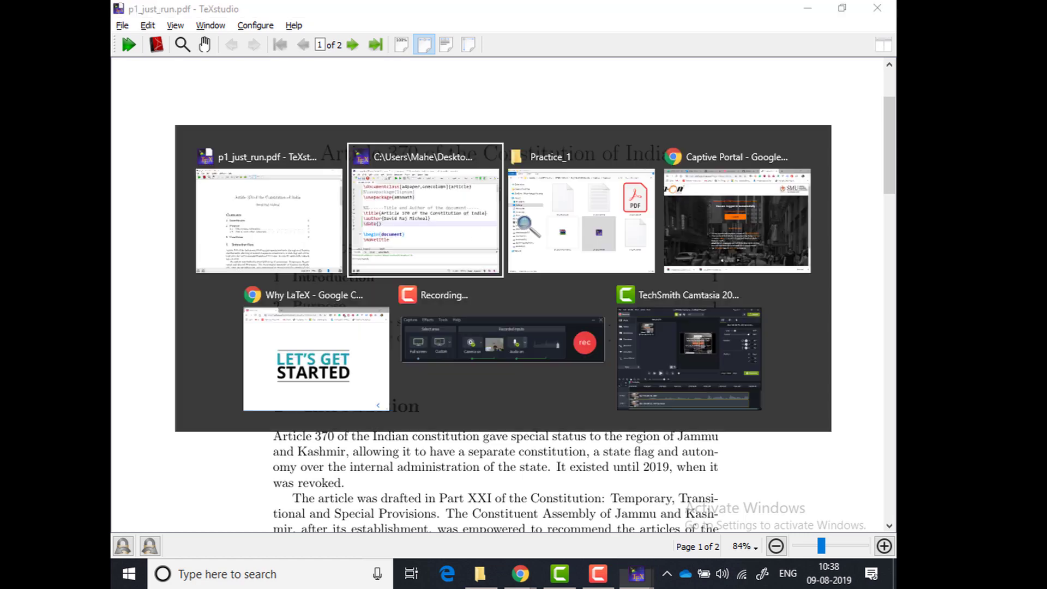
{"action": "left_click", "coordinate": [258, 295]}
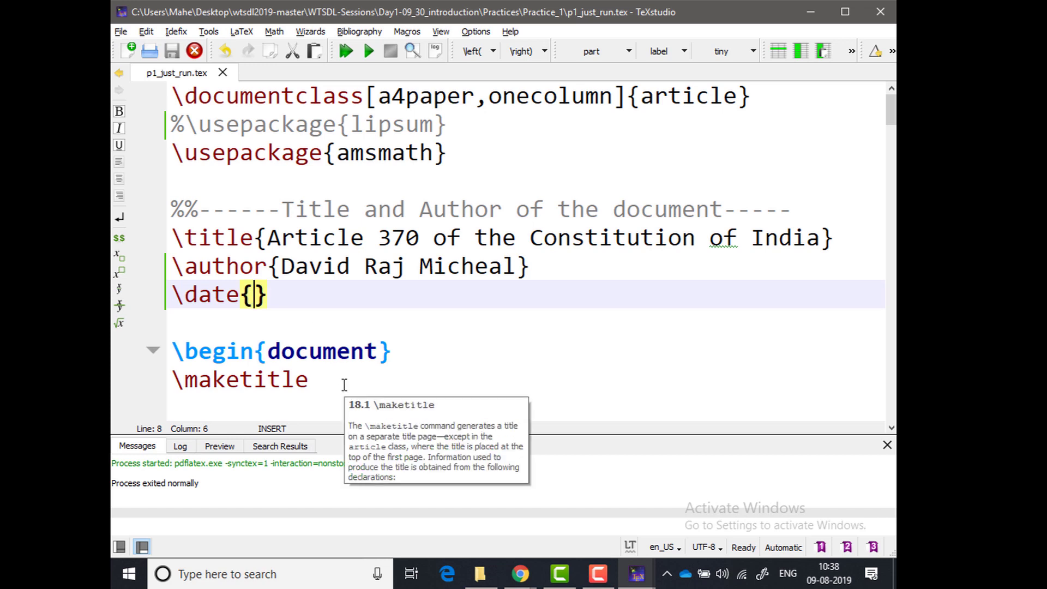
{"action": "type", "text": "Septerm"}
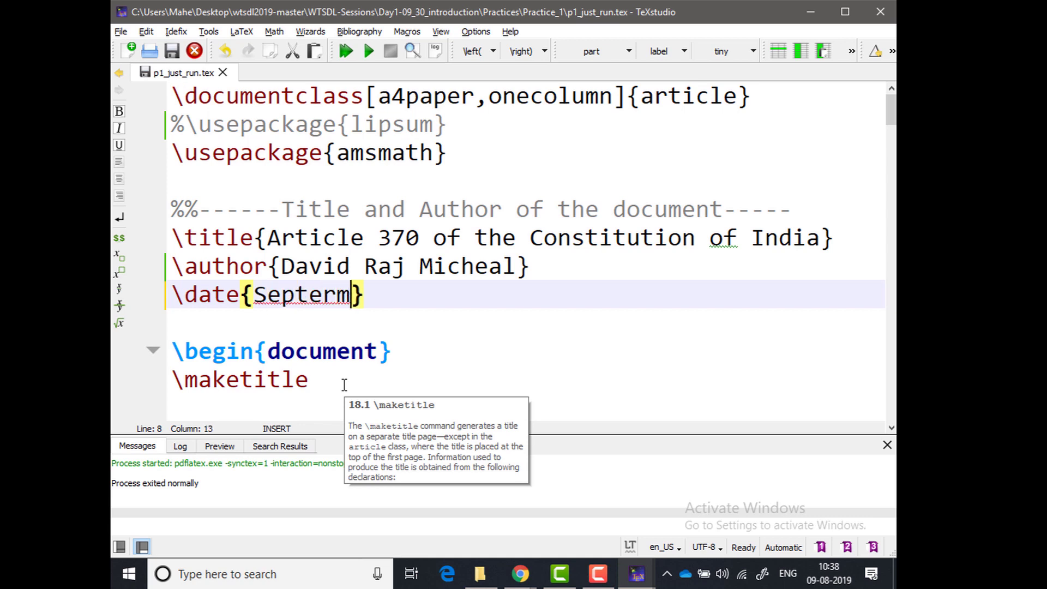
{"action": "key", "text": "BackSpace"}
{"action": "key", "text": "BackSpace"}
{"action": "type", "text": "mber 2019"}
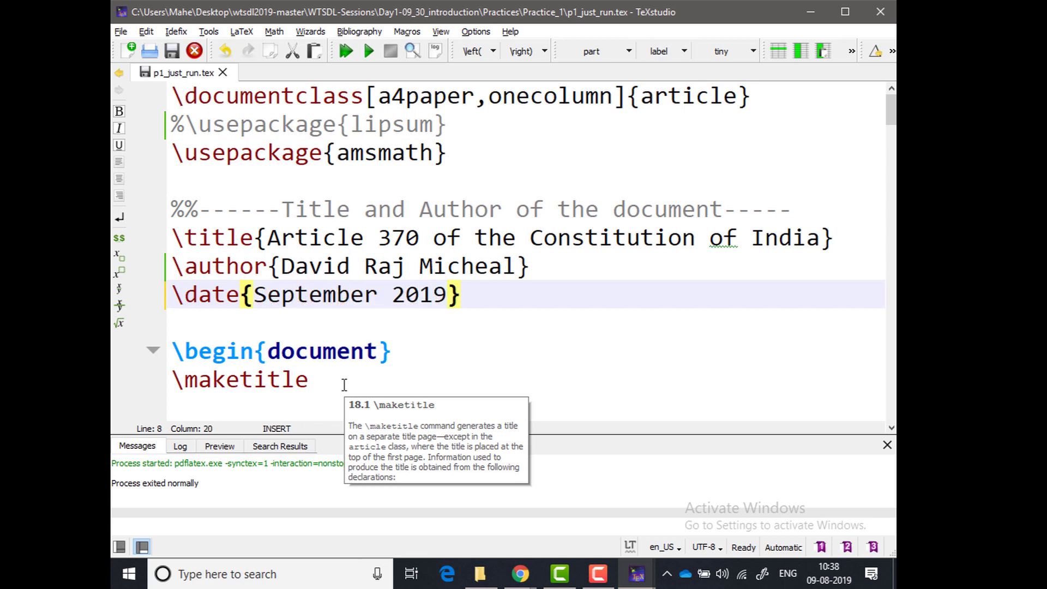
{"action": "type", "text": "s"}
{"action": "key", "text": "F5"}
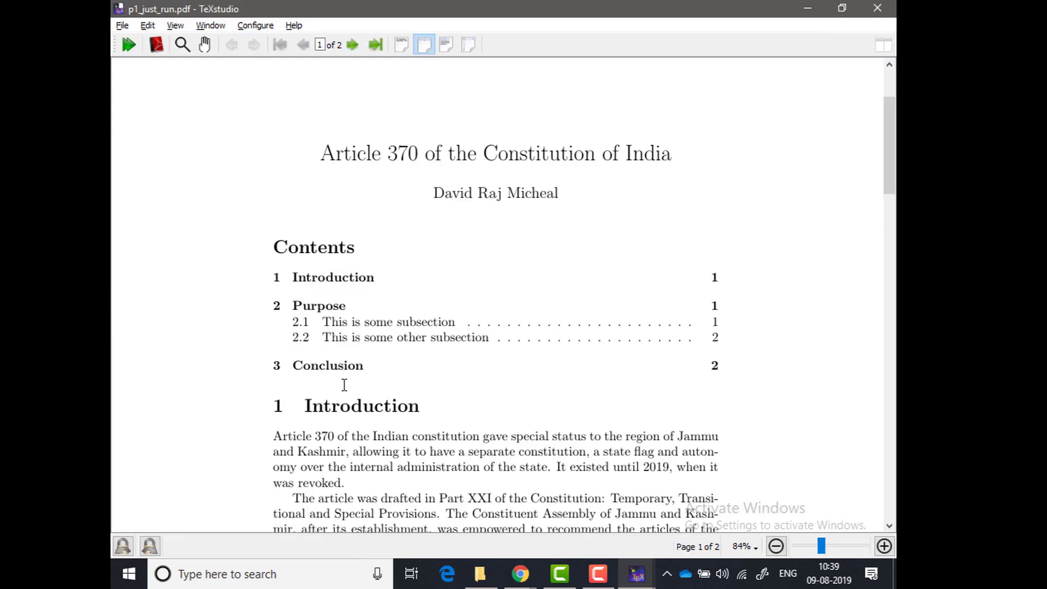
- Return to the source, delete the stray "s" after 2019 in the \date line and rebuild the PDF
{"action": "key", "text": "alt"}
{"action": "key", "text": "alt+Tab"}
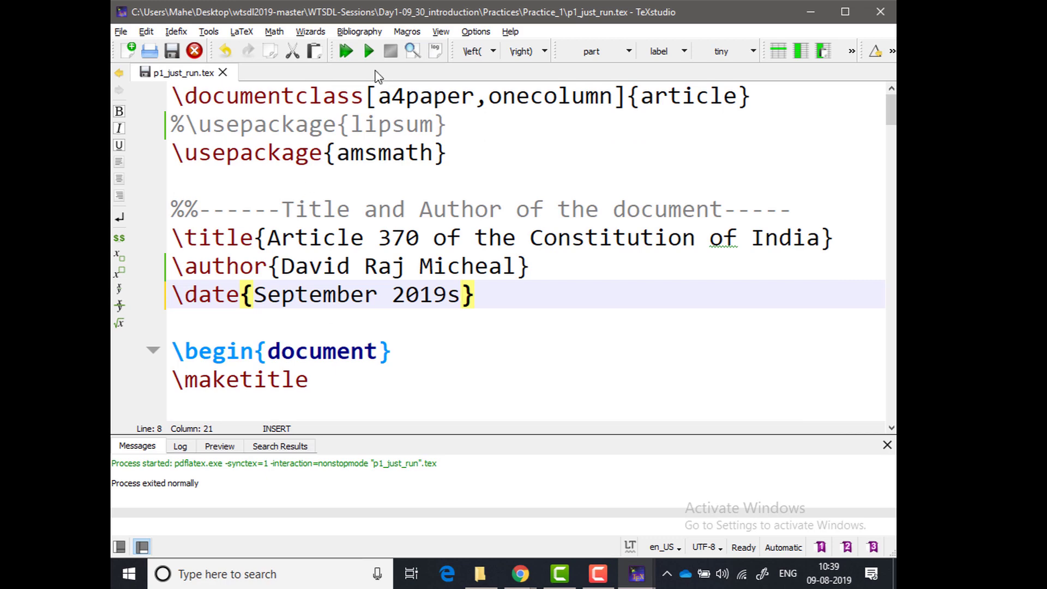
{"action": "key", "text": "F5"}
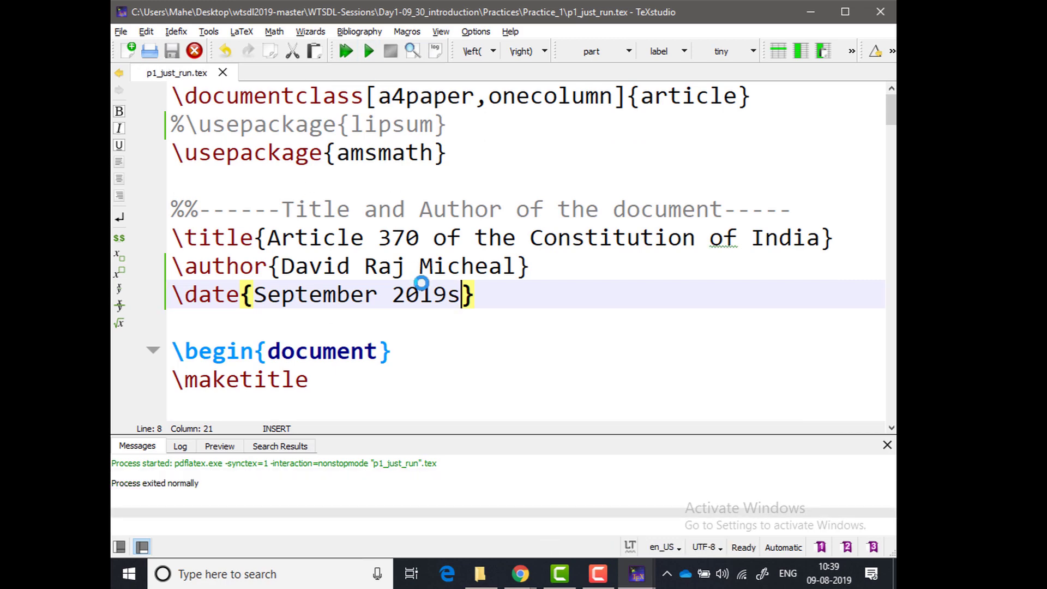
{"action": "key", "text": "alt+Tab"}
{"action": "key", "text": "BackSpace"}
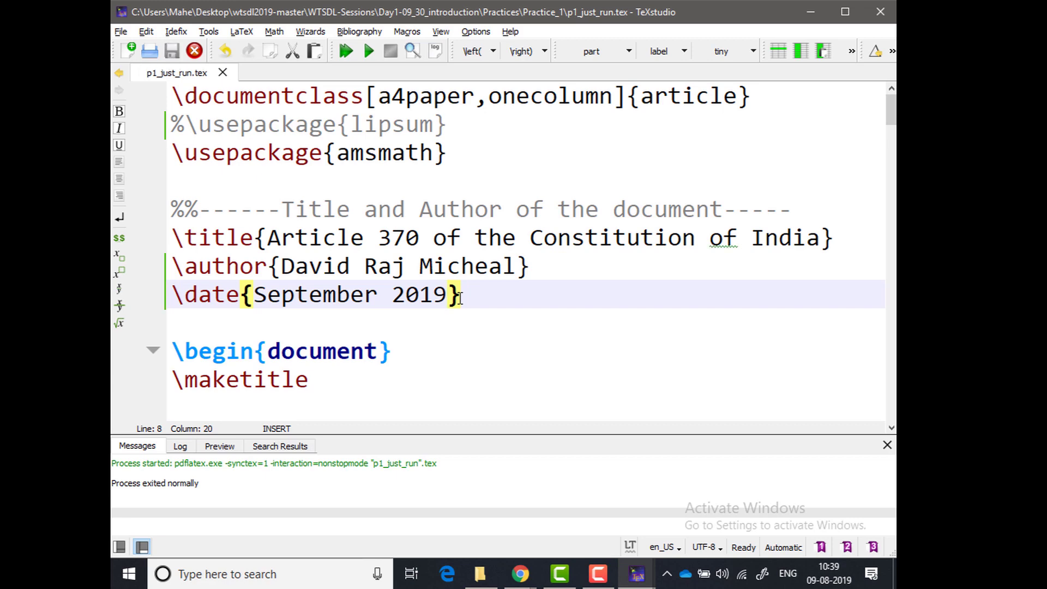
{"action": "key", "text": "F5"}
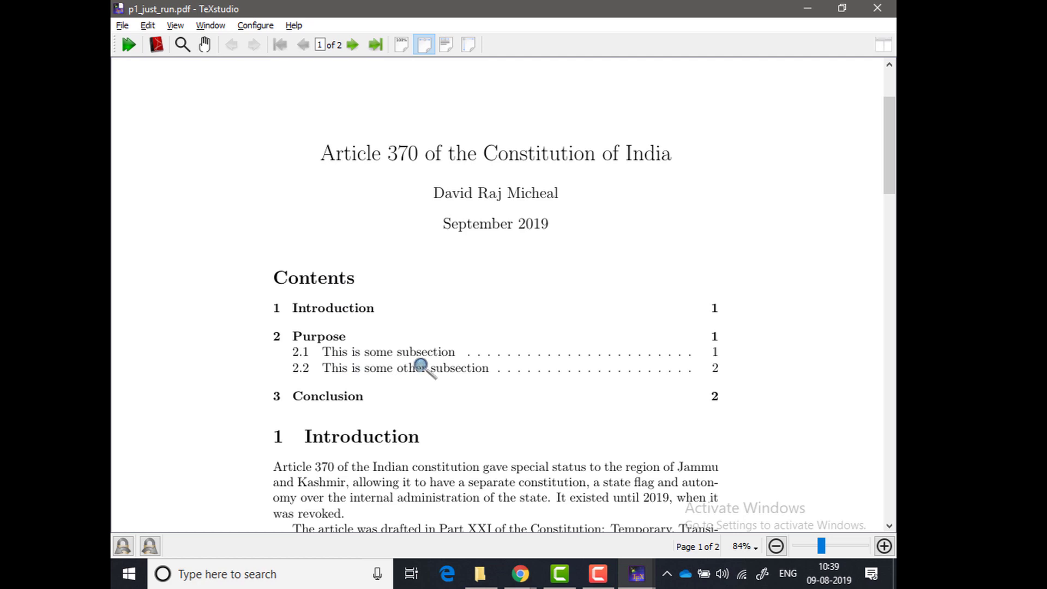
- Compare the Introduction heading in the PDF with its \section command in the source and highlight the title inside the braces
{"action": "scroll", "coordinate": [473, 314], "scroll_direction": "down", "scroll_amount": 3}
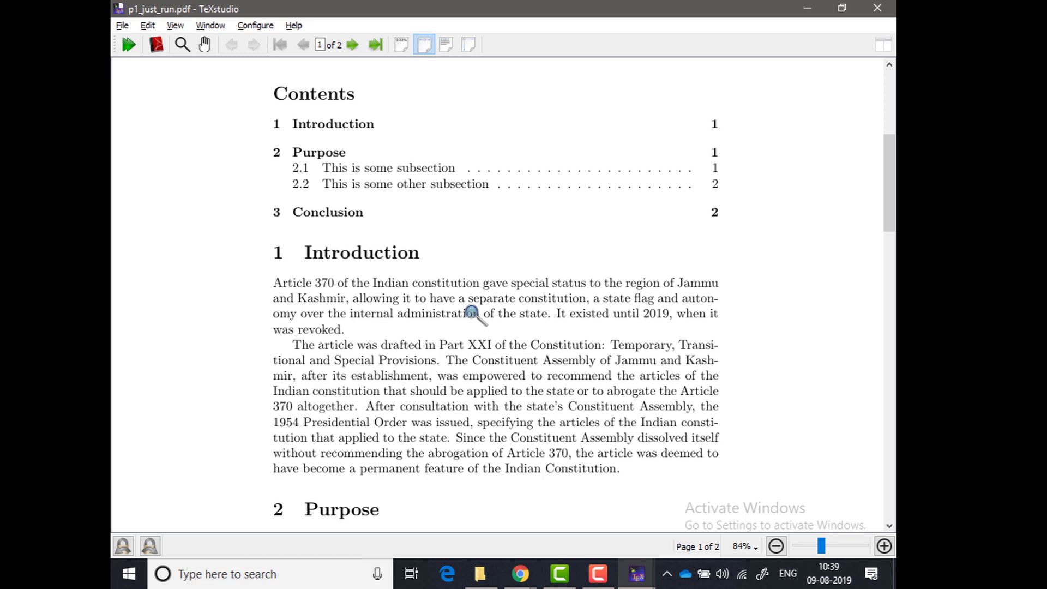
{"action": "key", "text": "alt"}
{"action": "key", "text": "alt+Tab"}
{"action": "scroll", "coordinate": [359, 260], "scroll_direction": "down", "scroll_amount": 3}
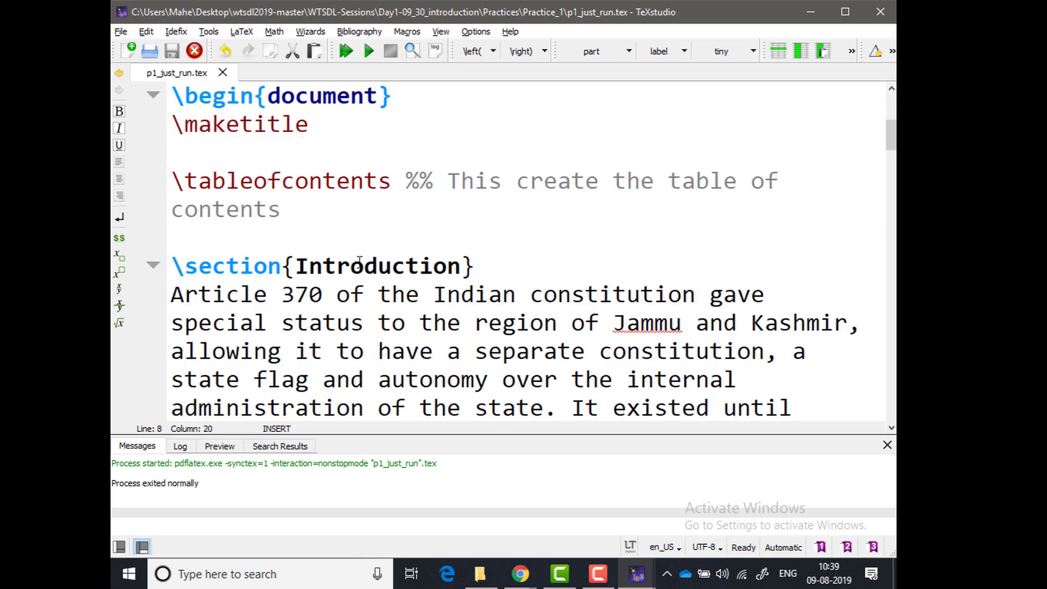
{"action": "scroll", "coordinate": [359, 261], "scroll_direction": "down", "scroll_amount": 1}
{"action": "left_click_drag", "start_coordinate": [173, 180], "coordinate": [351, 190]}
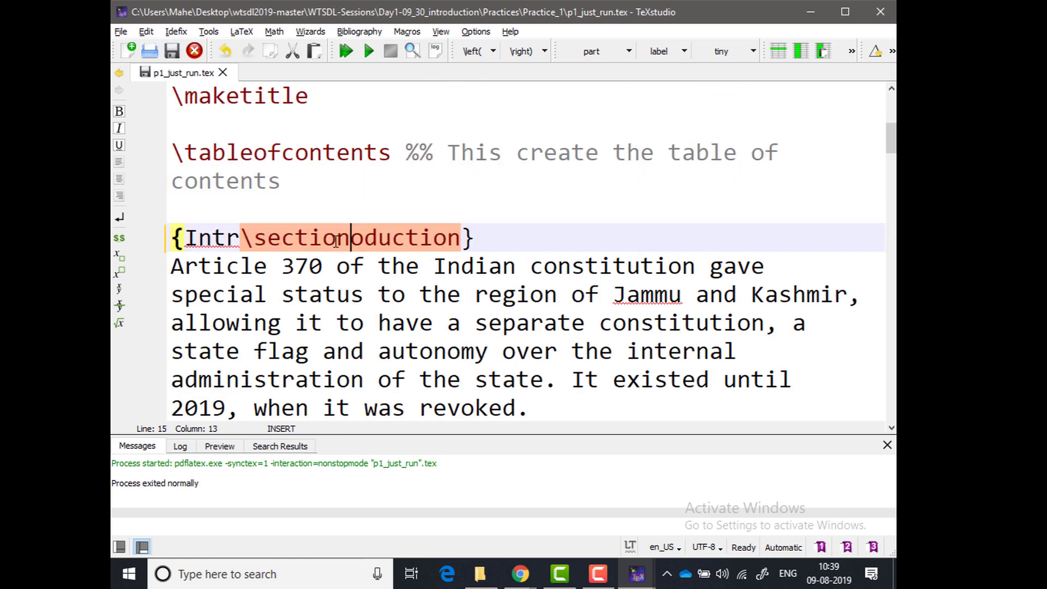
{"action": "key", "text": "ctrl+z"}
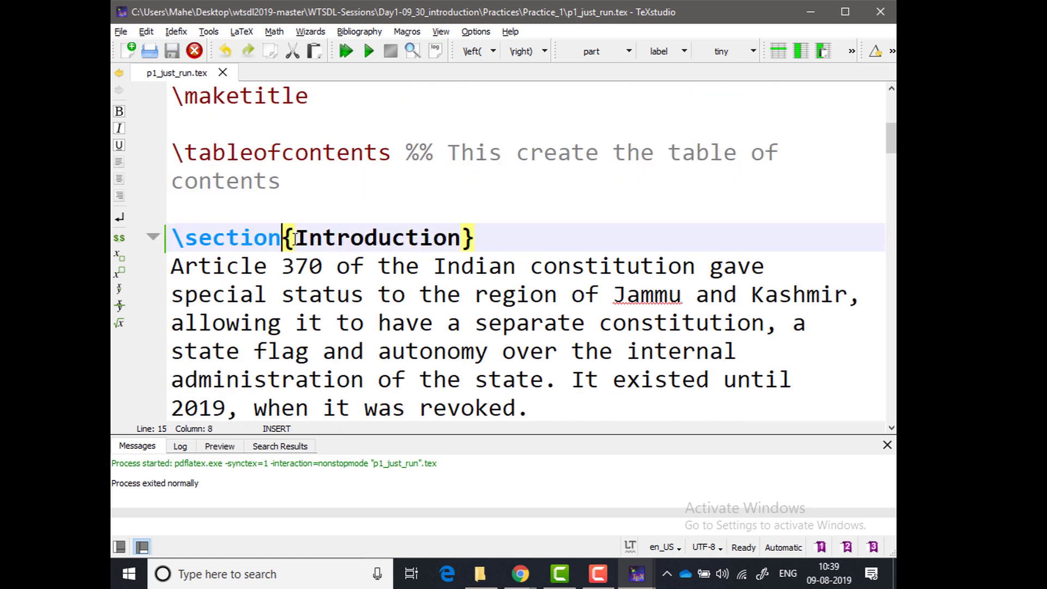
{"action": "left_click_drag", "start_coordinate": [294, 239], "coordinate": [461, 238]}
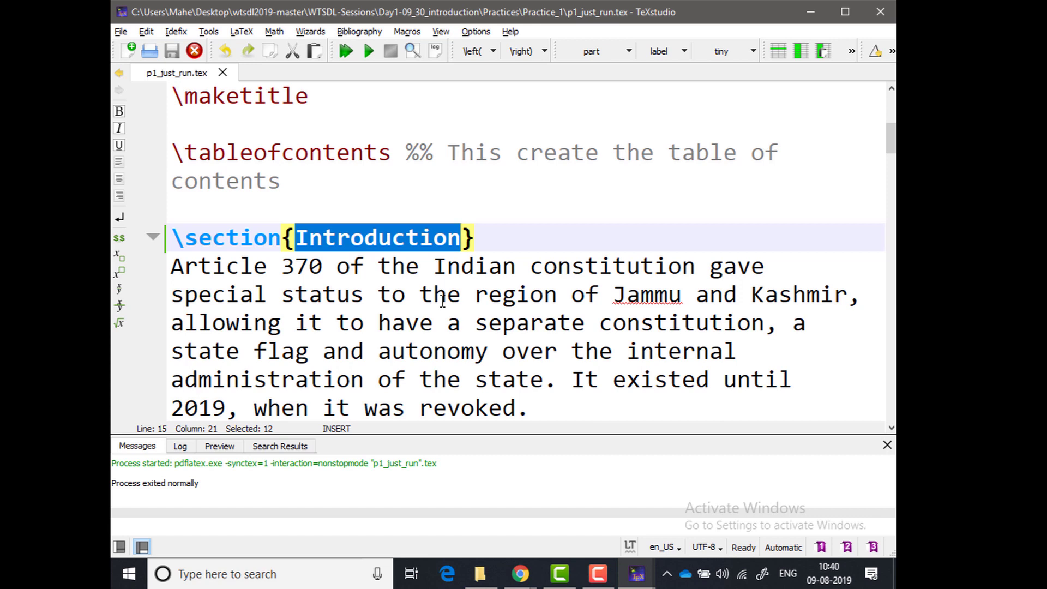
- Compare the blank line between the two Introduction paragraphs in the source with the paragraph break in the enlarged PDF
{"action": "left_click", "coordinate": [493, 230]}
{"action": "scroll", "coordinate": [452, 275], "scroll_direction": "down", "scroll_amount": 1}
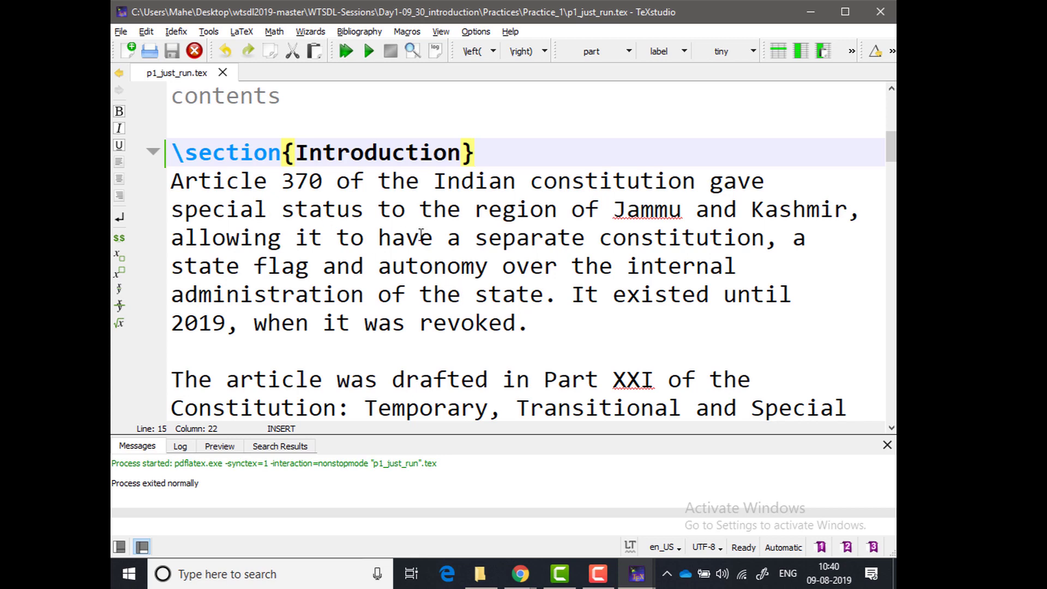
{"action": "scroll", "coordinate": [422, 234], "scroll_direction": "down", "scroll_amount": 1}
{"action": "scroll", "coordinate": [425, 224], "scroll_direction": "up", "scroll_amount": 1}
{"action": "scroll", "coordinate": [545, 308], "scroll_direction": "down", "scroll_amount": 1}
{"action": "left_click", "coordinate": [353, 271]}
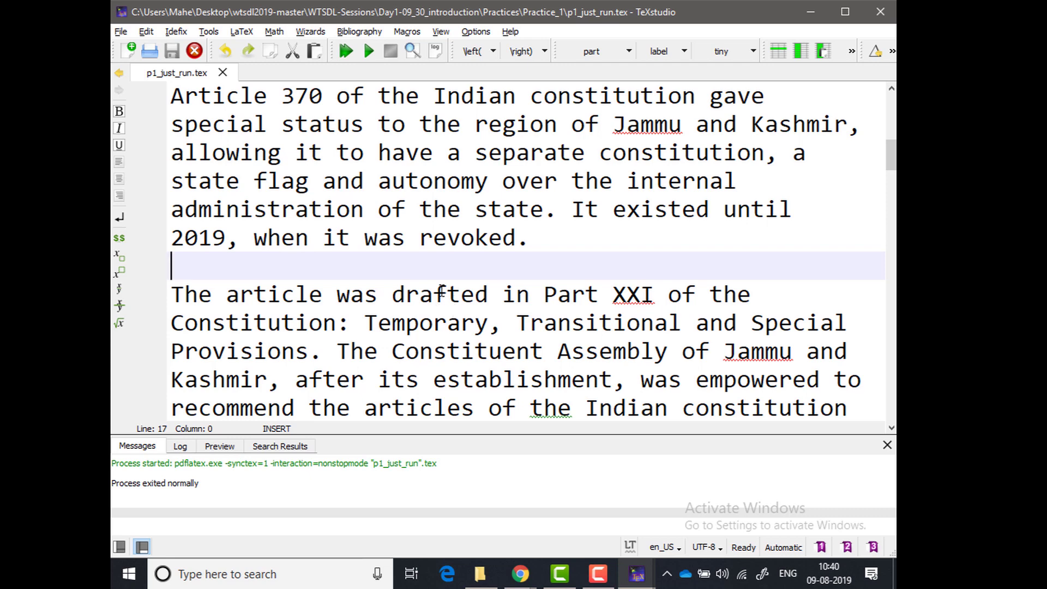
{"action": "scroll", "coordinate": [433, 278], "scroll_direction": "down", "scroll_amount": 1}
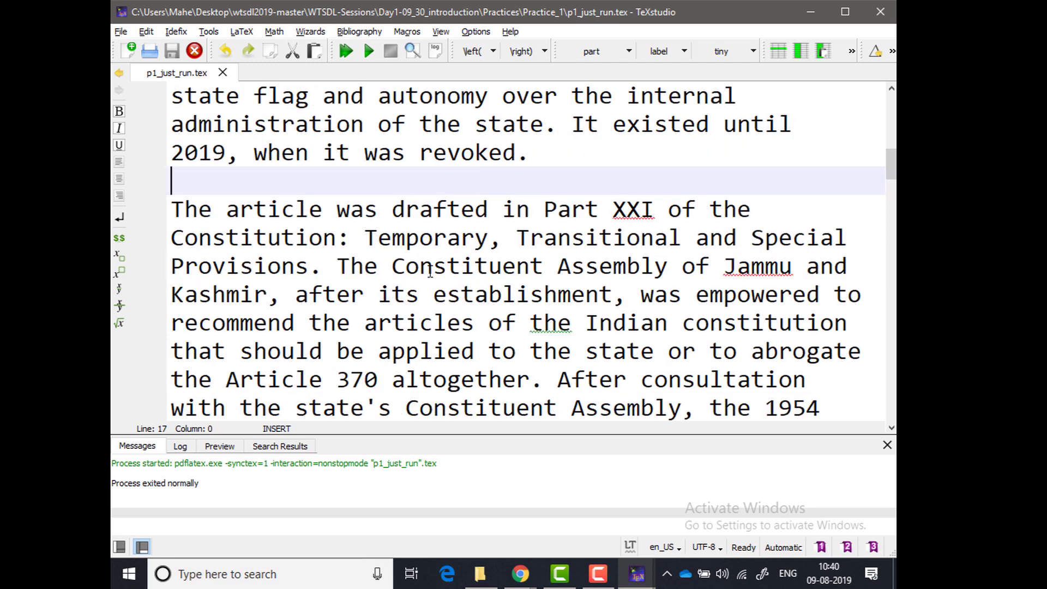
{"action": "key", "text": "F7"}
{"action": "scroll", "coordinate": [382, 270], "scroll_direction": "down", "scroll_amount": 1}
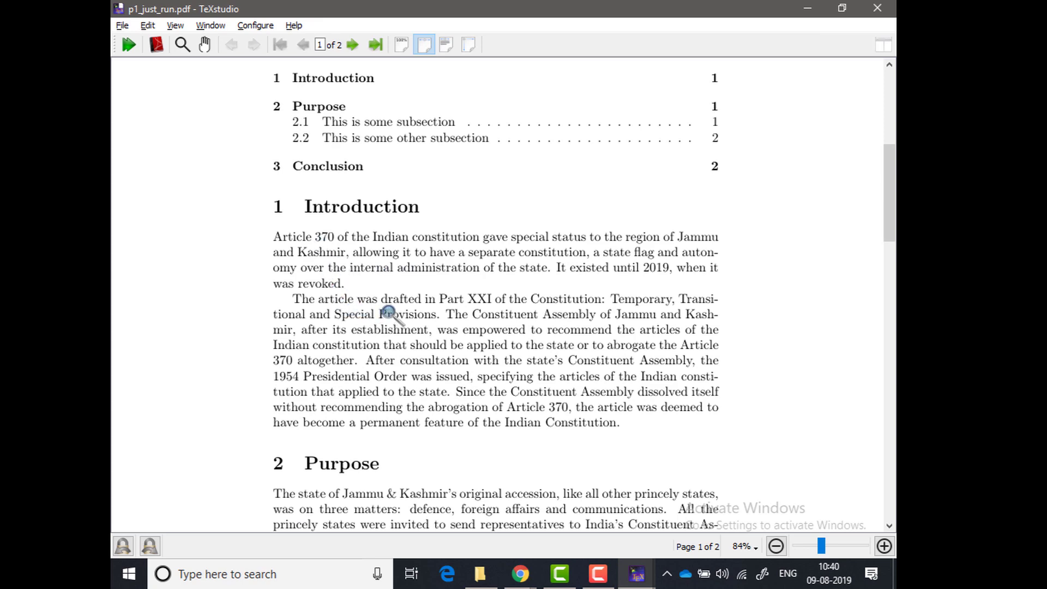
{"action": "scroll", "coordinate": [387, 312], "scroll_direction": "up", "scroll_amount": 3}
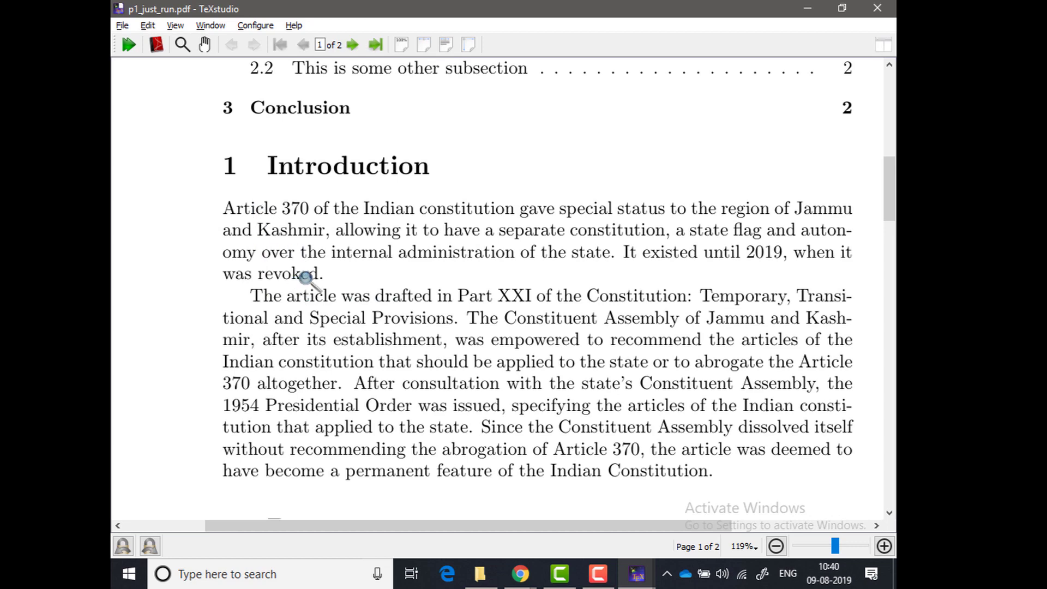
{"action": "left_click", "coordinate": [325, 323], "text": "ctrl"}
{"action": "left_click", "coordinate": [208, 181]}
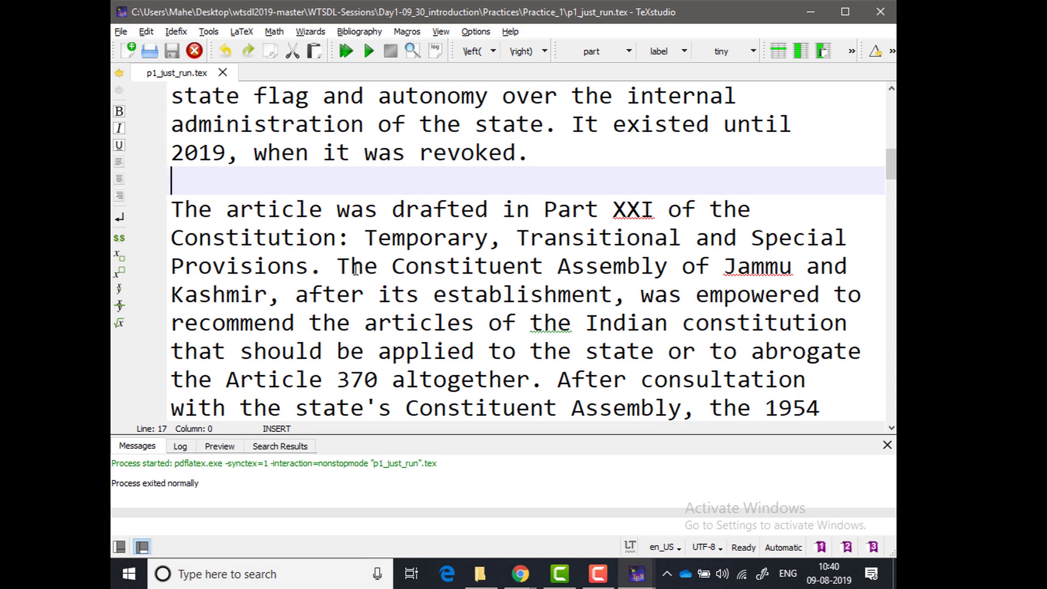
- Examine the Purpose \section and its first \subsection in the source, and the numbered headings in the PDF through Conclusion
{"action": "scroll", "coordinate": [355, 270], "scroll_direction": "down", "scroll_amount": 5}
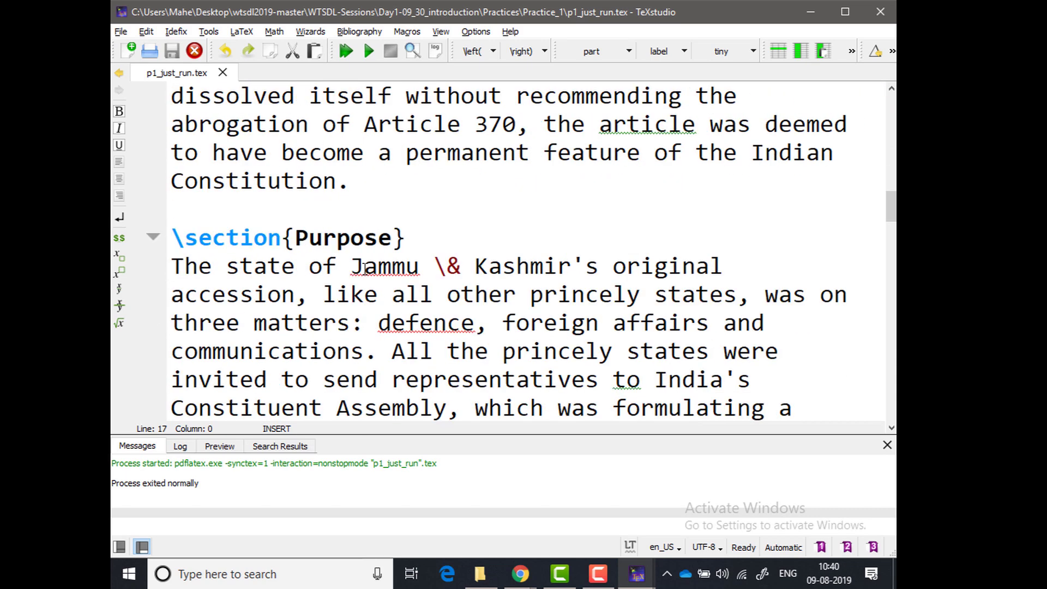
{"action": "scroll", "coordinate": [406, 248], "scroll_direction": "down", "scroll_amount": 3}
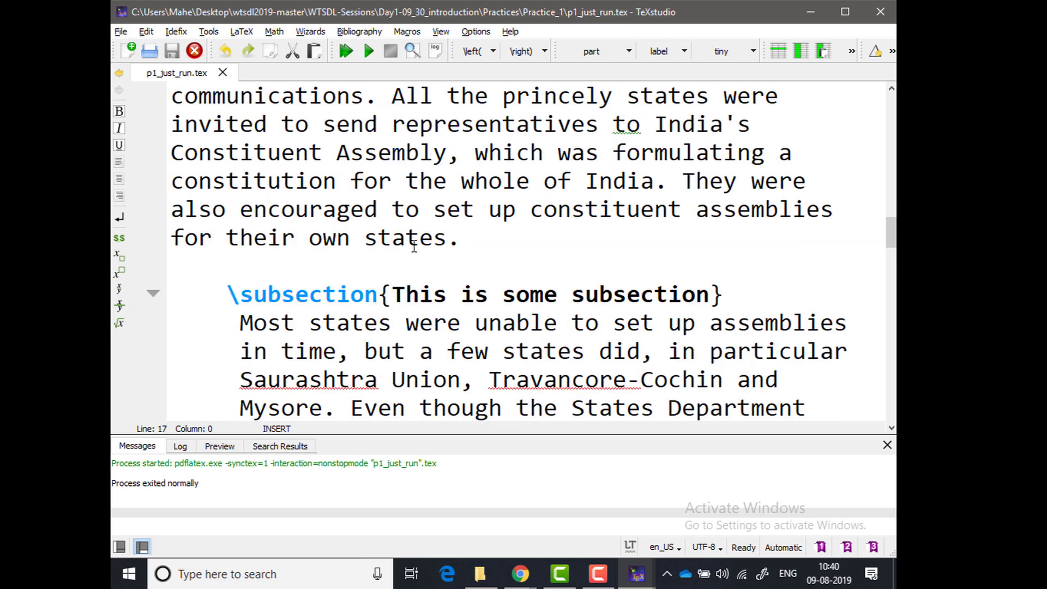
{"action": "scroll", "coordinate": [397, 250], "scroll_direction": "down", "scroll_amount": 1}
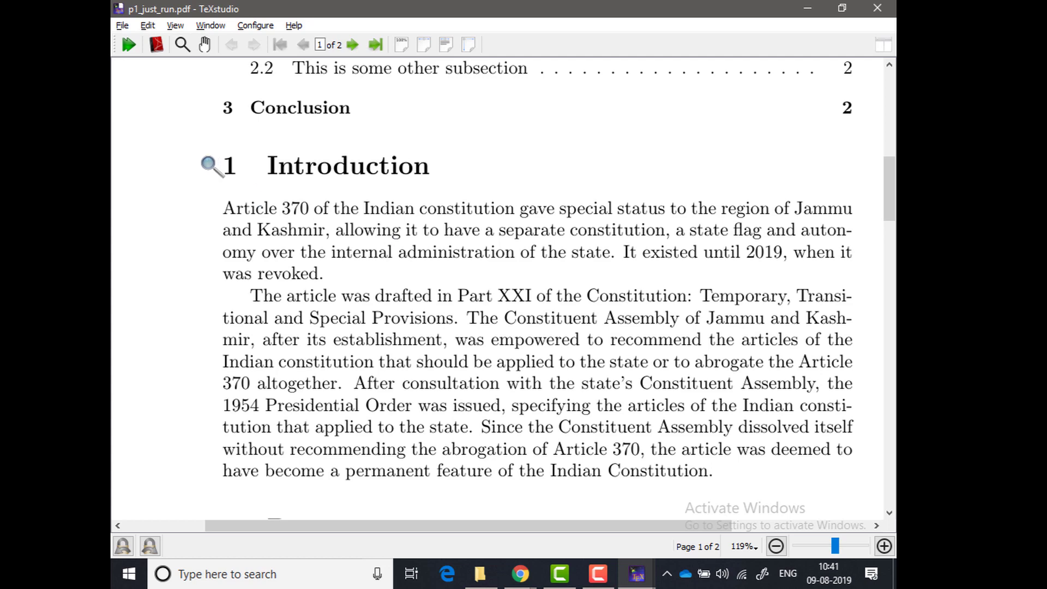
{"action": "scroll", "coordinate": [316, 256], "scroll_direction": "down", "scroll_amount": 3}
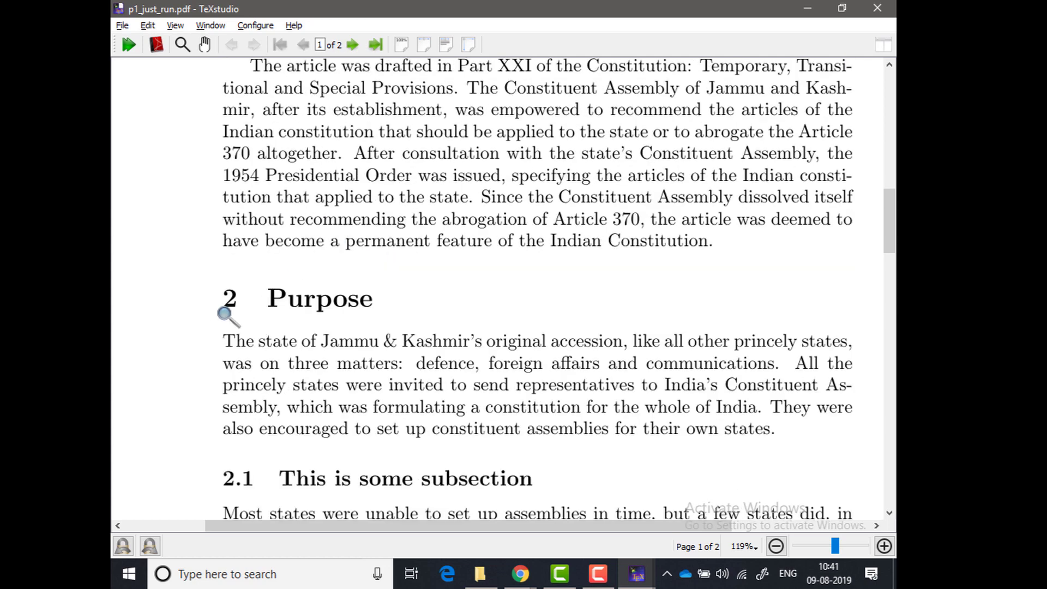
{"action": "scroll", "coordinate": [297, 305], "scroll_direction": "down", "scroll_amount": 2}
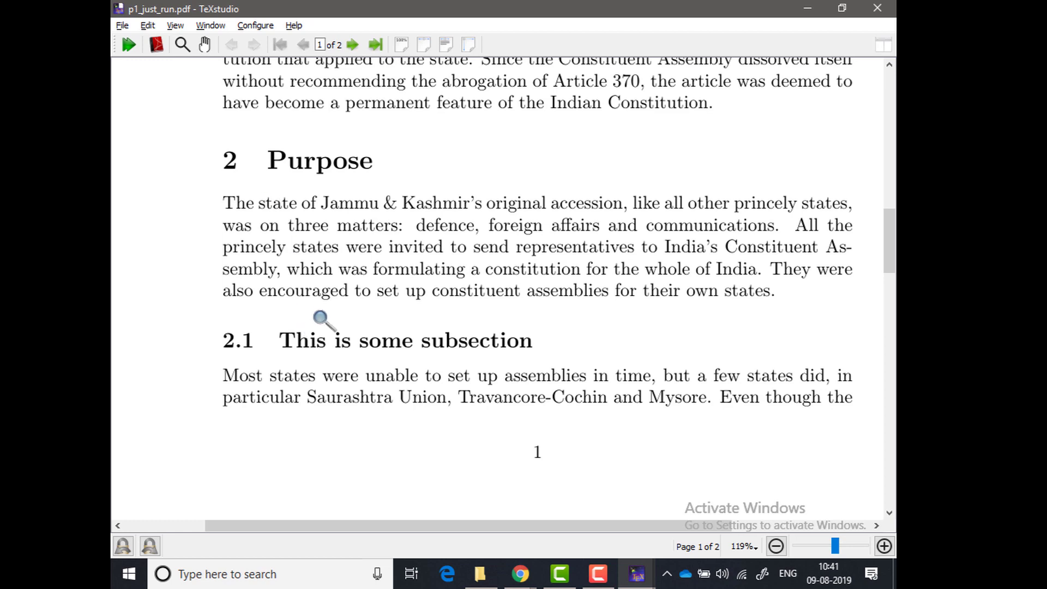
{"action": "scroll", "coordinate": [334, 316], "scroll_direction": "down", "scroll_amount": 9}
{"action": "scroll", "coordinate": [334, 316], "scroll_direction": "down", "scroll_amount": 5}
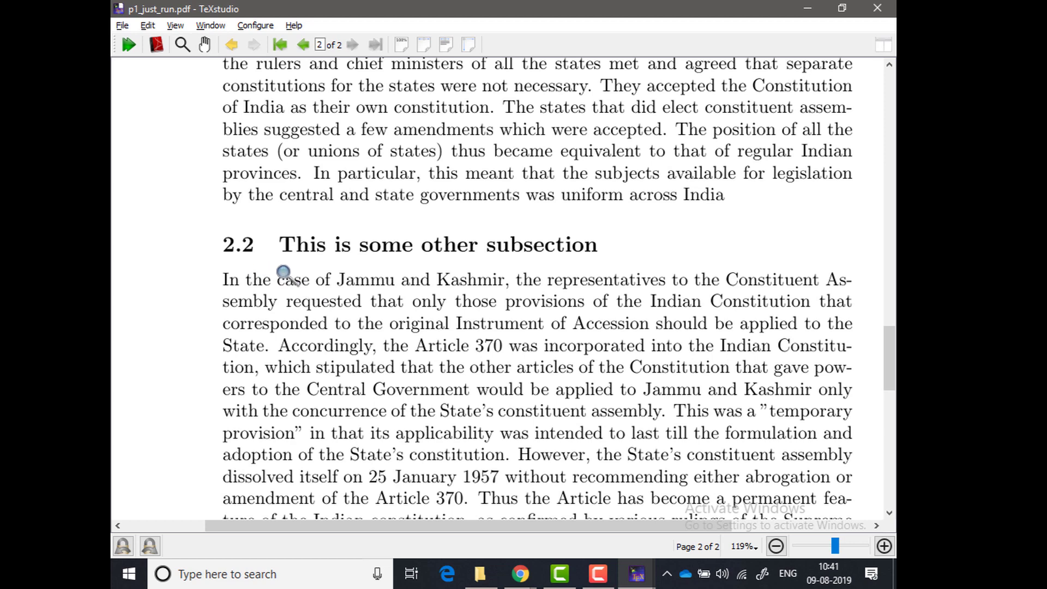
{"action": "scroll", "coordinate": [287, 272], "scroll_direction": "down", "scroll_amount": 8}
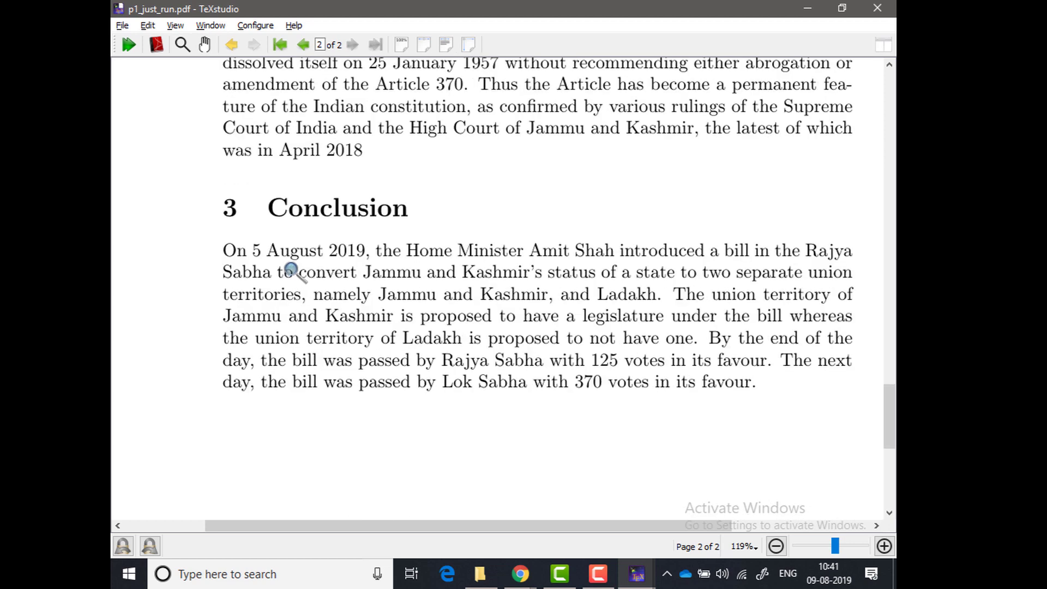
- Review the source again, from the subsection text back to the title commands, \tableofcontents and the Introduction section
{"action": "key", "text": "alt+Tab"}
{"action": "scroll", "coordinate": [466, 277], "scroll_direction": "down", "scroll_amount": 4}
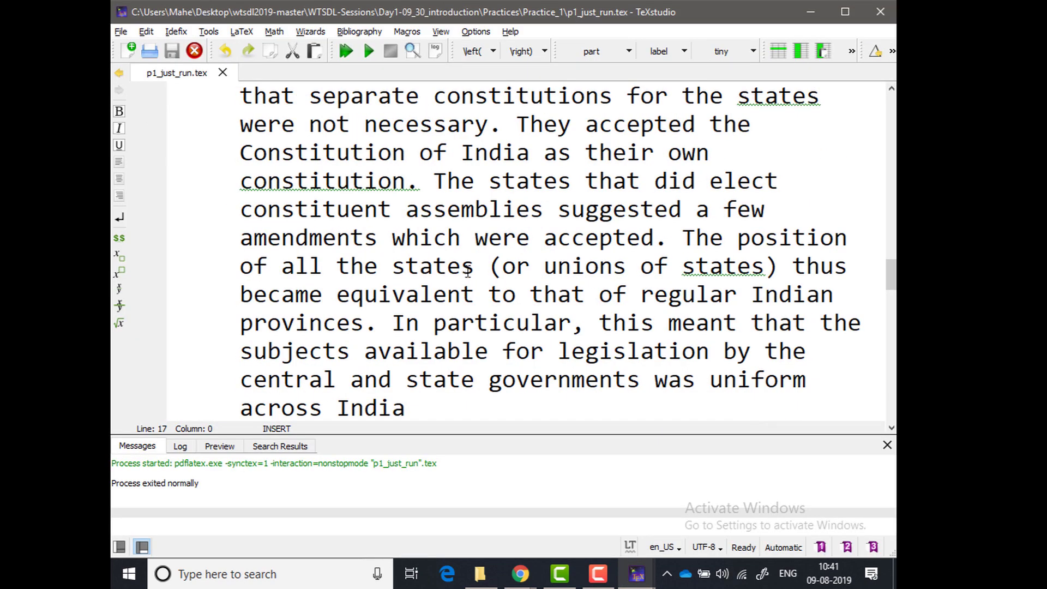
{"action": "scroll", "coordinate": [467, 271], "scroll_direction": "up", "scroll_amount": 5}
{"action": "scroll", "coordinate": [468, 271], "scroll_direction": "up", "scroll_amount": 7}
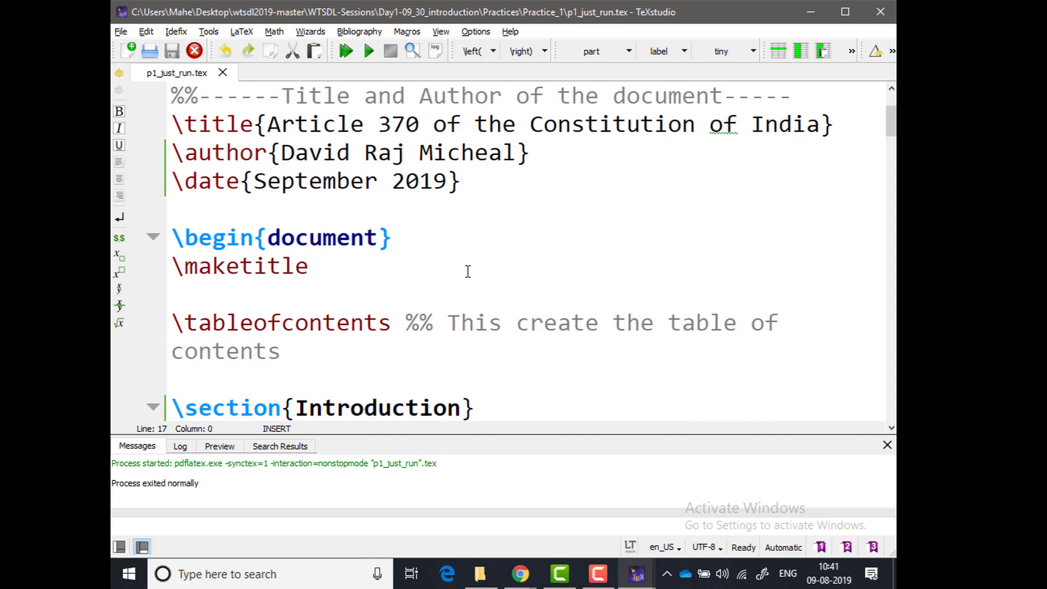
{"action": "scroll", "coordinate": [468, 271], "scroll_direction": "down", "scroll_amount": 2}
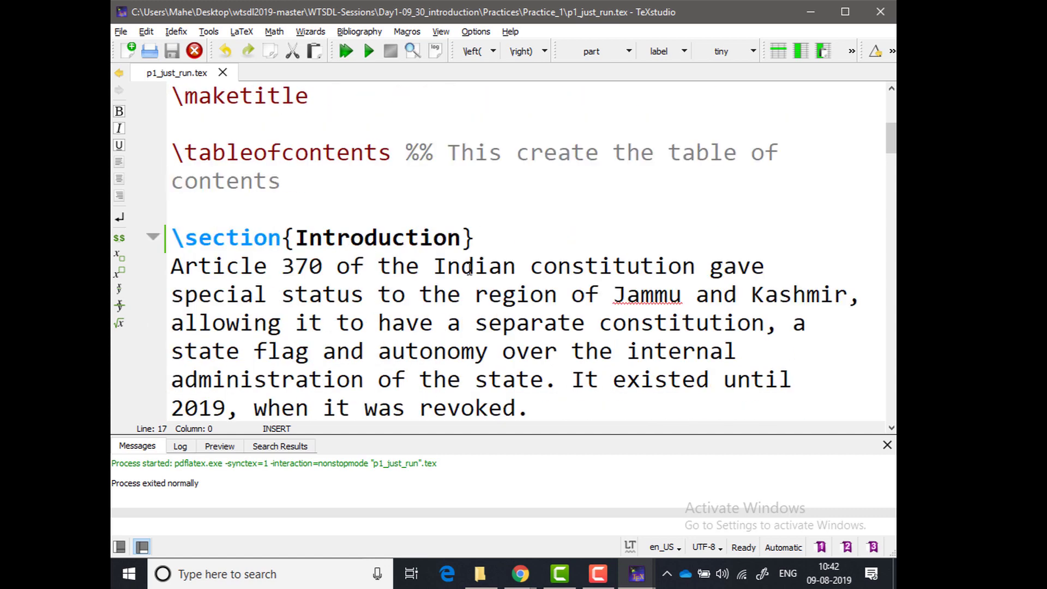
{"action": "scroll", "coordinate": [474, 264], "scroll_direction": "down", "scroll_amount": 2}
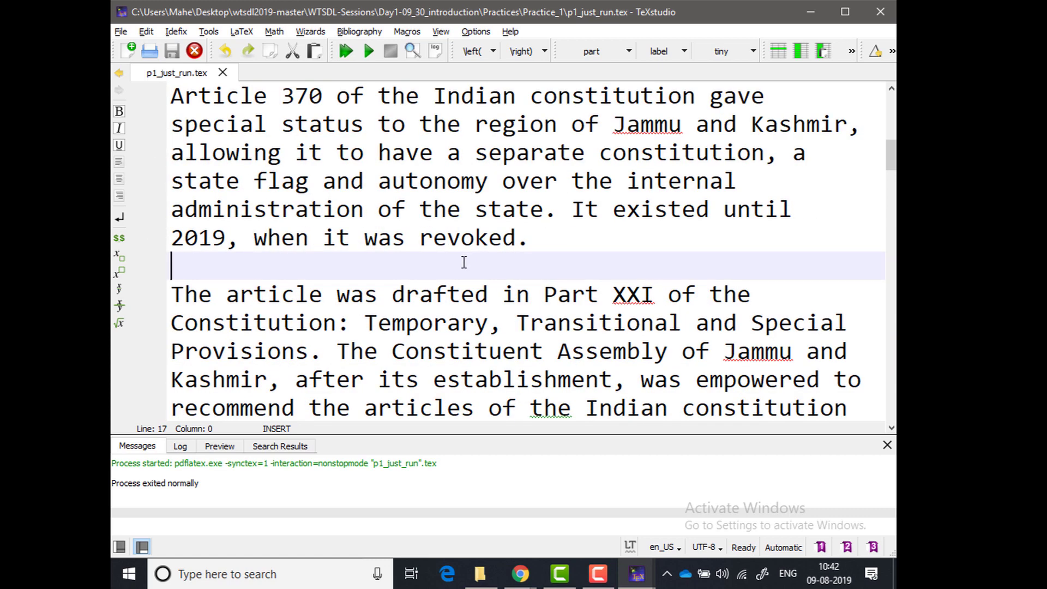
- Check the title block and the table of contents in the PDF, and return to the source
{"action": "key", "text": "alt+Tab"}
{"action": "scroll", "coordinate": [482, 254], "scroll_direction": "up", "scroll_amount": 20}
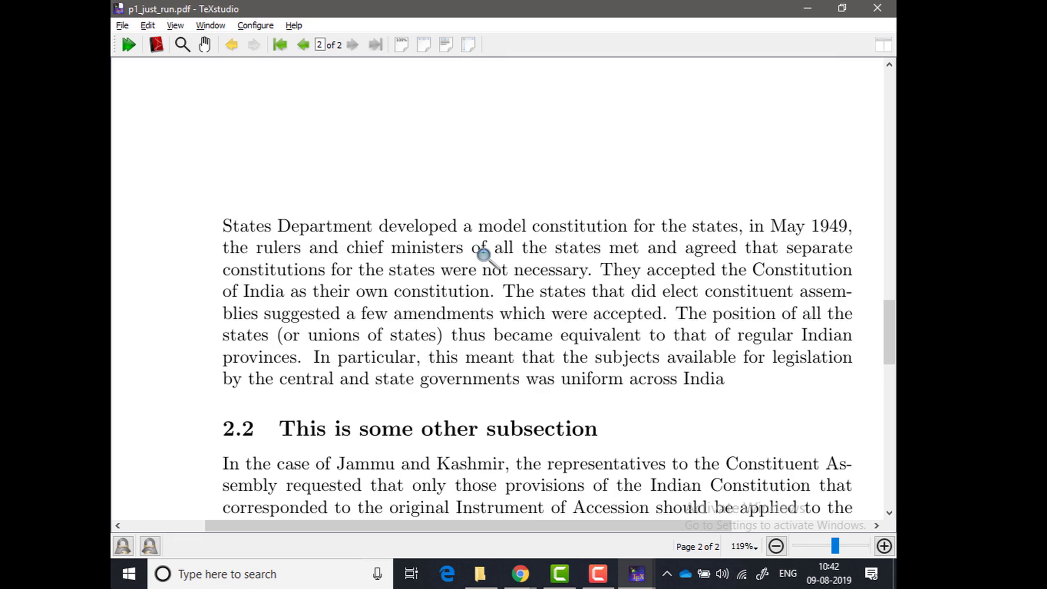
{"action": "scroll", "coordinate": [487, 258], "scroll_direction": "up", "scroll_amount": 5}
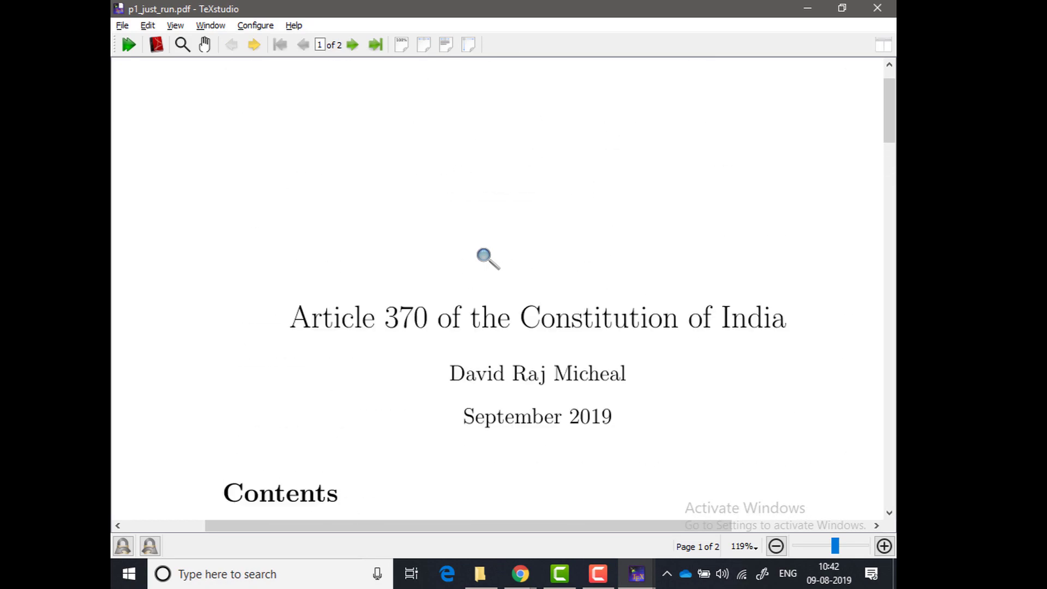
{"action": "scroll", "coordinate": [493, 262], "scroll_direction": "down", "scroll_amount": 5}
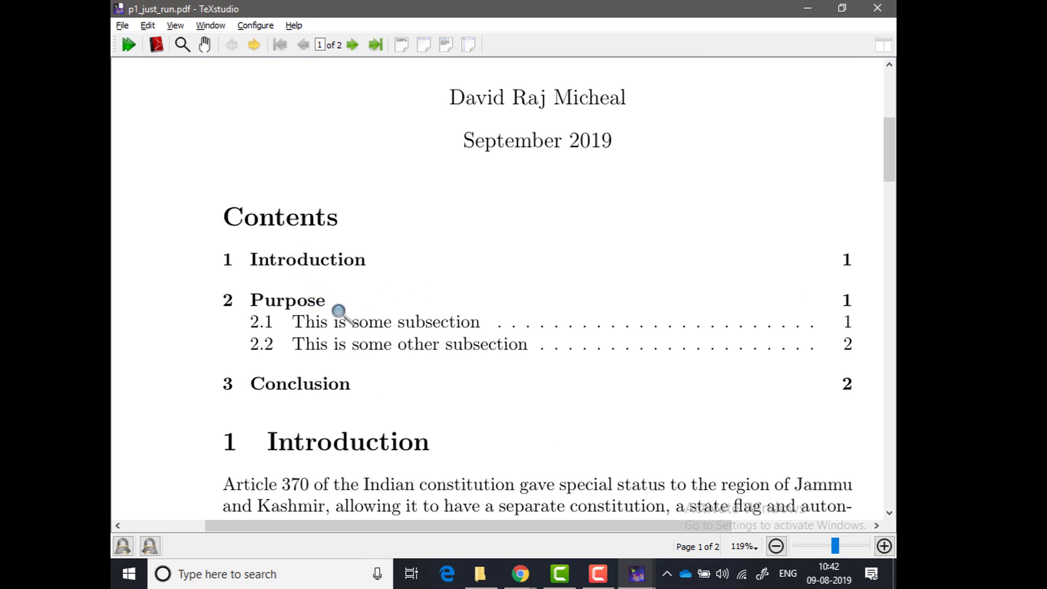
{"action": "key", "text": "alt+Tab"}
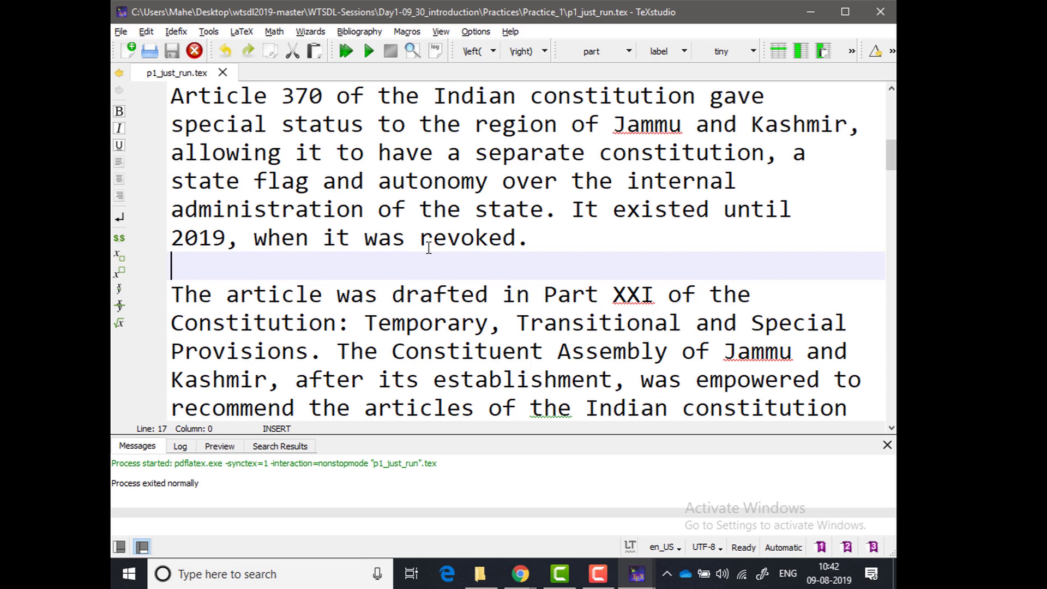
- Examine the \section{Introduction} and \tableofcontents commands in the source against the table of contents in the PDF
{"action": "scroll", "coordinate": [348, 293], "scroll_direction": "up", "scroll_amount": 5}
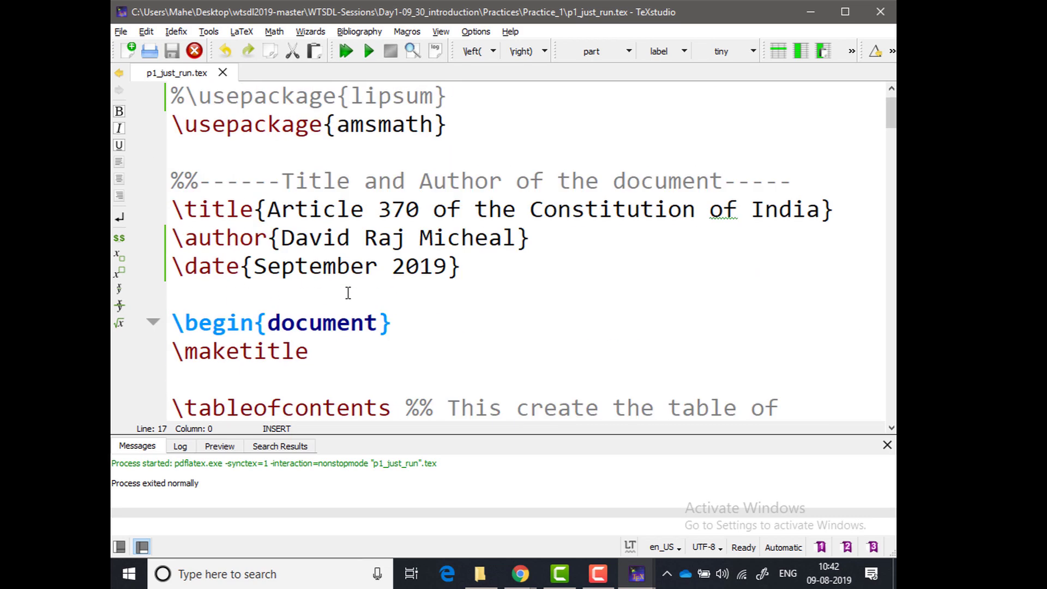
{"action": "scroll", "coordinate": [349, 290], "scroll_direction": "down", "scroll_amount": 1}
{"action": "scroll", "coordinate": [349, 288], "scroll_direction": "down", "scroll_amount": 2}
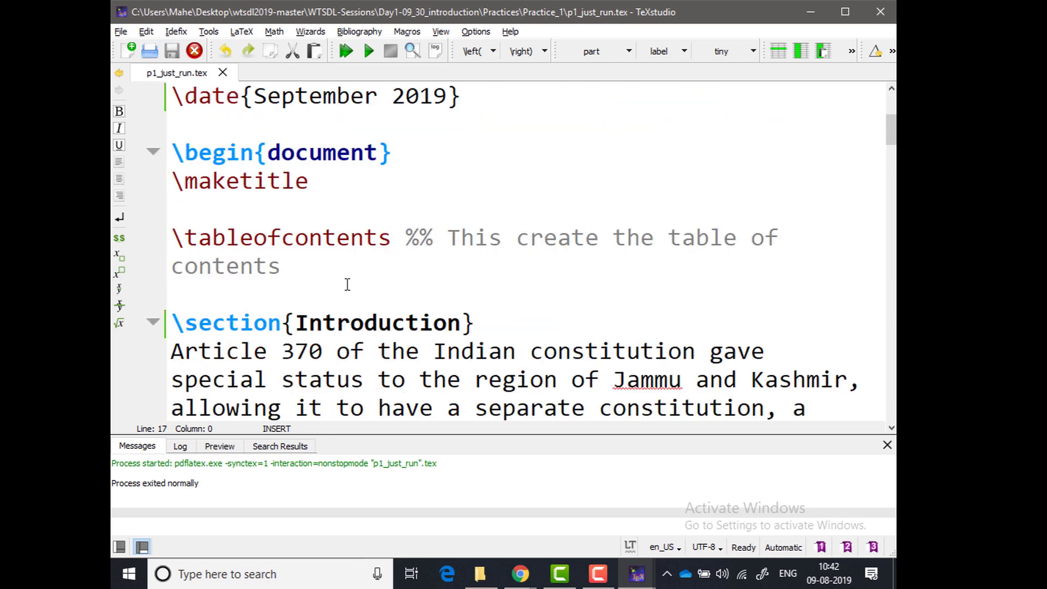
{"action": "left_click_drag", "start_coordinate": [167, 243], "coordinate": [475, 240]}
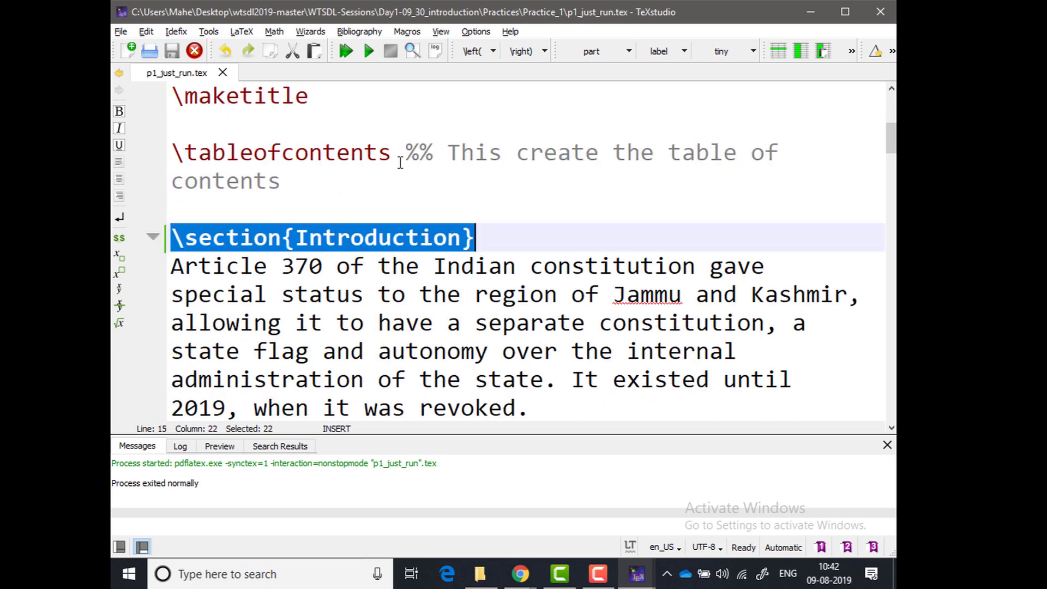
{"action": "left_click_drag", "start_coordinate": [392, 159], "coordinate": [171, 150]}
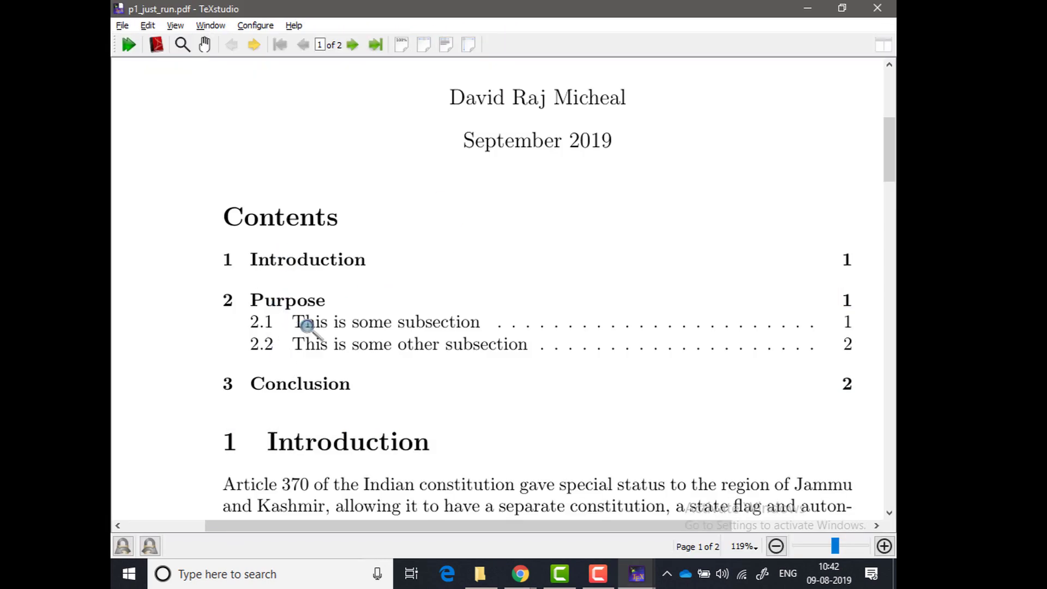
{"action": "key", "text": "alt+Tab"}
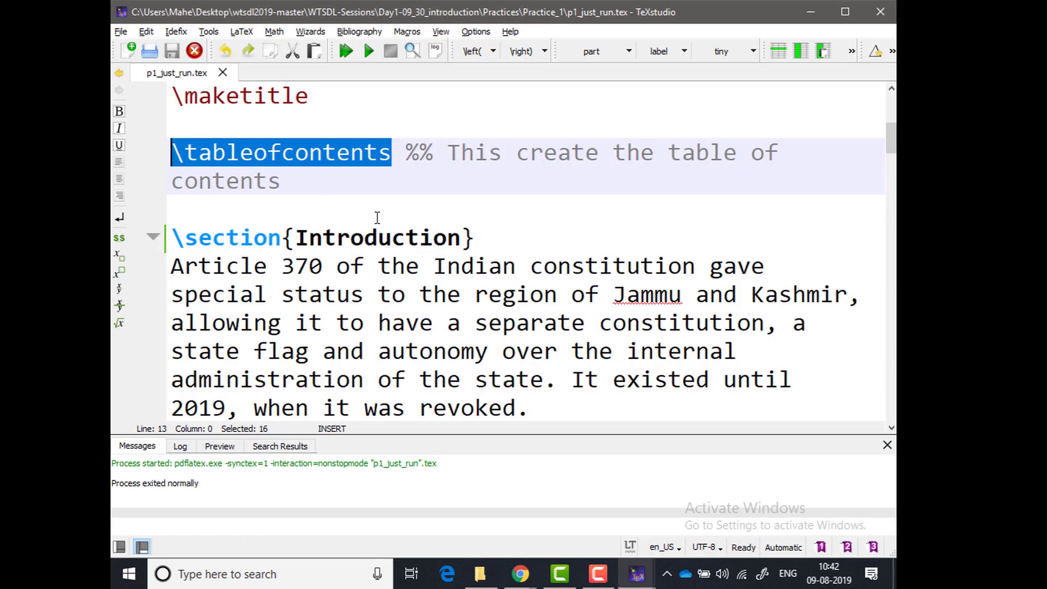
- Compare the \maketitle command in the source with the title, author and date block in the PDF, and return to the source
{"action": "scroll", "coordinate": [327, 216], "scroll_direction": "up", "scroll_amount": 1}
{"action": "left_click_drag", "start_coordinate": [323, 180], "coordinate": [190, 188]}
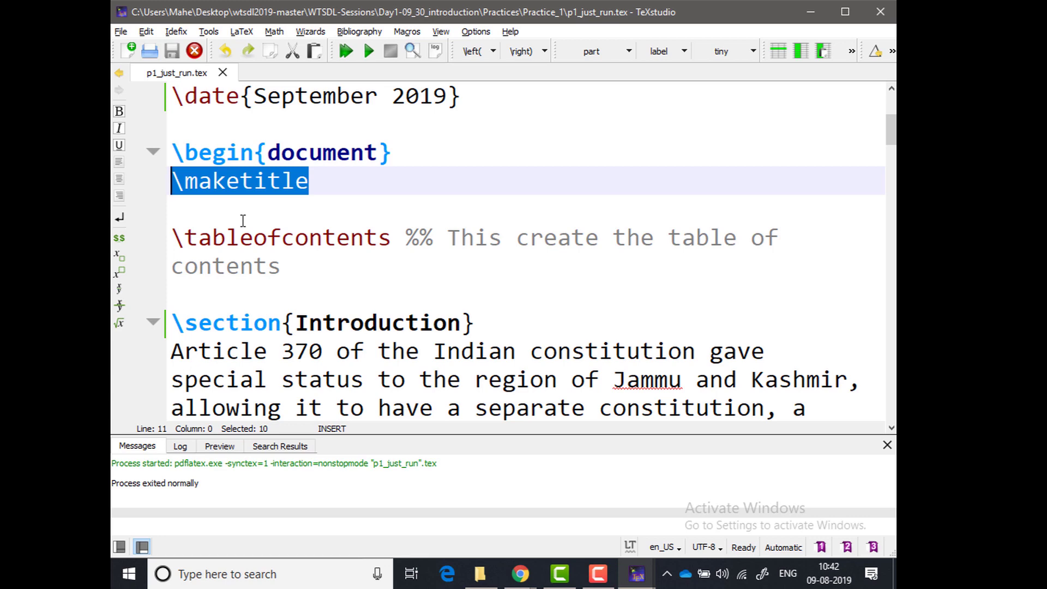
{"action": "key", "text": "alt+Tab"}
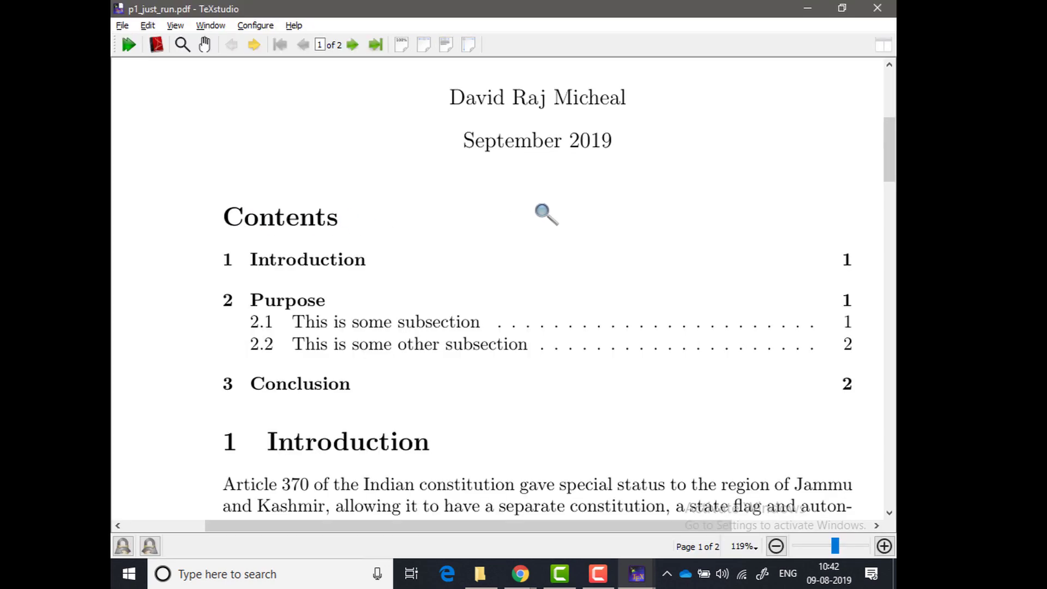
{"action": "scroll", "coordinate": [545, 215], "scroll_direction": "up", "scroll_amount": 2}
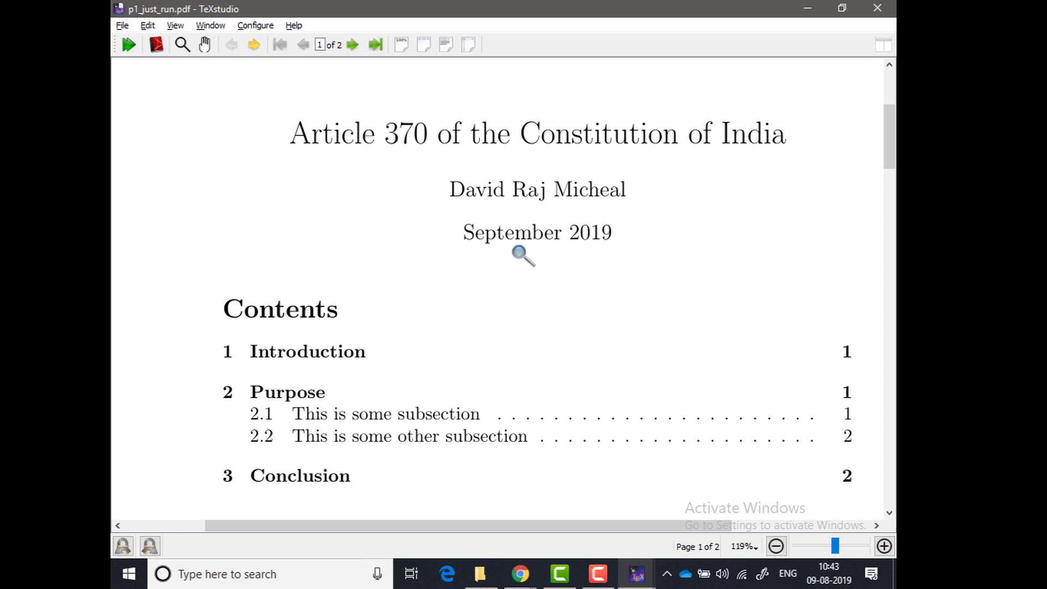
{"action": "key", "text": "alt+Tab"}
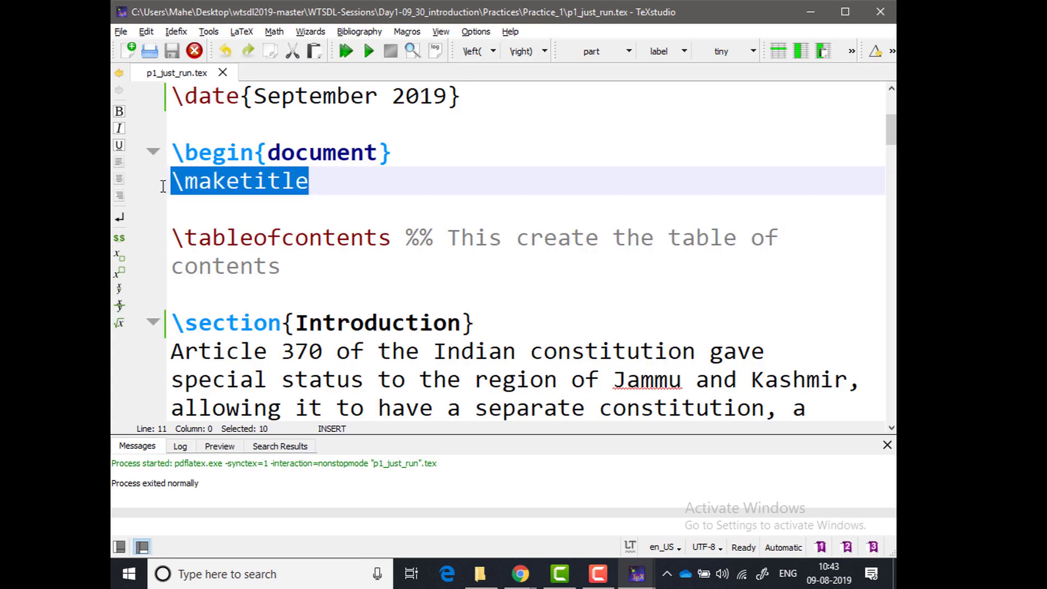
- Add the comment "% giving me the title and author and date" after \maketitle and save the file
{"action": "left_click", "coordinate": [329, 184]}
{"action": "type", "text": "%"}
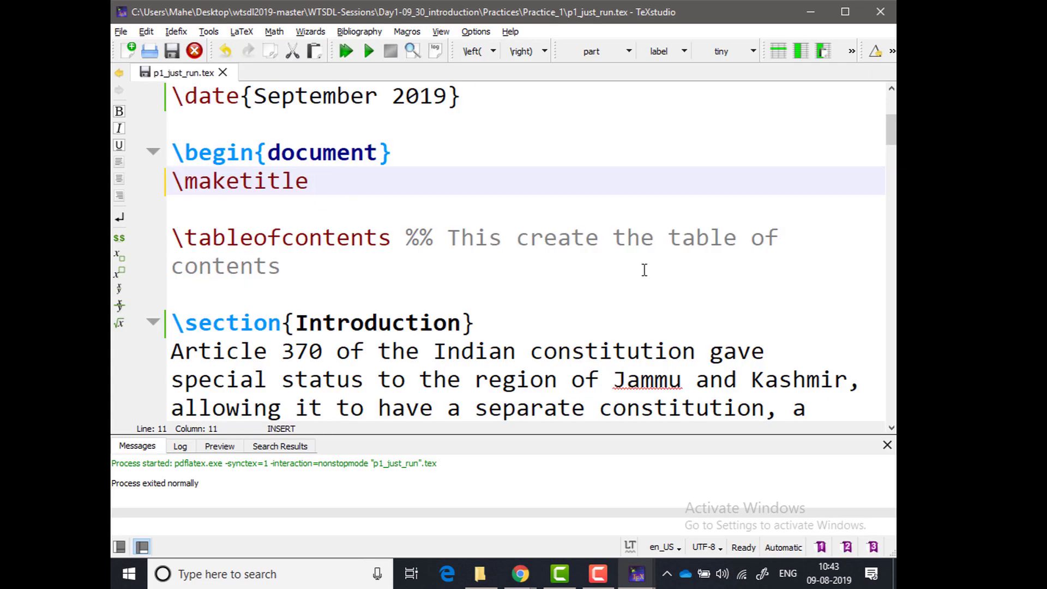
{"action": "type", "text": " givinm"}
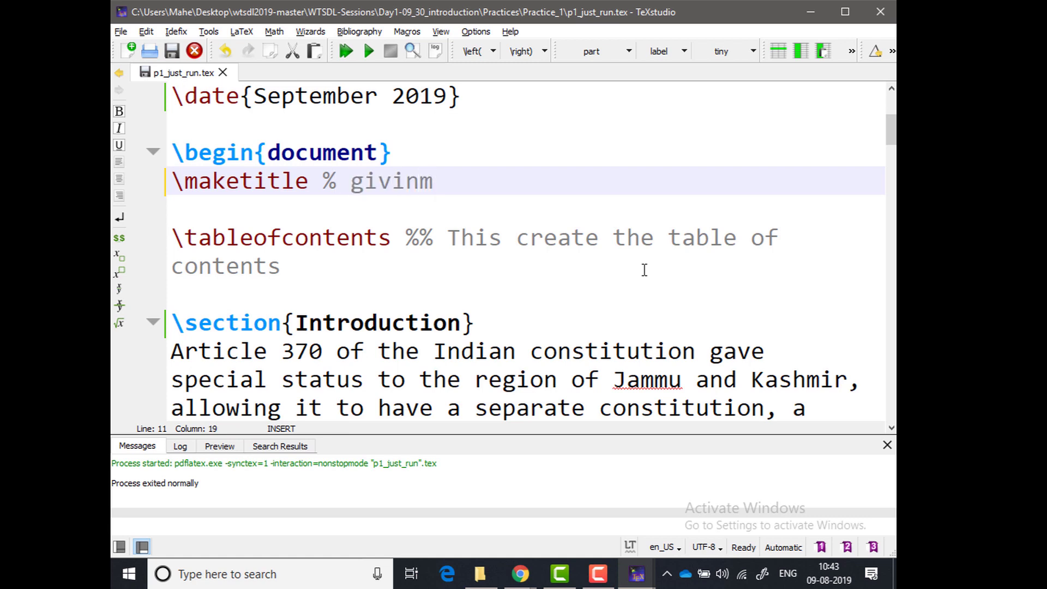
{"action": "key", "text": "BackSpace"}
{"action": "key", "text": "BackSpace"}
{"action": "type", "text": "g me the title"}
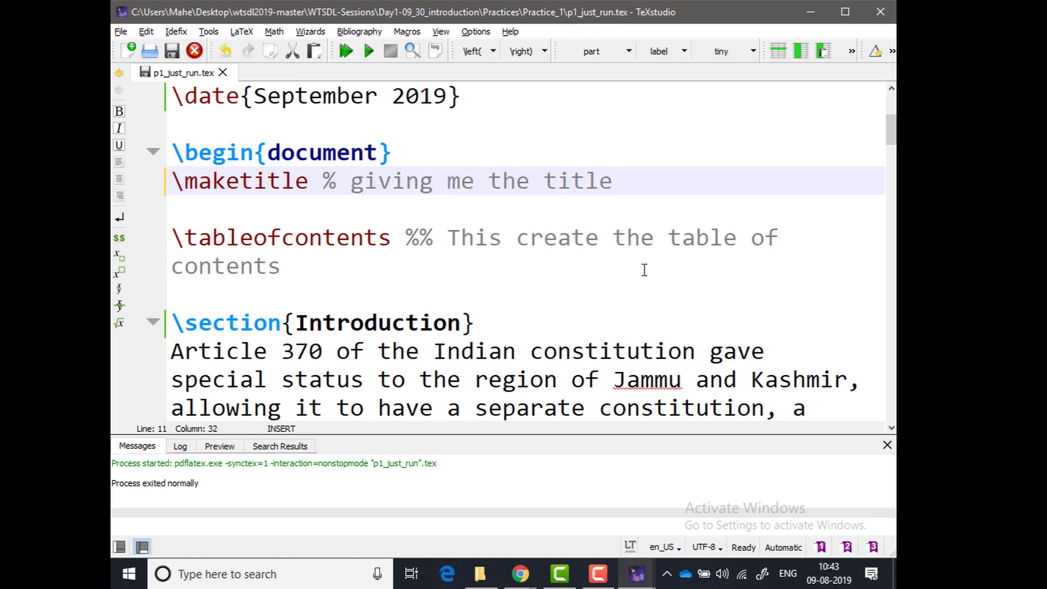
{"action": "type", "text": " and author"}
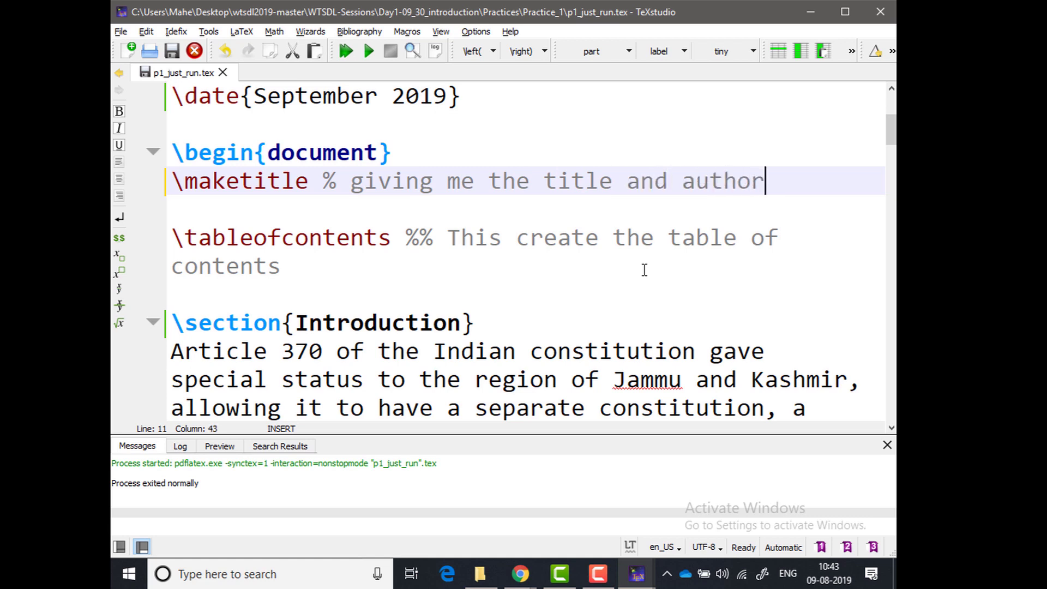
{"action": "type", "text": " and date"}
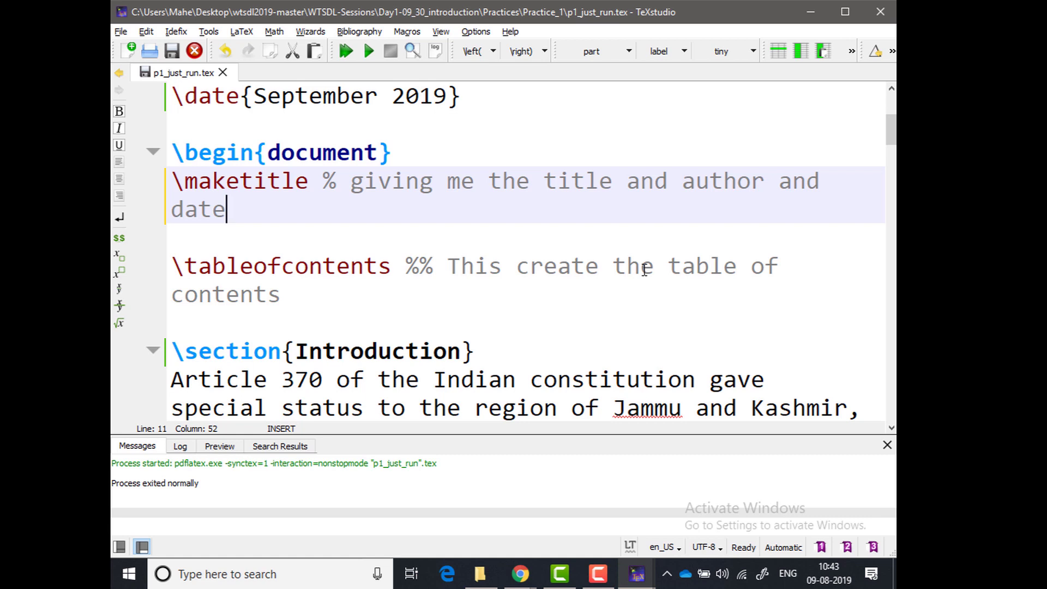
{"action": "key", "text": "ctrl+s"}
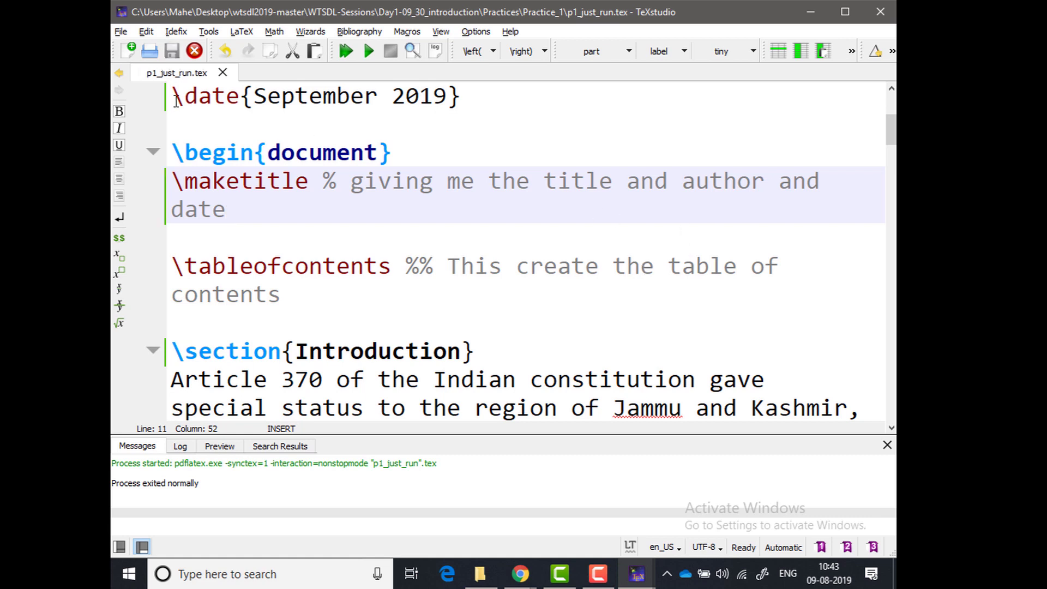
- Close p1_just_run.tex and open p_2_just_run_with_bib.tex from the Practice_2 folder
{"action": "left_click", "coordinate": [222, 72]}
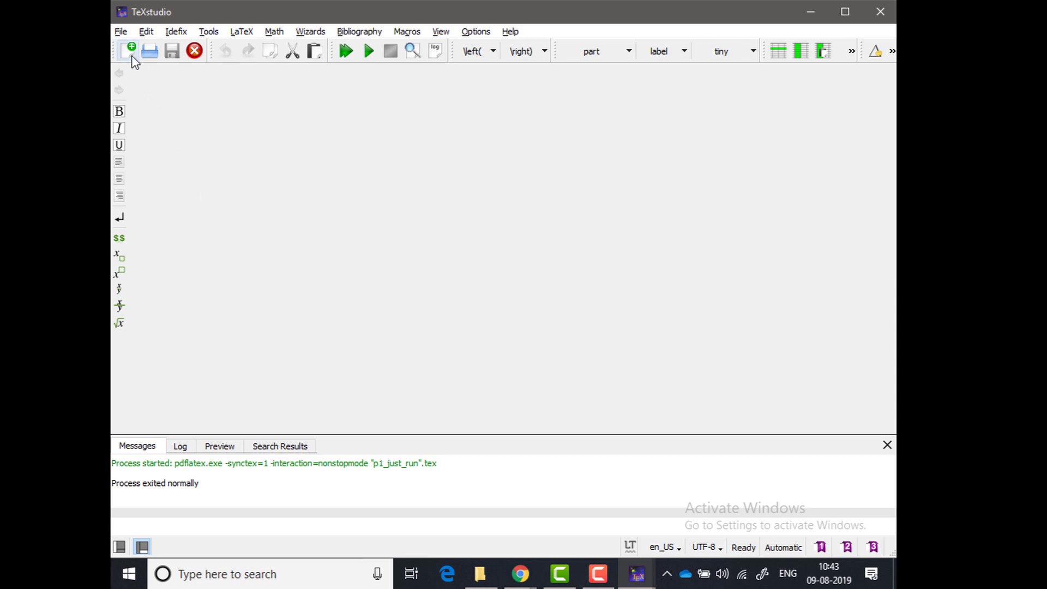
{"action": "left_click", "coordinate": [122, 32]}
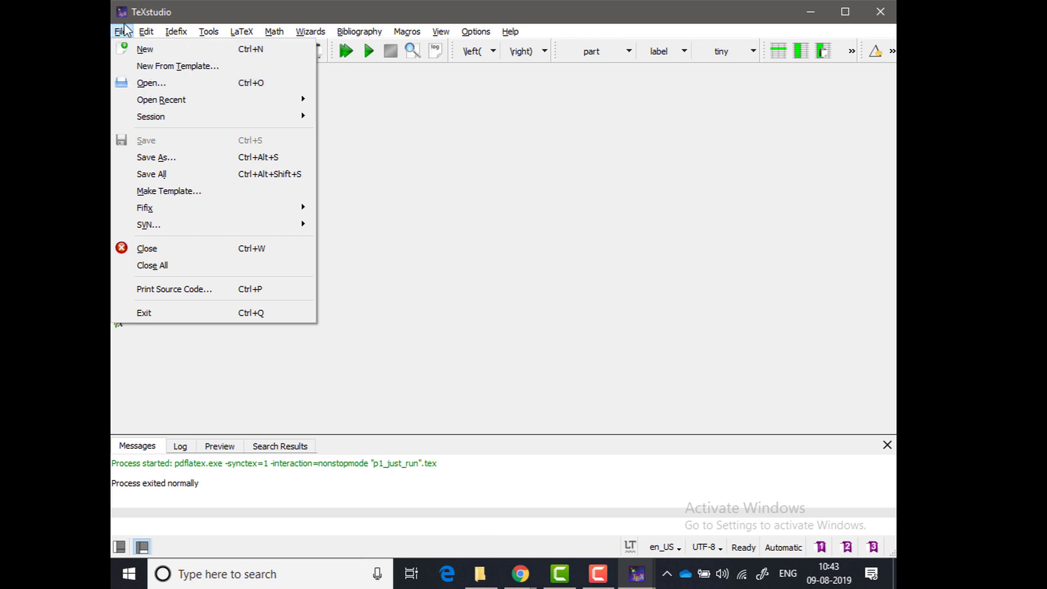
{"action": "left_click", "coordinate": [145, 86]}
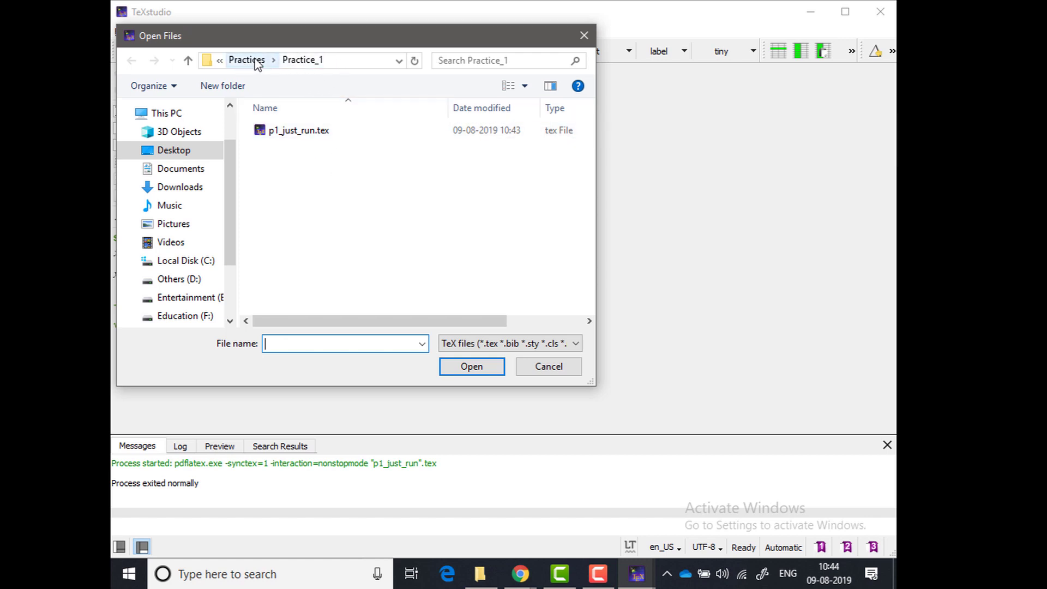
{"action": "left_click", "coordinate": [292, 133]}
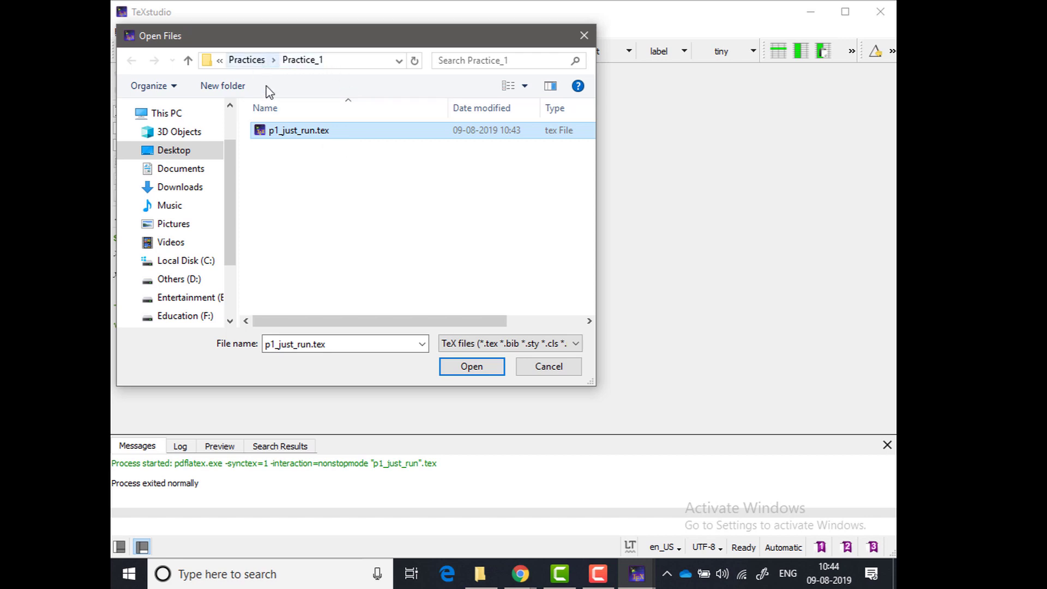
{"action": "left_click", "coordinate": [188, 61]}
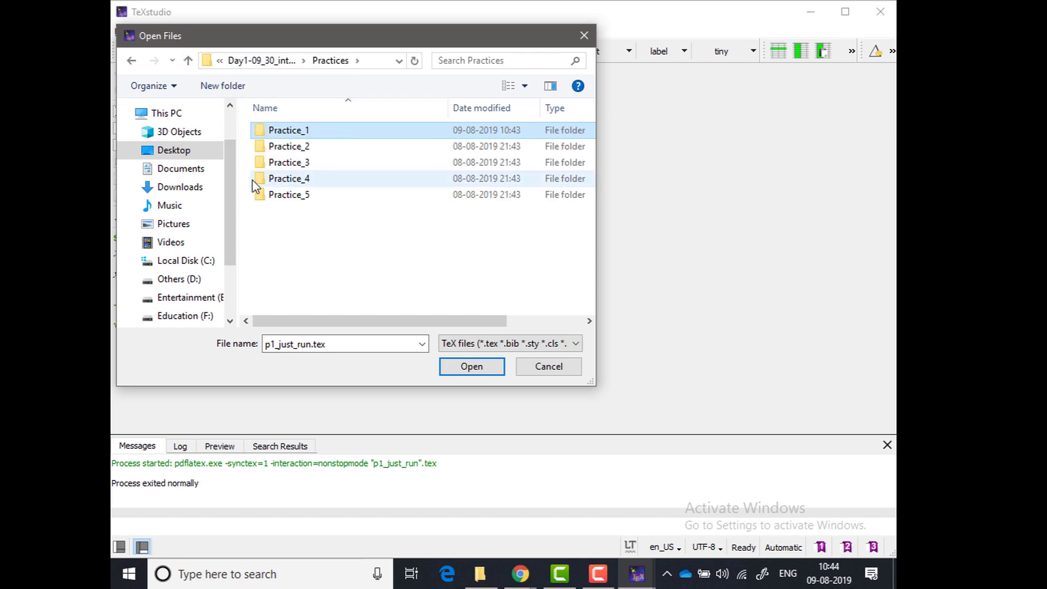
{"action": "double_click", "coordinate": [291, 148]}
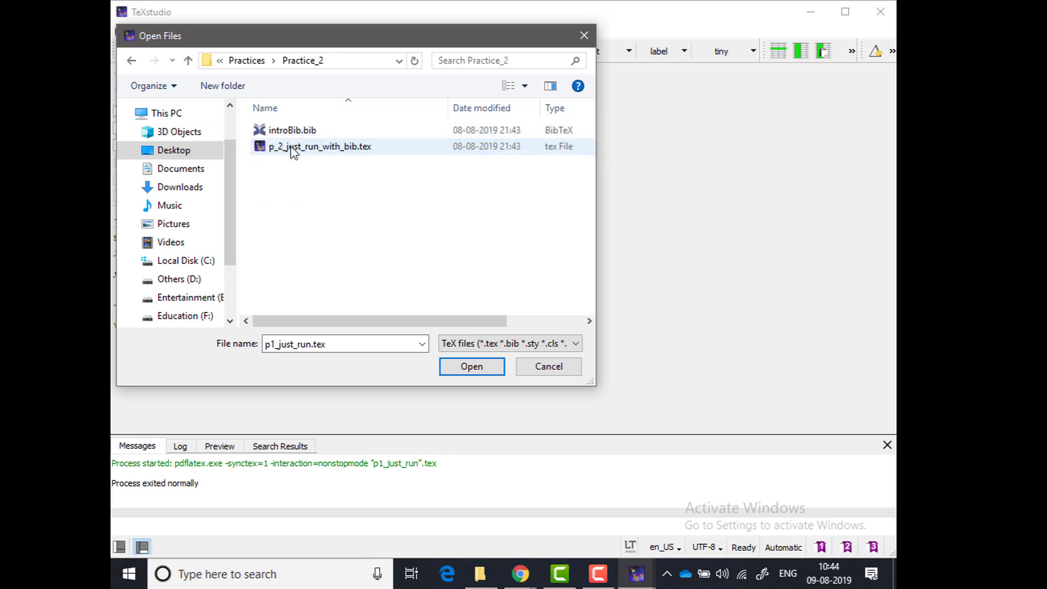
{"action": "left_click", "coordinate": [301, 149]}
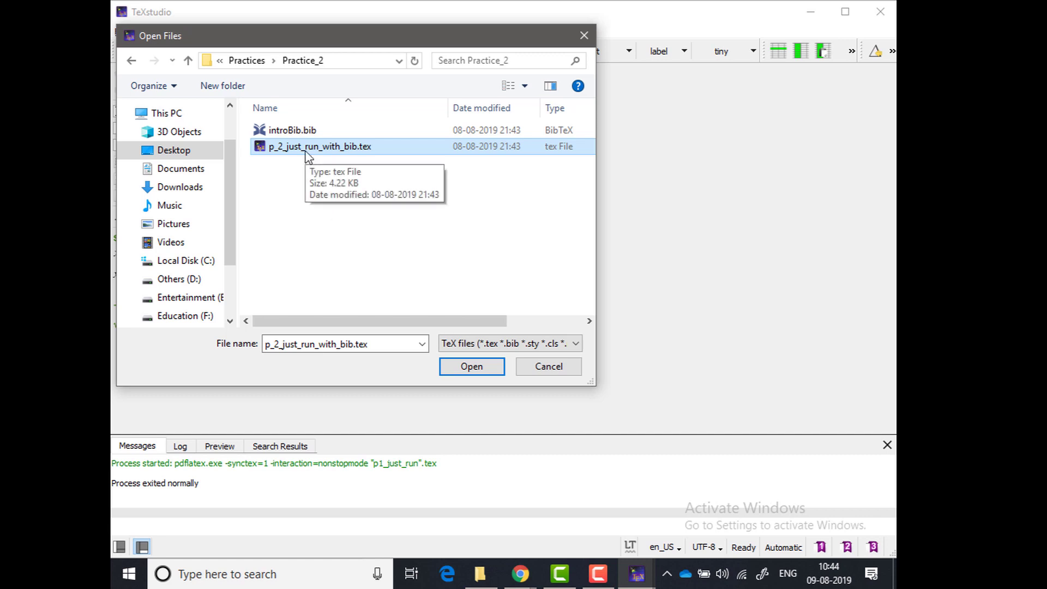
{"action": "left_click", "coordinate": [469, 368]}
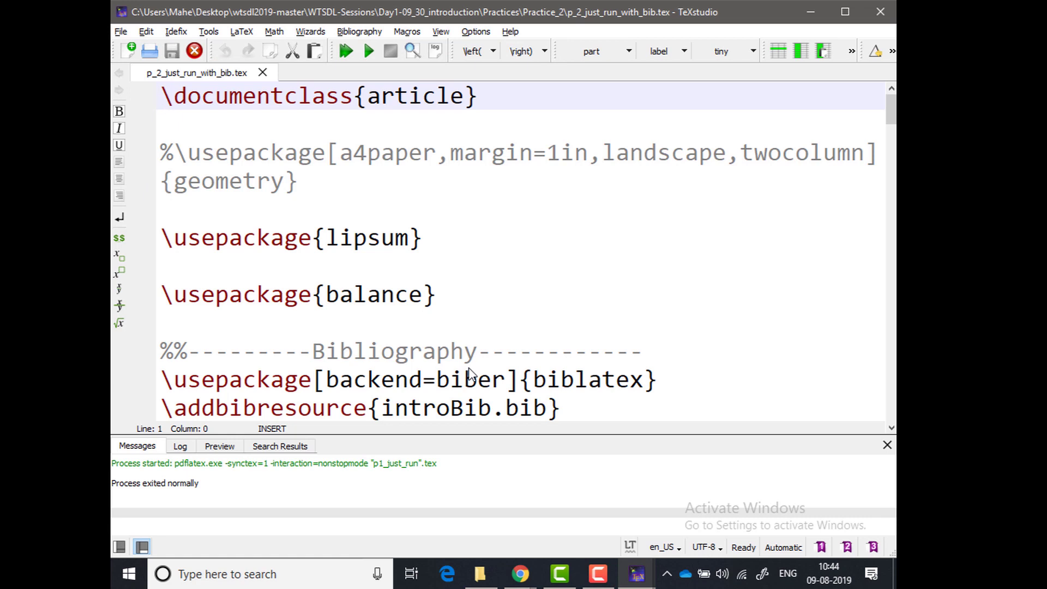
- Delete the \usepackage{lipsum} line in the preamble and undo the deletion
{"action": "left_click", "coordinate": [162, 238]}
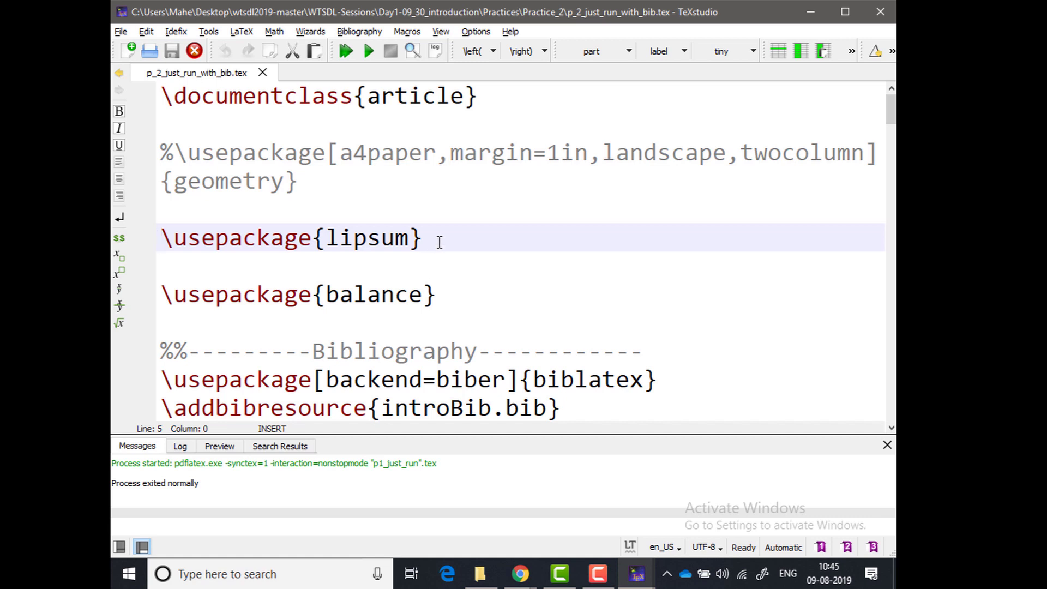
{"action": "left_click_drag", "start_coordinate": [436, 237], "coordinate": [185, 239]}
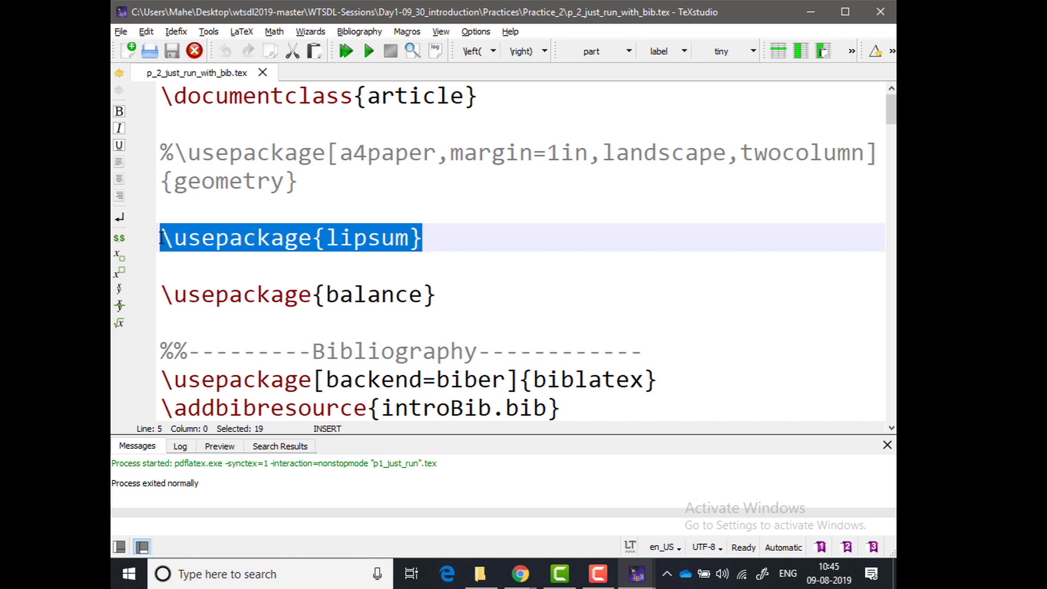
{"action": "key", "text": "Delete"}
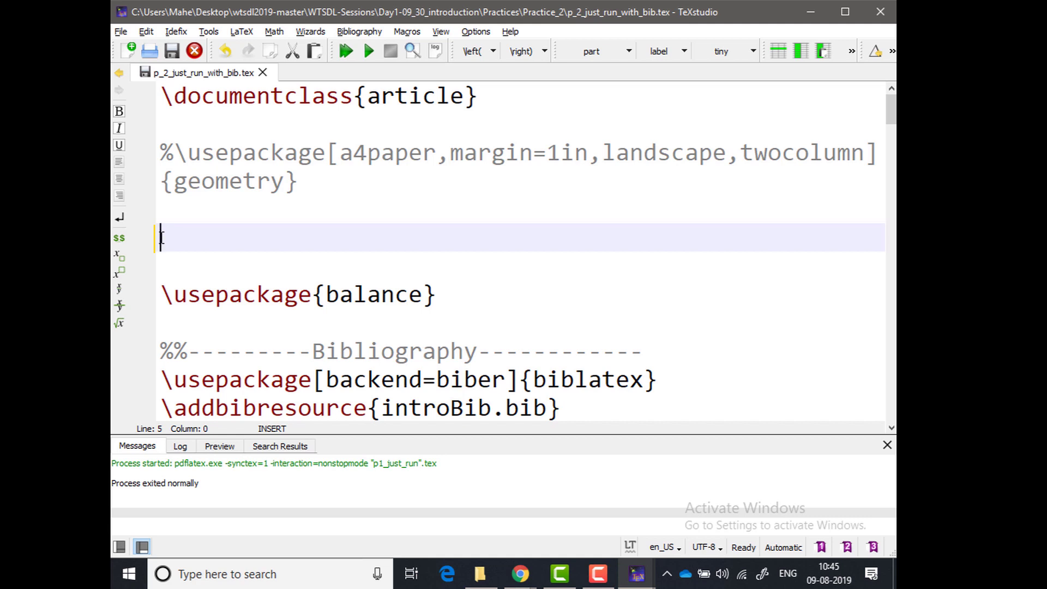
{"action": "key", "text": "ctrl+z"}
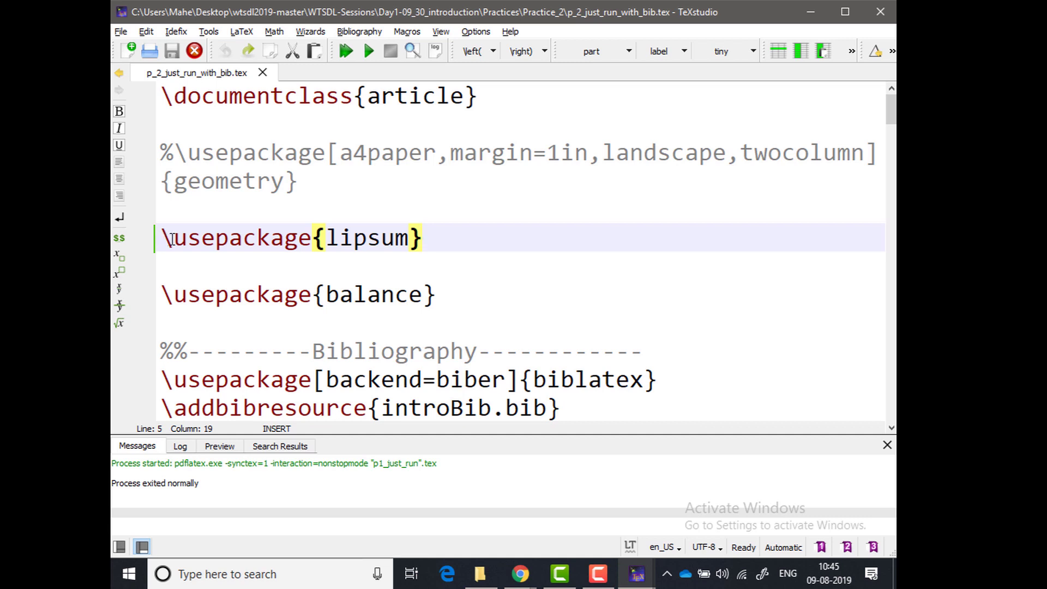
- Comment out the \usepackage{lipsum} line with %, save the file, and build the document
{"action": "left_click", "coordinate": [160, 239]}
{"action": "type", "text": "%"}
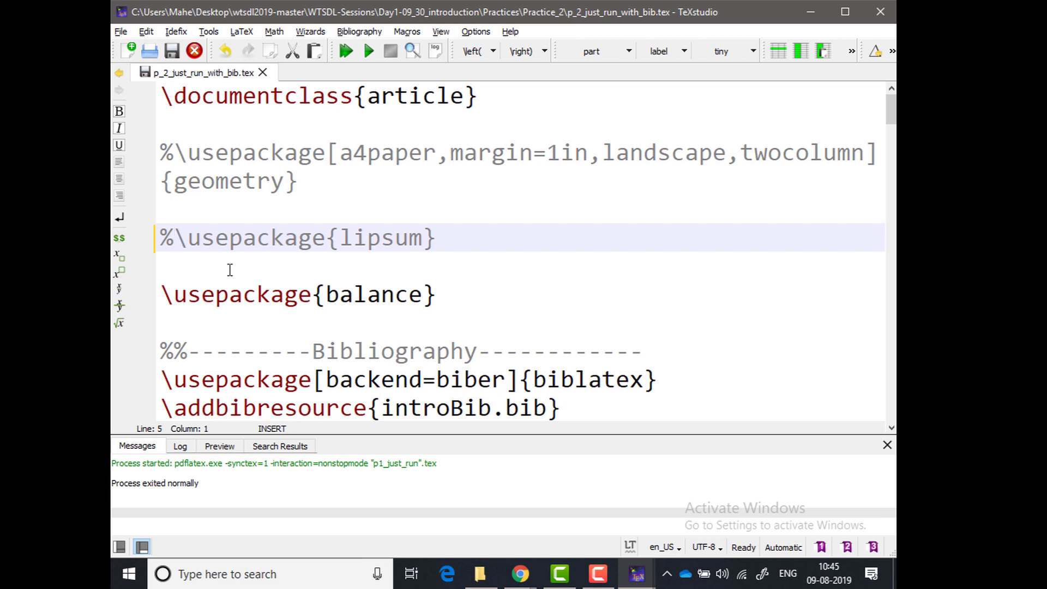
{"action": "key", "text": "ctrl+s"}
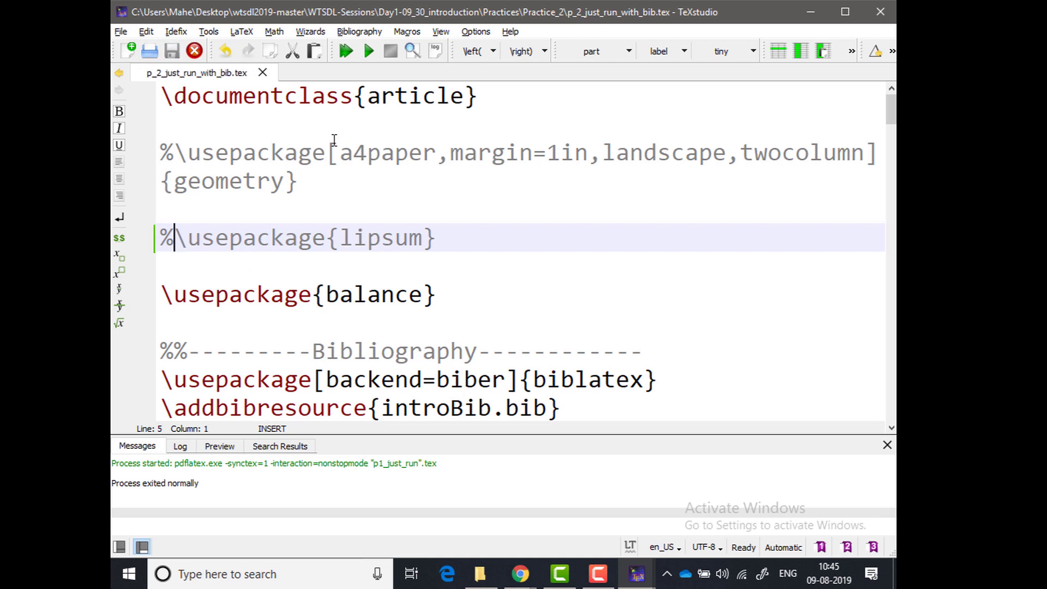
{"action": "left_click", "coordinate": [349, 53]}
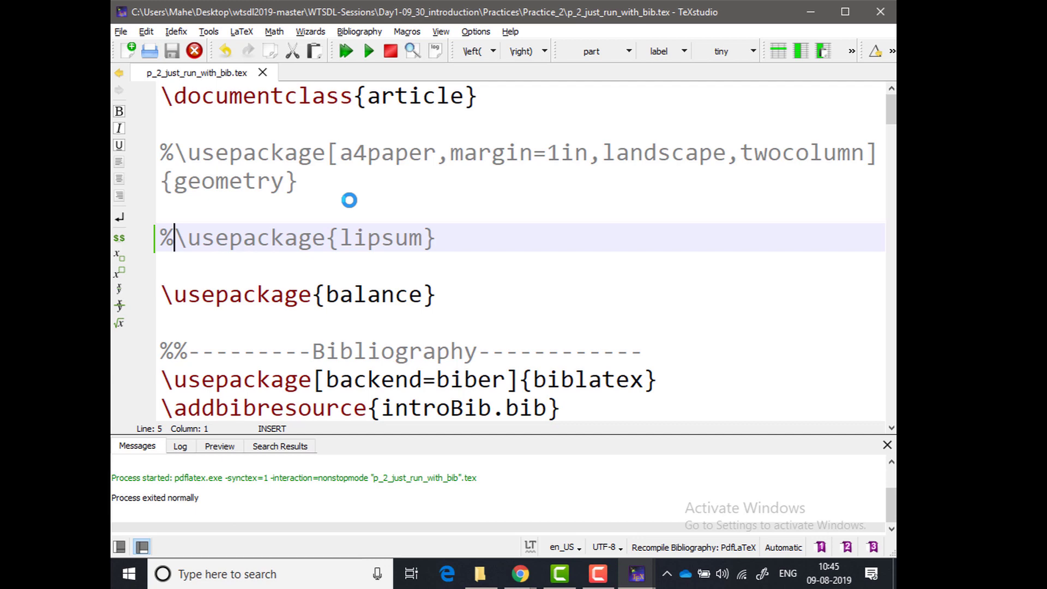
- Check the already open p1_just_run.pdf window and the p_2_just_run_with_bib.tex source window for the build result
{"action": "mouse_move", "coordinate": [638, 572]}
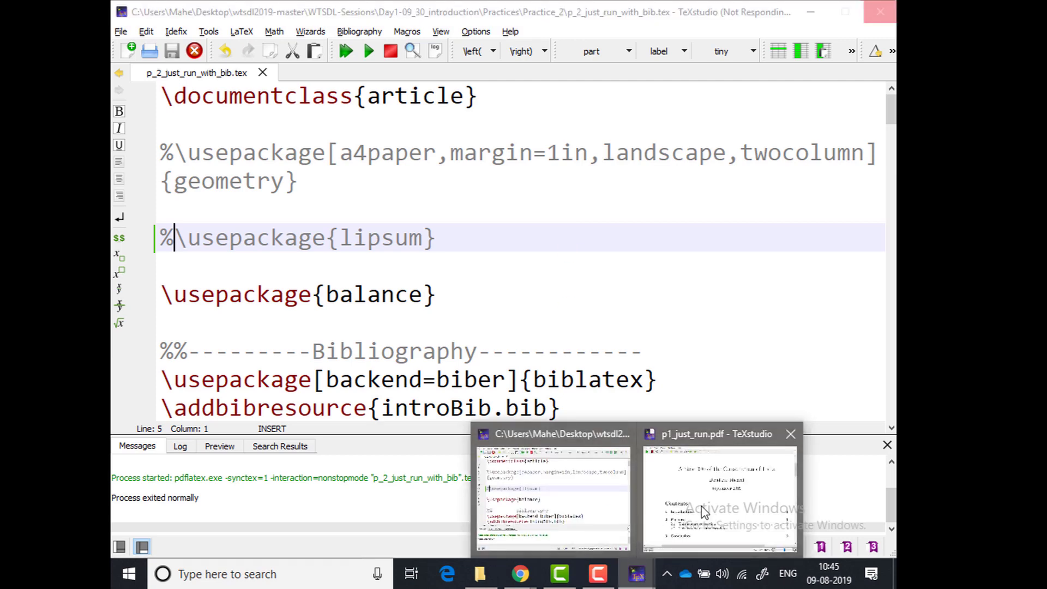
{"action": "left_click", "coordinate": [725, 490]}
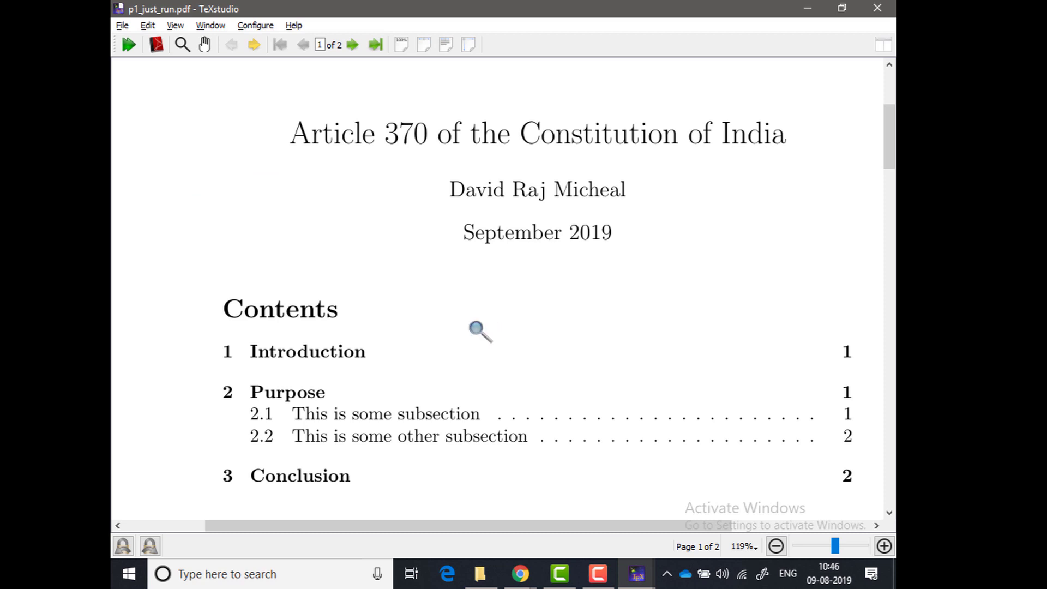
{"action": "key", "text": "alt+Tab"}
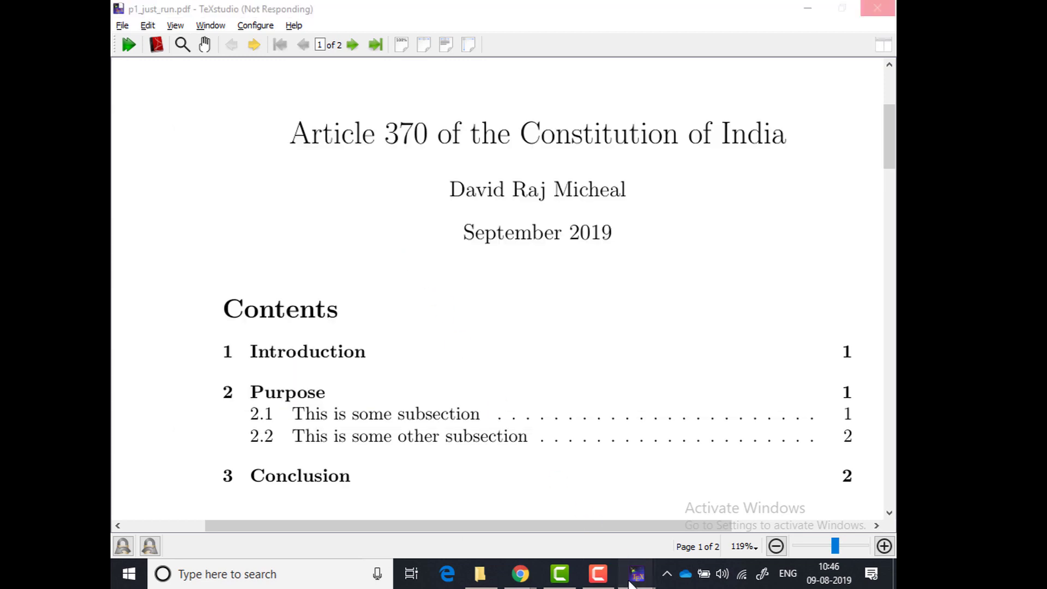
{"action": "mouse_move", "coordinate": [637, 574]}
{"action": "left_click", "coordinate": [600, 504]}
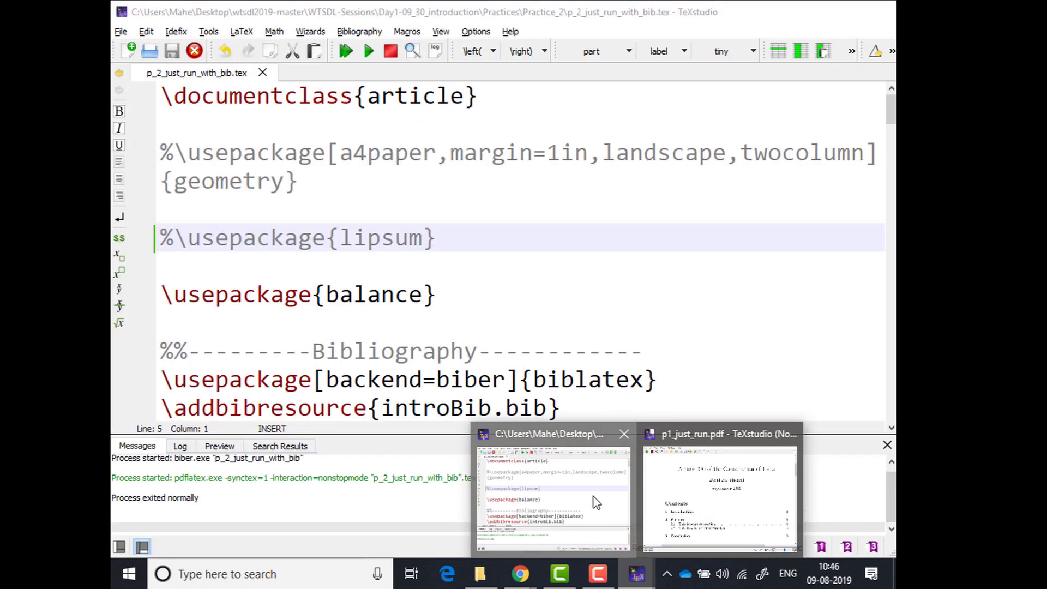
{"action": "left_click", "coordinate": [594, 499]}
{"action": "mouse_move", "coordinate": [633, 584]}
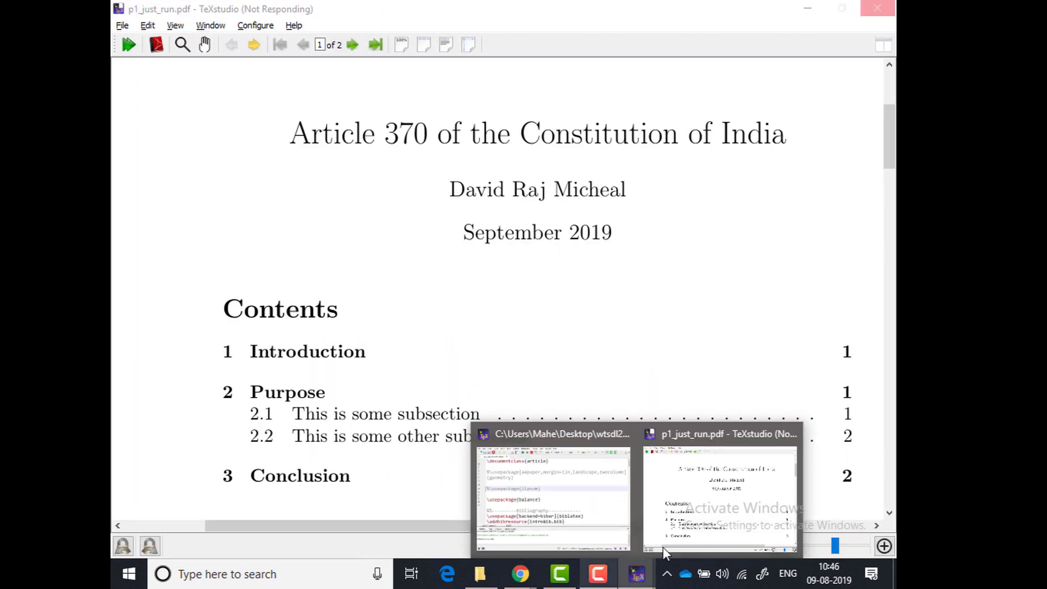
{"action": "left_click", "coordinate": [720, 501]}
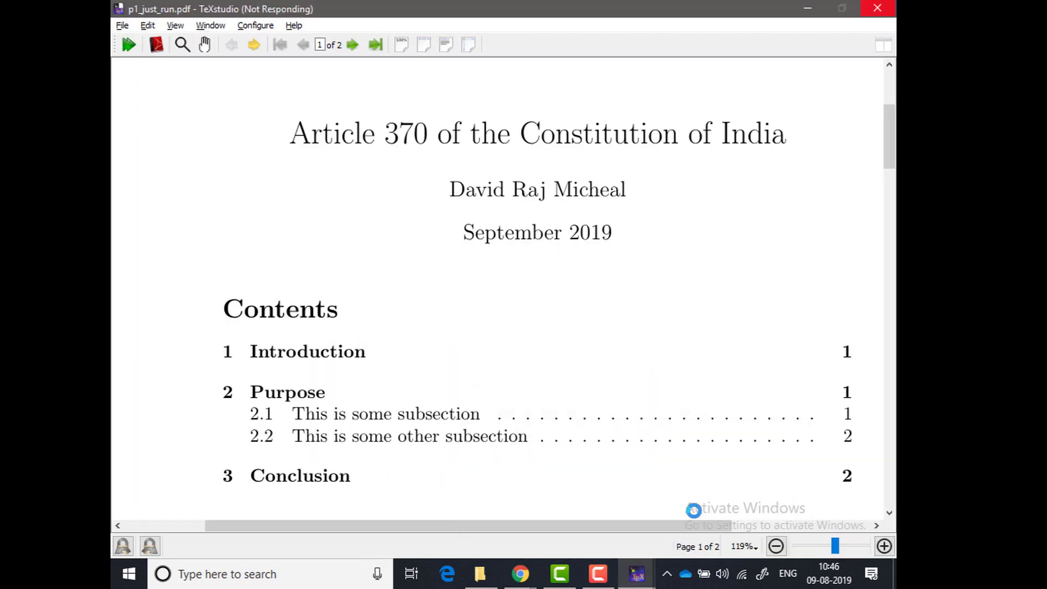
- Reopen p_2_just_run_with_bib.tex in TeXstudio from the Practice_2 folder in File Explorer
{"action": "left_click", "coordinate": [808, 7]}
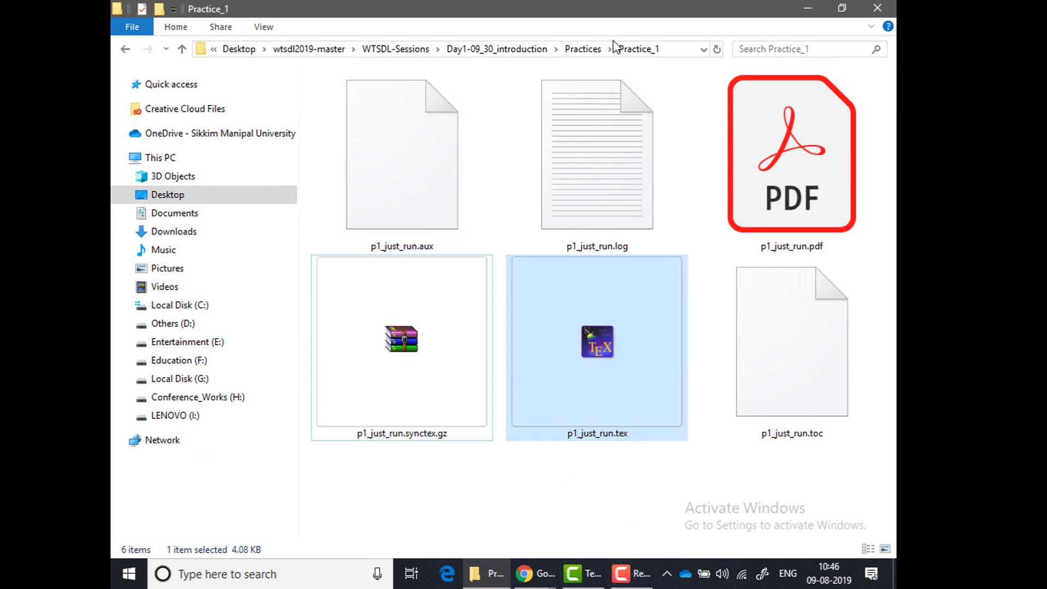
{"action": "left_click", "coordinate": [581, 48]}
{"action": "double_click", "coordinate": [361, 111]}
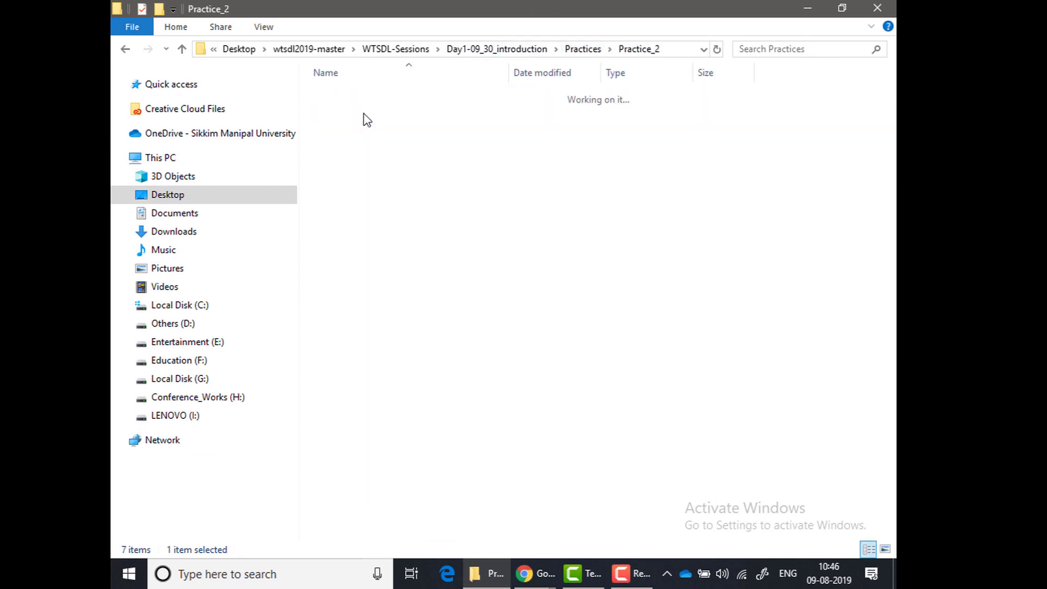
{"action": "left_click", "coordinate": [368, 240]}
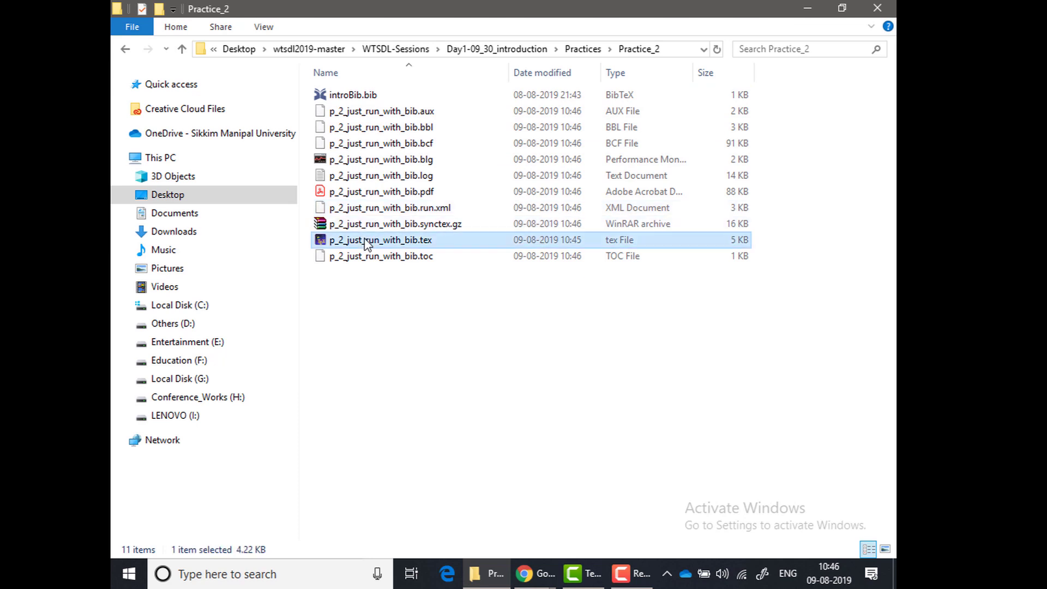
{"action": "right_click", "coordinate": [365, 240]}
{"action": "mouse_move", "coordinate": [285, 333]}
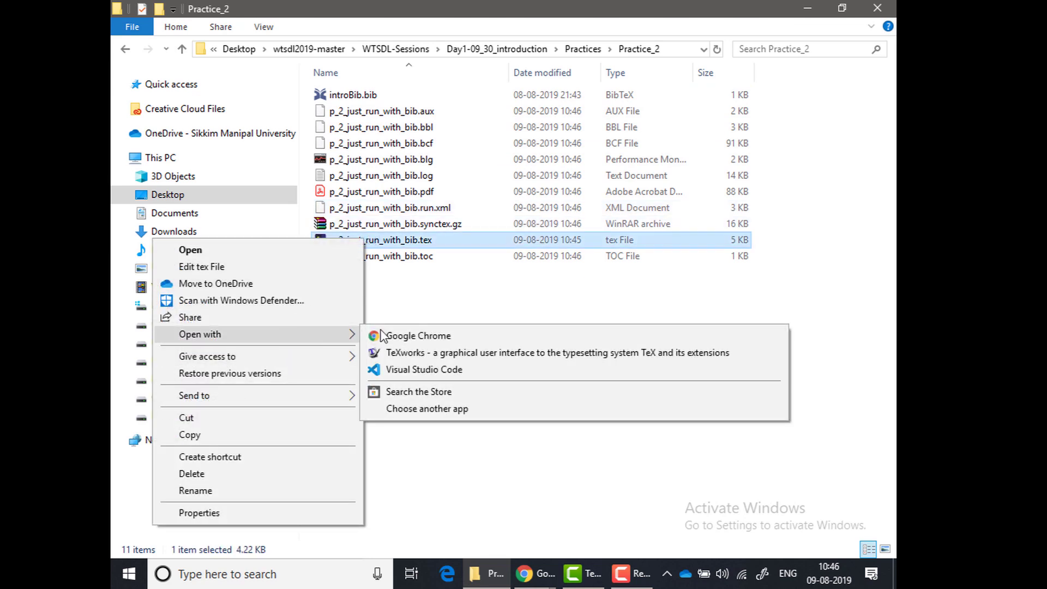
{"action": "double_click", "coordinate": [426, 241]}
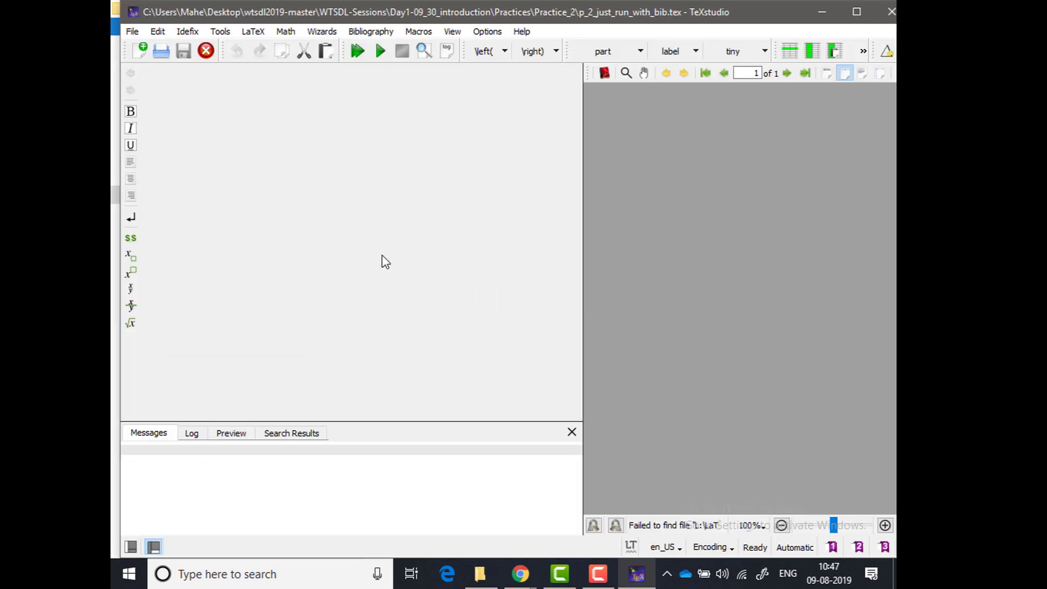
- Enlarge the editor text and comment out the \usepackage{balance} line in the preamble with %
{"action": "left_click", "coordinate": [288, 156]}
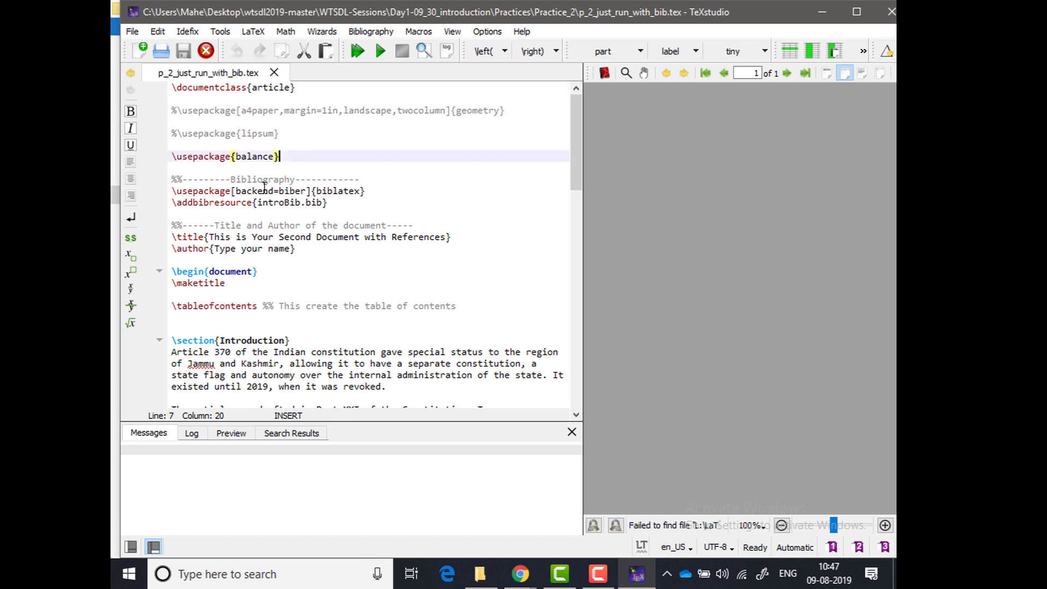
{"action": "scroll", "coordinate": [332, 194], "scroll_direction": "up", "scroll_amount": 4}
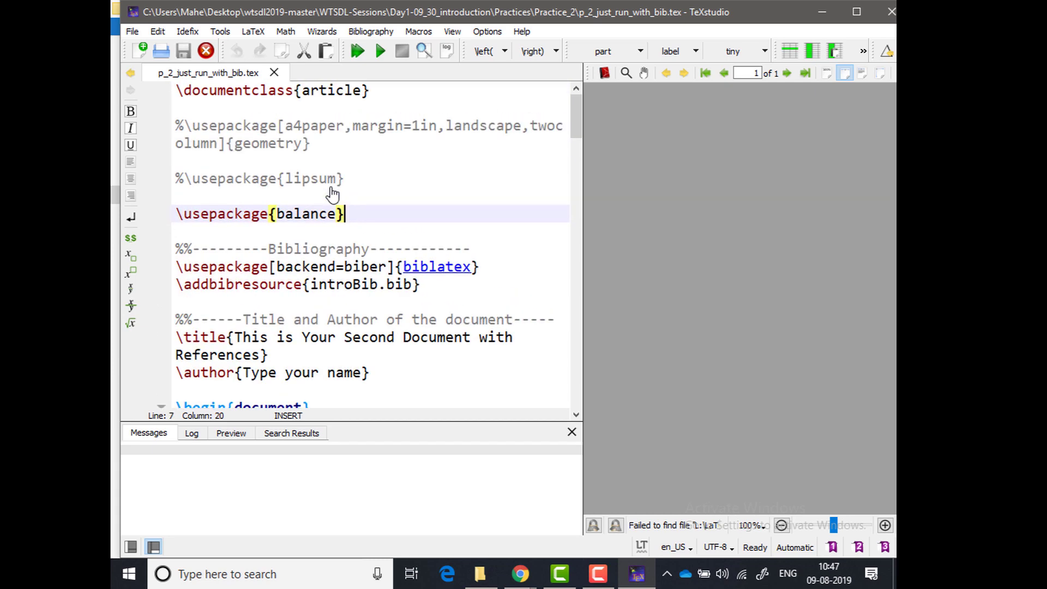
{"action": "scroll", "coordinate": [332, 193], "scroll_direction": "up", "scroll_amount": 1}
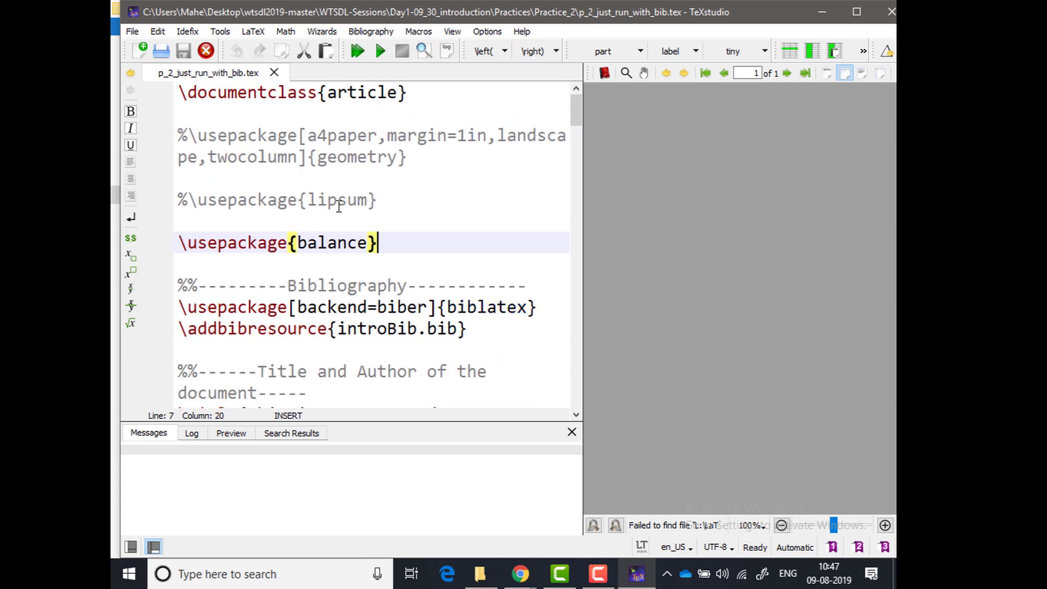
{"action": "scroll", "coordinate": [339, 207], "scroll_direction": "up", "scroll_amount": 2}
{"action": "left_click", "coordinate": [179, 249]}
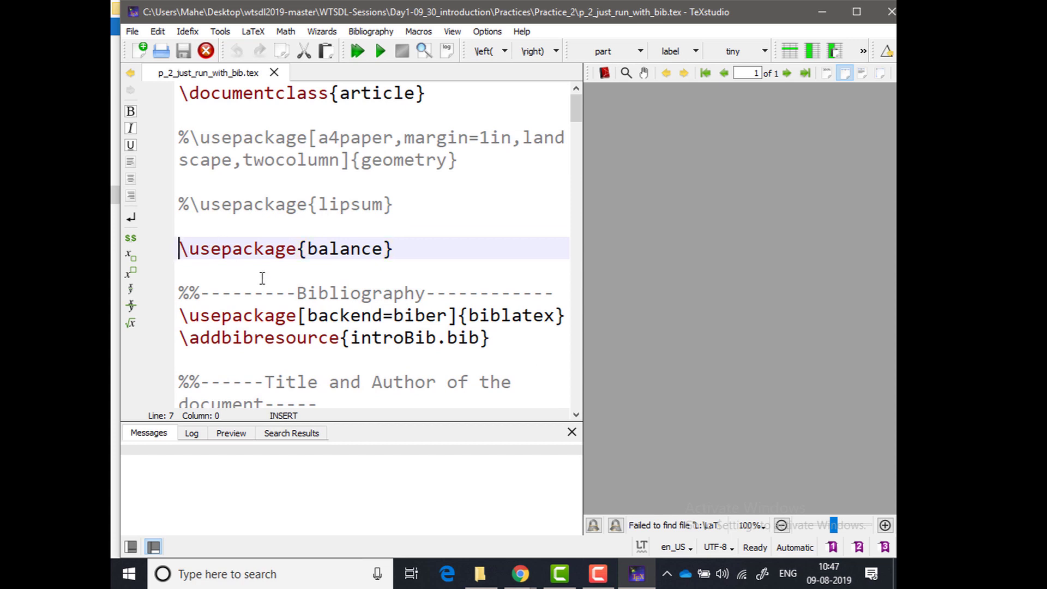
{"action": "type", "text": "%"}
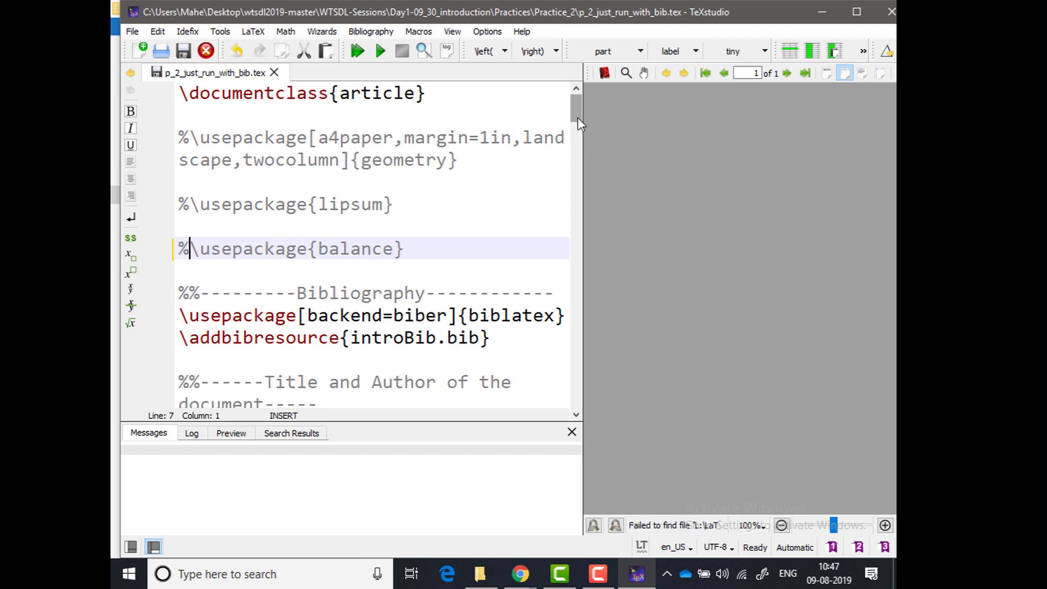
- Comment out the \balance line above \end{document}, save the file, and build the document
{"action": "scroll", "coordinate": [580, 173], "scroll_direction": "down", "scroll_amount": 1}
{"action": "left_click_drag", "start_coordinate": [574, 128], "coordinate": [584, 411]}
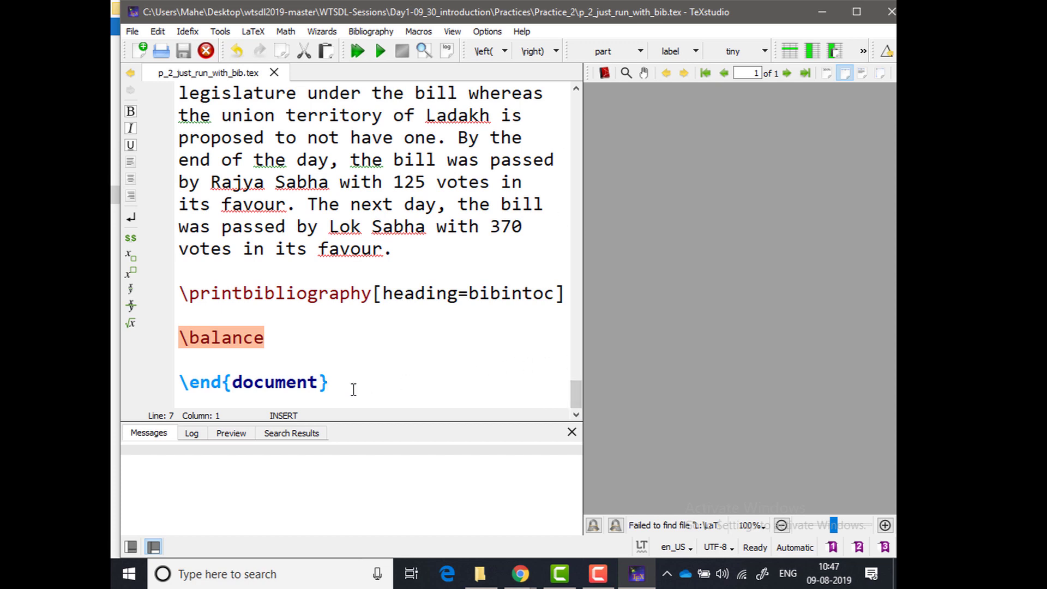
{"action": "left_click", "coordinate": [283, 341]}
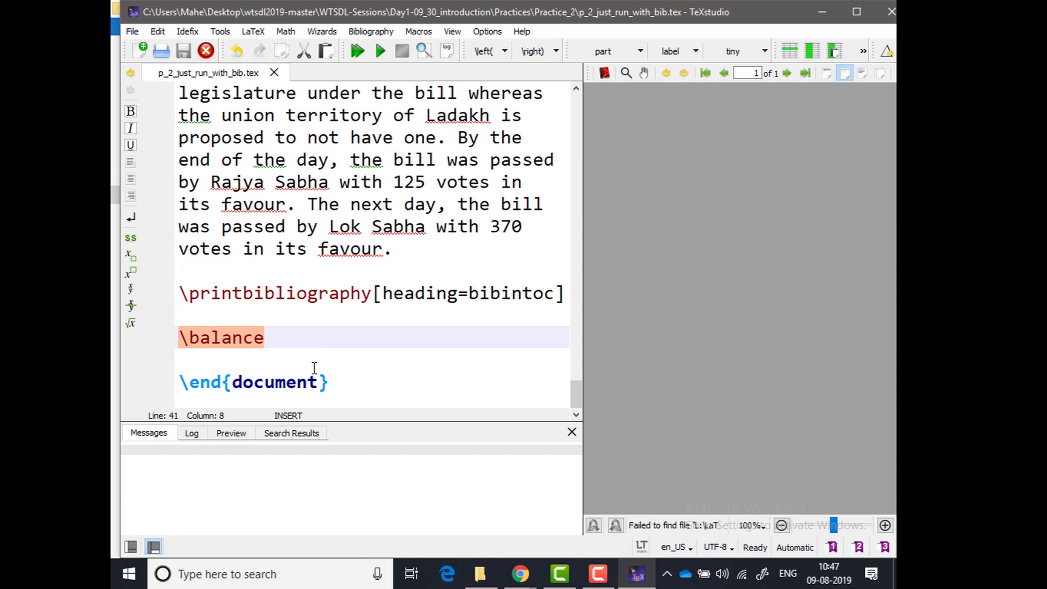
{"action": "key", "text": "ctrl+t"}
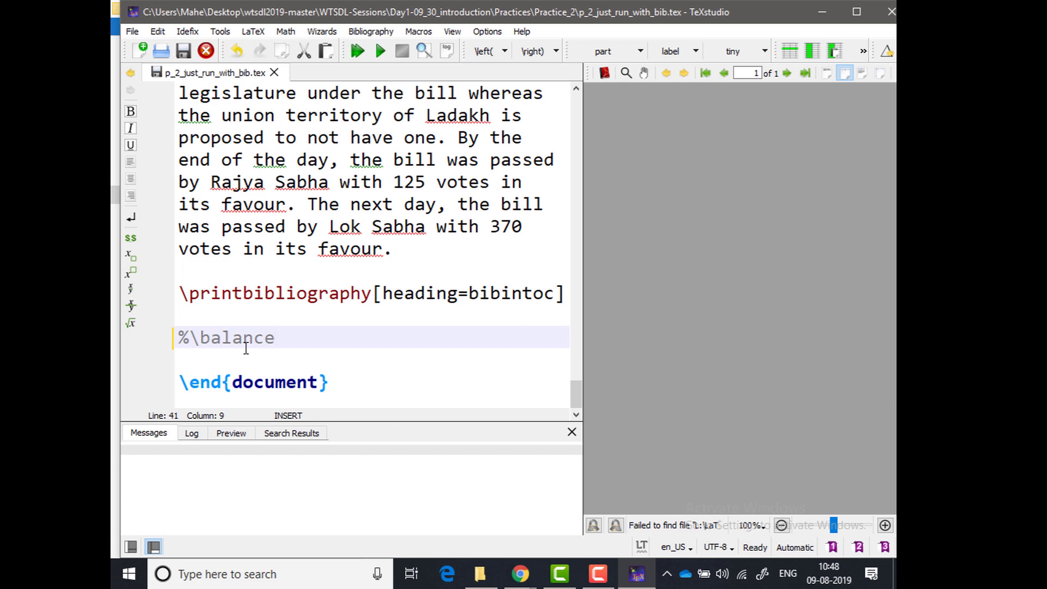
{"action": "key", "text": "ctrl+s"}
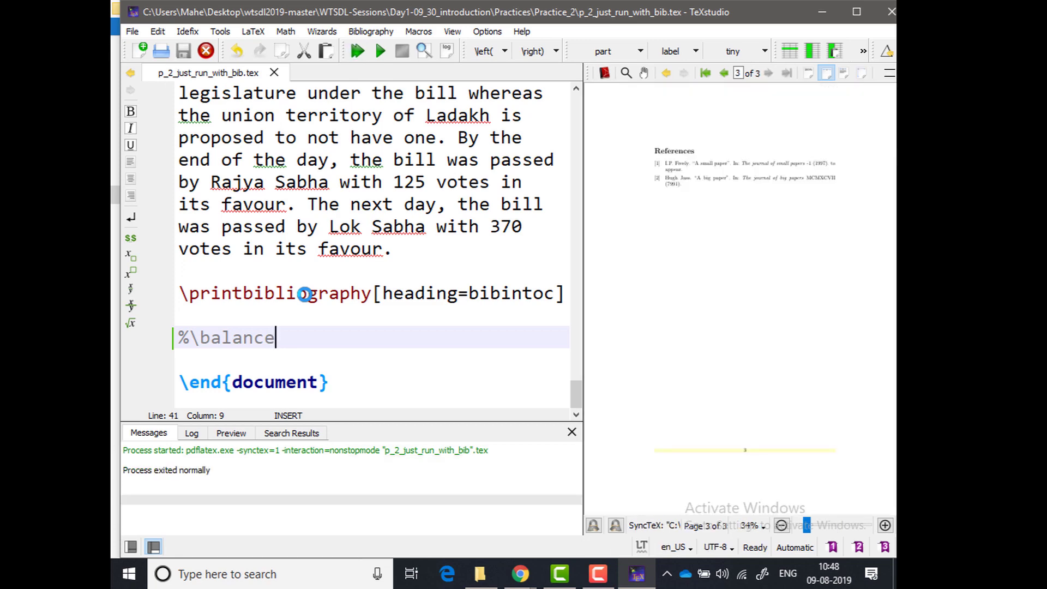
- Widen the embedded PDF preview to view page 1, and detach it into its own maximized window
{"action": "scroll", "coordinate": [746, 229], "scroll_direction": "up", "scroll_amount": 10}
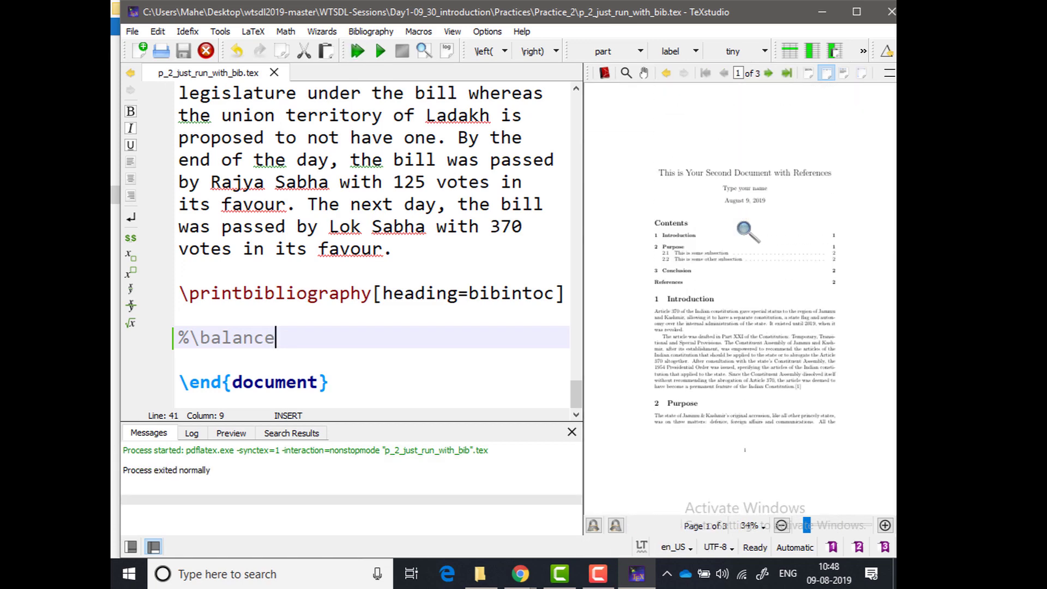
{"action": "scroll", "coordinate": [725, 252], "scroll_direction": "up", "scroll_amount": 3}
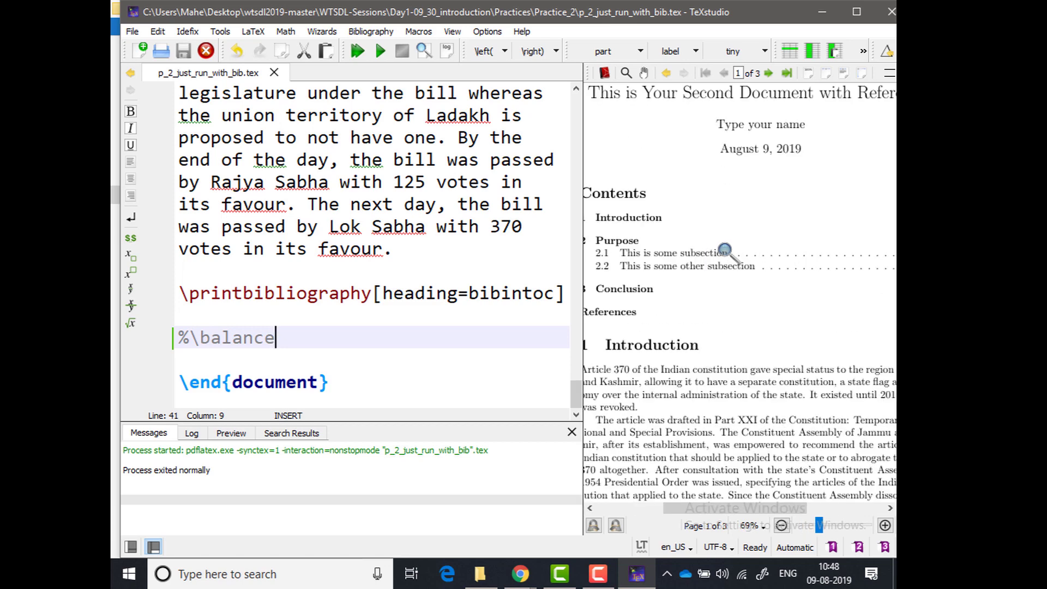
{"action": "left_click_drag", "start_coordinate": [583, 245], "coordinate": [331, 262]}
{"action": "scroll", "coordinate": [586, 291], "scroll_direction": "up", "scroll_amount": 2}
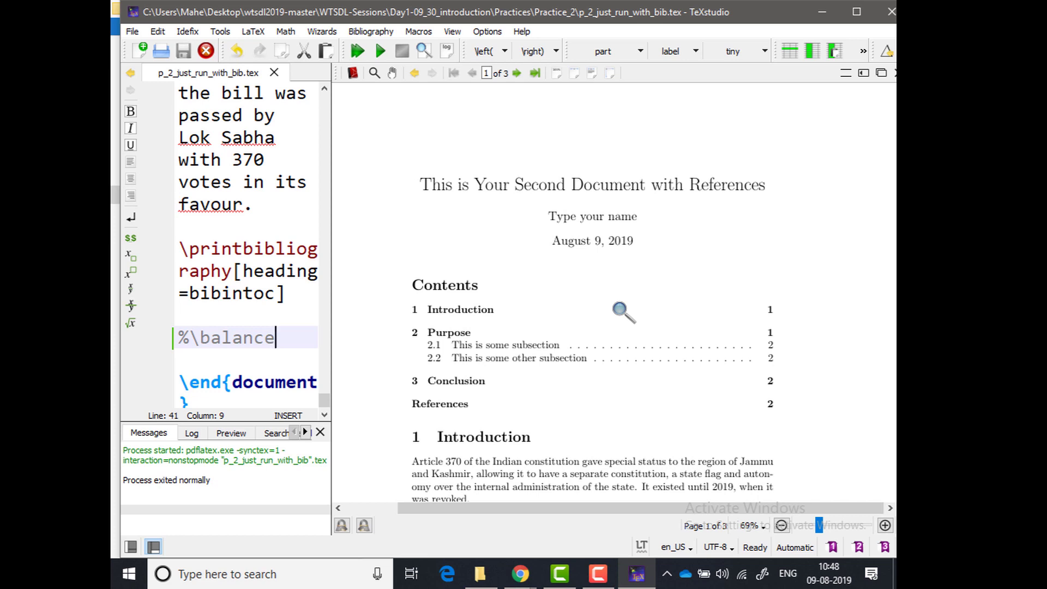
{"action": "left_click", "coordinate": [882, 74]}
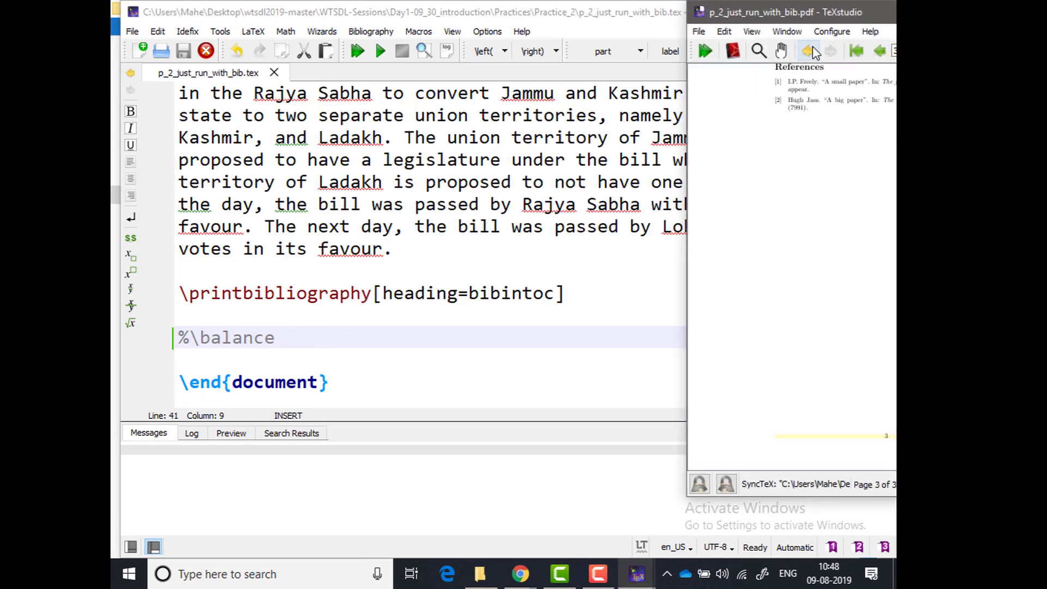
{"action": "double_click", "coordinate": [866, 16]}
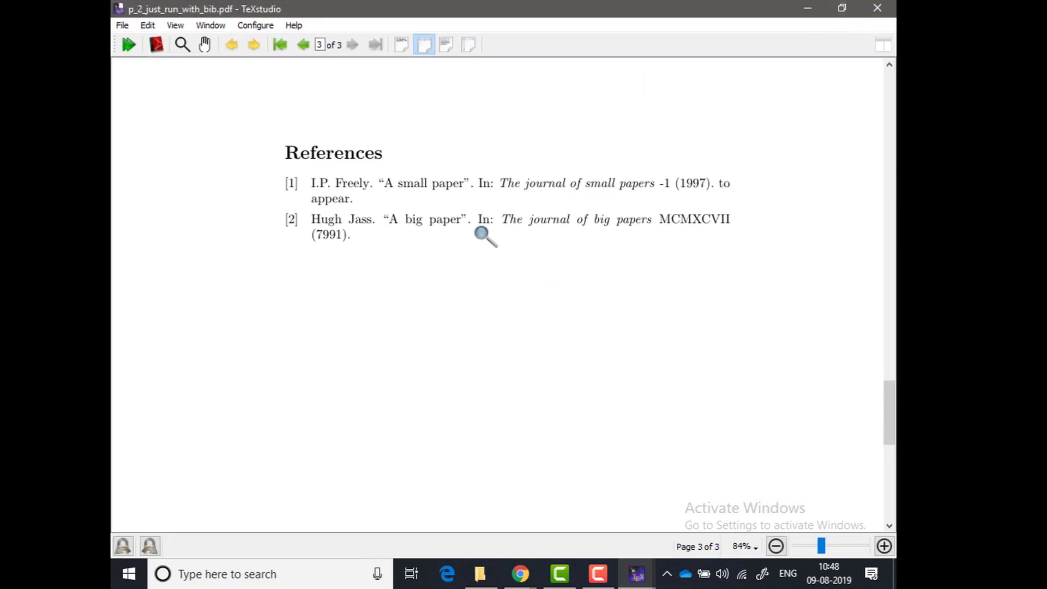
- Examine the title block, the table of contents with its References entry, and the Introduction on page 1 of the PDF
{"action": "scroll", "coordinate": [491, 240], "scroll_direction": "up", "scroll_amount": 5}
{"action": "left_click_drag", "start_coordinate": [889, 368], "coordinate": [867, 112]}
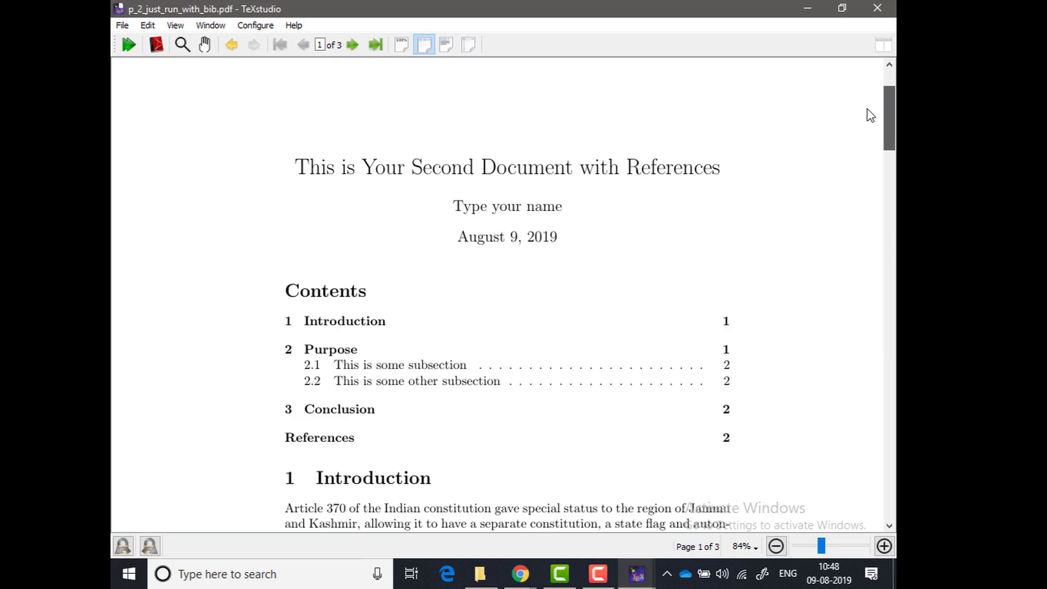
{"action": "scroll", "coordinate": [666, 191], "scroll_direction": "up", "scroll_amount": 2}
{"action": "scroll", "coordinate": [577, 256], "scroll_direction": "down", "scroll_amount": 1}
{"action": "scroll", "coordinate": [573, 254], "scroll_direction": "down", "scroll_amount": 1}
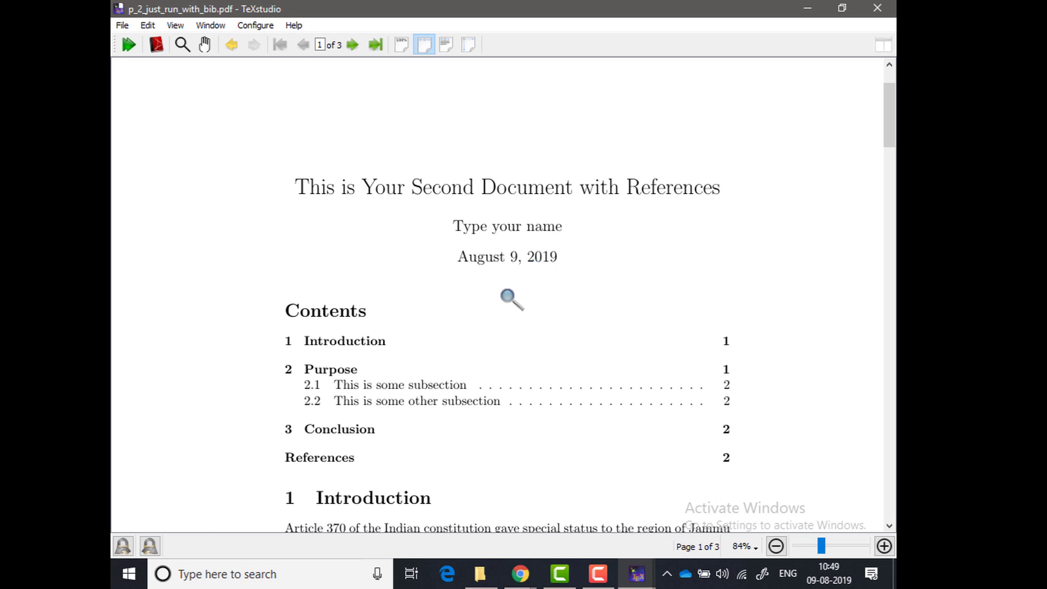
{"action": "scroll", "coordinate": [501, 289], "scroll_direction": "down", "scroll_amount": 2}
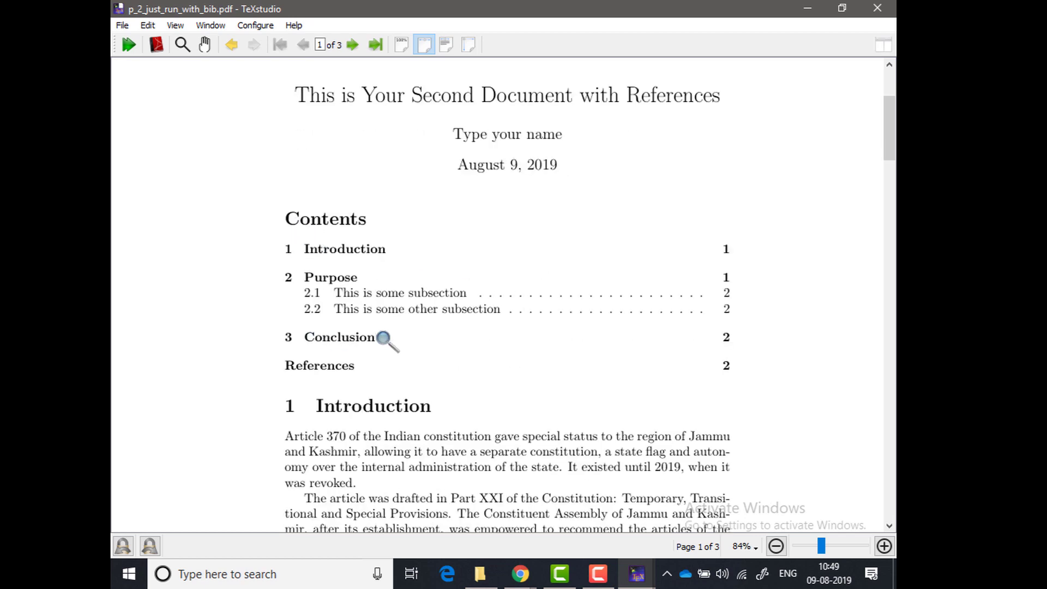
{"action": "scroll", "coordinate": [385, 337], "scroll_direction": "down", "scroll_amount": 3}
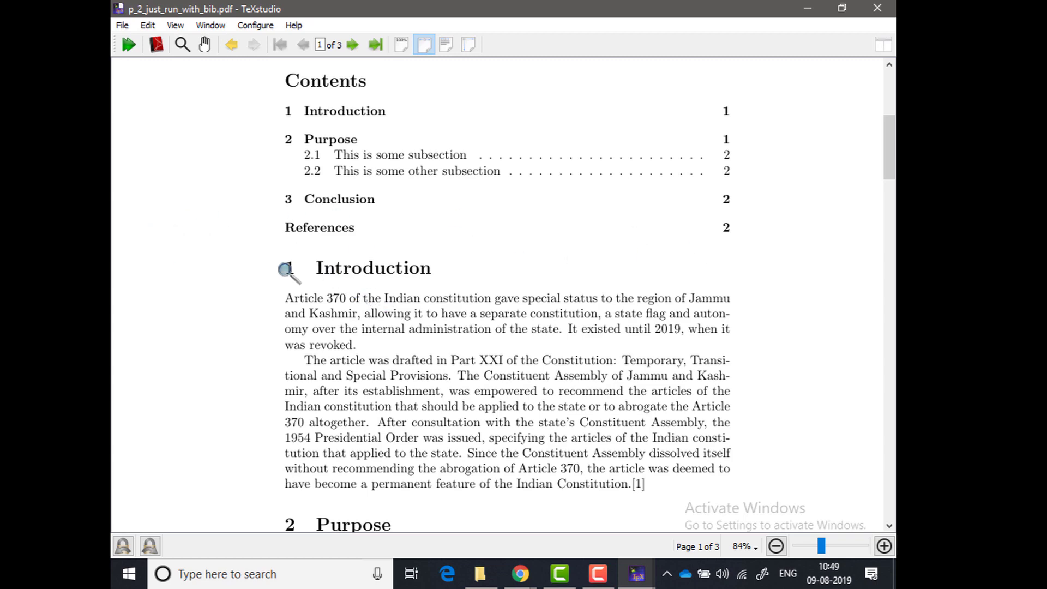
- Examine citation [1] at the end of the Introduction and citation [2] at the end of subsection 2.1 up close
{"action": "mouse_move", "coordinate": [888, 167]}
{"action": "left_mouse_down"}
{"action": "mouse_move", "coordinate": [888, 215]}
{"action": "mouse_move", "coordinate": [887, 187]}
{"action": "left_mouse_up"}
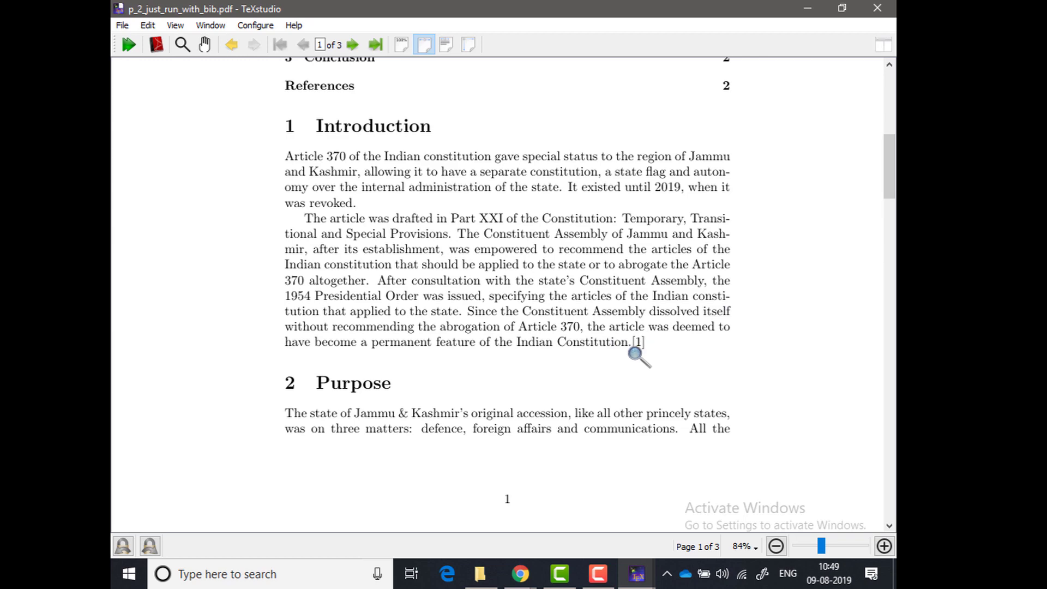
{"action": "scroll", "coordinate": [636, 354], "scroll_direction": "up", "scroll_amount": 2}
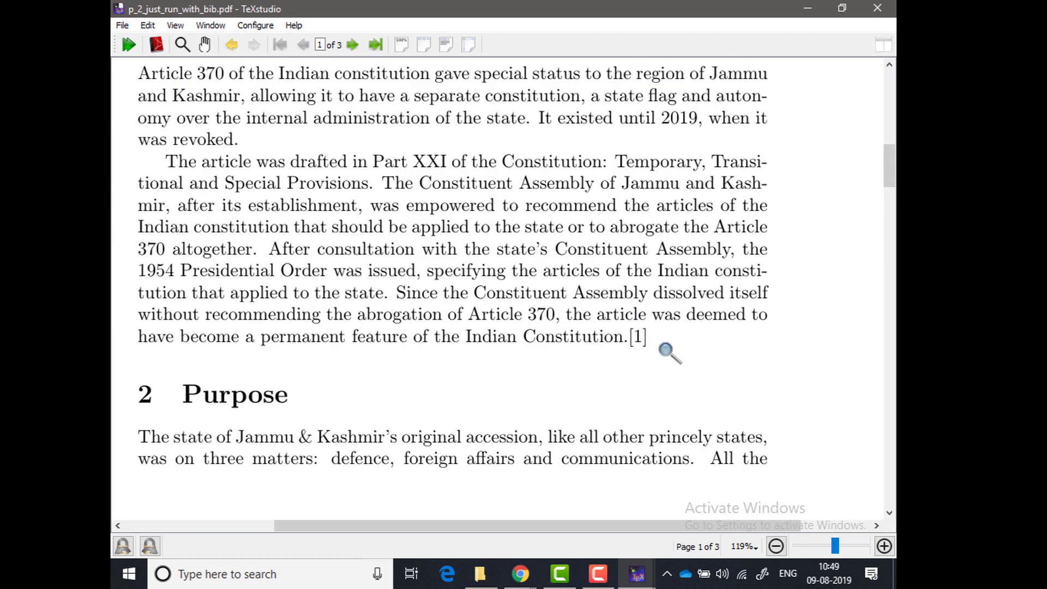
{"action": "scroll", "coordinate": [649, 358], "scroll_direction": "up", "scroll_amount": 2}
{"action": "scroll", "coordinate": [649, 358], "scroll_direction": "up", "scroll_amount": 2}
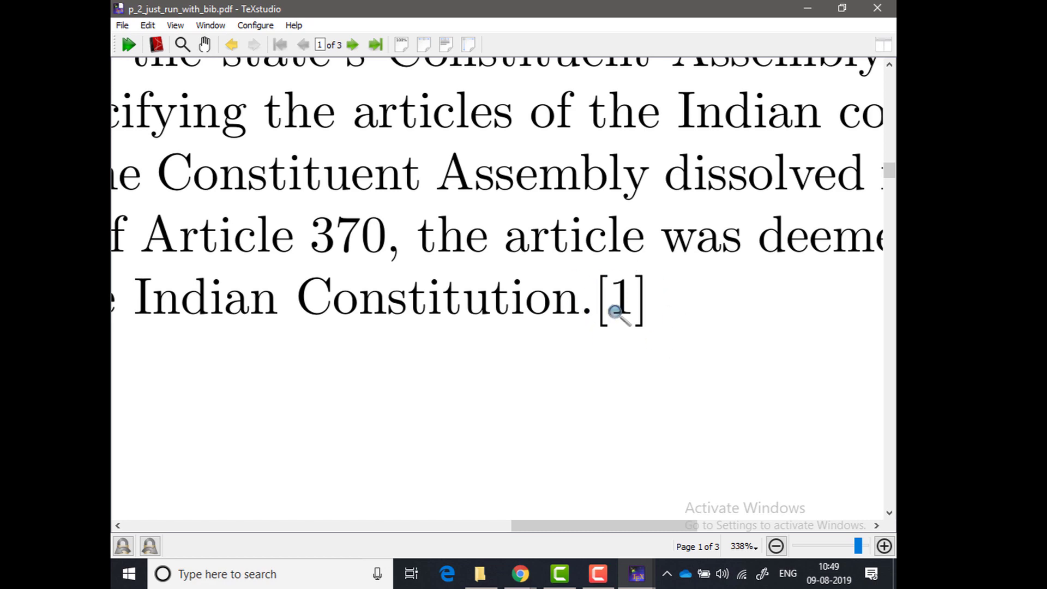
{"action": "scroll", "coordinate": [616, 311], "scroll_direction": "down", "scroll_amount": 6}
{"action": "scroll", "coordinate": [616, 311], "scroll_direction": "down", "scroll_amount": 2}
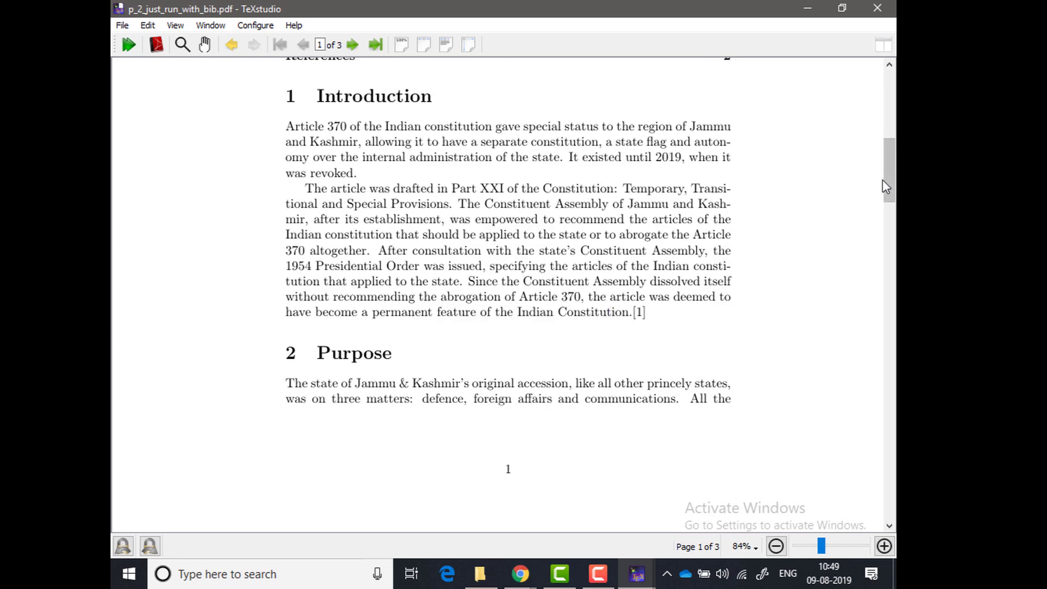
{"action": "left_click_drag", "start_coordinate": [890, 187], "coordinate": [836, 290]}
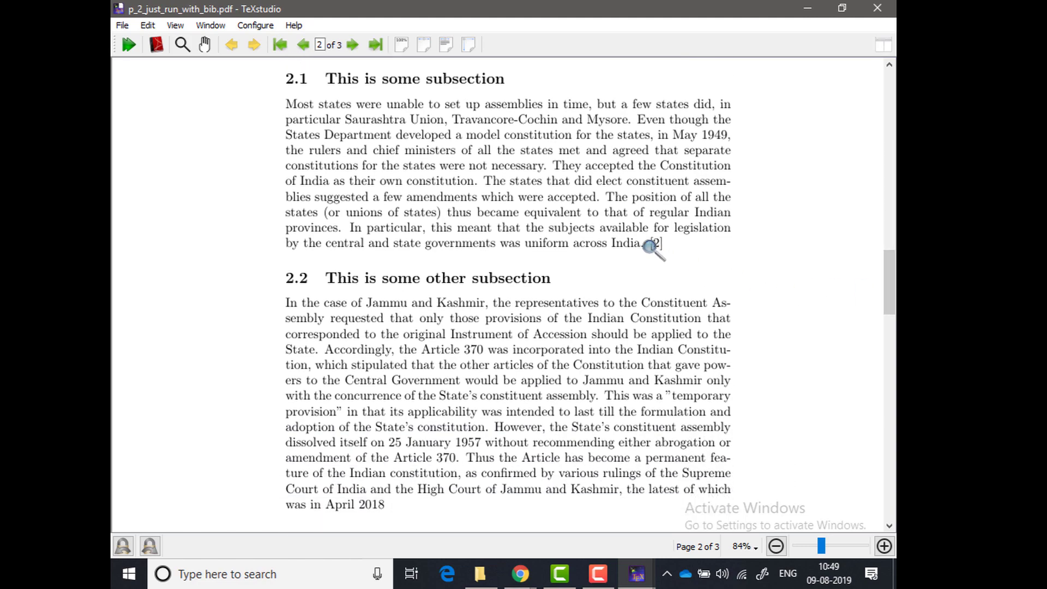
{"action": "scroll", "coordinate": [652, 248], "scroll_direction": "up", "scroll_amount": 2}
{"action": "scroll", "coordinate": [651, 248], "scroll_direction": "up", "scroll_amount": 4}
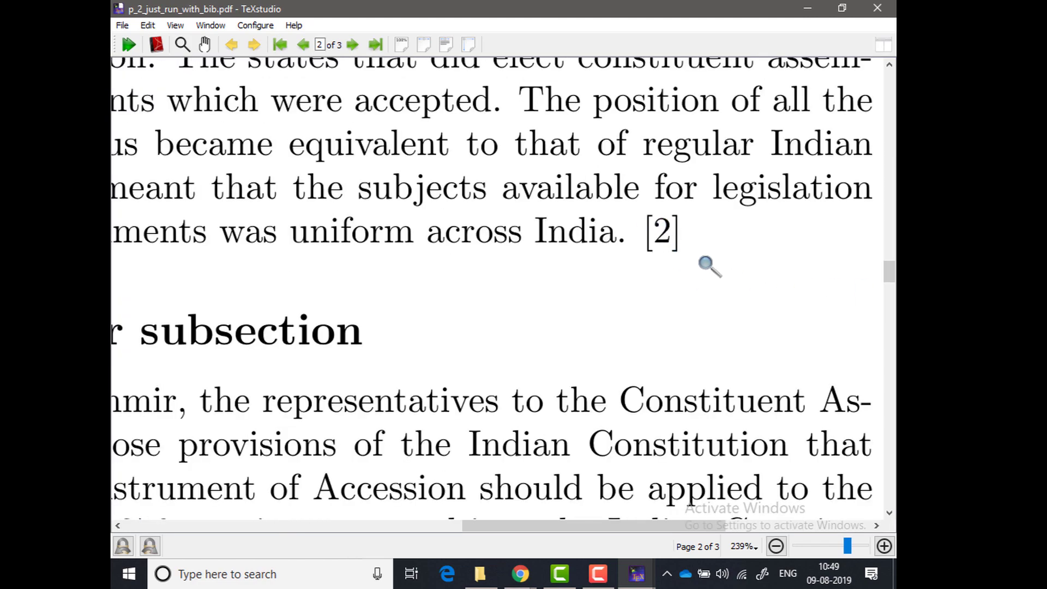
- Examine the References list on page 3 of the PDF up close
{"action": "scroll", "coordinate": [711, 272], "scroll_direction": "down", "scroll_amount": 6}
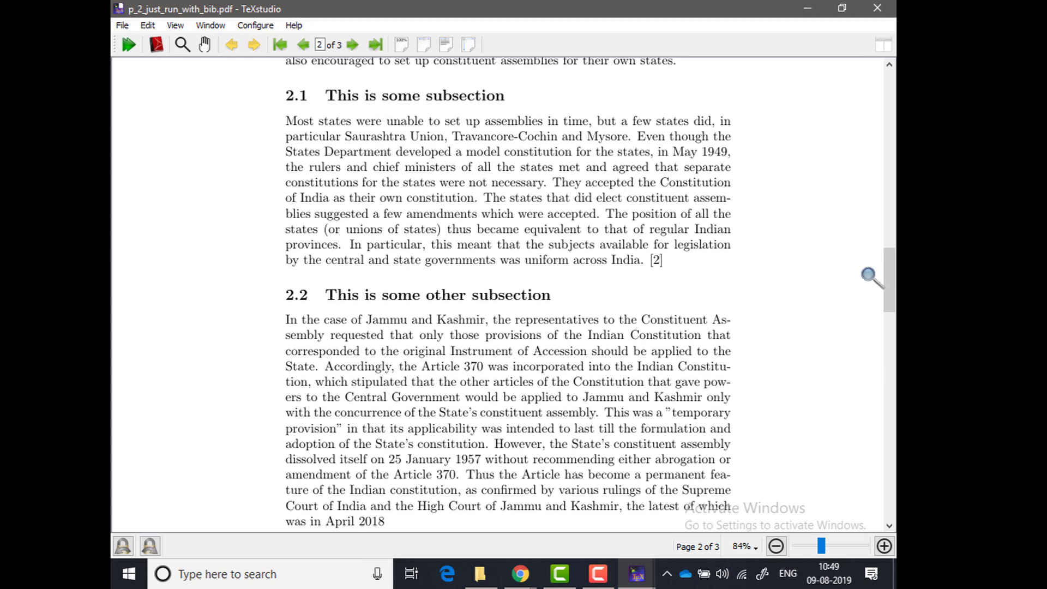
{"action": "left_click_drag", "start_coordinate": [892, 282], "coordinate": [892, 410]}
{"action": "scroll", "coordinate": [392, 252], "scroll_direction": "up", "scroll_amount": 4}
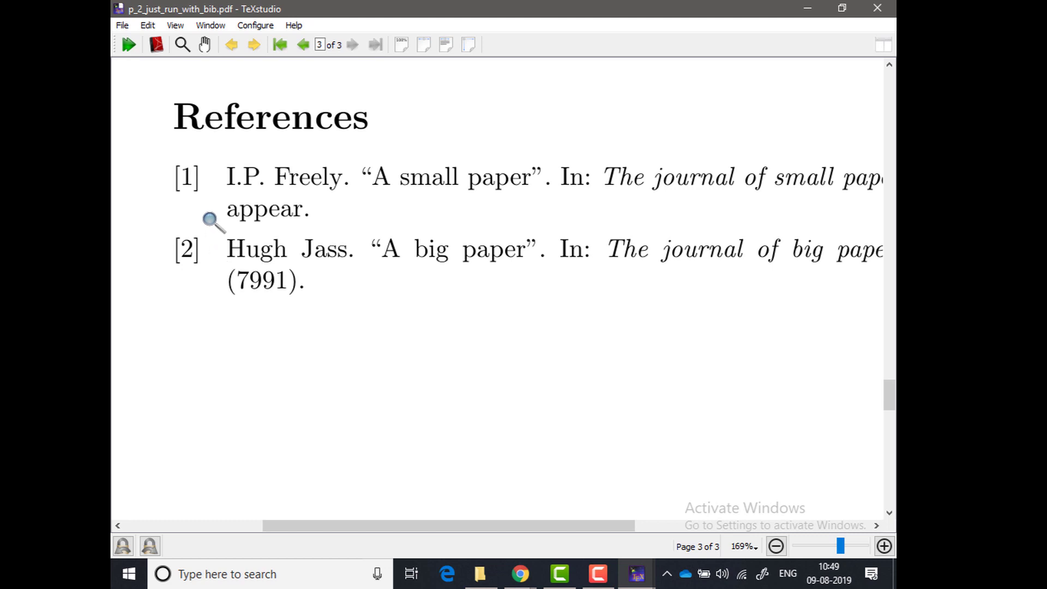
- Return to the LaTeX source and review the preamble from \documentclass to \begin{document}
{"action": "key", "text": "alt+Tab"}
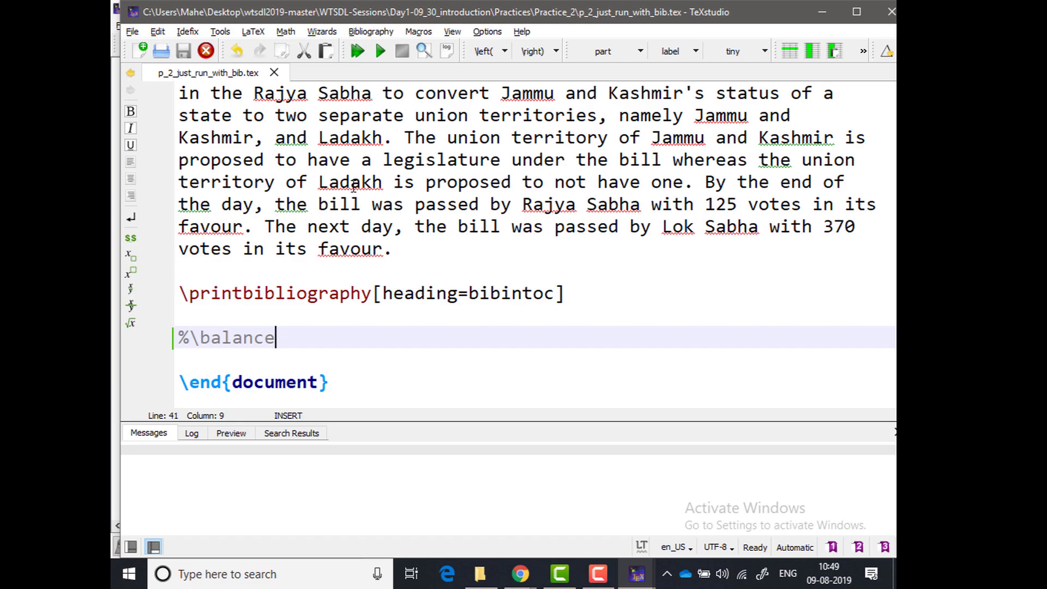
{"action": "scroll", "coordinate": [375, 229], "scroll_direction": "up", "scroll_amount": 15}
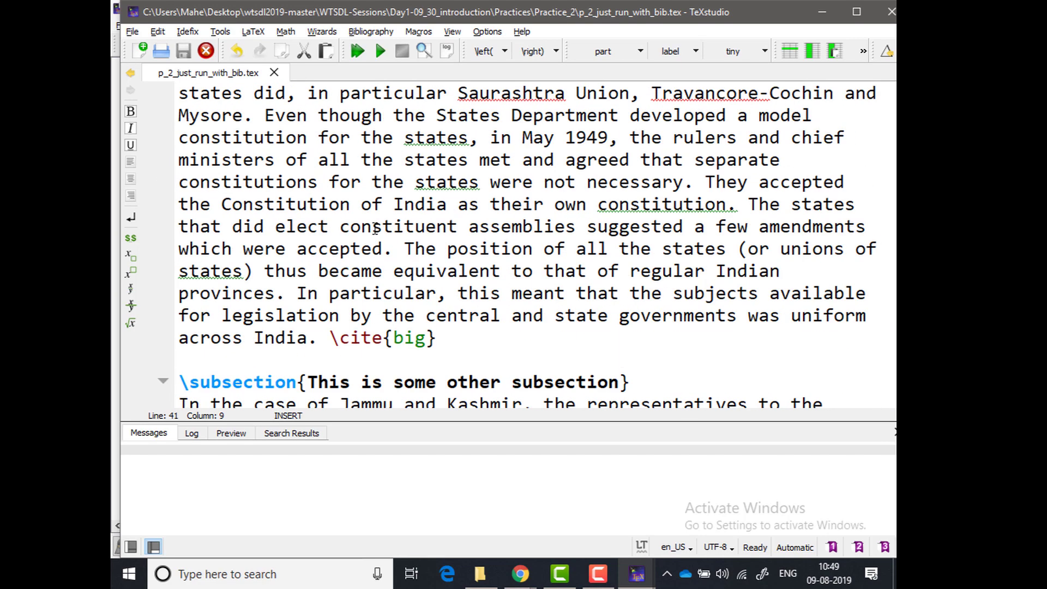
{"action": "scroll", "coordinate": [376, 229], "scroll_direction": "up", "scroll_amount": 2}
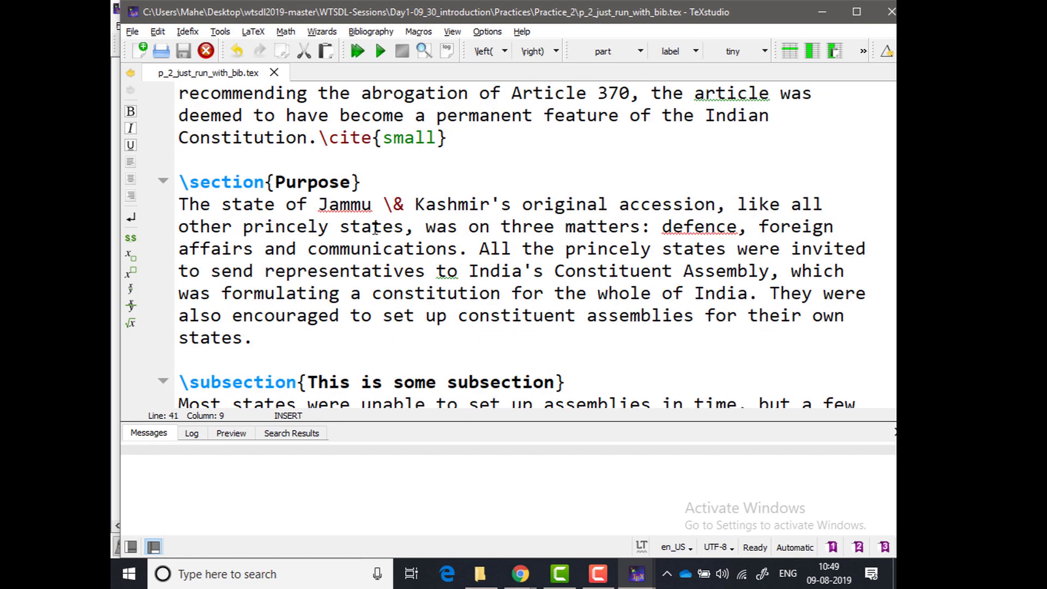
{"action": "scroll", "coordinate": [375, 229], "scroll_direction": "up", "scroll_amount": 15}
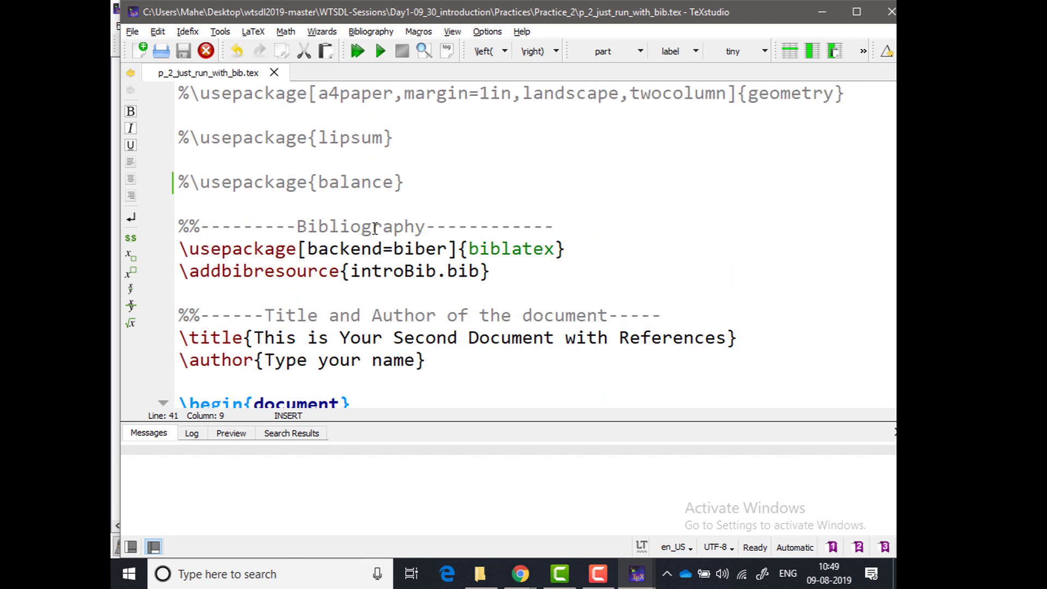
{"action": "scroll", "coordinate": [375, 229], "scroll_direction": "down", "scroll_amount": 1}
{"action": "scroll", "coordinate": [375, 229], "scroll_direction": "up", "scroll_amount": 2}
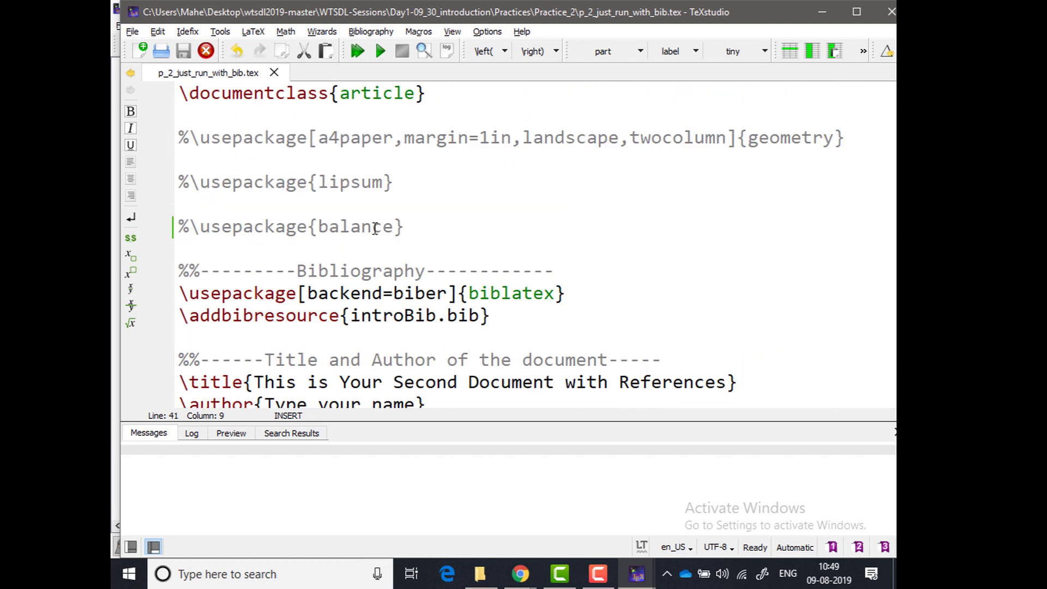
{"action": "scroll", "coordinate": [375, 229], "scroll_direction": "down", "scroll_amount": 2}
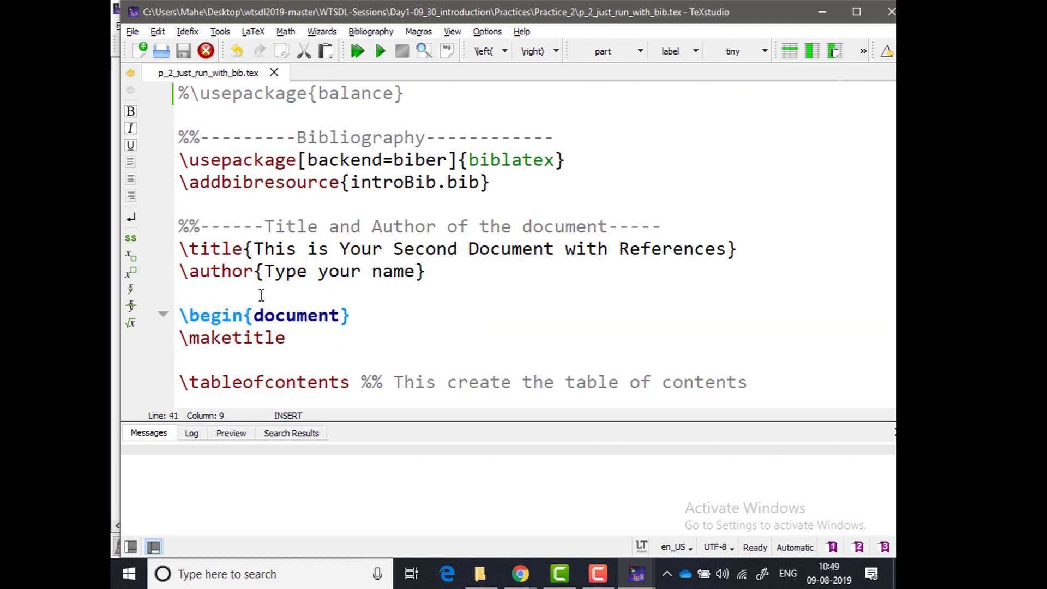
{"action": "left_click_drag", "start_coordinate": [261, 295], "coordinate": [256, 77]}
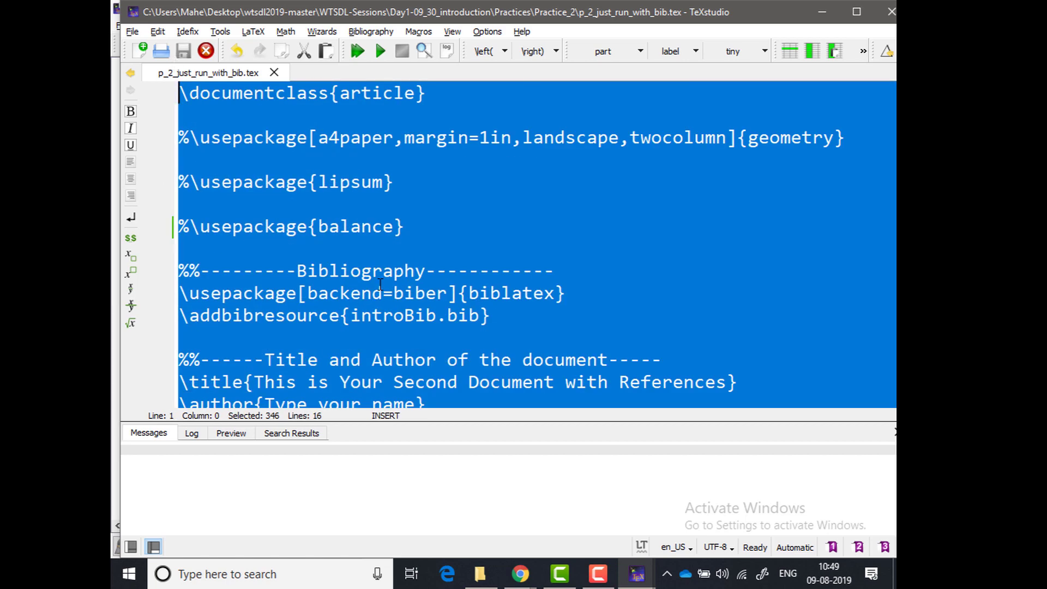
{"action": "scroll", "coordinate": [382, 281], "scroll_direction": "down", "scroll_amount": 3}
{"action": "left_click", "coordinate": [408, 248]}
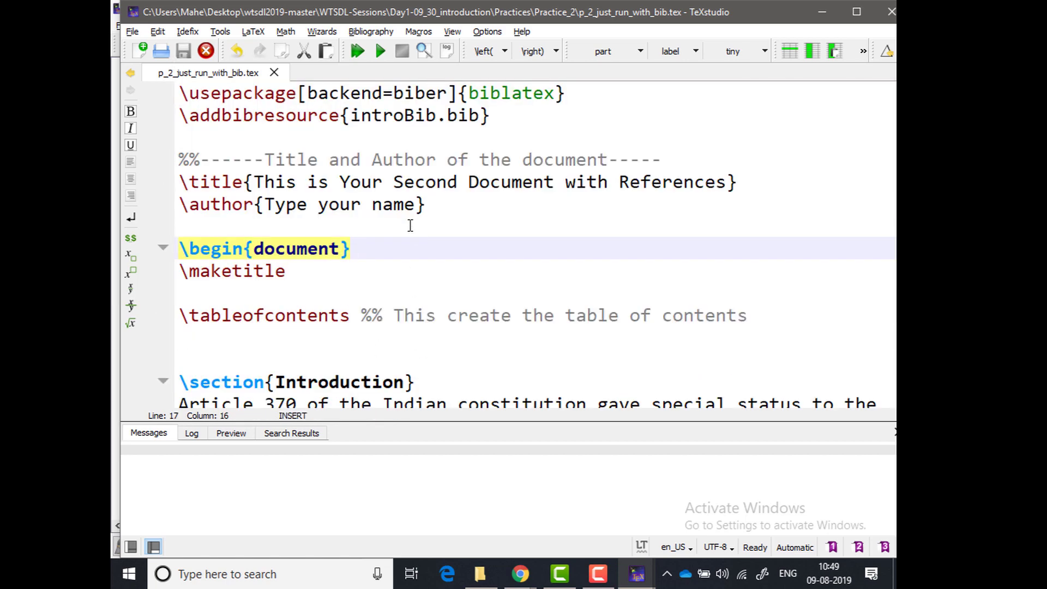
- Replace the placeholder text in the \author command with the author's full name
{"action": "left_click_drag", "start_coordinate": [418, 207], "coordinate": [261, 206]}
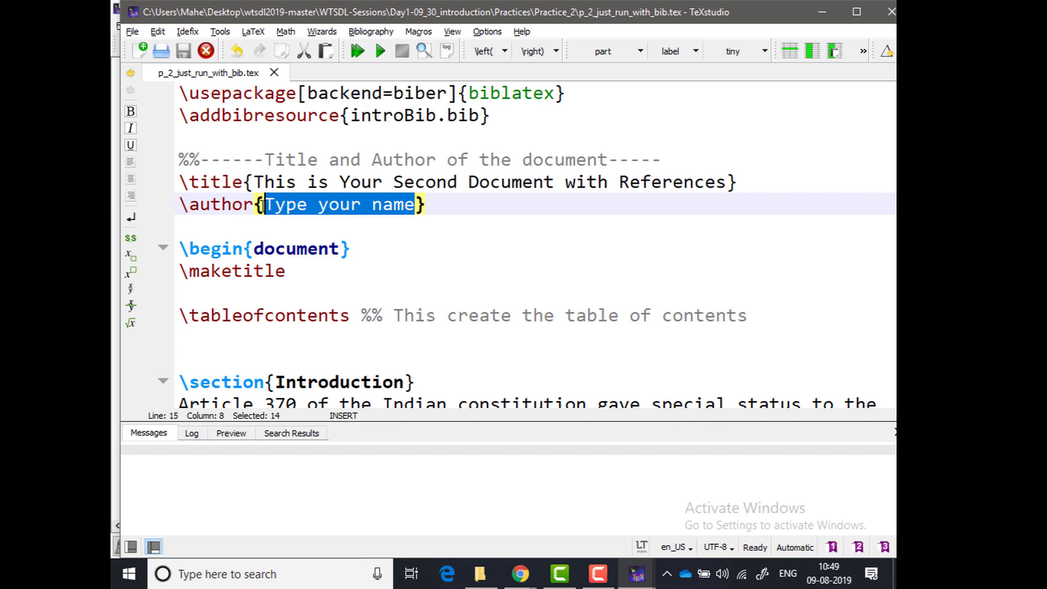
{"action": "type", "text": "David RJ"}
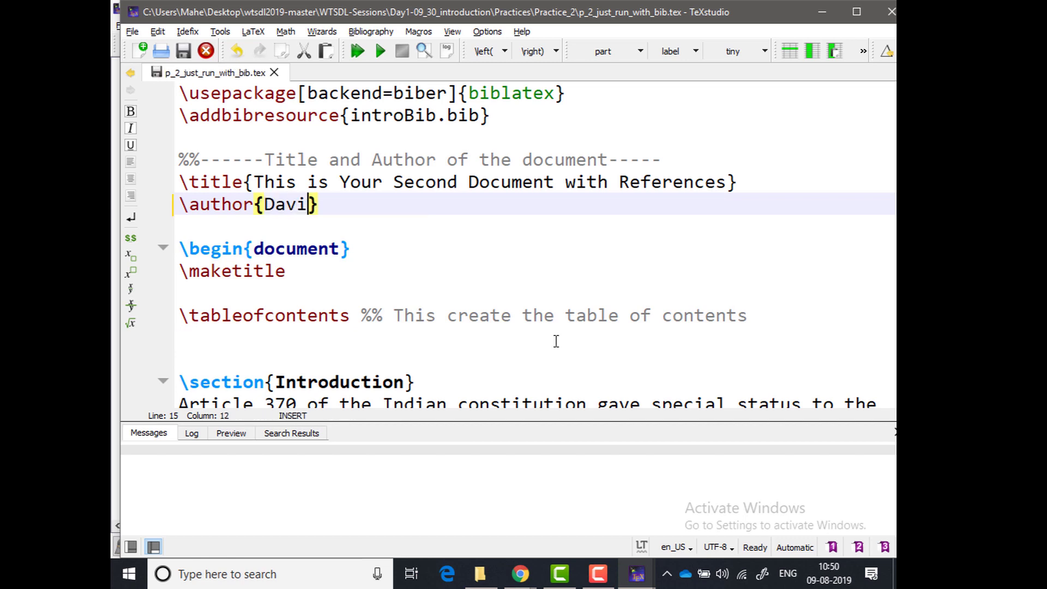
{"action": "key", "text": "BackSpace"}
{"action": "type", "text": "aj Micheal"}
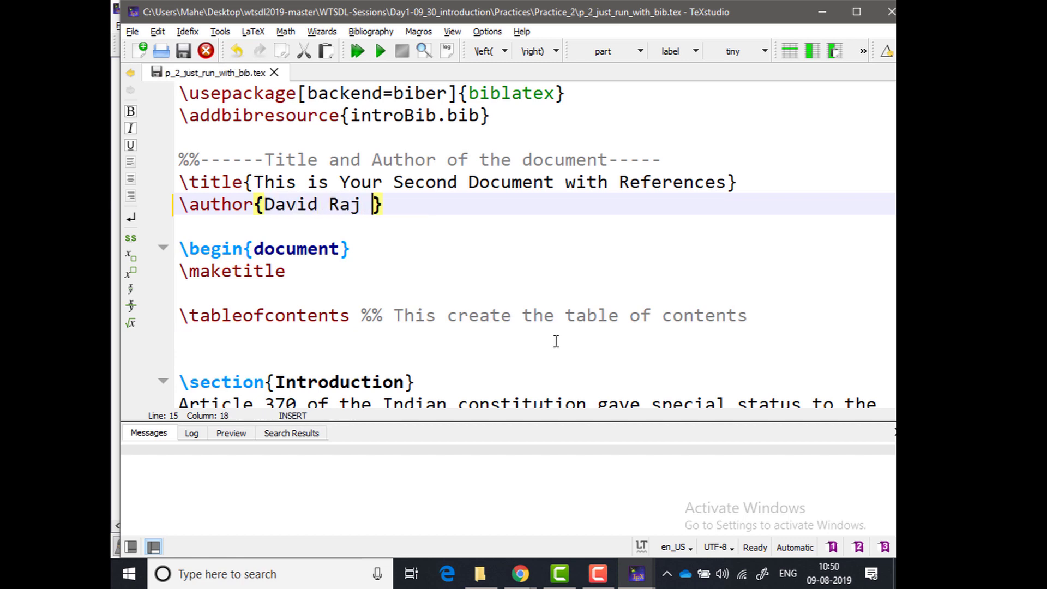
- Add the line \date{August 2019} below the \author command and save the file
{"action": "key", "text": "Down"}
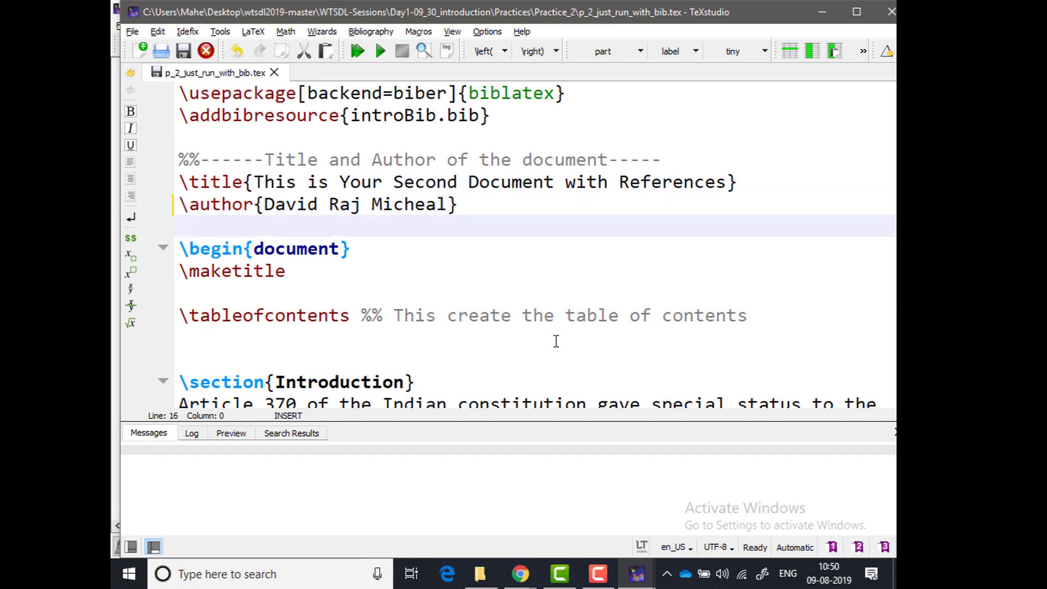
{"action": "type", "text": "\\date"}
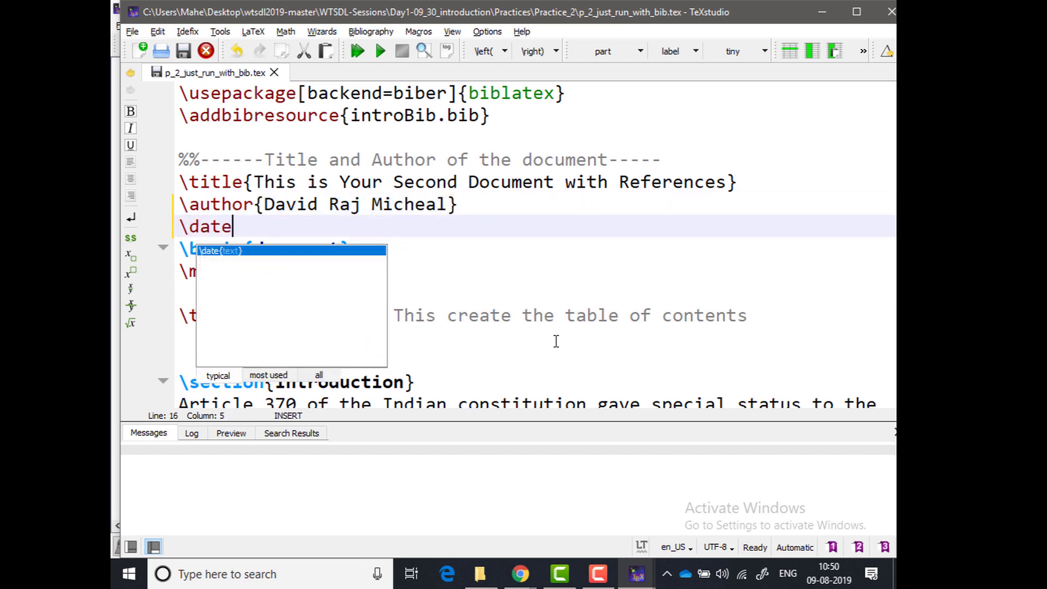
{"action": "type", "text": "{}"}
{"action": "key", "text": "Left"}
{"action": "type", "text": "Augs"}
{"action": "key", "text": "BackSpace"}
{"action": "type", "text": "u"}
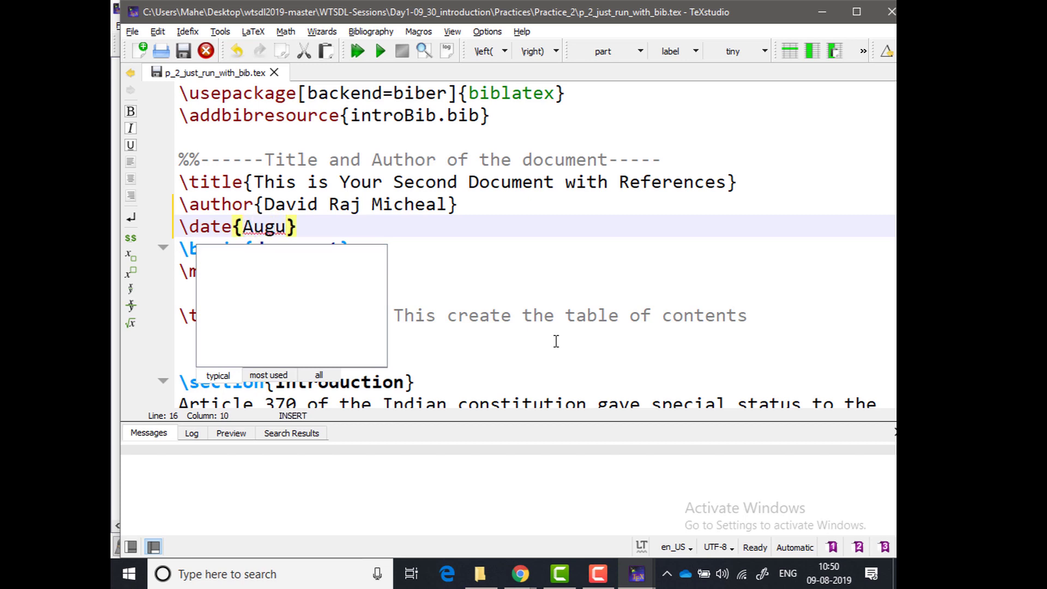
{"action": "type", "text": "st "}
{"action": "type", "text": "2019"}
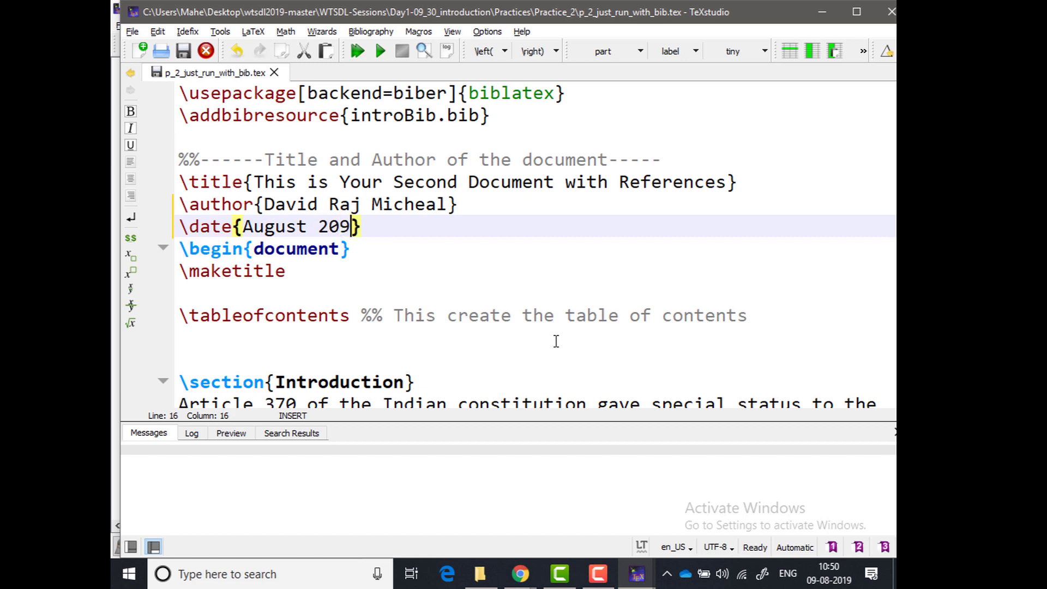
{"action": "key", "text": "BackSpace"}
{"action": "key", "text": "BackSpace"}
{"action": "type", "text": "19"}
{"action": "key", "text": "ctrl+s"}
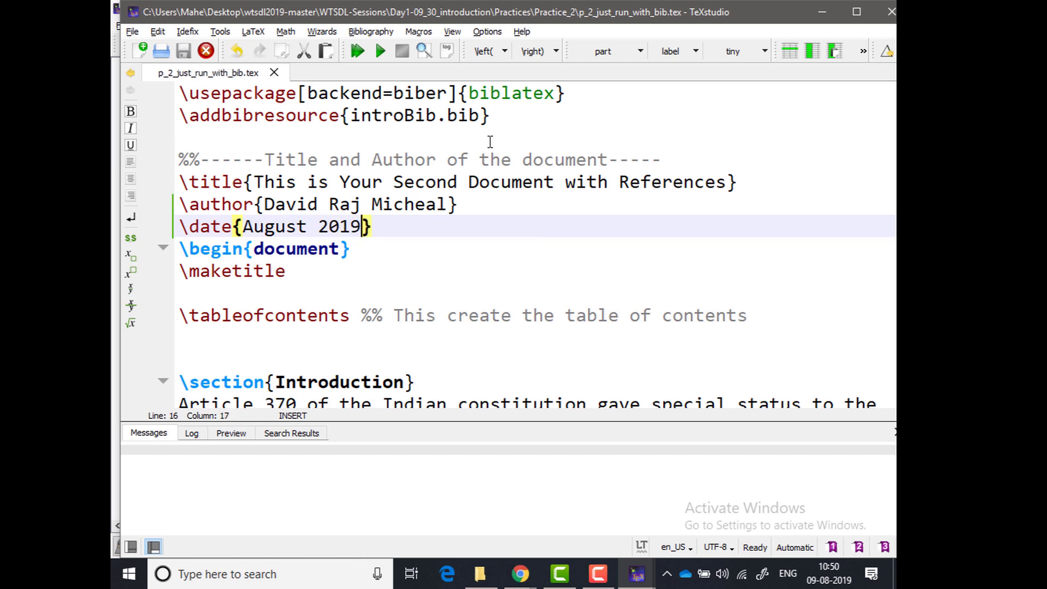
- Compile the document and check the title block and Introduction on page 1 of the PDF
{"action": "left_click", "coordinate": [381, 51]}
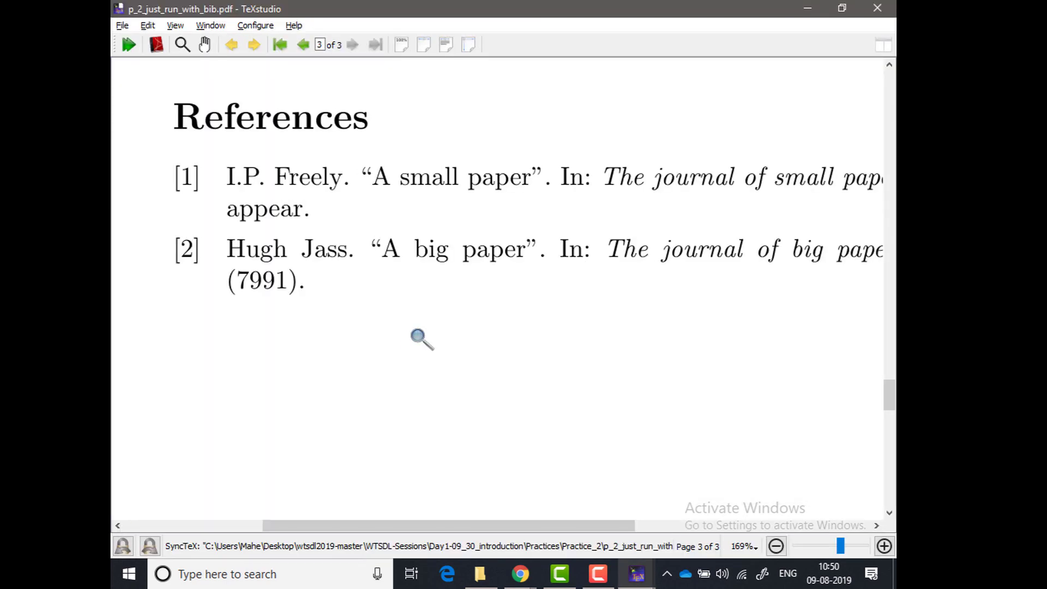
{"action": "scroll", "coordinate": [477, 306], "scroll_direction": "up", "scroll_amount": 4}
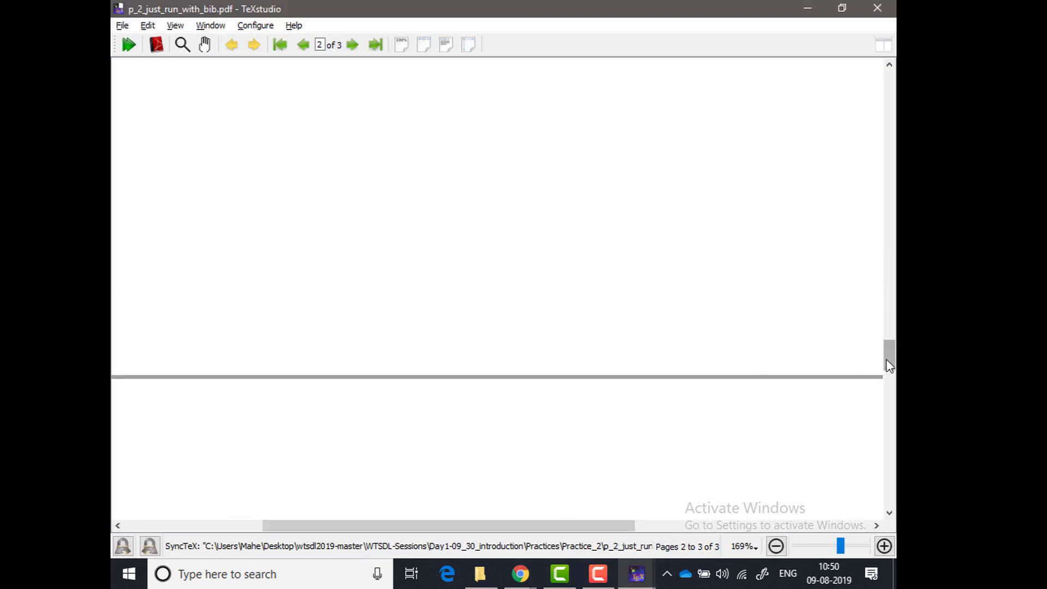
{"action": "left_click_drag", "start_coordinate": [886, 359], "coordinate": [885, 90]}
{"action": "scroll", "coordinate": [640, 249], "scroll_direction": "down", "scroll_amount": 5}
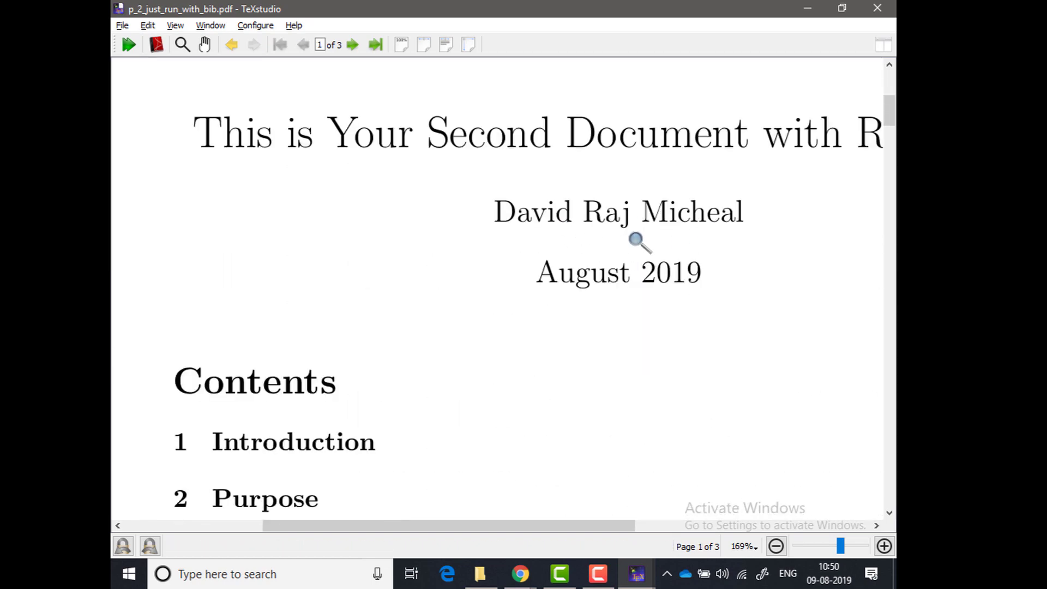
{"action": "scroll", "coordinate": [635, 244], "scroll_direction": "down", "scroll_amount": 4}
{"action": "scroll", "coordinate": [631, 248], "scroll_direction": "down", "scroll_amount": 7}
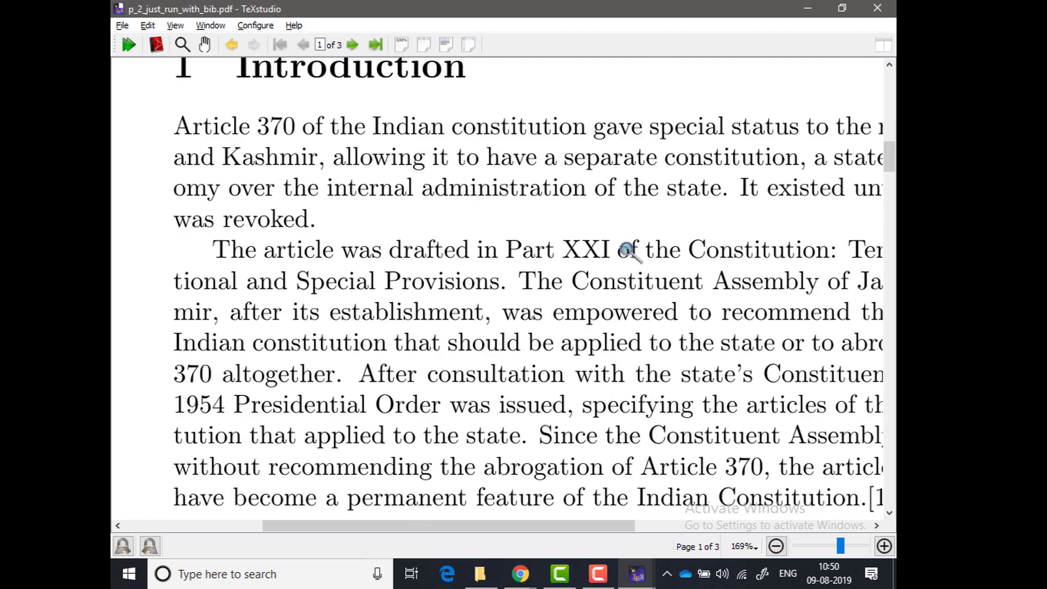
- Return to the source and examine the \cite{small} command ending the Introduction, including its bibliography entry details
{"action": "key", "text": "alt+Tab"}
{"action": "scroll", "coordinate": [503, 263], "scroll_direction": "down", "scroll_amount": 4}
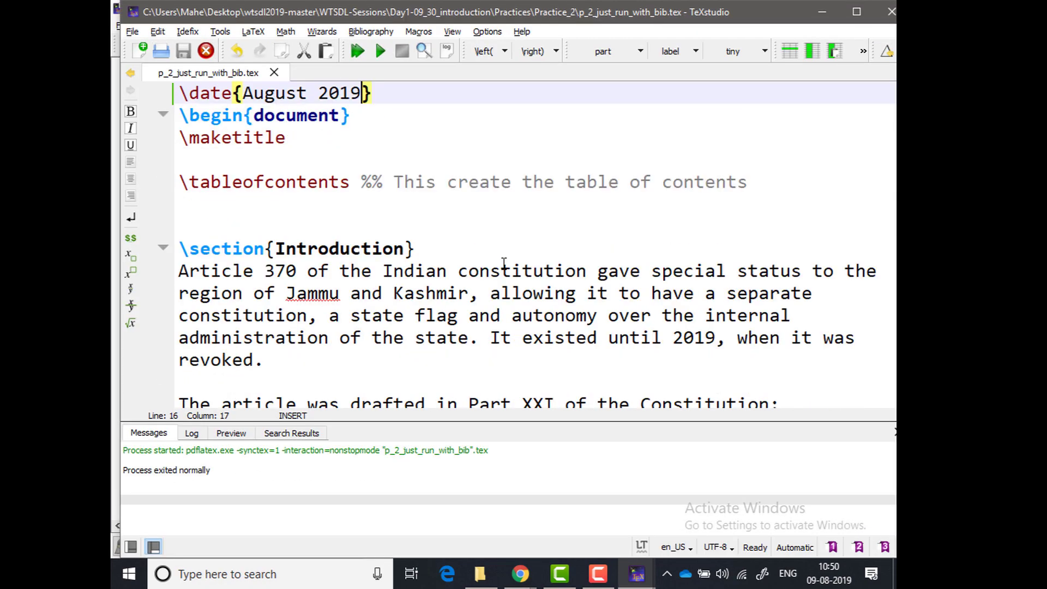
{"action": "scroll", "coordinate": [452, 250], "scroll_direction": "down", "scroll_amount": 2}
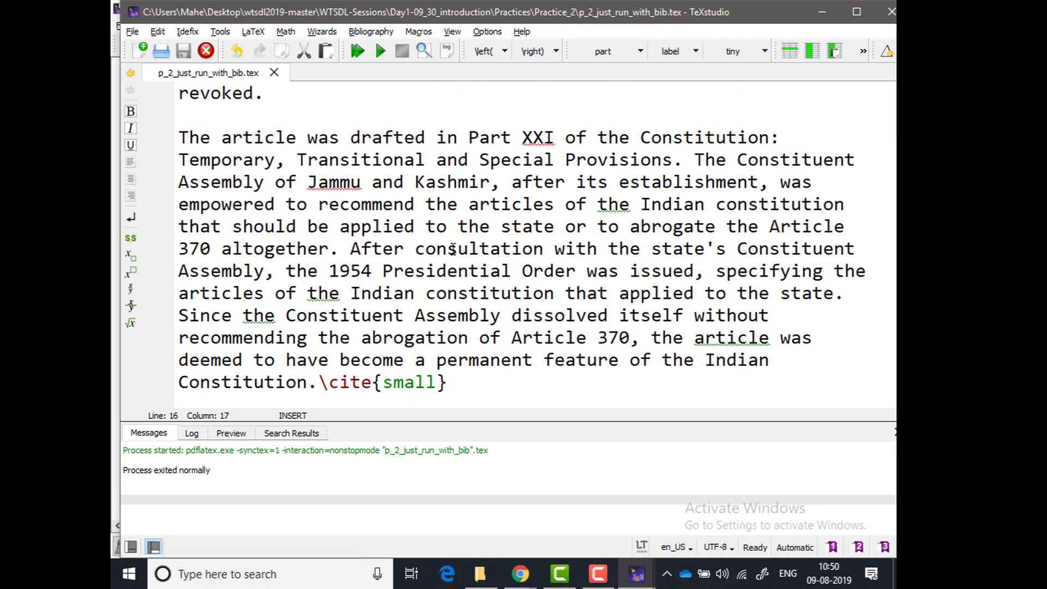
{"action": "scroll", "coordinate": [463, 257], "scroll_direction": "up", "scroll_amount": 3}
{"action": "scroll", "coordinate": [400, 242], "scroll_direction": "down", "scroll_amount": 5}
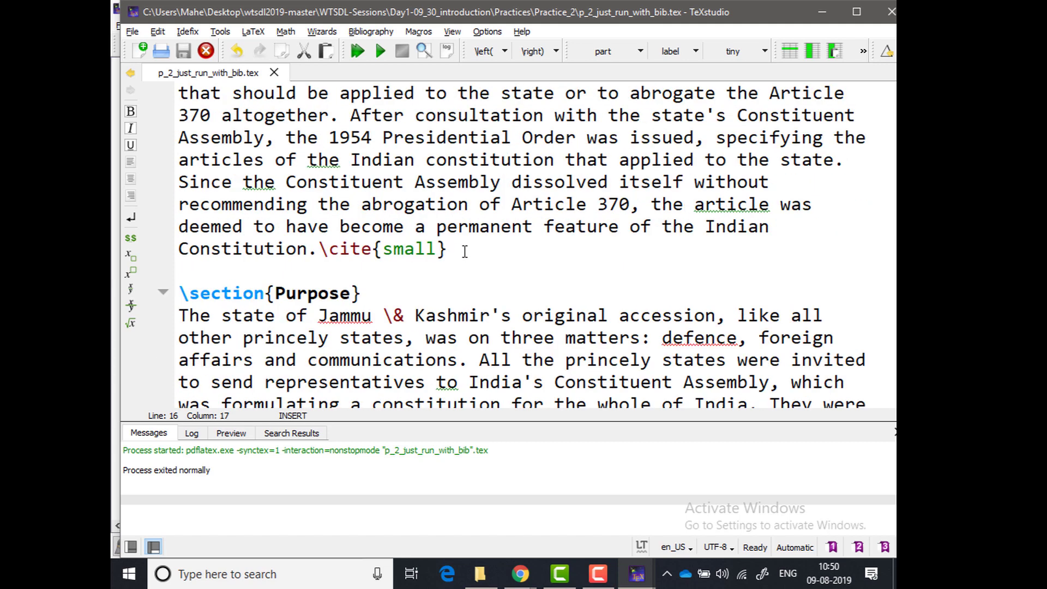
{"action": "left_click", "coordinate": [466, 245]}
{"action": "key", "text": "ctrl+shift+Left"}
{"action": "key", "text": "ctrl+shift+Left"}
{"action": "key", "text": "ctrl+shift+Left"}
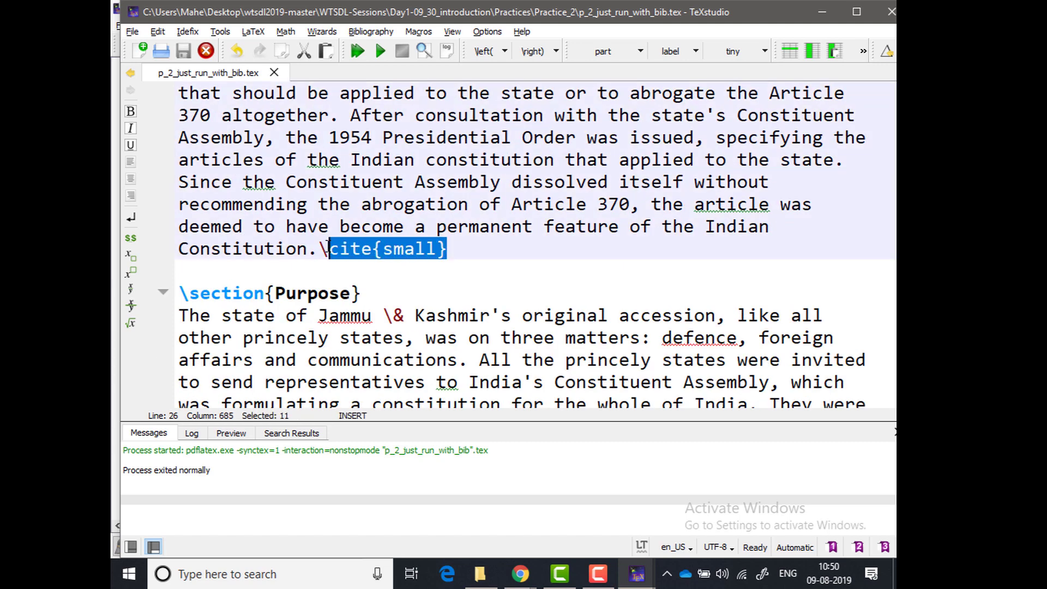
{"action": "key", "text": "Right"}
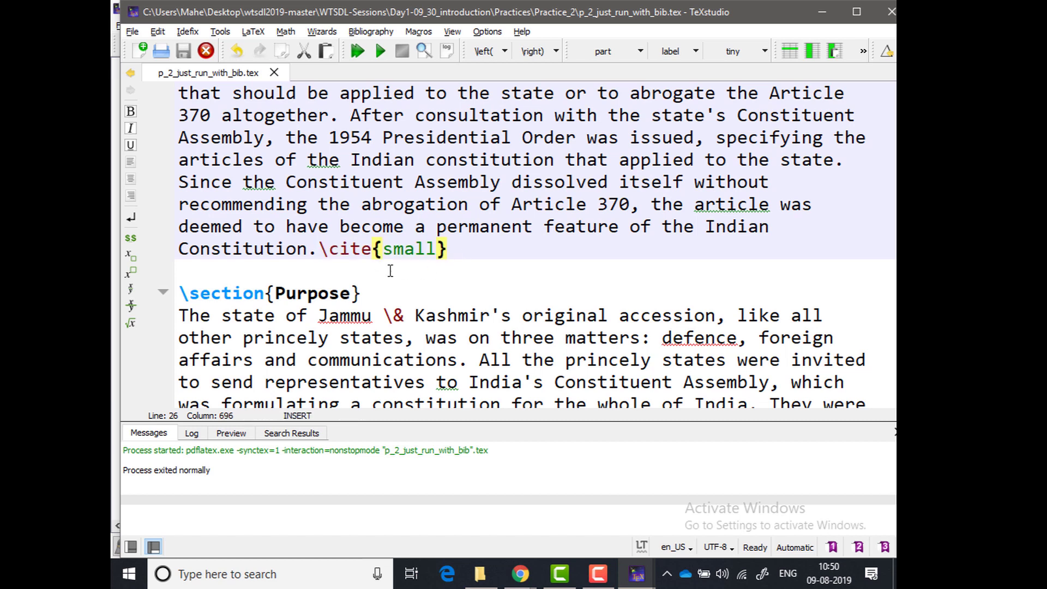
{"action": "mouse_move", "coordinate": [395, 257]}
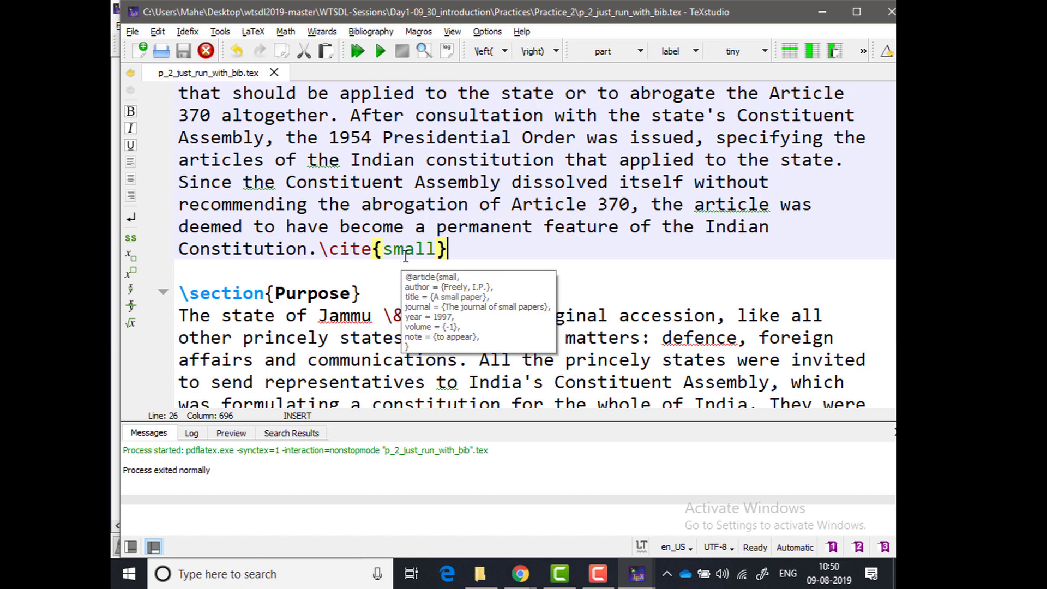
- Examine the \cite{big} command ending the first subsection and the \printbibliography[heading=bibintoc] line near the document's end
{"action": "scroll", "coordinate": [425, 267], "scroll_direction": "down", "scroll_amount": 7}
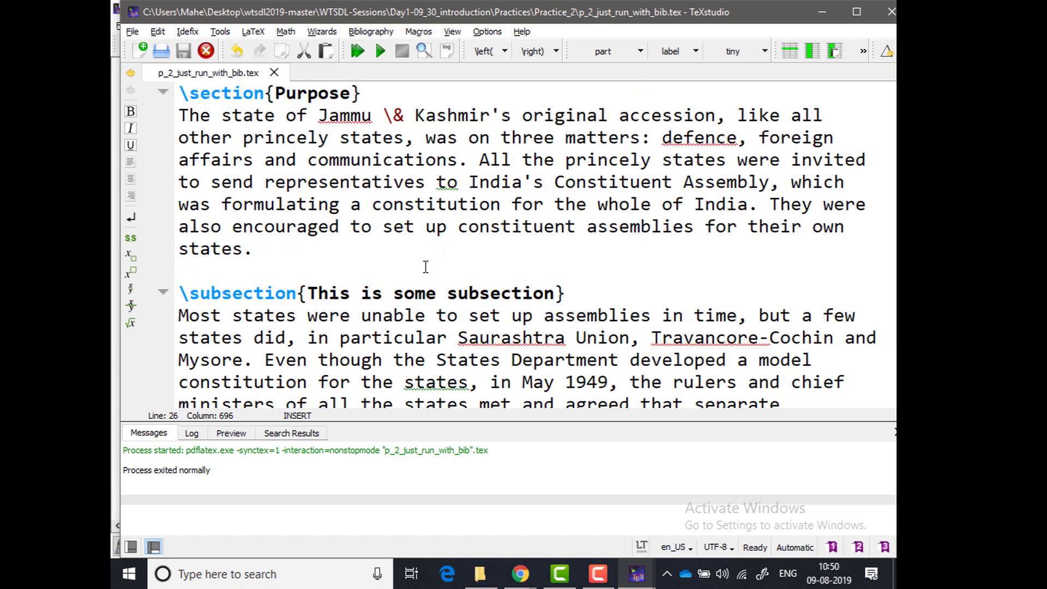
{"action": "scroll", "coordinate": [425, 267], "scroll_direction": "down", "scroll_amount": 1}
{"action": "scroll", "coordinate": [425, 268], "scroll_direction": "up", "scroll_amount": 2}
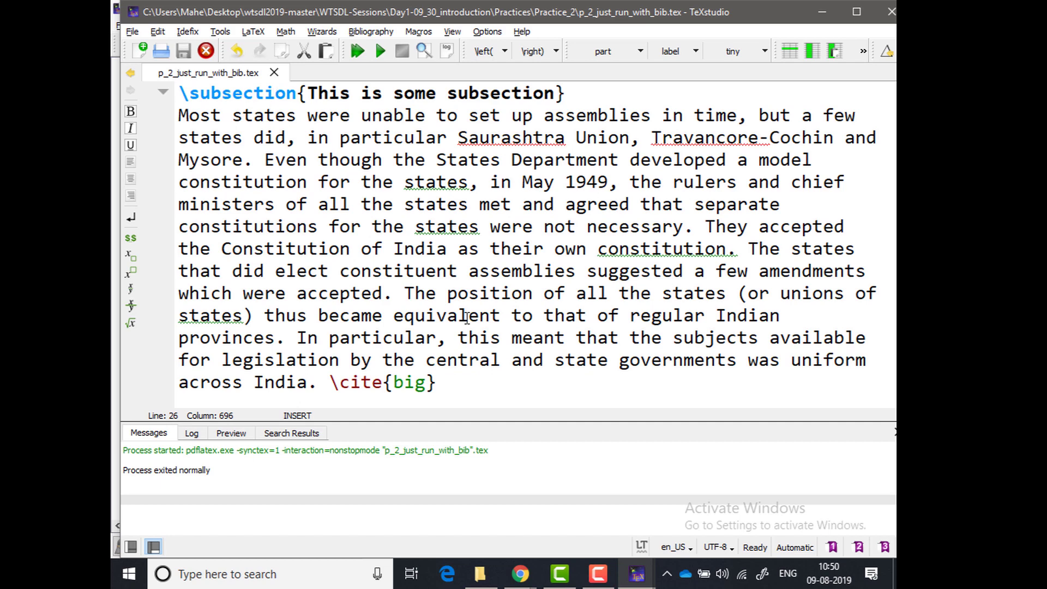
{"action": "scroll", "coordinate": [466, 316], "scroll_direction": "down", "scroll_amount": 2}
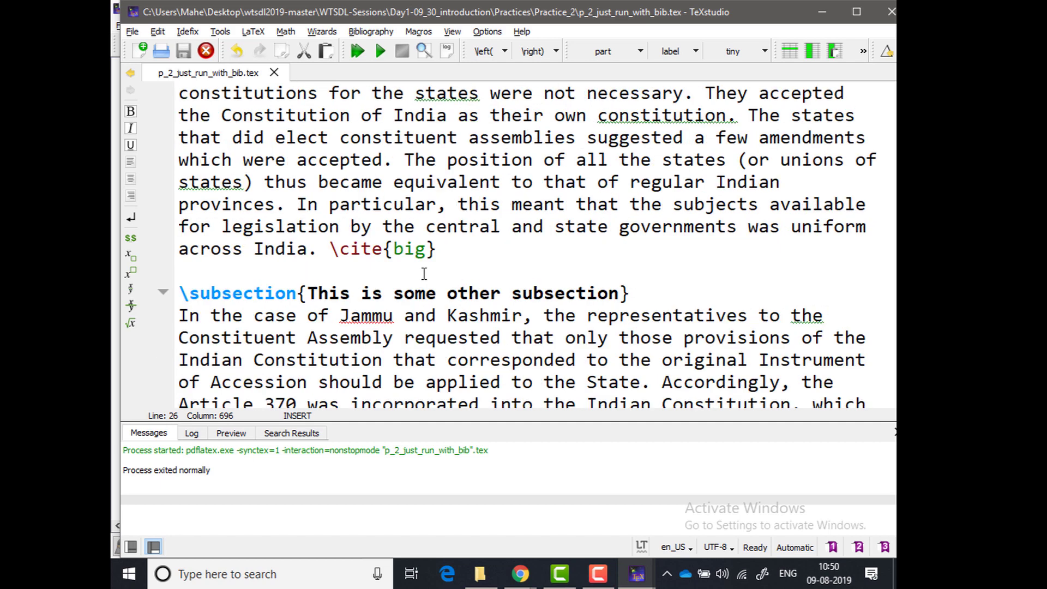
{"action": "scroll", "coordinate": [424, 273], "scroll_direction": "up", "scroll_amount": 1, "text": "ctrl"}
{"action": "scroll", "coordinate": [424, 272], "scroll_direction": "down", "scroll_amount": 2}
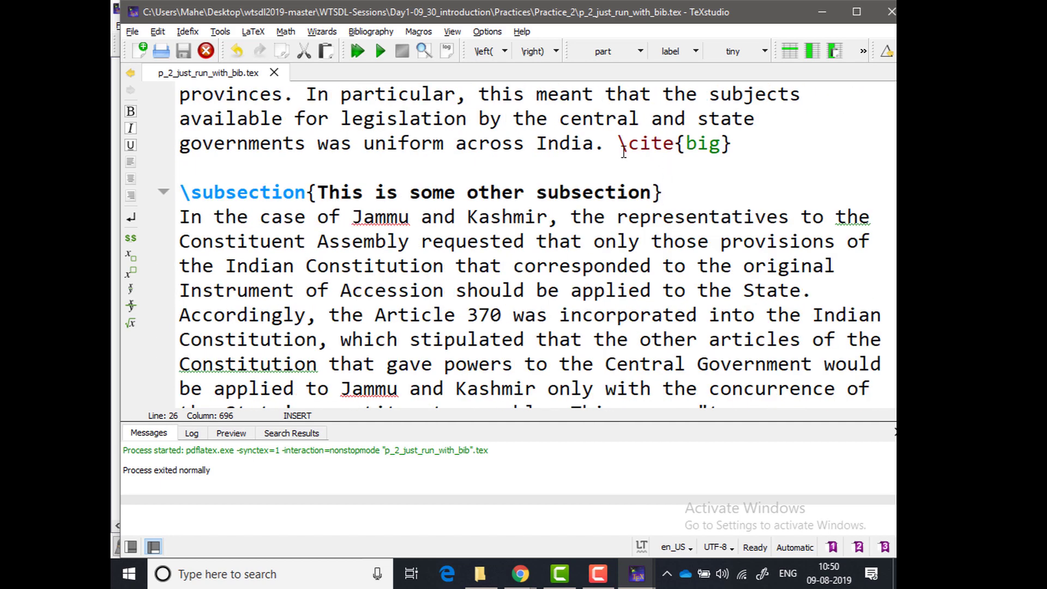
{"action": "left_click_drag", "start_coordinate": [621, 143], "coordinate": [733, 144]}
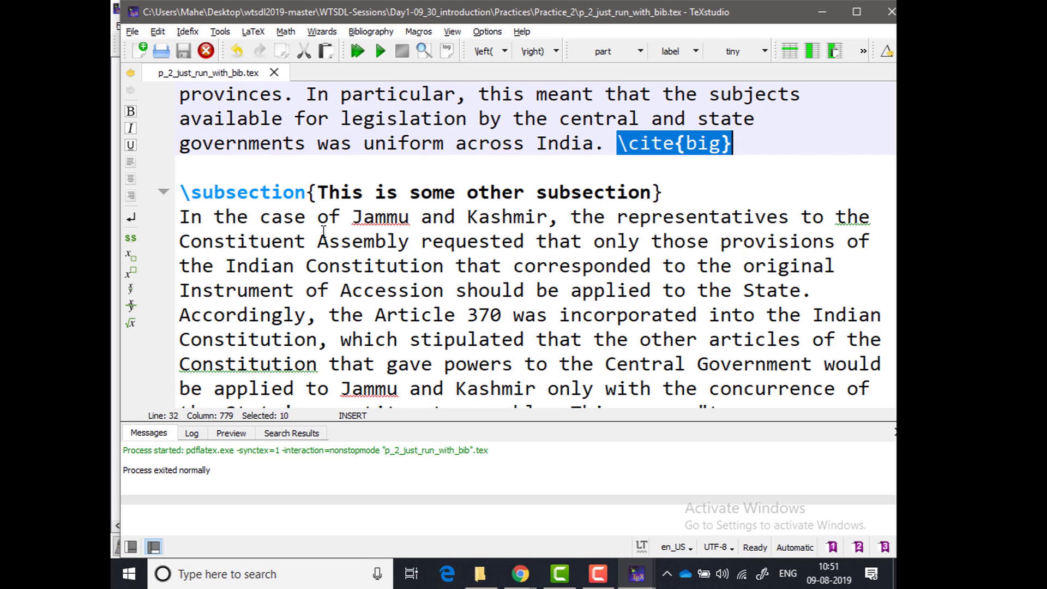
{"action": "scroll", "coordinate": [324, 232], "scroll_direction": "down", "scroll_amount": 10}
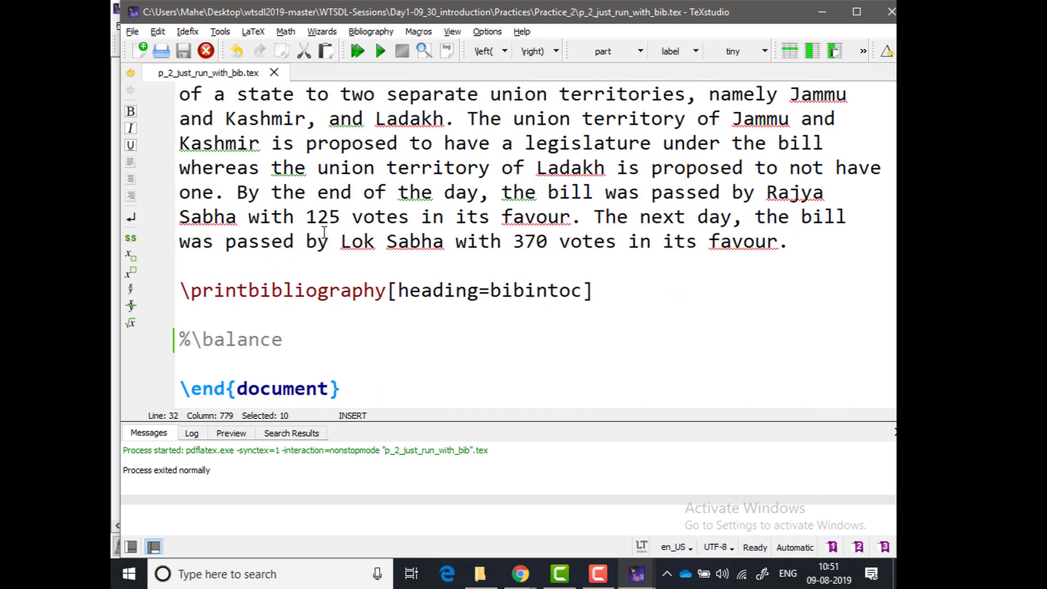
{"action": "left_click_drag", "start_coordinate": [607, 293], "coordinate": [179, 291]}
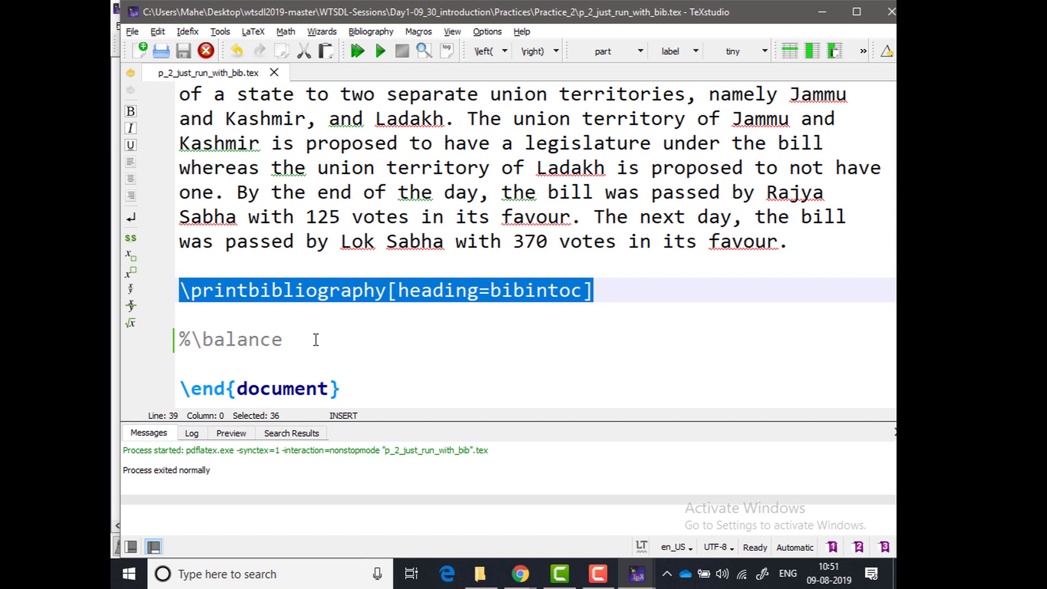
- Remove the [heading=bibintoc] option from the \printbibliography command and recompile the document
{"action": "left_click", "coordinate": [609, 298]}
{"action": "left_click", "coordinate": [388, 294]}
{"action": "left_click_drag", "start_coordinate": [389, 295], "coordinate": [659, 299]}
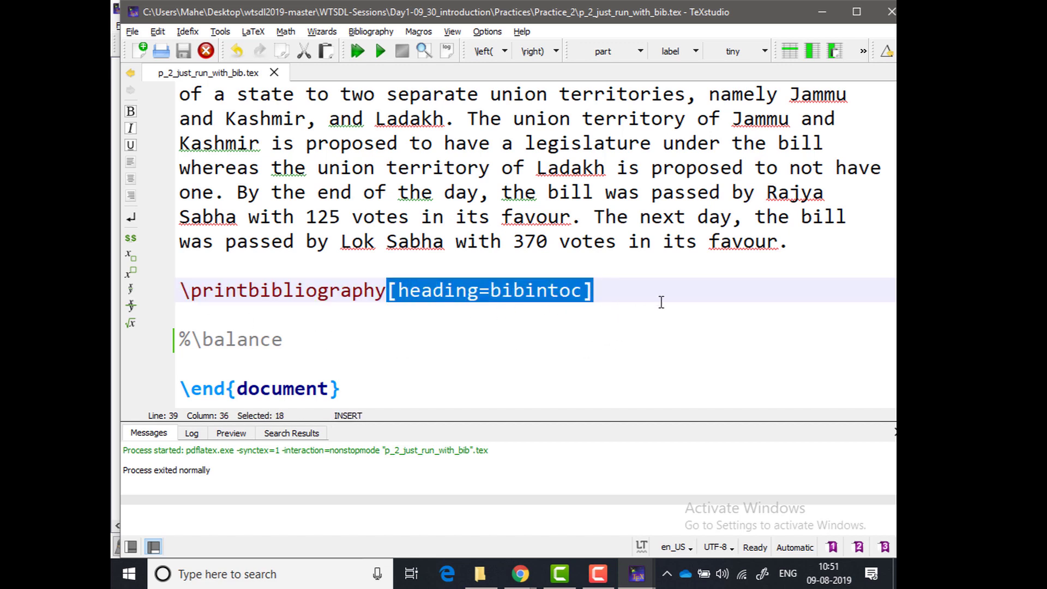
{"action": "key", "text": "Delete"}
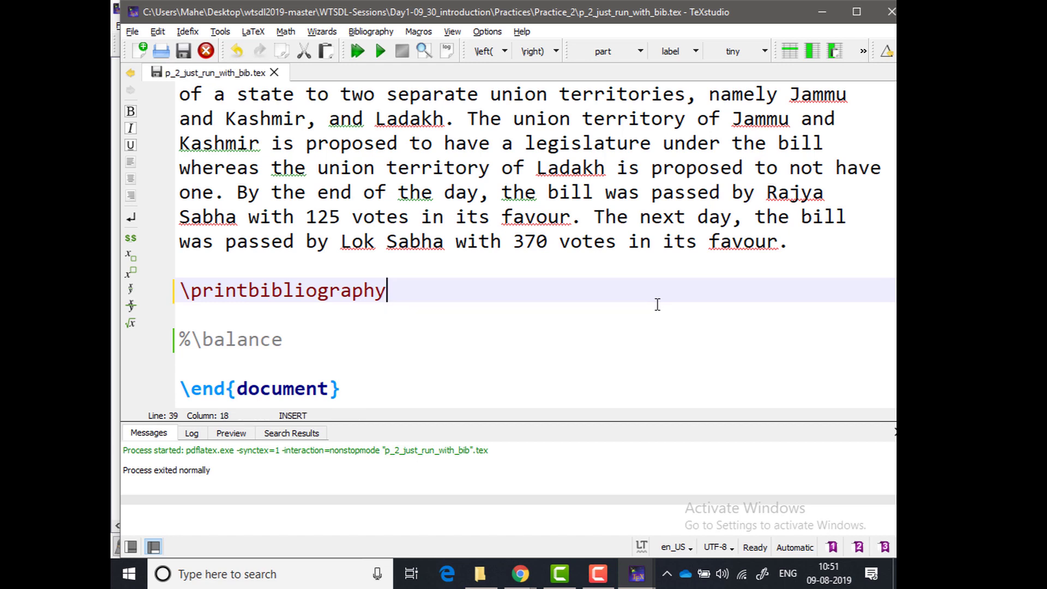
{"action": "key", "text": "F6"}
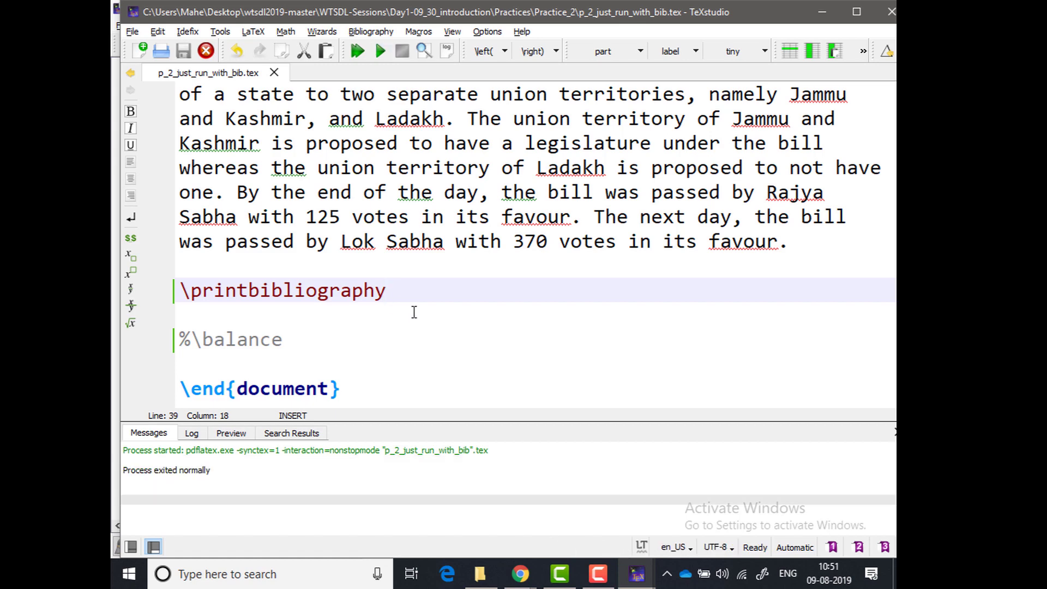
- Check the References section on page 3 of the PDF, then close the PDF viewer and the source document
{"action": "key", "text": "alt+Tab"}
{"action": "scroll", "coordinate": [416, 303], "scroll_direction": "down", "scroll_amount": 8}
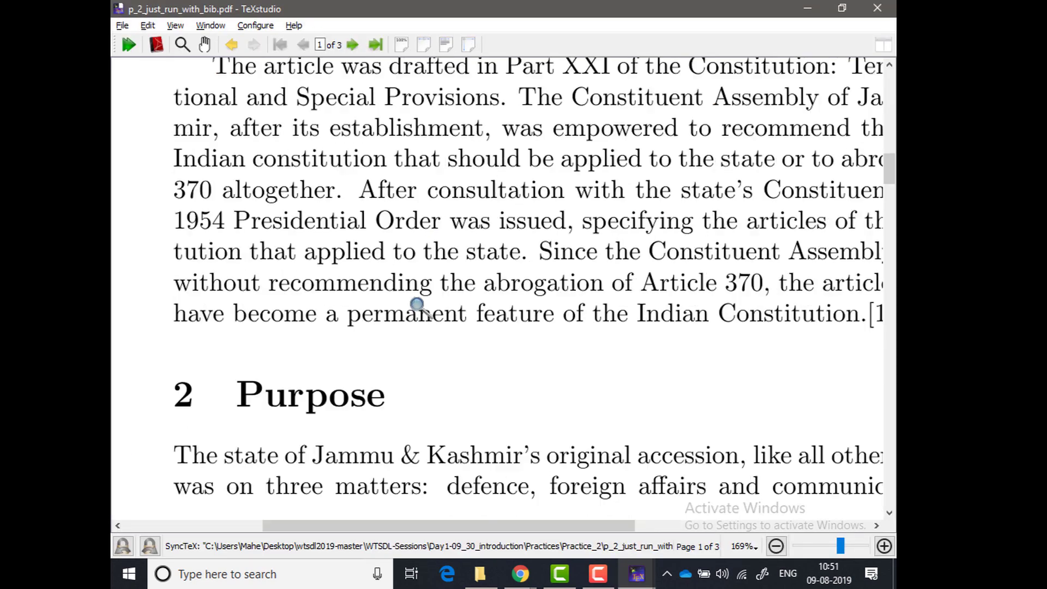
{"action": "left_click_drag", "start_coordinate": [889, 202], "coordinate": [564, 413]}
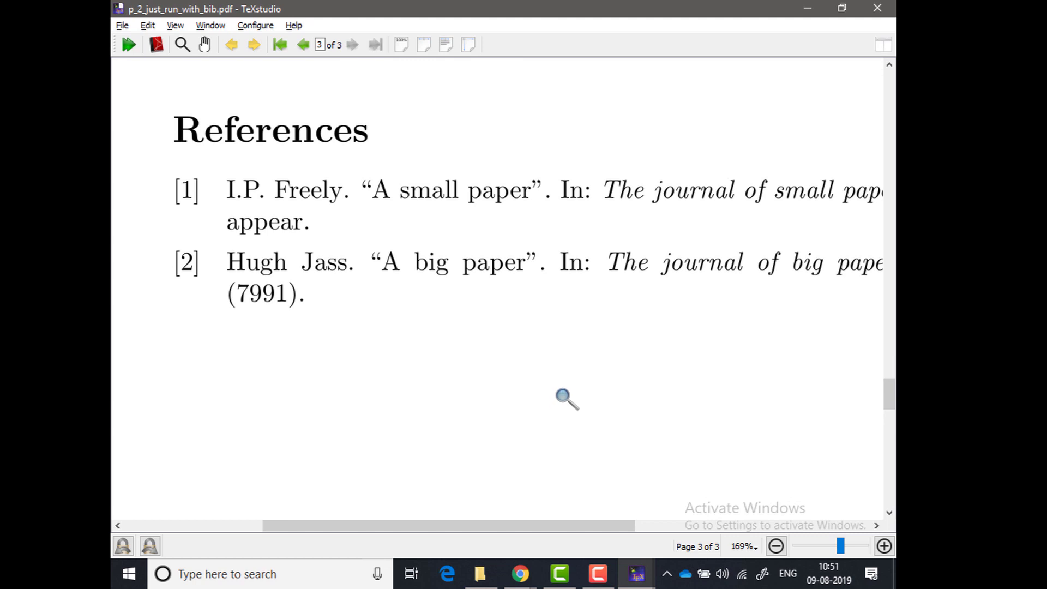
{"action": "left_click", "coordinate": [877, 8]}
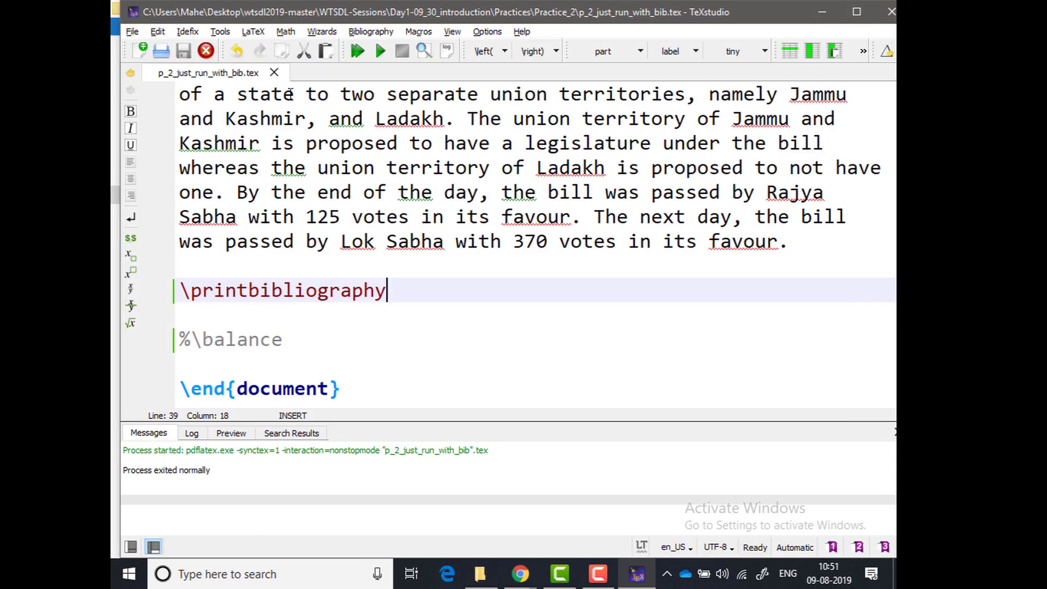
{"action": "left_click", "coordinate": [273, 74]}
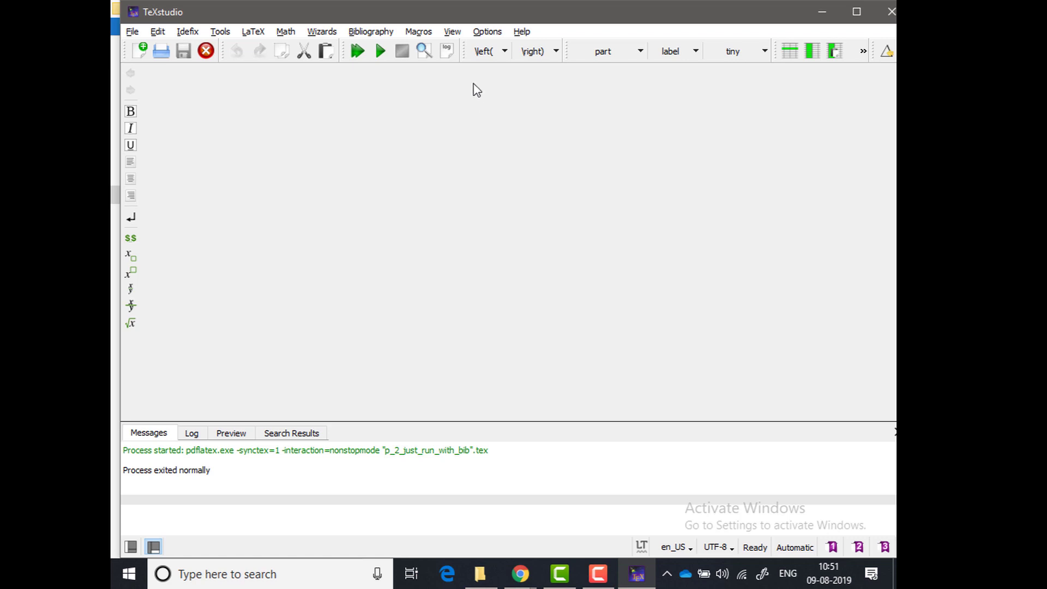
- Open the TeXstudio configuration, set the default bibliography tool to Biber in the build settings, and apply it
{"action": "left_click", "coordinate": [490, 34]}
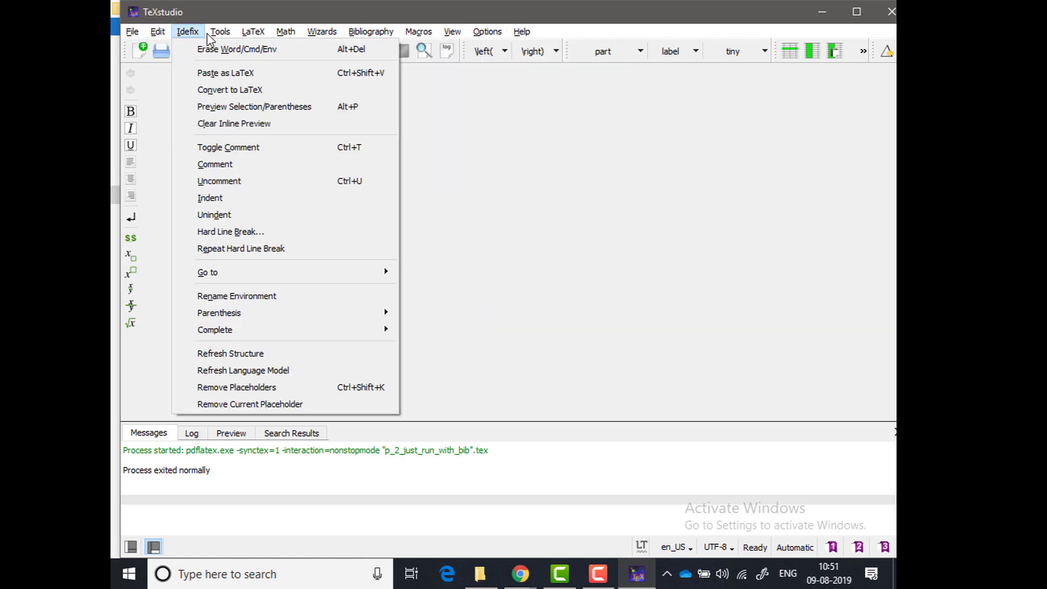
{"action": "mouse_move", "coordinate": [248, 39]}
{"action": "mouse_move", "coordinate": [285, 31]}
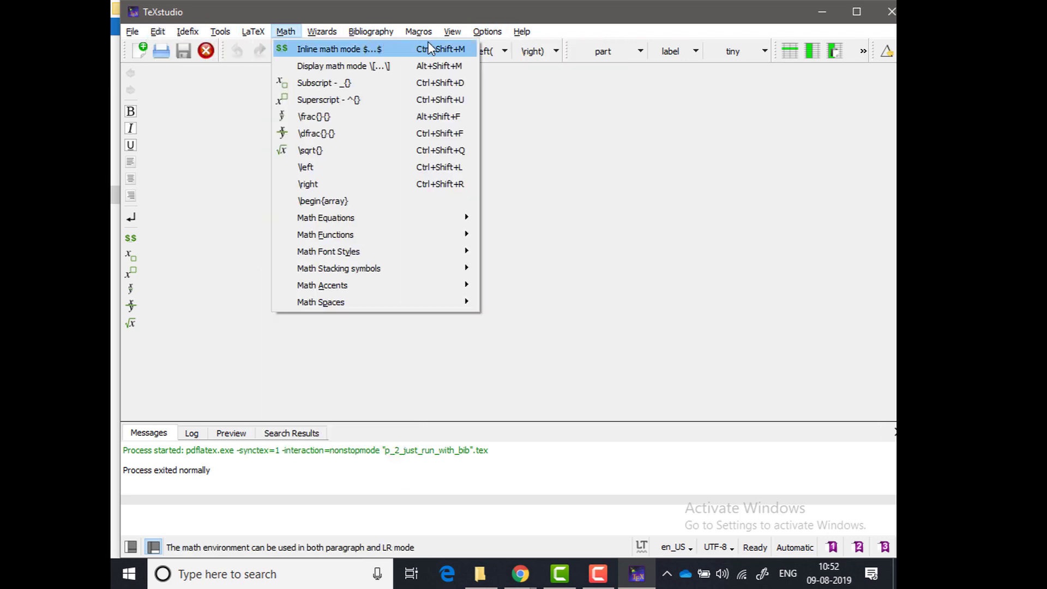
{"action": "mouse_move", "coordinate": [482, 33]}
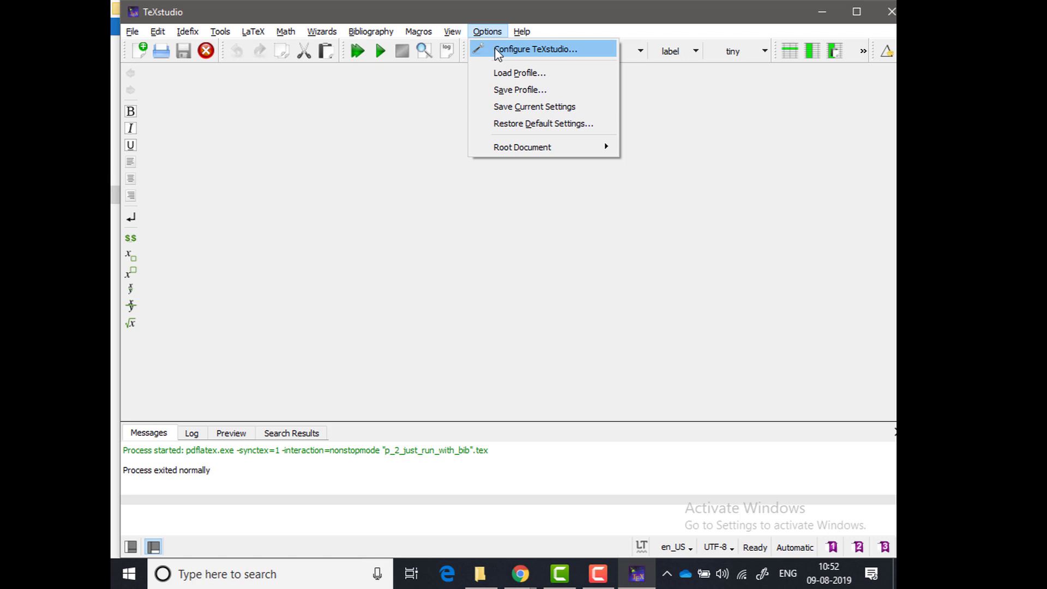
{"action": "key", "text": "Escape"}
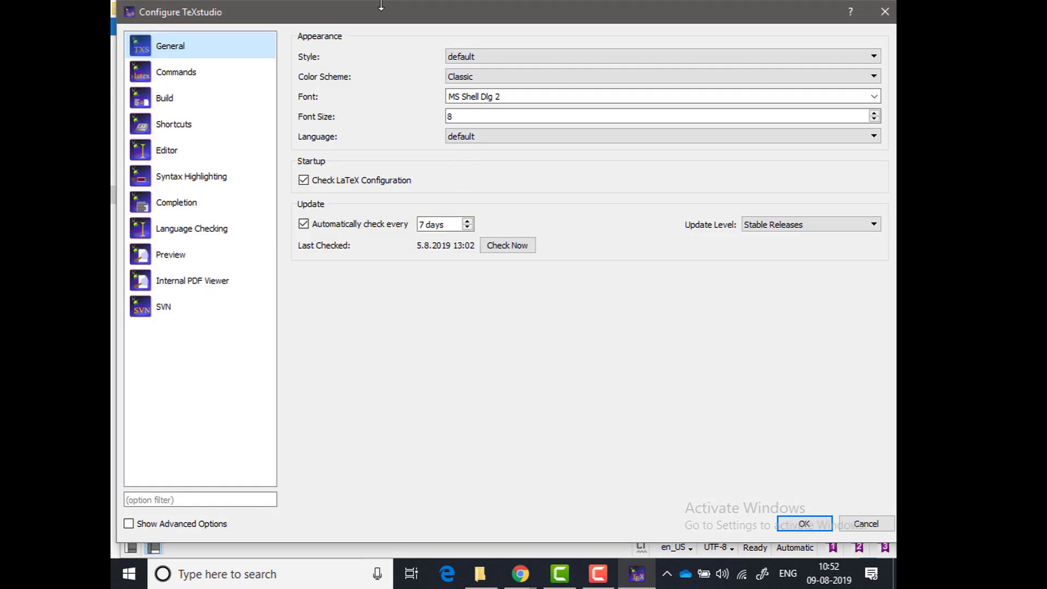
{"action": "left_click_drag", "start_coordinate": [387, 16], "coordinate": [412, 31]}
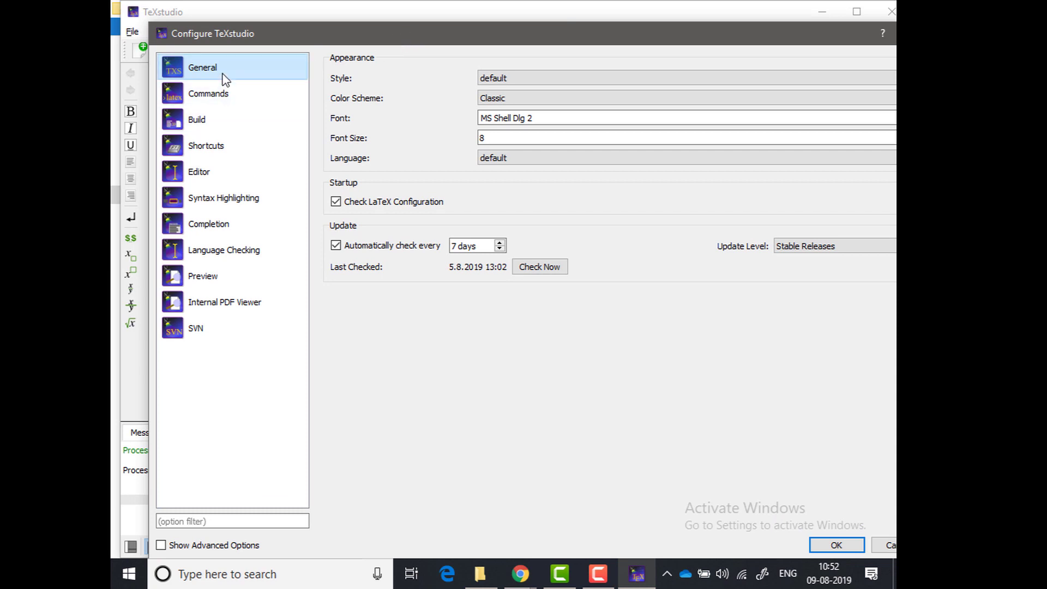
{"action": "left_click", "coordinate": [219, 125]}
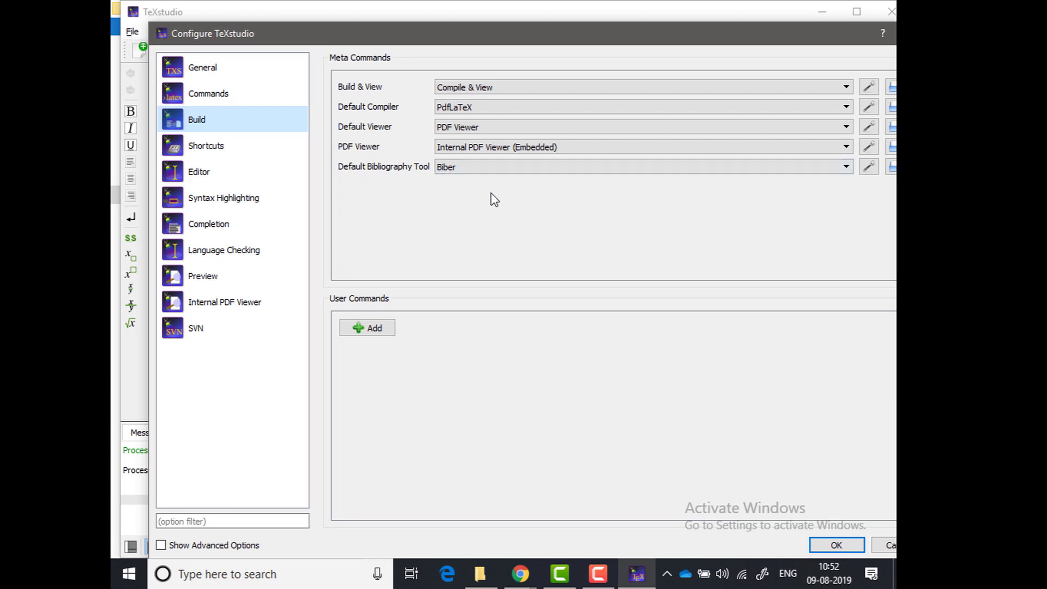
{"action": "left_click", "coordinate": [545, 170]}
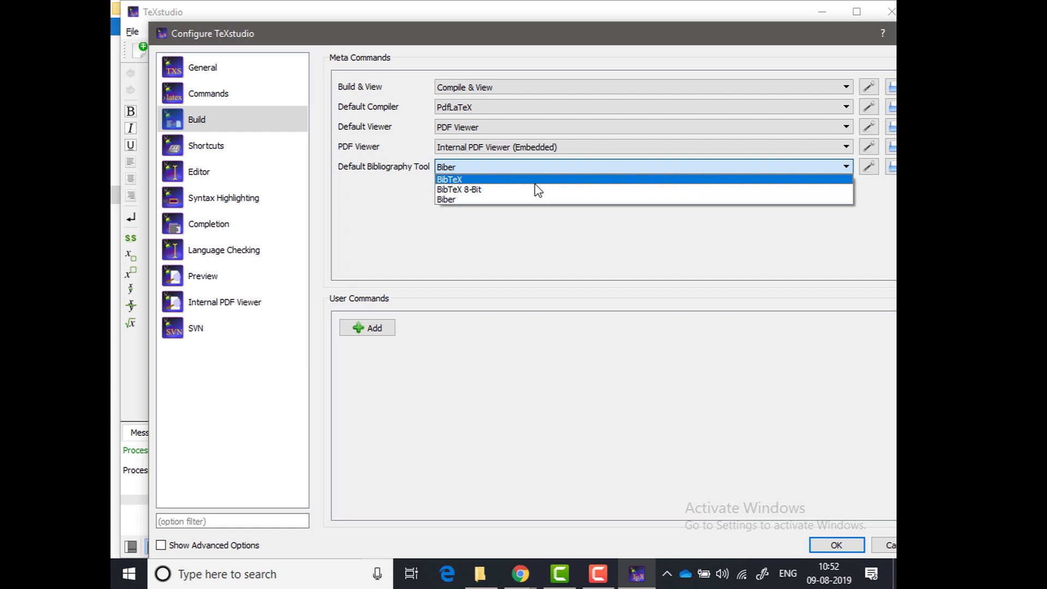
{"action": "left_click", "coordinate": [534, 199]}
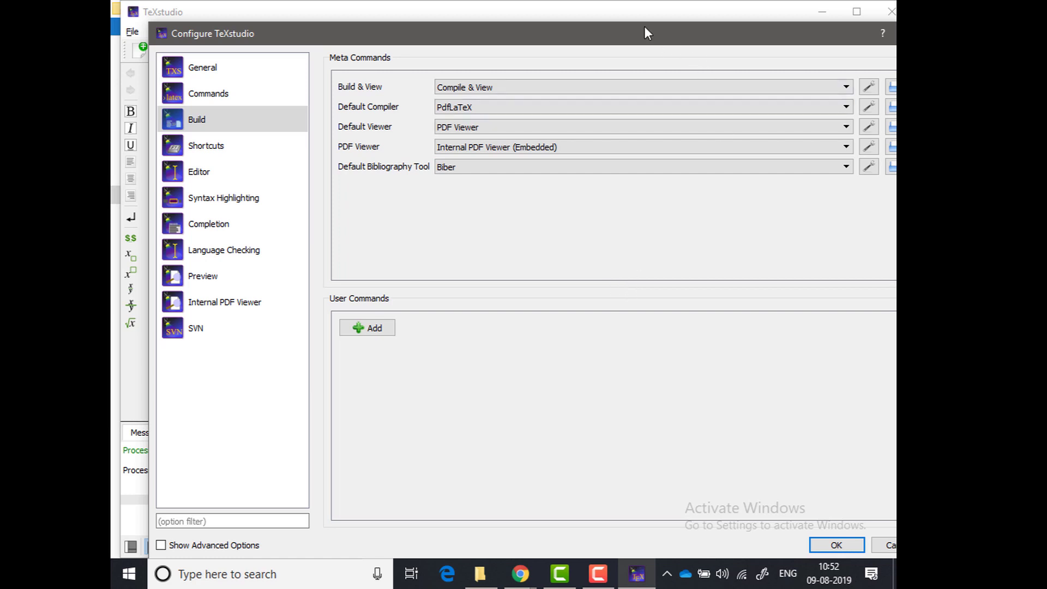
{"action": "left_click_drag", "start_coordinate": [643, 26], "coordinate": [625, 13]}
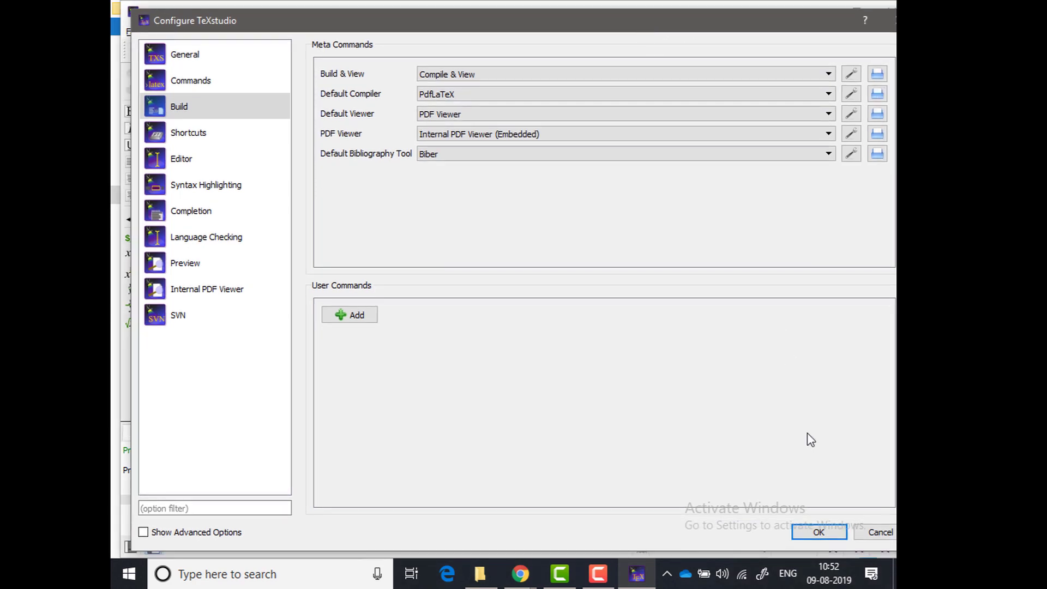
{"action": "left_click", "coordinate": [820, 532]}
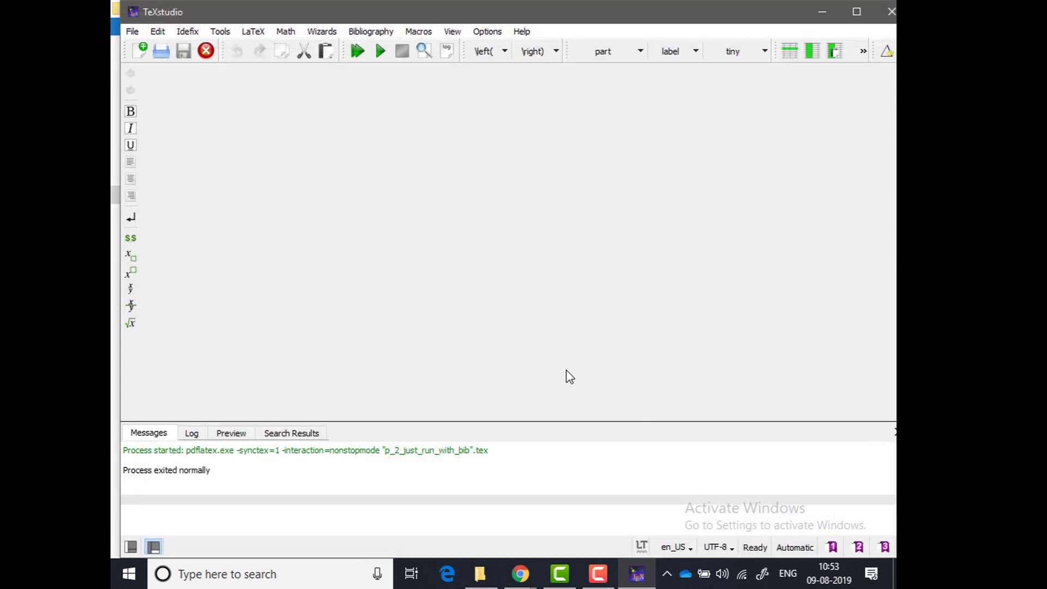
- Reopen the build settings to review the default bibliography tool choices, keep Biber selected, and accept
{"action": "left_click", "coordinate": [488, 32]}
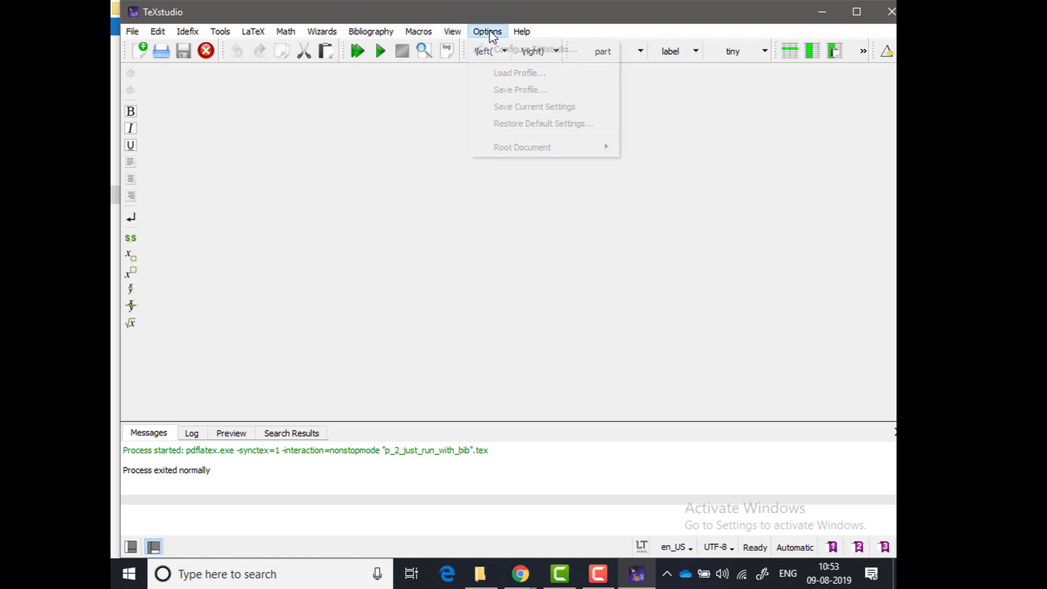
{"action": "left_click", "coordinate": [496, 46]}
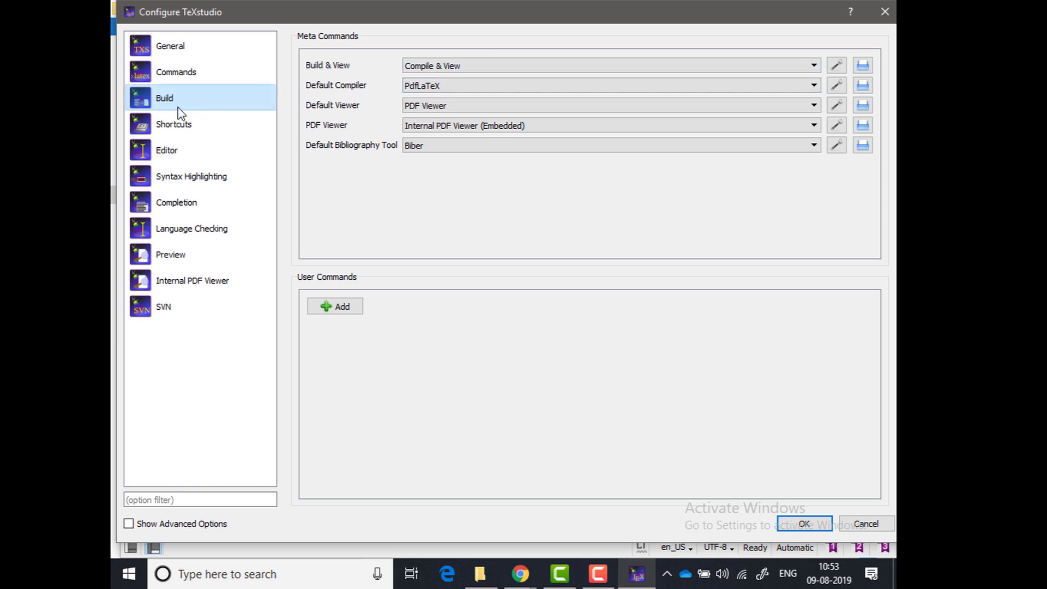
{"action": "left_click", "coordinate": [423, 149]}
{"action": "left_click", "coordinate": [423, 148]}
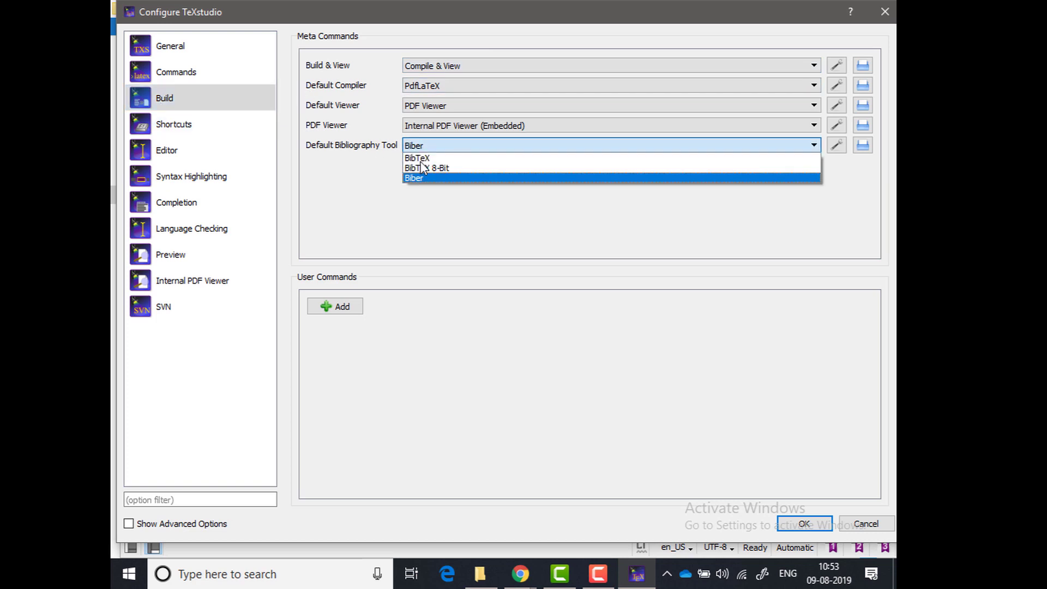
{"action": "left_click", "coordinate": [421, 176]}
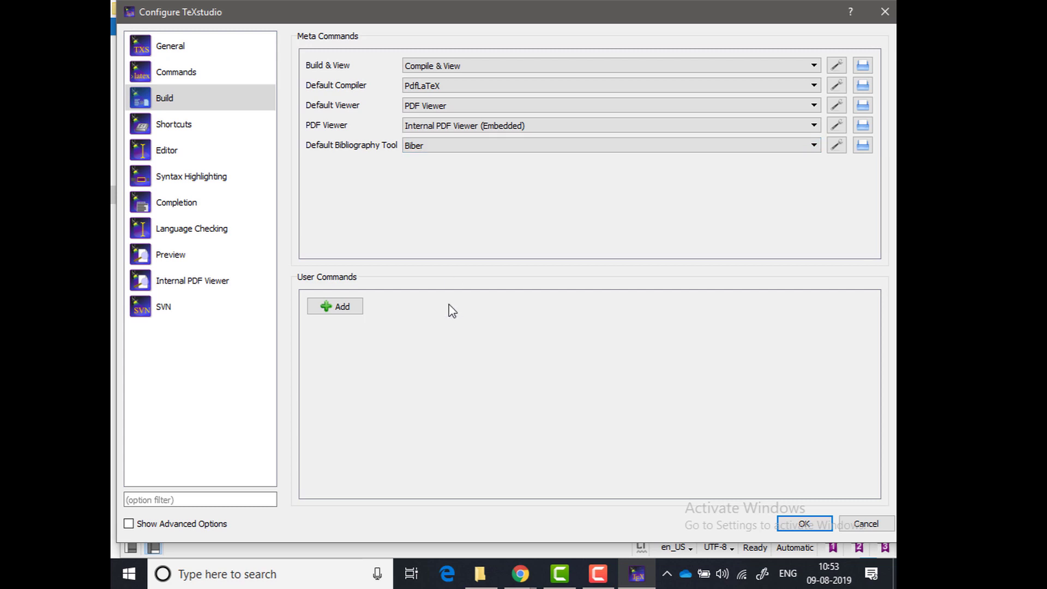
{"action": "left_click", "coordinate": [804, 523]}
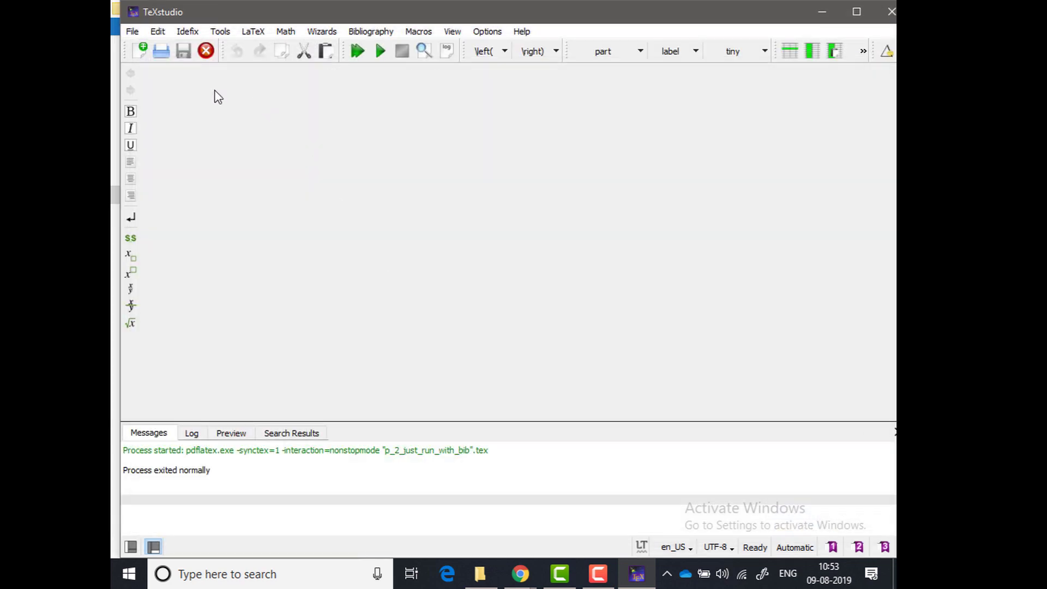
- Open p_2_just_run_with_bib.tex from the Practice_2 folder, then build and view it
{"action": "left_click", "coordinate": [163, 52]}
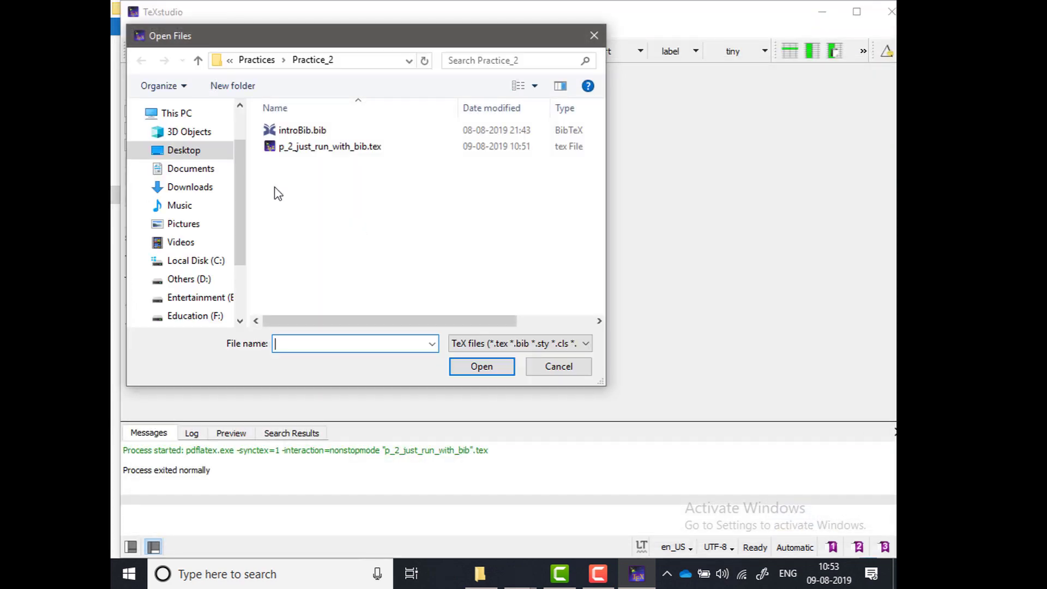
{"action": "double_click", "coordinate": [305, 152]}
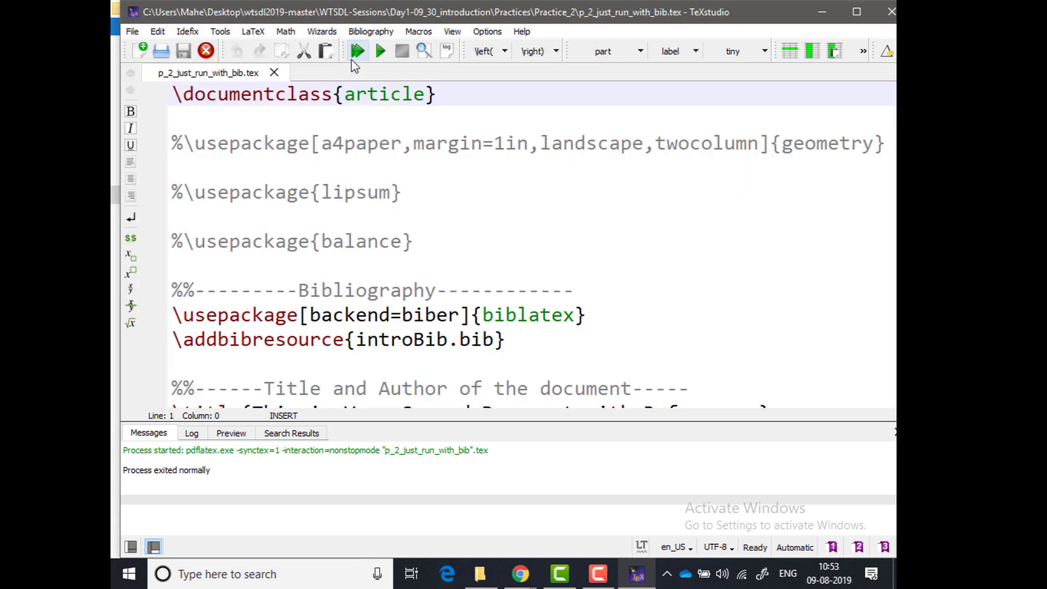
{"action": "left_click", "coordinate": [356, 52]}
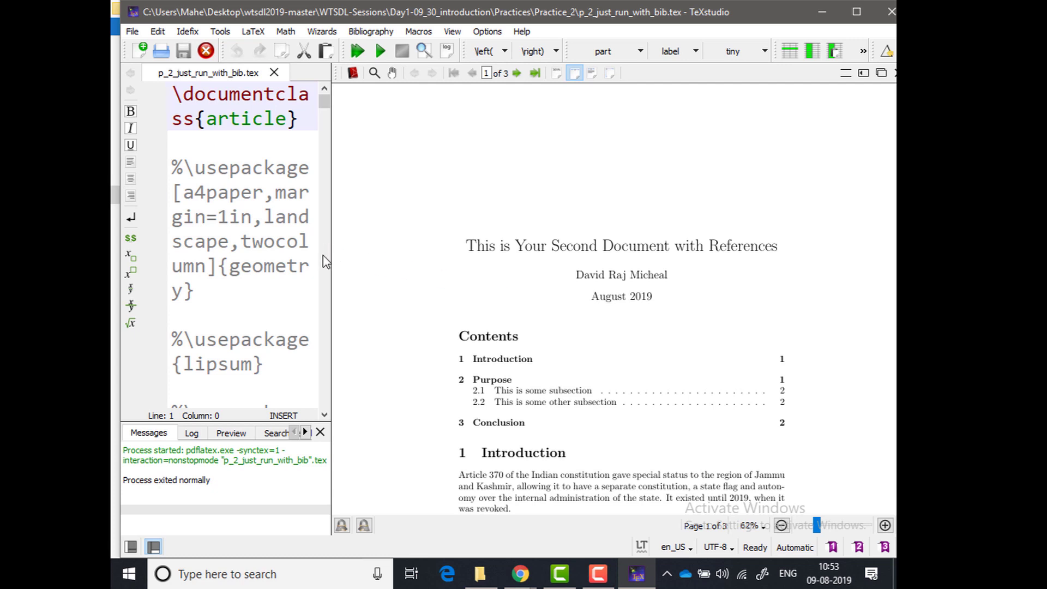
- Widen the editor beside the embedded PDF and examine the output through to the references on the last page
{"action": "left_click_drag", "start_coordinate": [329, 254], "coordinate": [493, 257]}
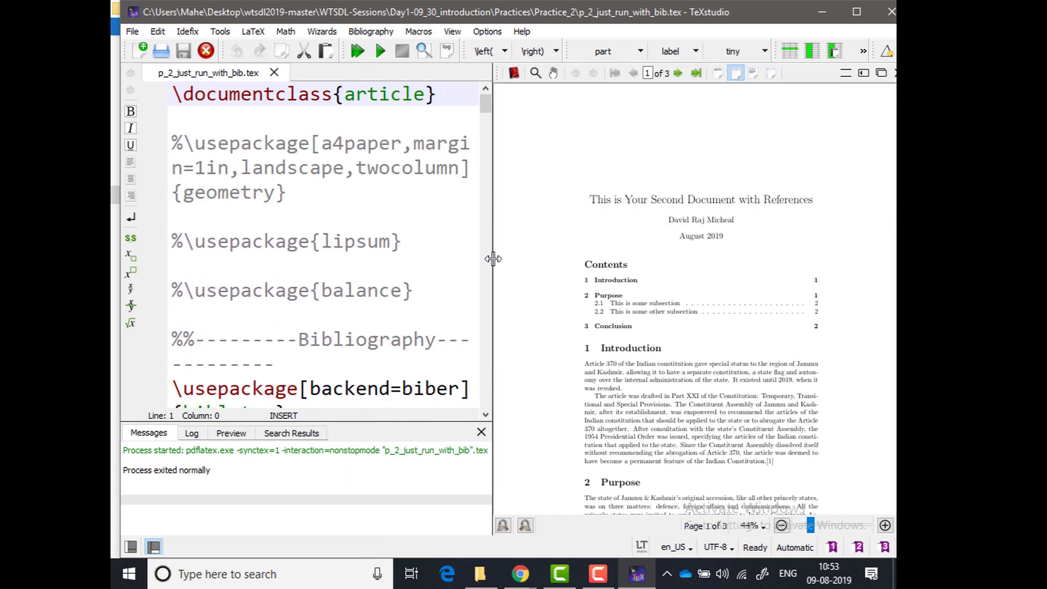
{"action": "scroll", "coordinate": [718, 275], "scroll_direction": "down", "scroll_amount": 5}
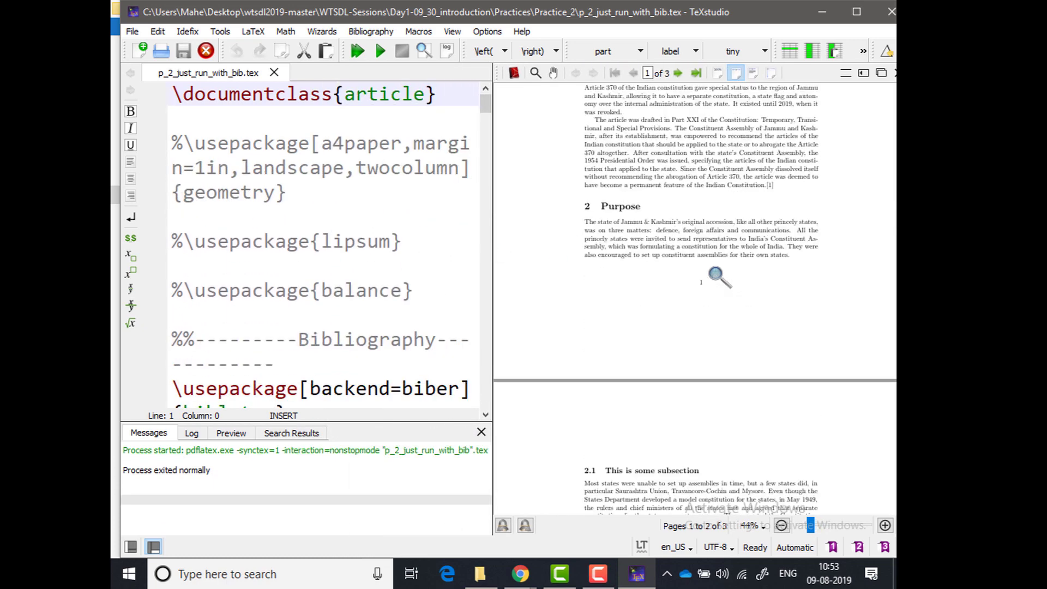
{"action": "scroll", "coordinate": [719, 277], "scroll_direction": "down", "scroll_amount": 12}
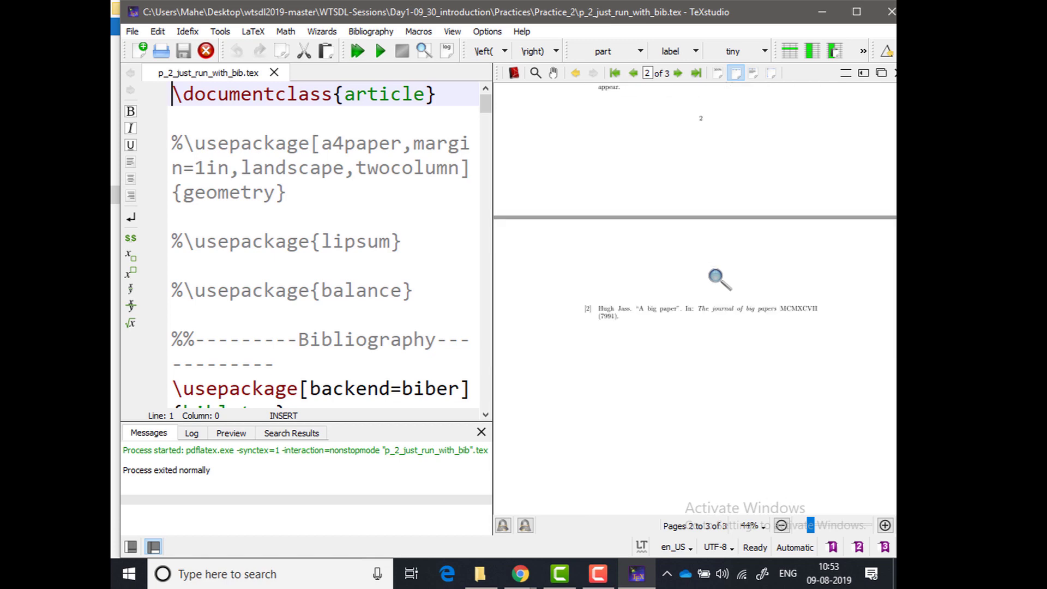
{"action": "scroll", "coordinate": [720, 279], "scroll_direction": "down", "scroll_amount": 1}
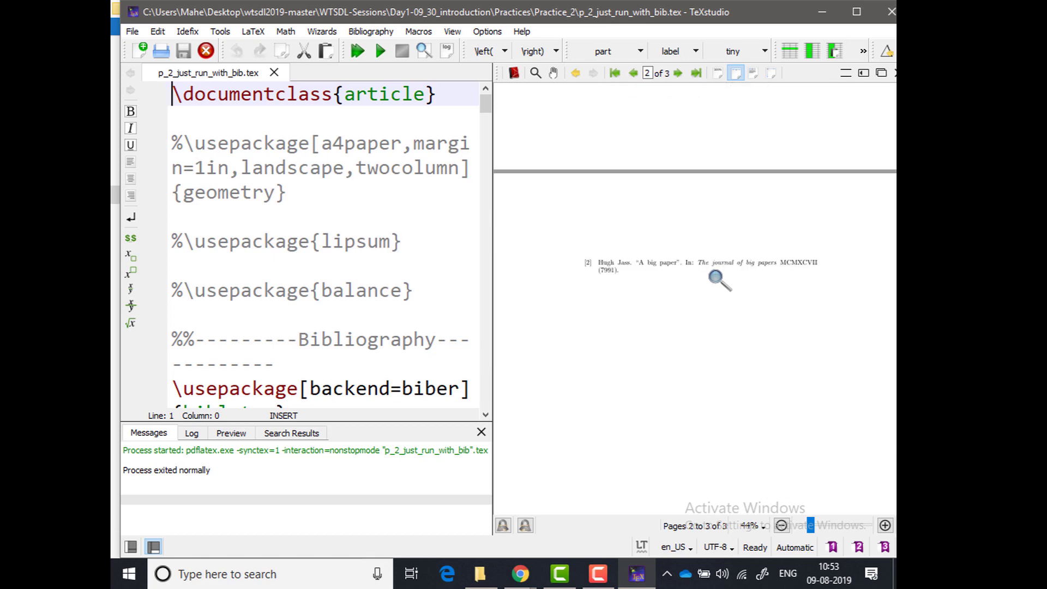
- Run the Bibliography tool on the document and widen the source editor further beside the PDF preview
{"action": "left_click", "coordinate": [257, 34]}
{"action": "mouse_move", "coordinate": [224, 36]}
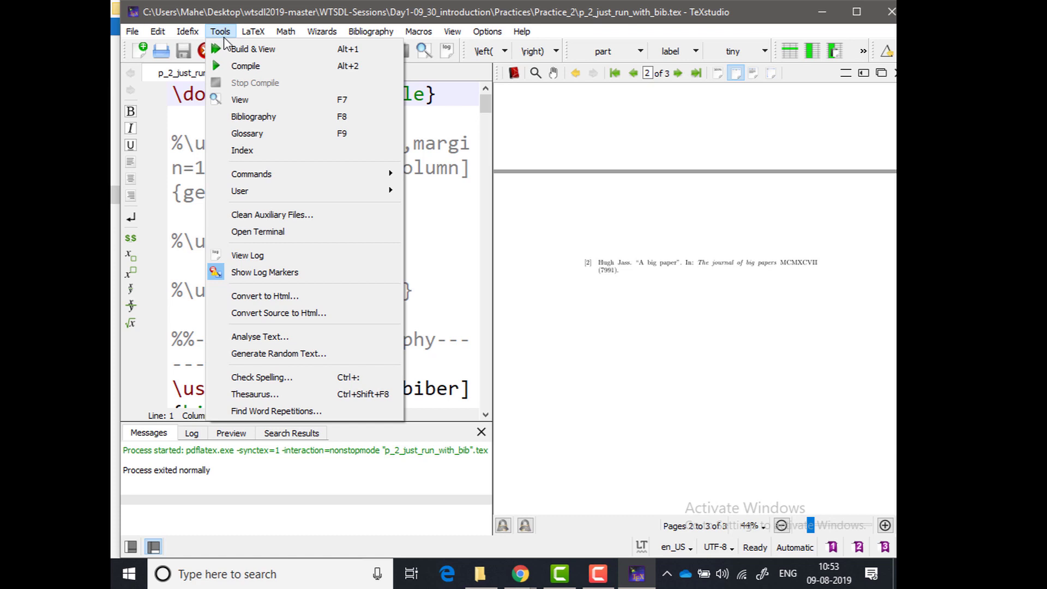
{"action": "left_click", "coordinate": [237, 120]}
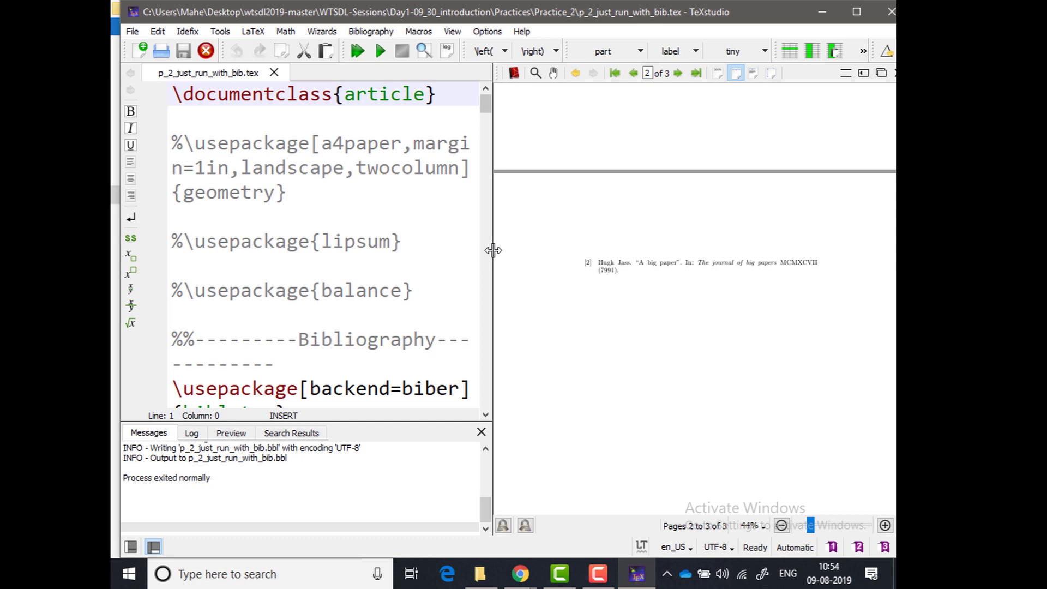
{"action": "scroll", "coordinate": [490, 251], "scroll_direction": "down", "scroll_amount": 4}
{"action": "left_click_drag", "start_coordinate": [494, 252], "coordinate": [583, 246]}
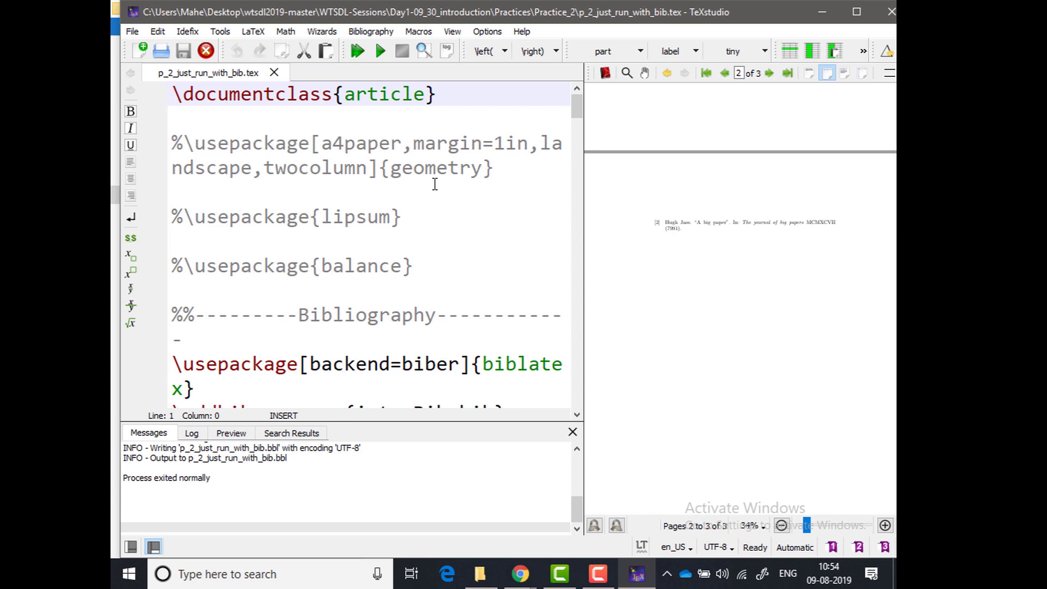
- Close p_2_just_run_with_bib.tex and open p_3_just_run.tex from the Practice_3 folder
{"action": "left_click", "coordinate": [273, 73]}
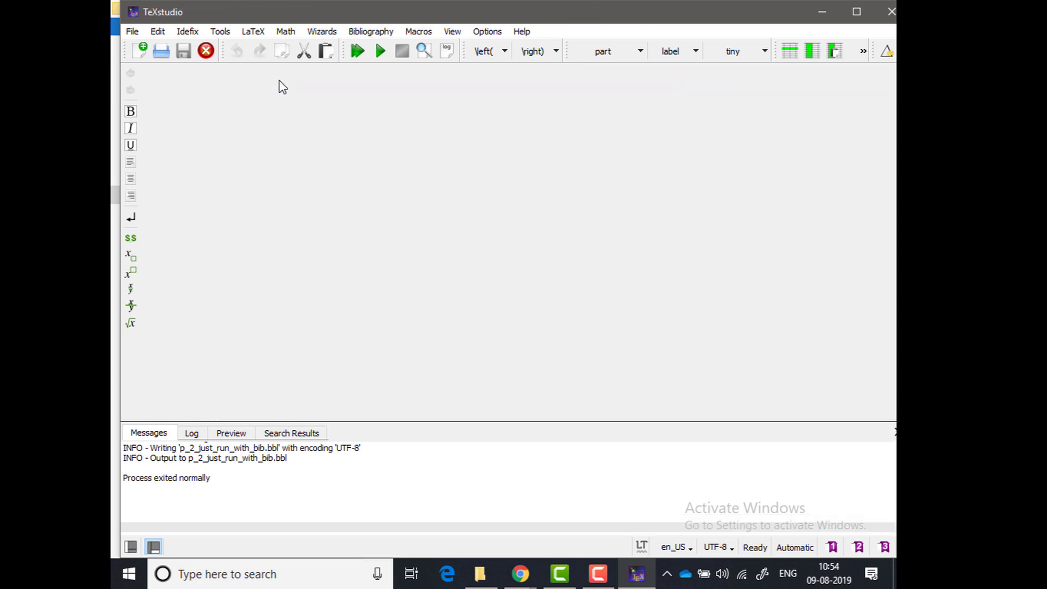
{"action": "left_click", "coordinate": [161, 51]}
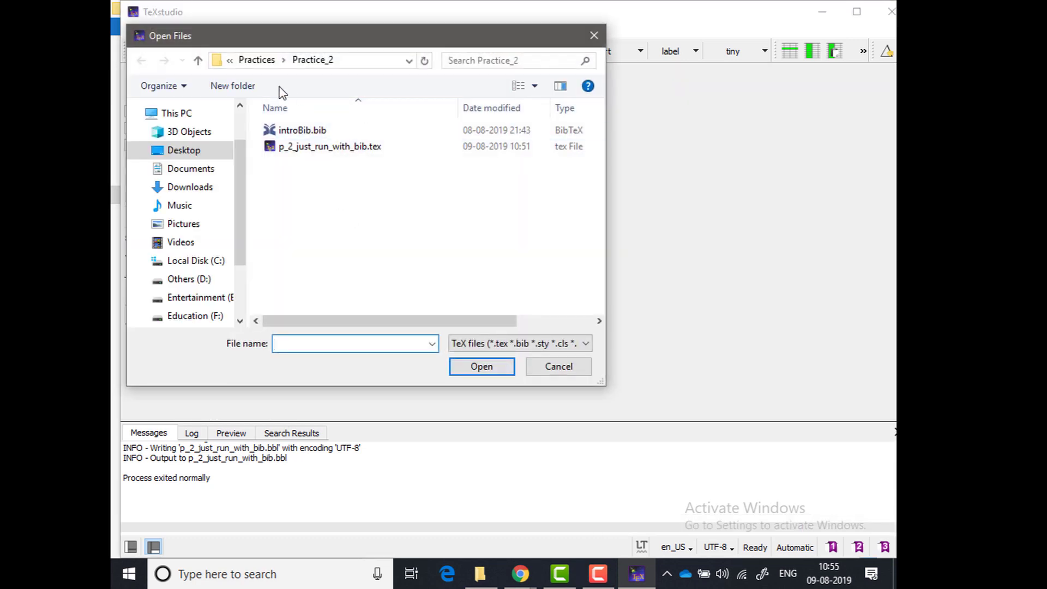
{"action": "left_click", "coordinate": [256, 61]}
{"action": "double_click", "coordinate": [299, 163]}
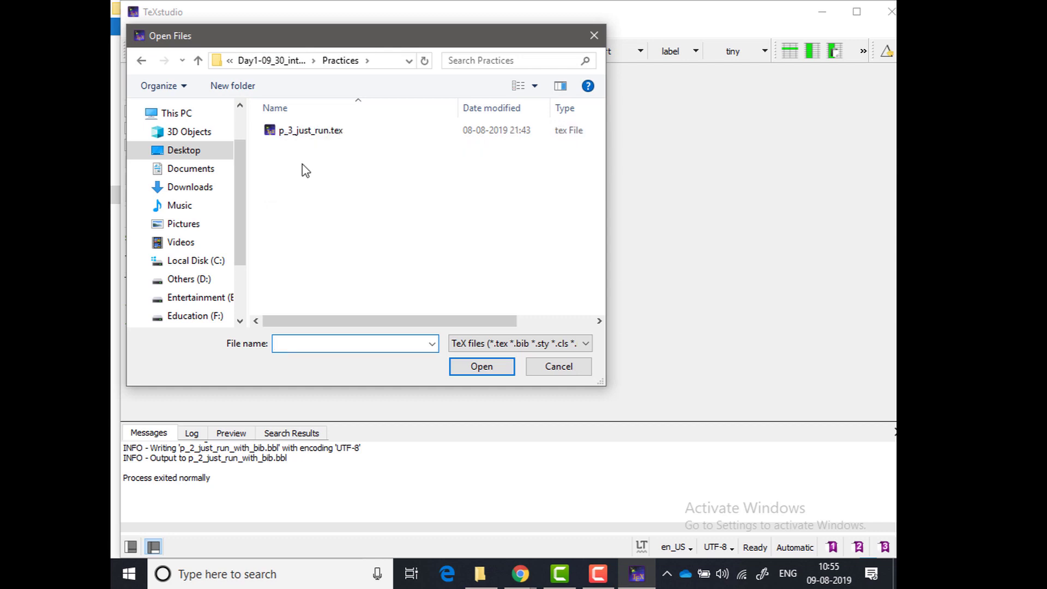
{"action": "double_click", "coordinate": [309, 132]}
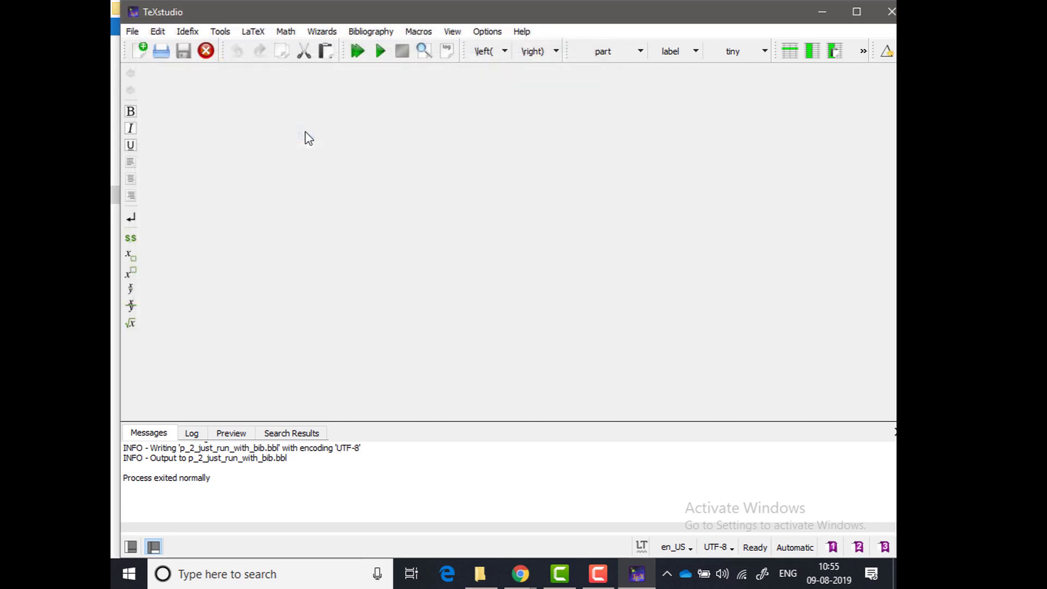
- Build and view p_3_just_run.tex, and examine the resulting PDF through to its last page
{"action": "mouse_move", "coordinate": [370, 243]}
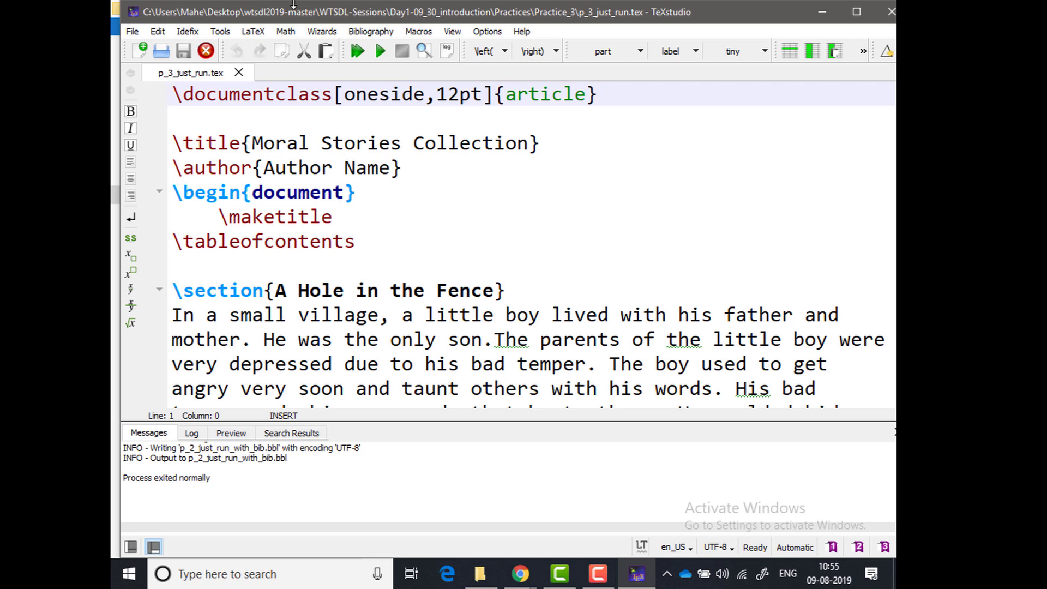
{"action": "left_click", "coordinate": [355, 51]}
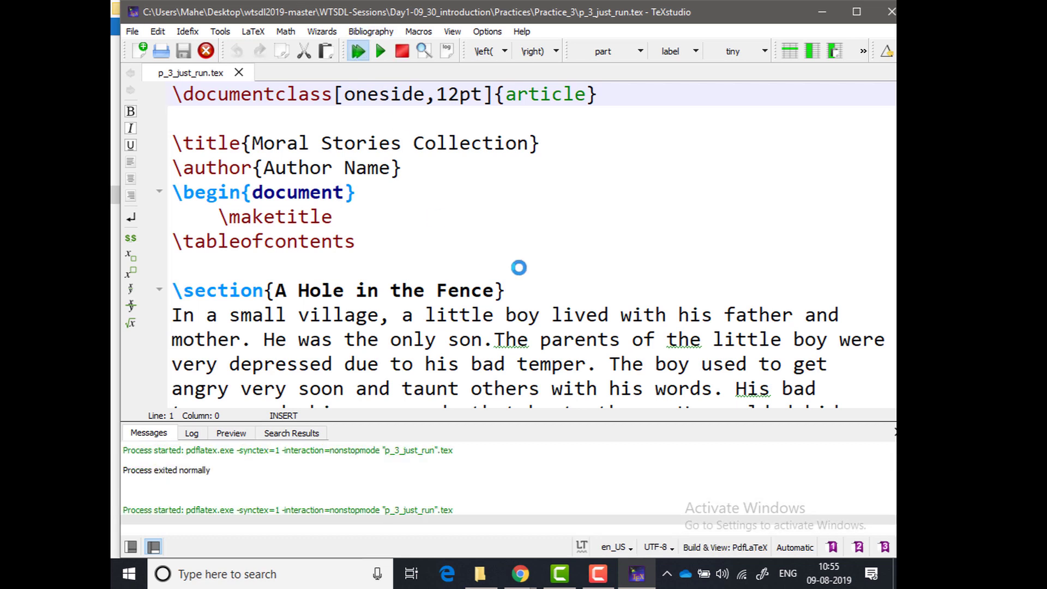
{"action": "scroll", "coordinate": [718, 254], "scroll_direction": "down", "scroll_amount": 3}
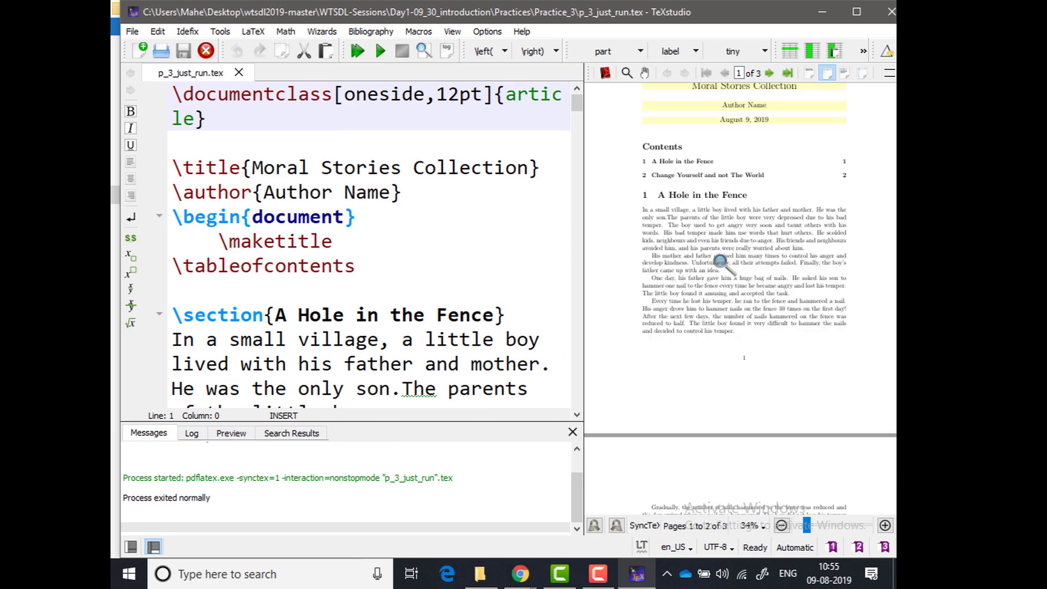
{"action": "scroll", "coordinate": [717, 251], "scroll_direction": "down", "scroll_amount": 4}
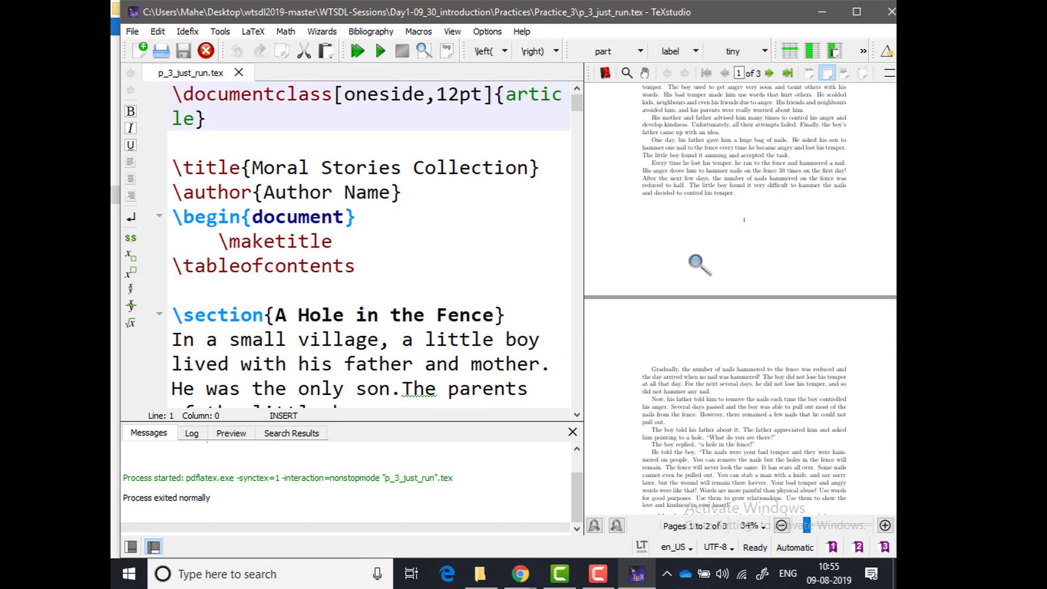
{"action": "scroll", "coordinate": [699, 265], "scroll_direction": "down", "scroll_amount": 18}
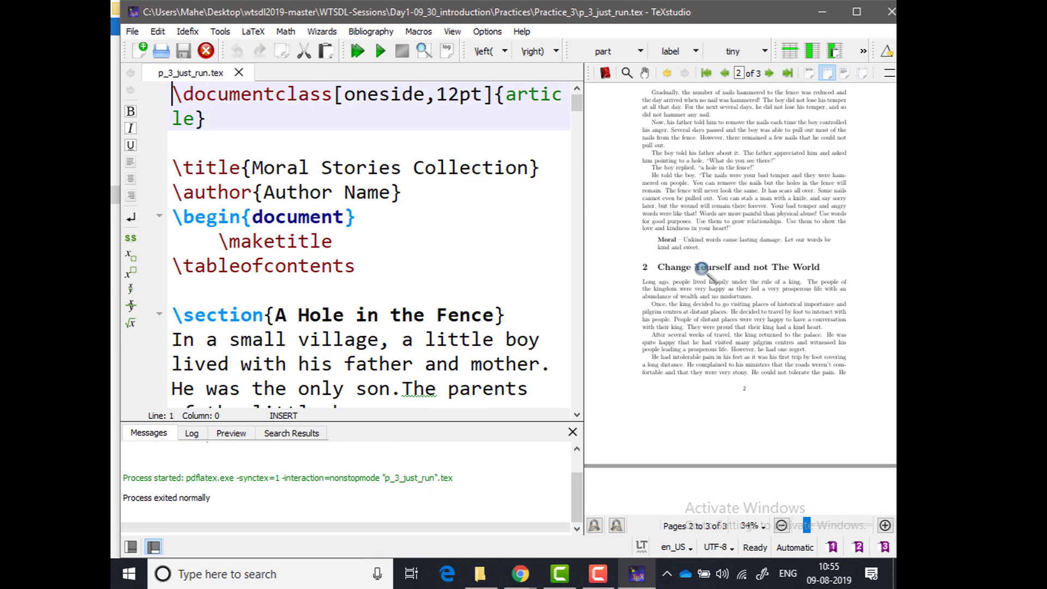
{"action": "scroll", "coordinate": [700, 268], "scroll_direction": "down", "scroll_amount": 1}
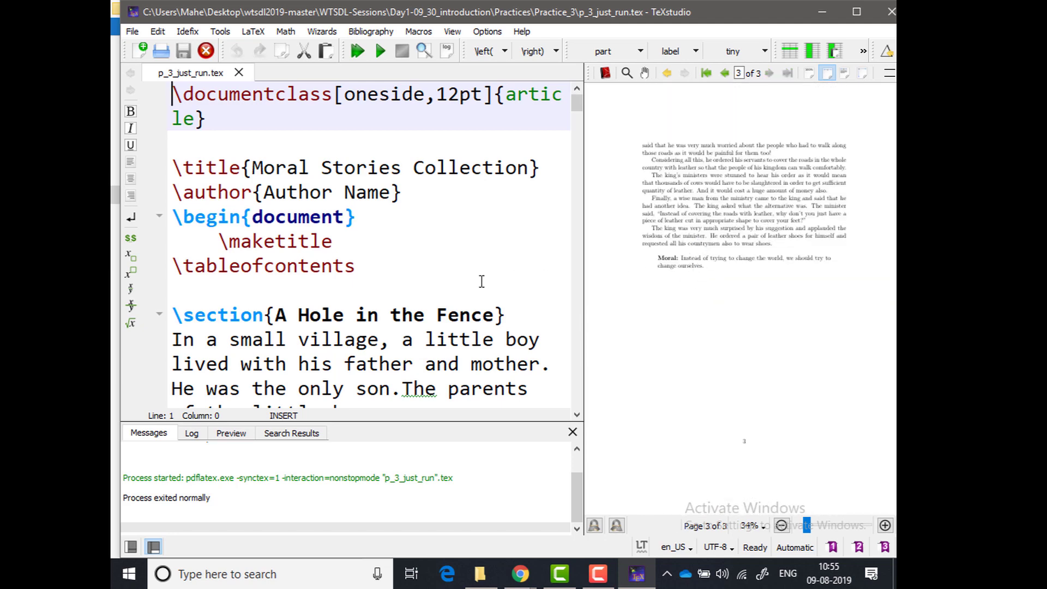
- Find the comment asking to add another story near the end of the source, and widen the editor beside the PDF preview
{"action": "left_click_drag", "start_coordinate": [578, 104], "coordinate": [591, 349]}
{"action": "scroll", "coordinate": [434, 265], "scroll_direction": "down", "scroll_amount": 2}
{"action": "scroll", "coordinate": [434, 265], "scroll_direction": "down", "scroll_amount": 2}
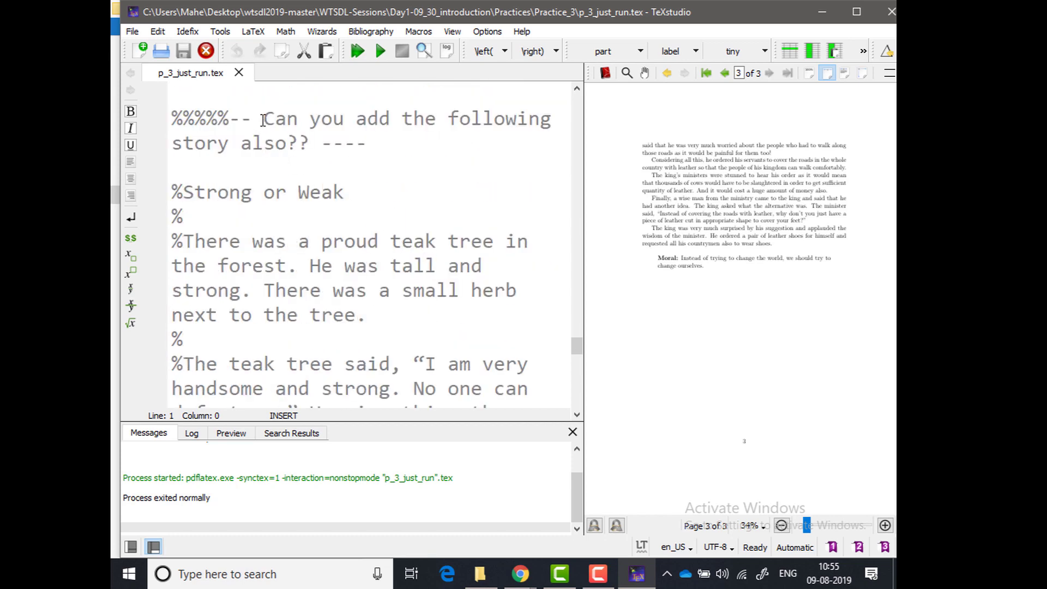
{"action": "left_click_drag", "start_coordinate": [263, 120], "coordinate": [313, 144]}
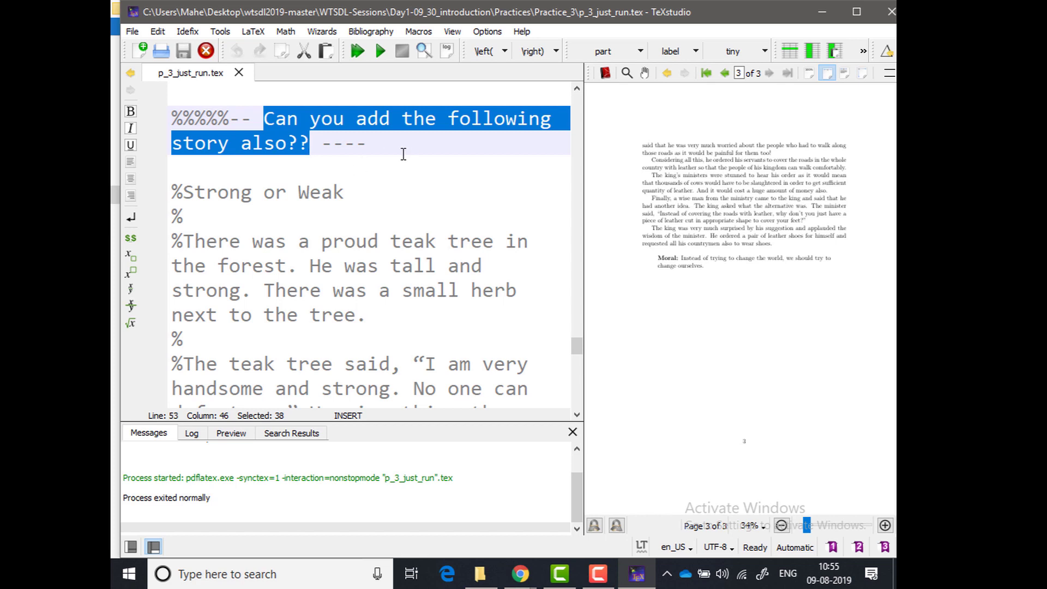
{"action": "scroll", "coordinate": [330, 162], "scroll_direction": "up", "scroll_amount": 2}
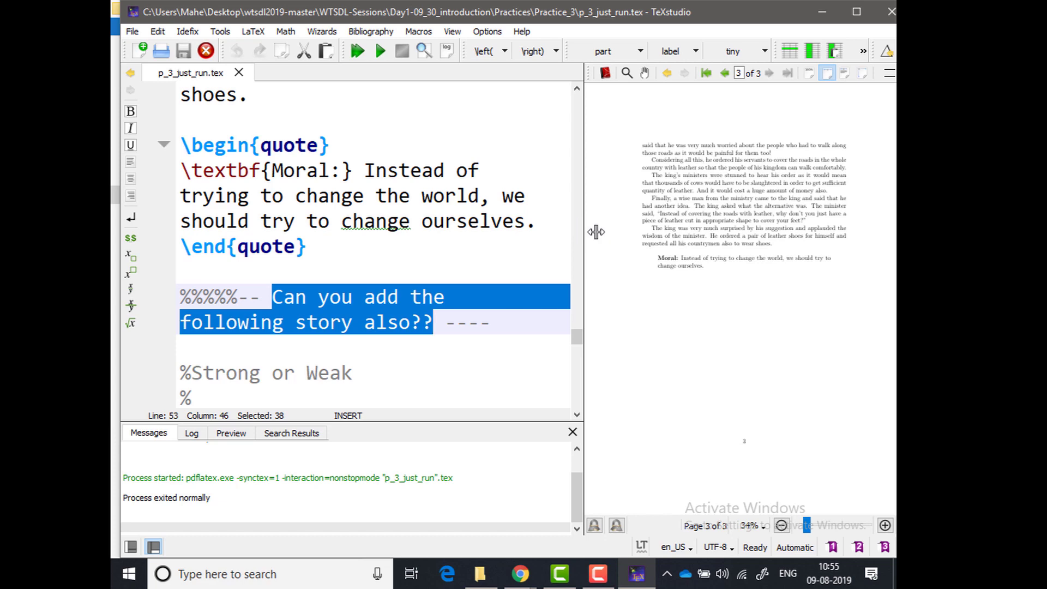
{"action": "left_click_drag", "start_coordinate": [596, 229], "coordinate": [613, 229]}
{"action": "scroll", "coordinate": [334, 170], "scroll_direction": "up", "scroll_amount": 2}
{"action": "scroll", "coordinate": [335, 171], "scroll_direction": "down", "scroll_amount": 3}
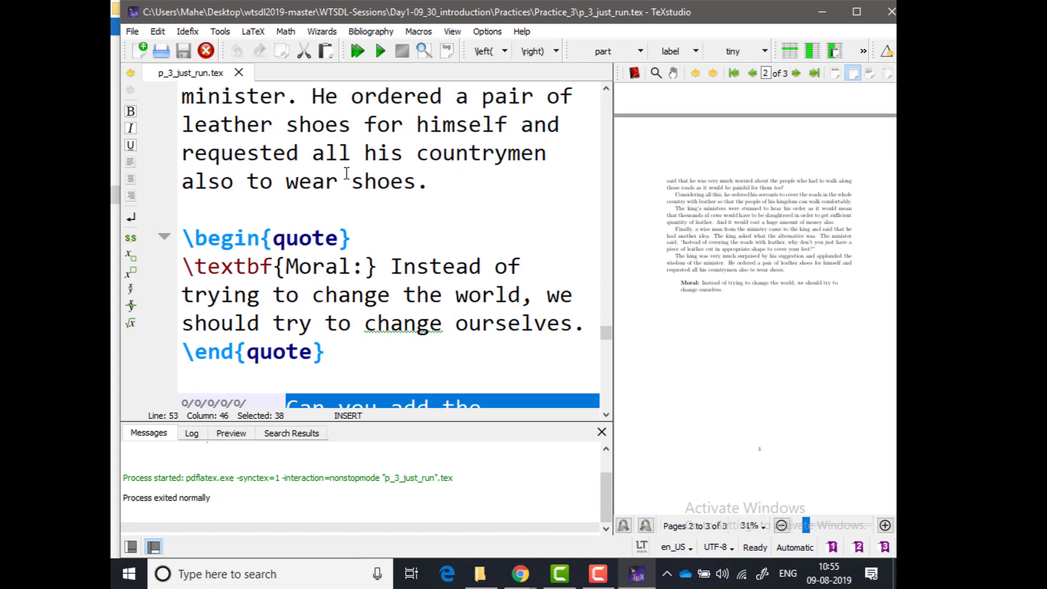
{"action": "scroll", "coordinate": [346, 174], "scroll_direction": "down", "scroll_amount": 1}
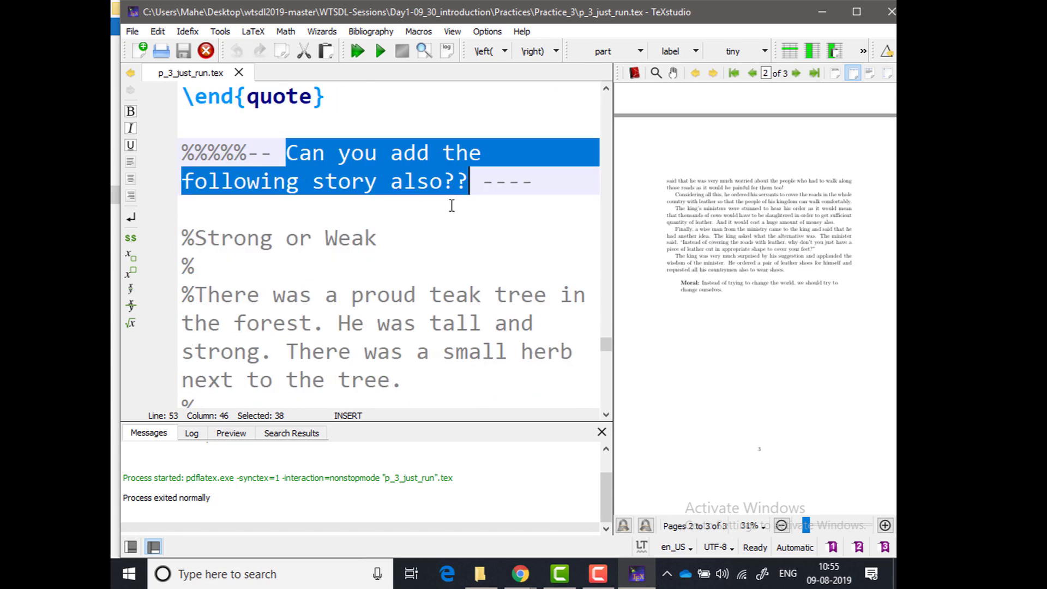
- Examine the commented-out "Strong or Weak" title and the story lines below it
{"action": "scroll", "coordinate": [349, 212], "scroll_direction": "down", "scroll_amount": 1}
{"action": "left_click_drag", "start_coordinate": [195, 153], "coordinate": [382, 162]}
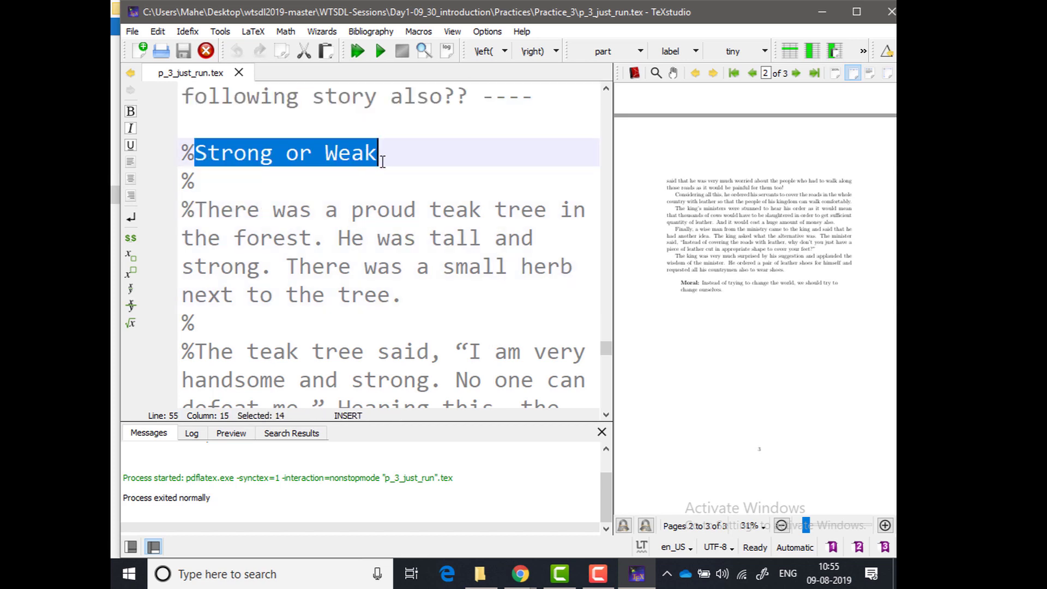
{"action": "scroll", "coordinate": [235, 175], "scroll_direction": "down", "scroll_amount": 1}
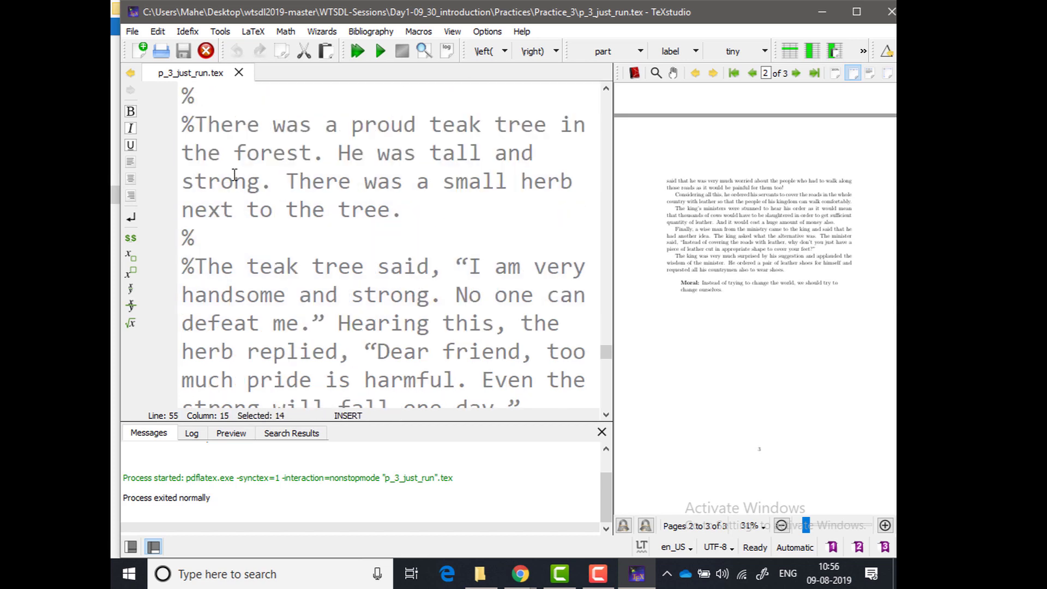
{"action": "scroll", "coordinate": [384, 253], "scroll_direction": "up", "scroll_amount": 2}
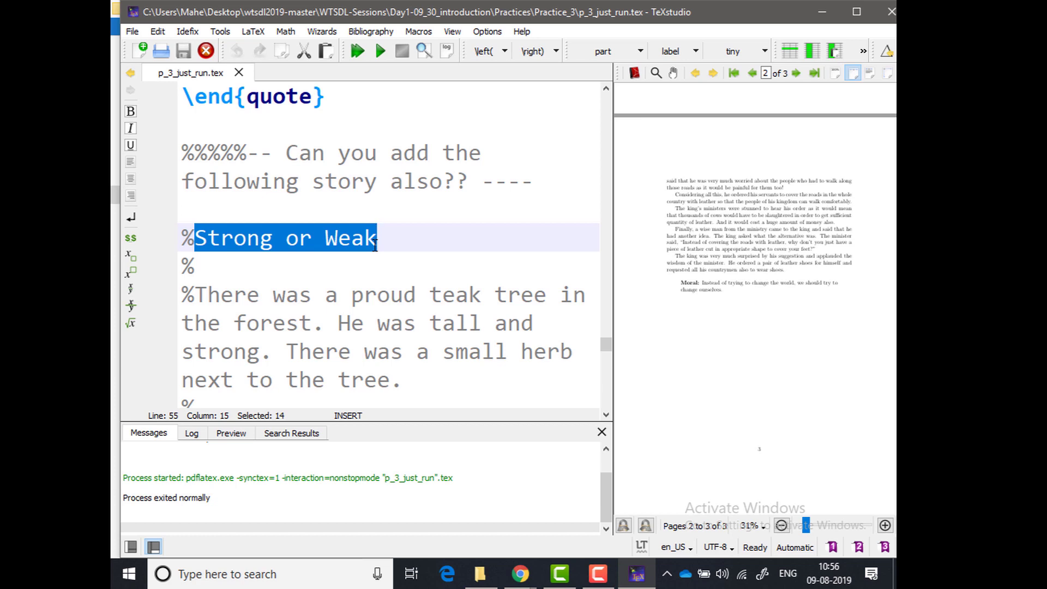
{"action": "scroll", "coordinate": [374, 245], "scroll_direction": "down", "scroll_amount": 2}
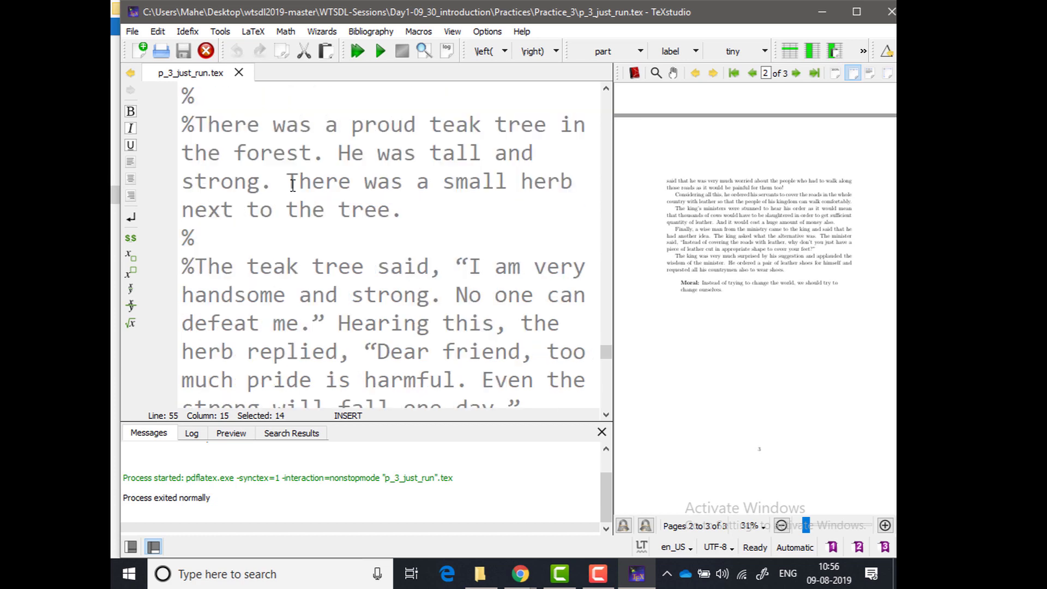
- Uncomment the whole "Strong or Weak" story through its moral, and toggle the same lines back to comments
{"action": "scroll", "coordinate": [209, 159], "scroll_direction": "up", "scroll_amount": 1}
{"action": "left_click", "coordinate": [202, 159]}
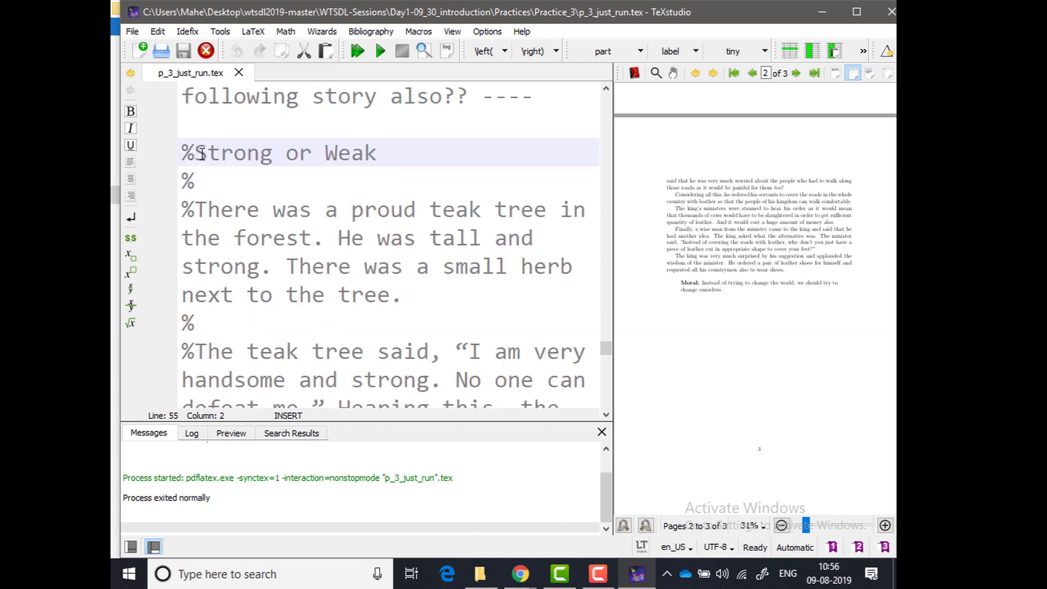
{"action": "left_click_drag", "start_coordinate": [202, 154], "coordinate": [269, 316]}
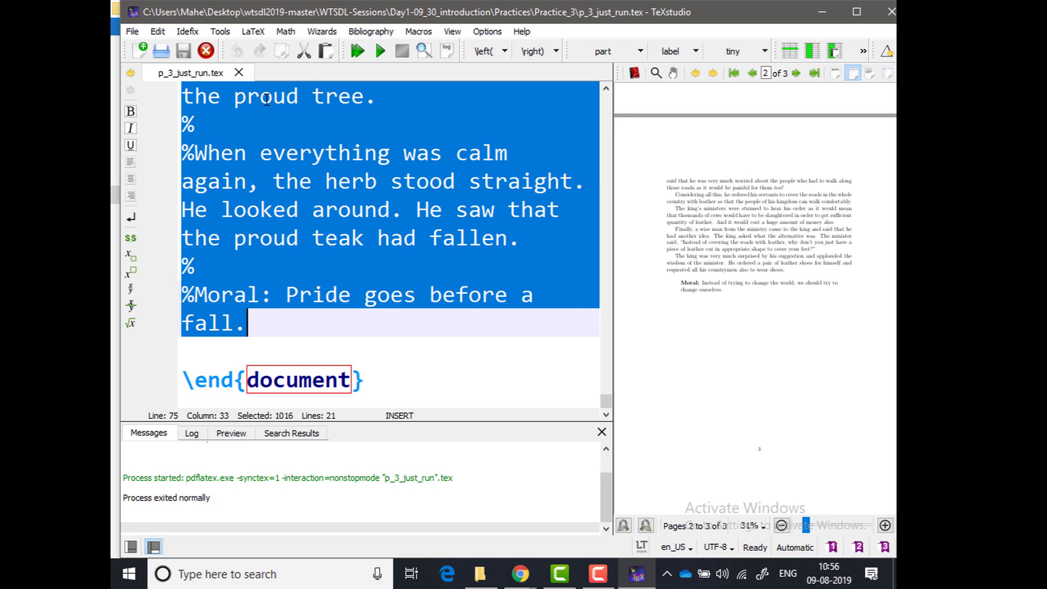
{"action": "key", "text": "ctrl+u"}
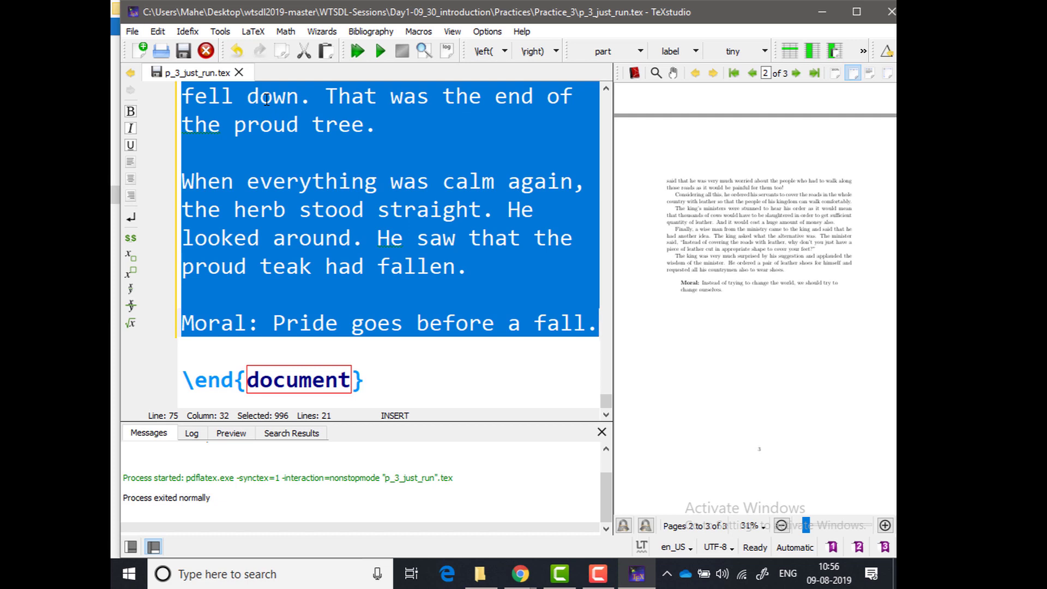
{"action": "key", "text": "ctrl+t"}
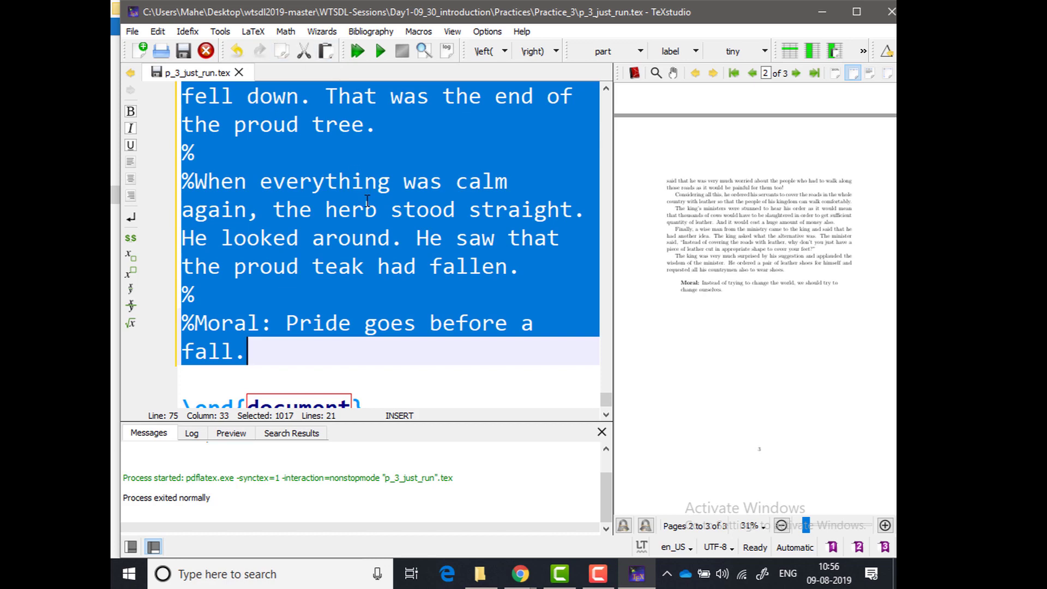
- Look up the editor's commands for toggling, adding and removing comments, without applying any of them
{"action": "scroll", "coordinate": [369, 203], "scroll_direction": "up", "scroll_amount": 10}
{"action": "scroll", "coordinate": [369, 199], "scroll_direction": "up", "scroll_amount": 3}
{"action": "scroll", "coordinate": [367, 192], "scroll_direction": "down", "scroll_amount": 2}
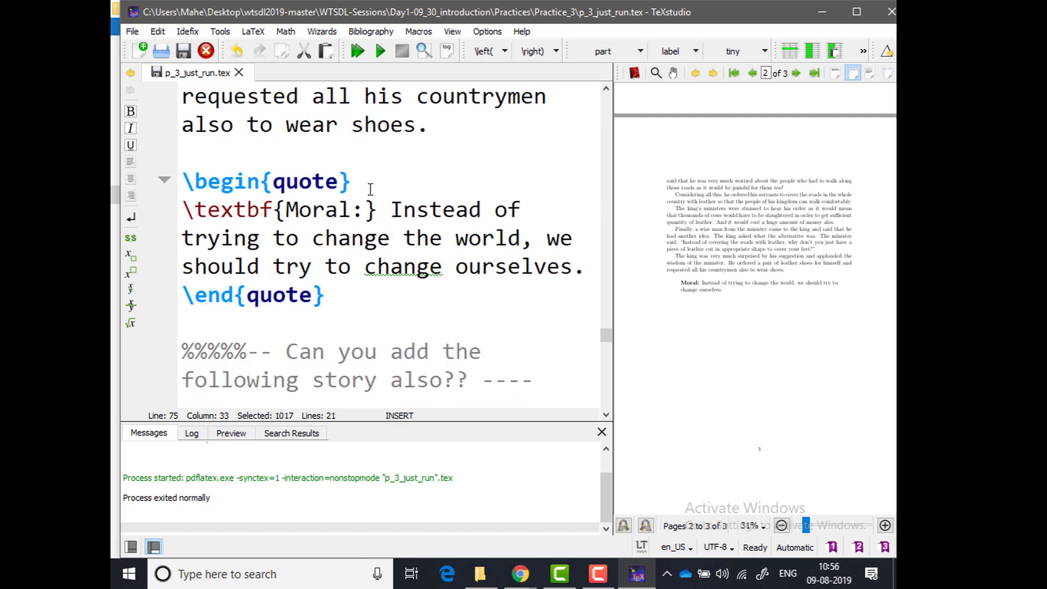
{"action": "left_click", "coordinate": [220, 31]}
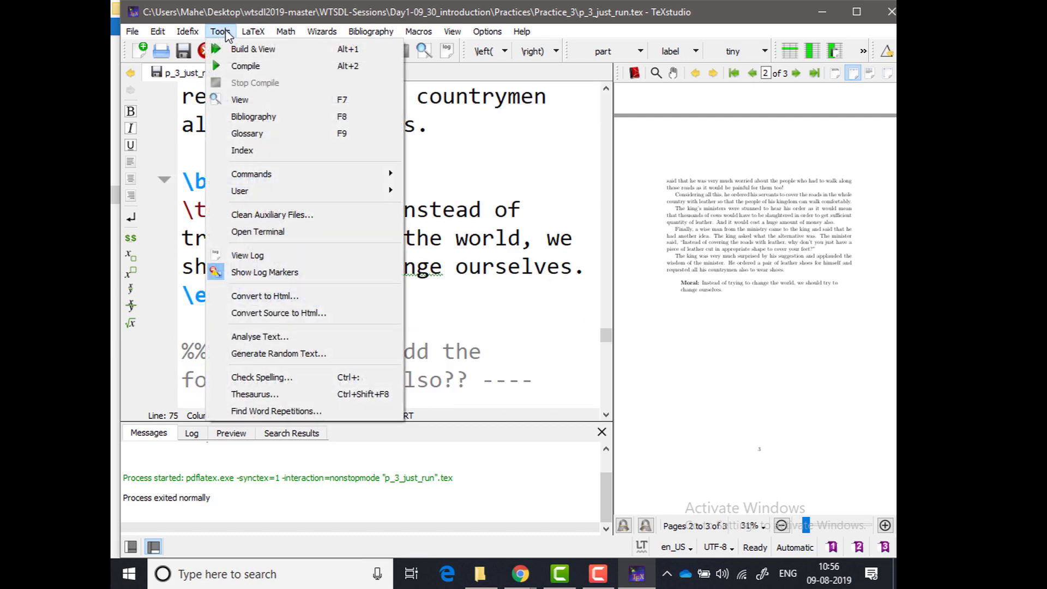
{"action": "mouse_move", "coordinate": [253, 34]}
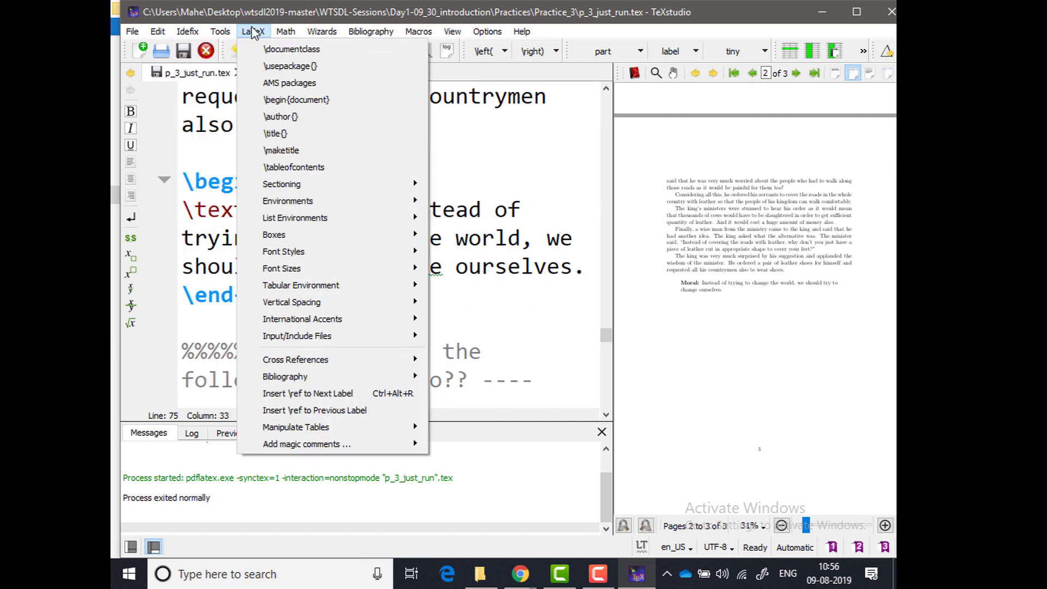
{"action": "mouse_move", "coordinate": [293, 35]}
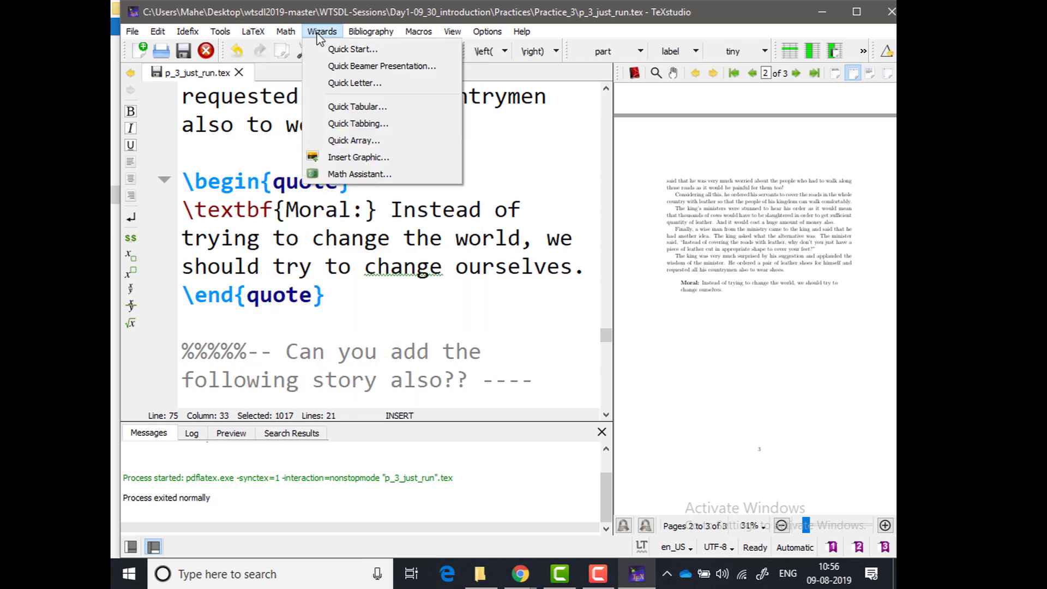
{"action": "mouse_move", "coordinate": [199, 38]}
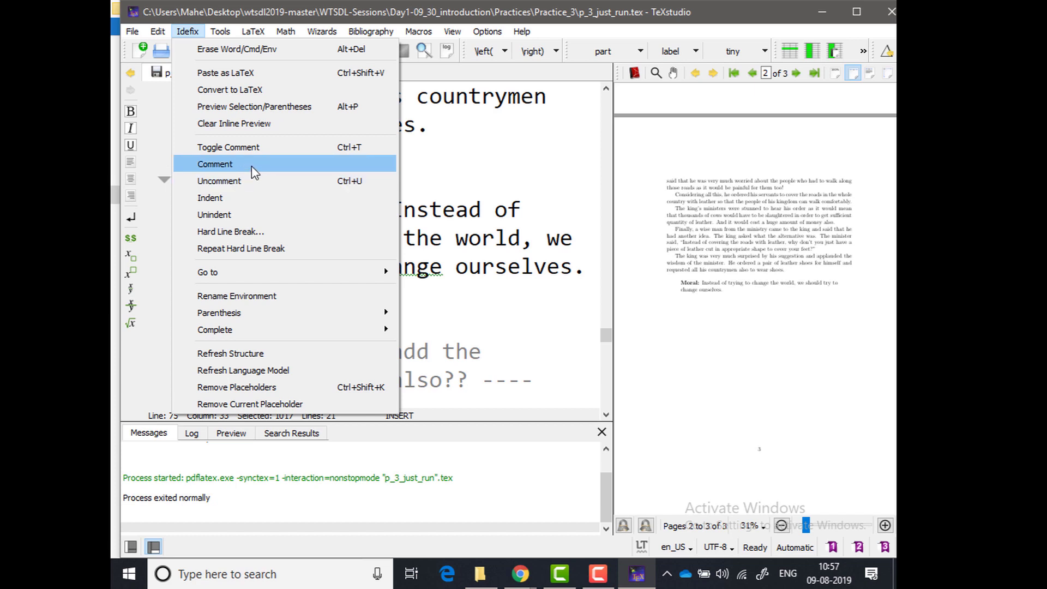
{"action": "left_click", "coordinate": [515, 186]}
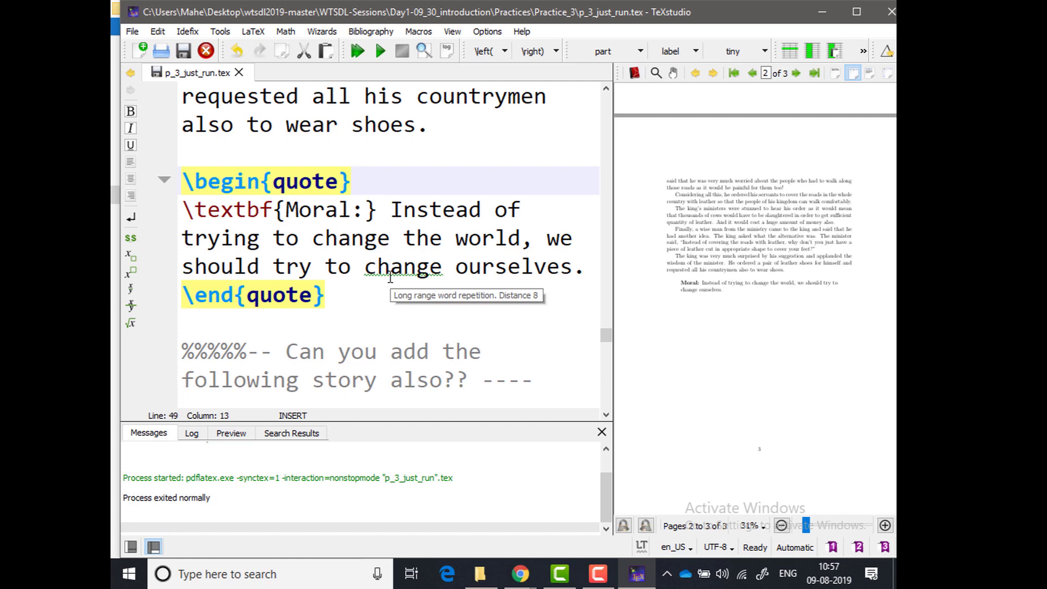
- Review the PDF preview back to the contents list on its first page, and the story text in the source
{"action": "scroll", "coordinate": [390, 278], "scroll_direction": "down", "scroll_amount": 1}
{"action": "scroll", "coordinate": [790, 301], "scroll_direction": "up", "scroll_amount": 3}
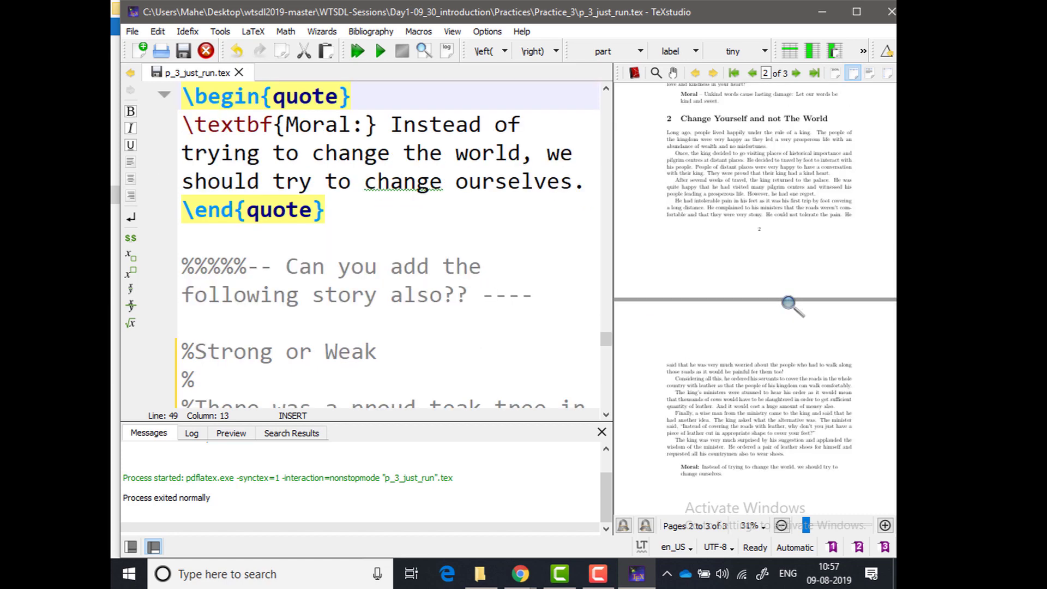
{"action": "scroll", "coordinate": [790, 304], "scroll_direction": "up", "scroll_amount": 5}
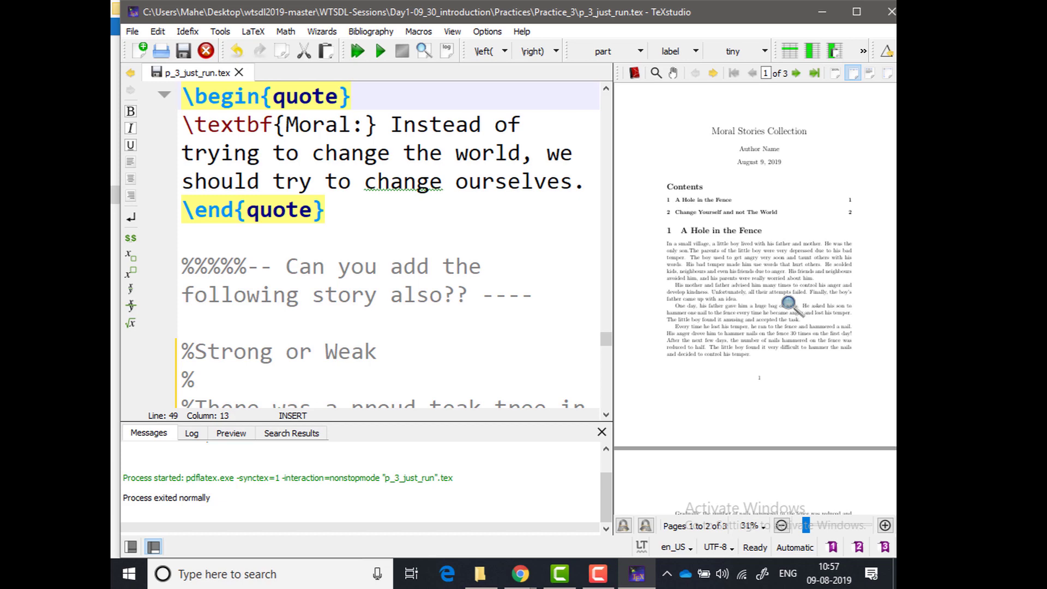
{"action": "scroll", "coordinate": [333, 211], "scroll_direction": "down", "scroll_amount": 10}
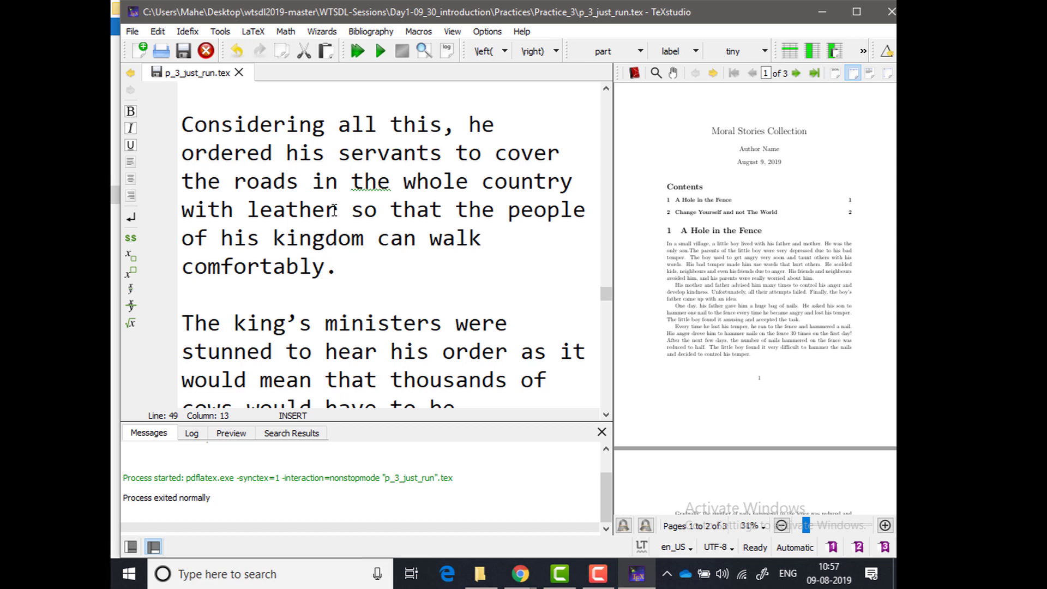
- Save and close p_3_just_run.tex, and open p_4_letter.tex from the Practice_4 folder
{"action": "left_click", "coordinate": [238, 73]}
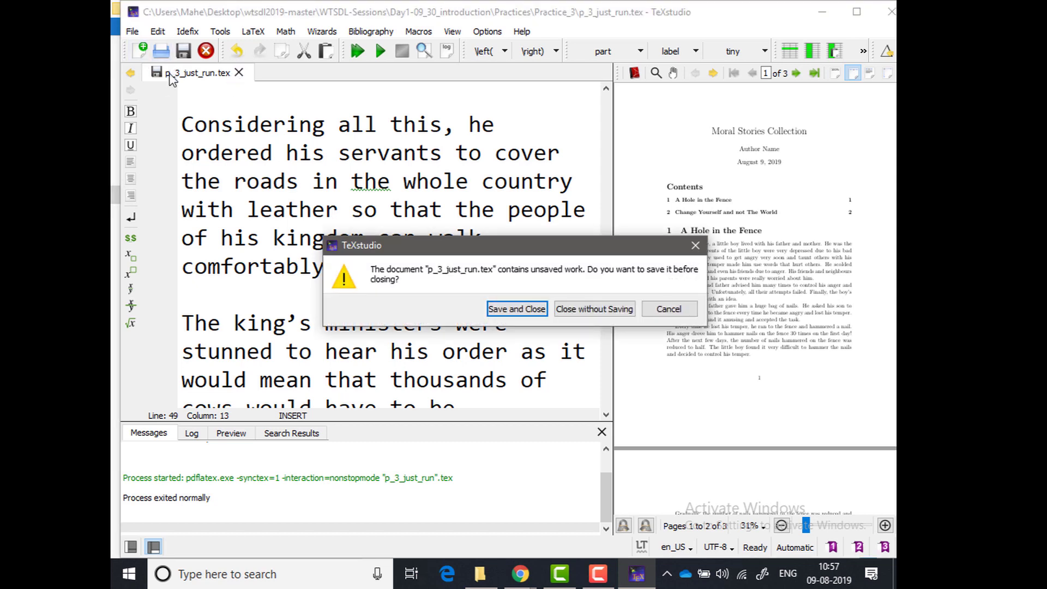
{"action": "left_click", "coordinate": [515, 309]}
{"action": "left_click", "coordinate": [164, 57]}
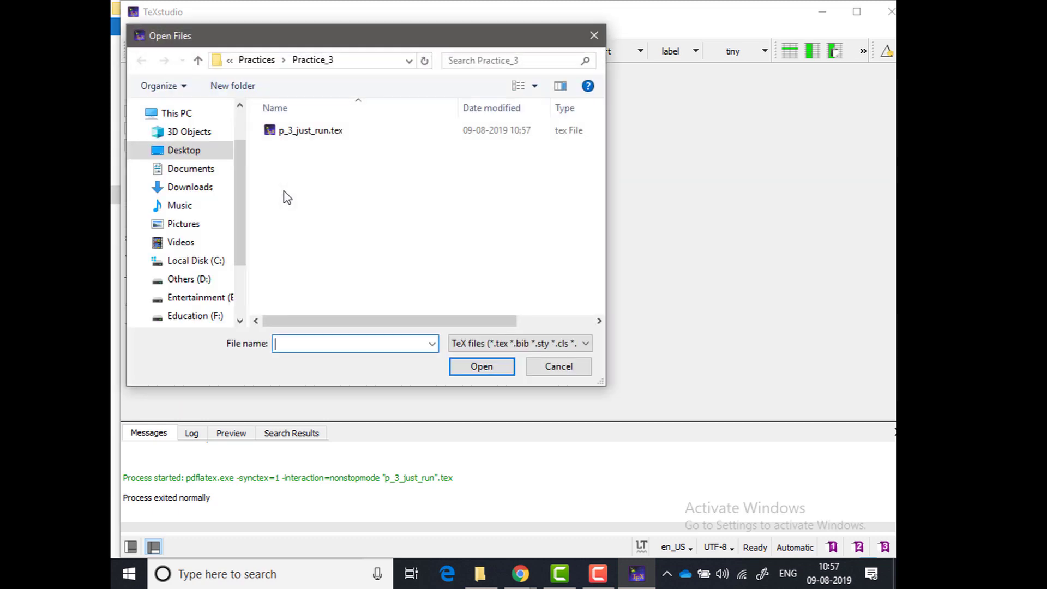
{"action": "left_click", "coordinate": [267, 63]}
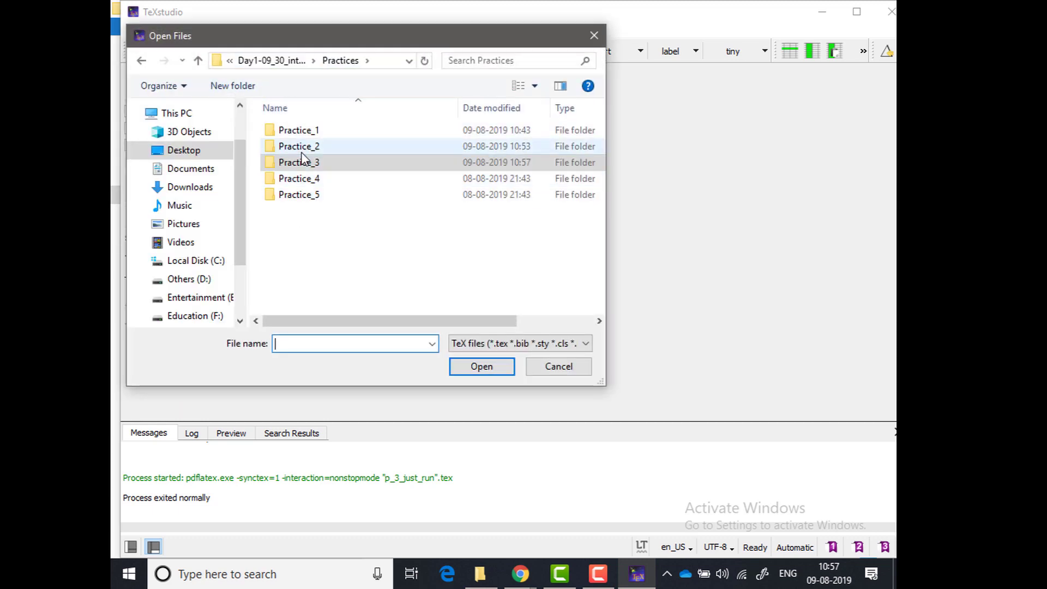
{"action": "double_click", "coordinate": [311, 184]}
{"action": "double_click", "coordinate": [304, 136]}
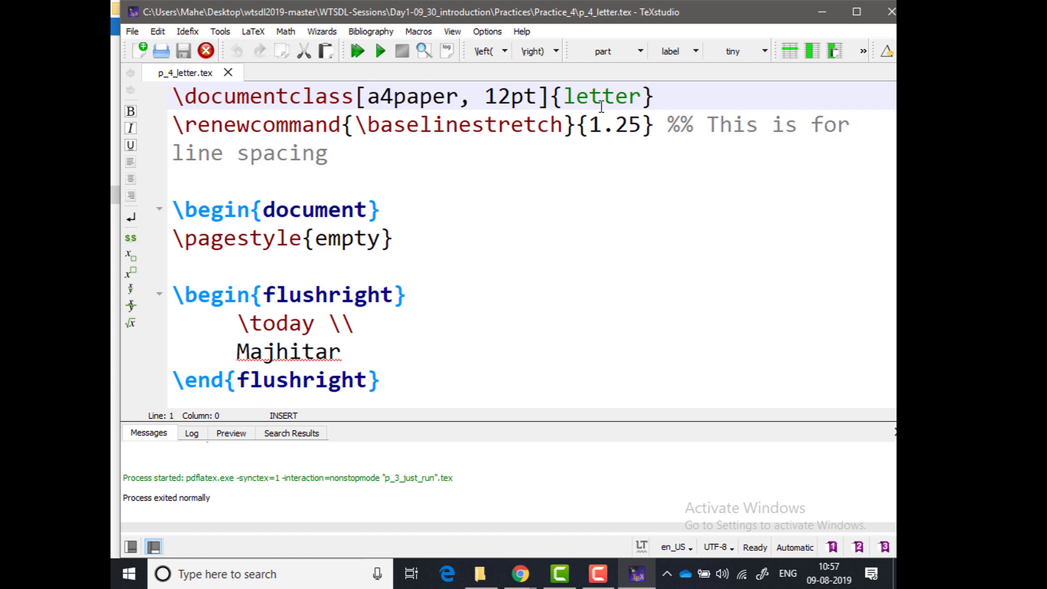
- Highlight the letter class name in the document class line, and compile p_4_letter.tex with its PDF preview
{"action": "left_click", "coordinate": [562, 101]}
{"action": "key", "text": "shift+Right"}
{"action": "key", "text": "shift+Right"}
{"action": "key", "text": "shift+Right"}
{"action": "key", "text": "shift+Right"}
{"action": "key", "text": "shift+Right"}
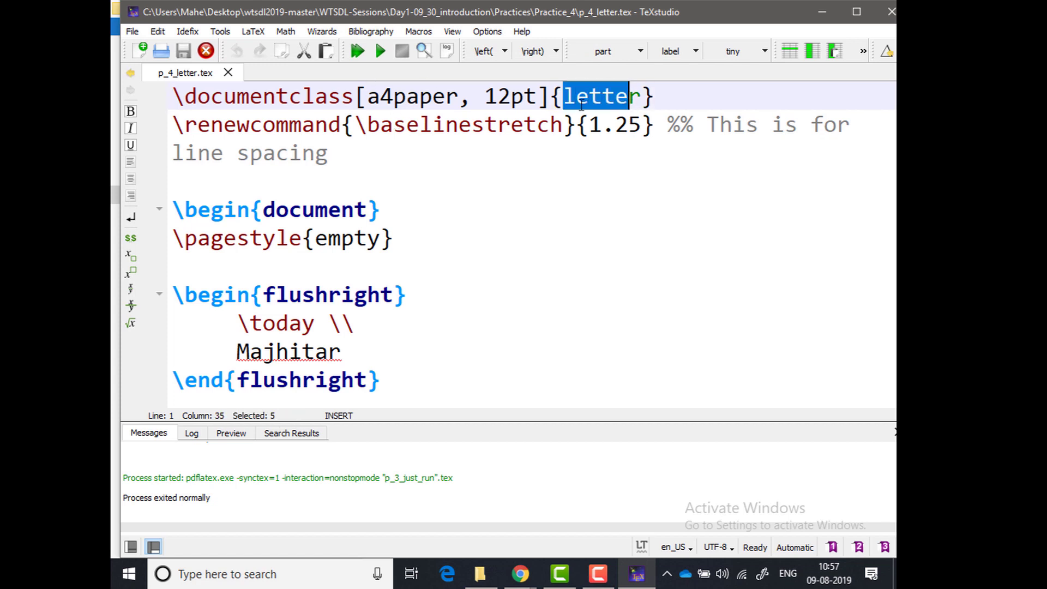
{"action": "left_click", "coordinate": [358, 50]}
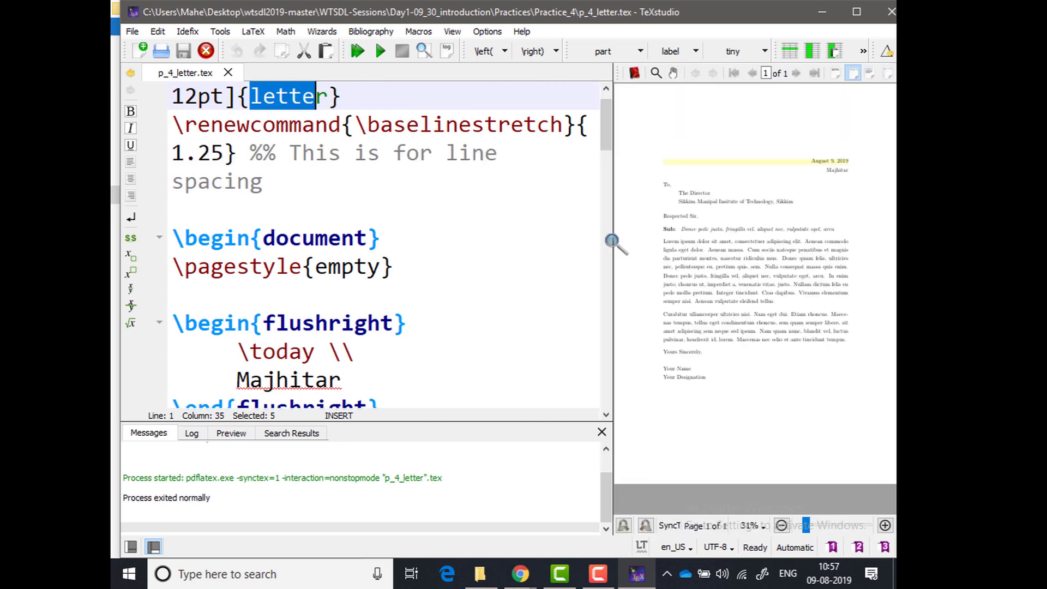
- Review the letter's source and its whole page layout in a widened PDF preview
{"action": "scroll", "coordinate": [614, 244], "scroll_direction": "down", "scroll_amount": 4}
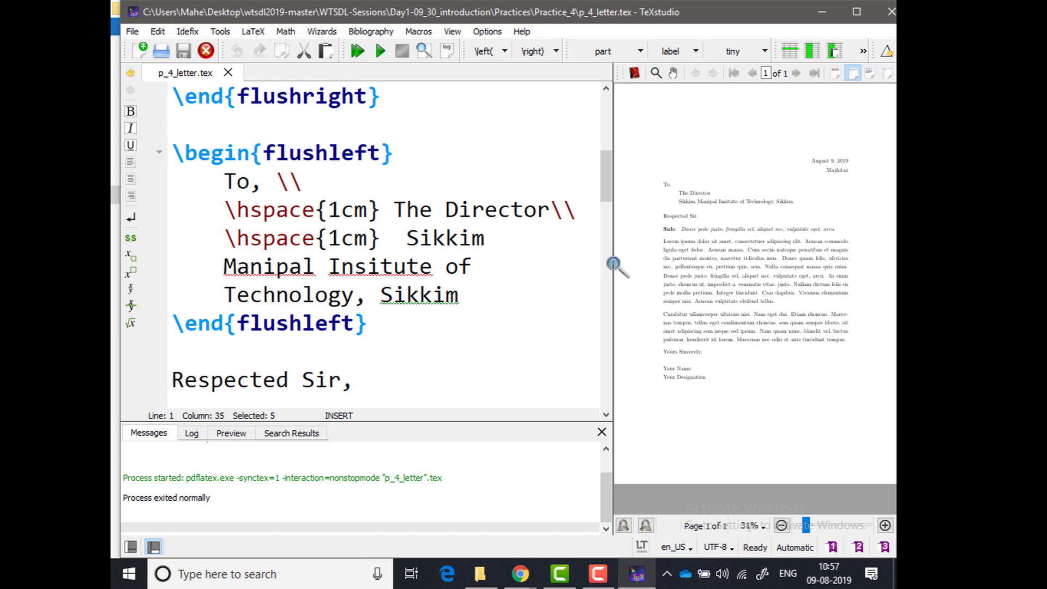
{"action": "left_click_drag", "start_coordinate": [613, 265], "coordinate": [429, 267]}
{"action": "scroll", "coordinate": [678, 321], "scroll_direction": "up", "scroll_amount": 5}
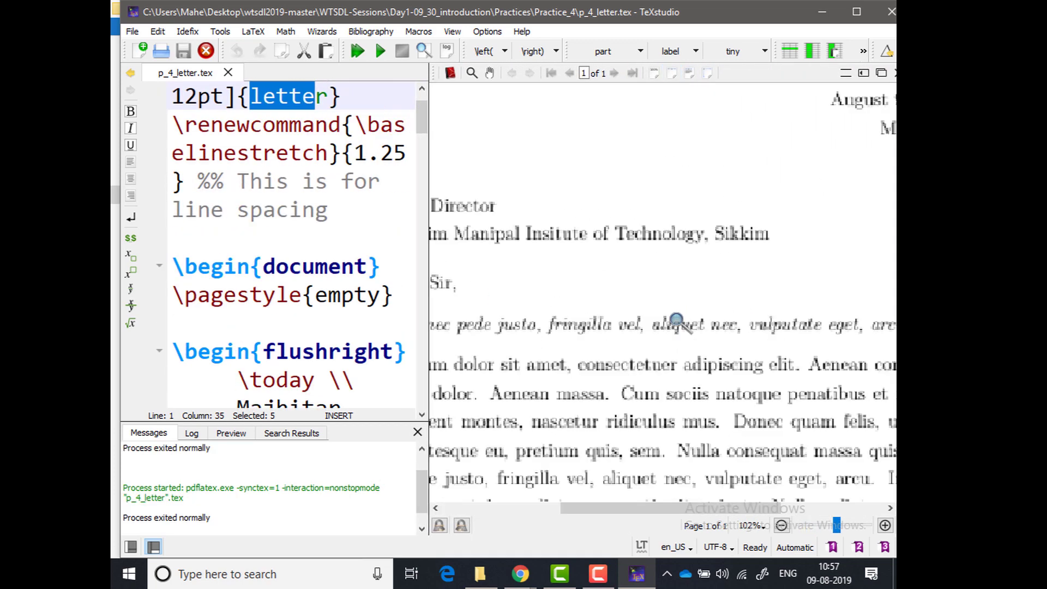
{"action": "scroll", "coordinate": [679, 322], "scroll_direction": "down", "scroll_amount": 6}
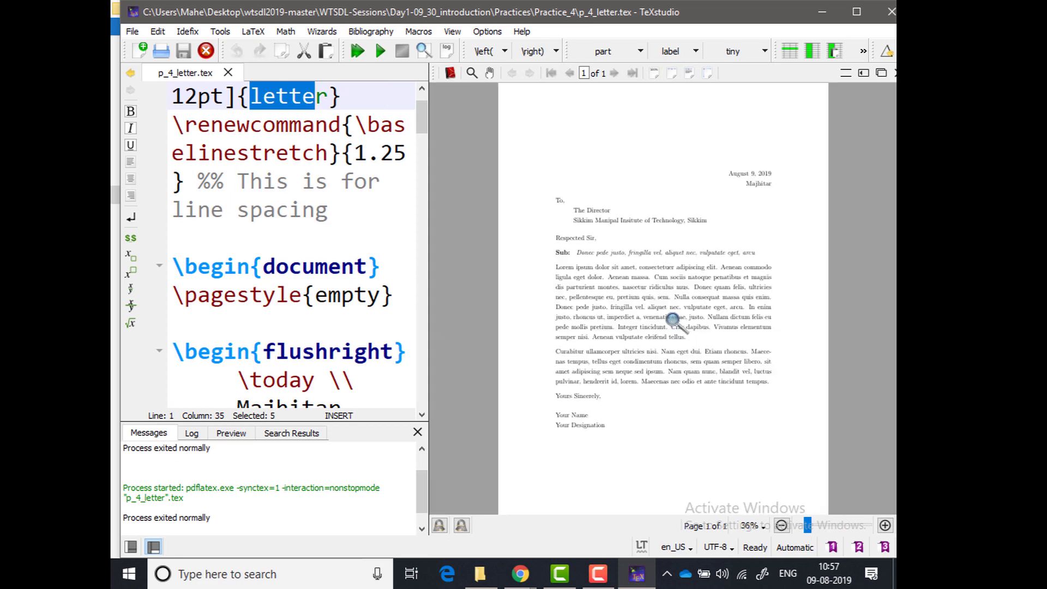
{"action": "scroll", "coordinate": [605, 272], "scroll_direction": "up", "scroll_amount": 1}
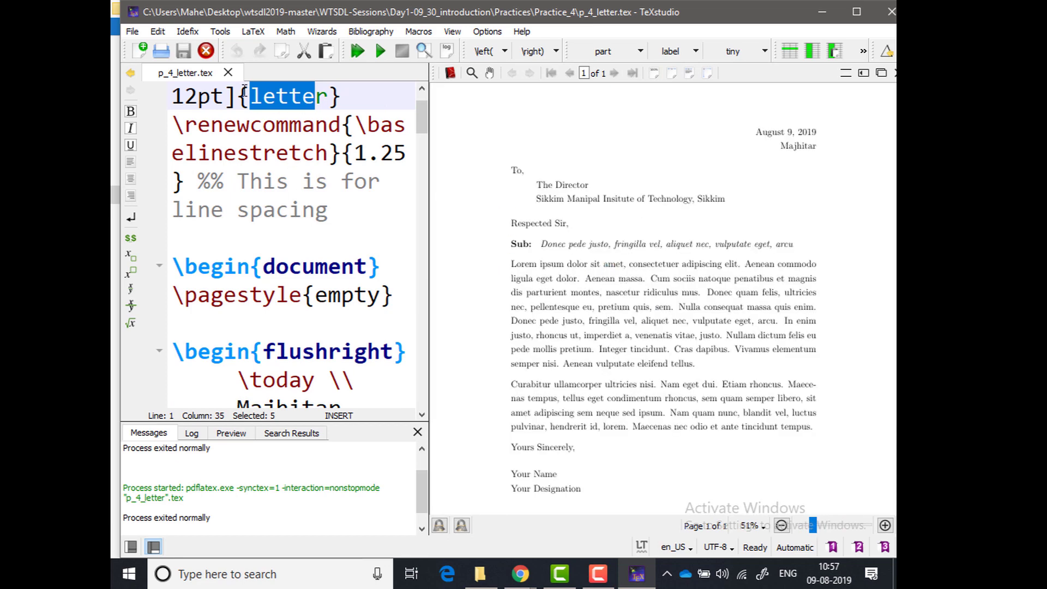
- Close p_4_letter.tex and open p_5_book.tex from the Practice_5 folder
{"action": "left_click", "coordinate": [228, 72]}
{"action": "left_click", "coordinate": [161, 51]}
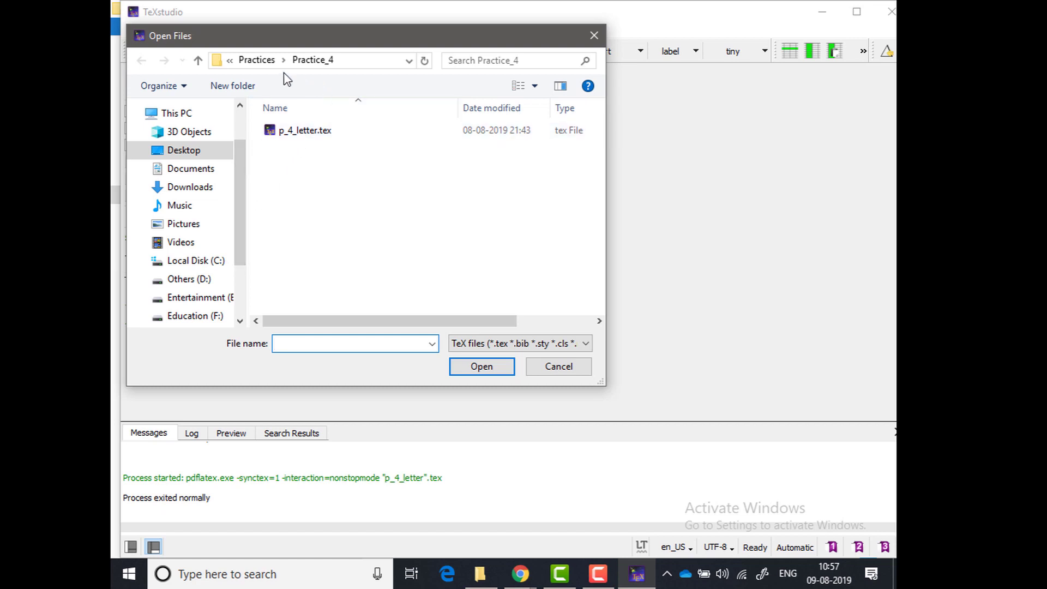
{"action": "left_click", "coordinate": [255, 60]}
{"action": "double_click", "coordinate": [294, 196]}
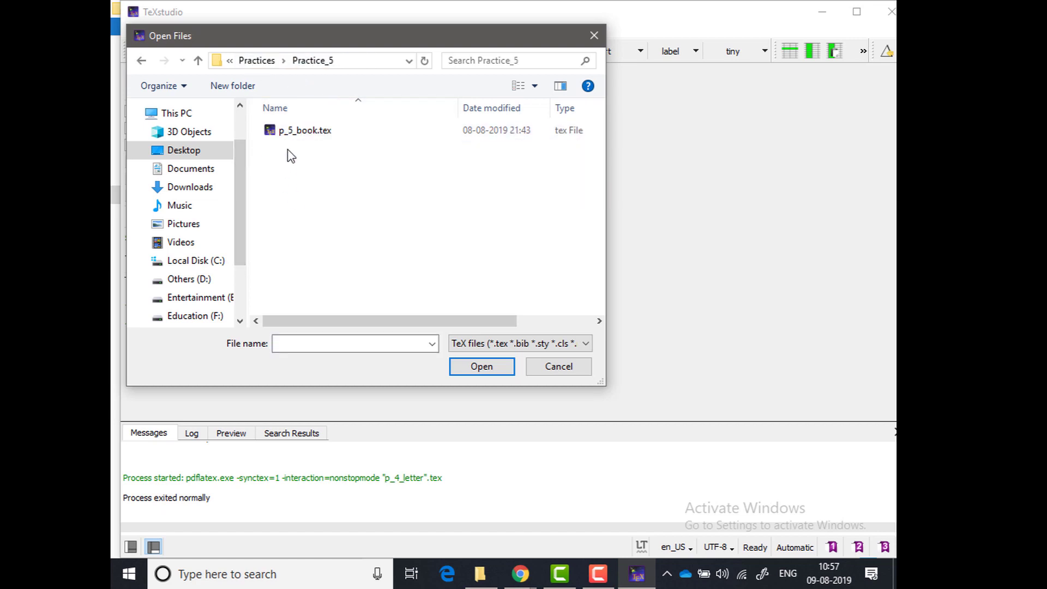
{"action": "double_click", "coordinate": [292, 134]}
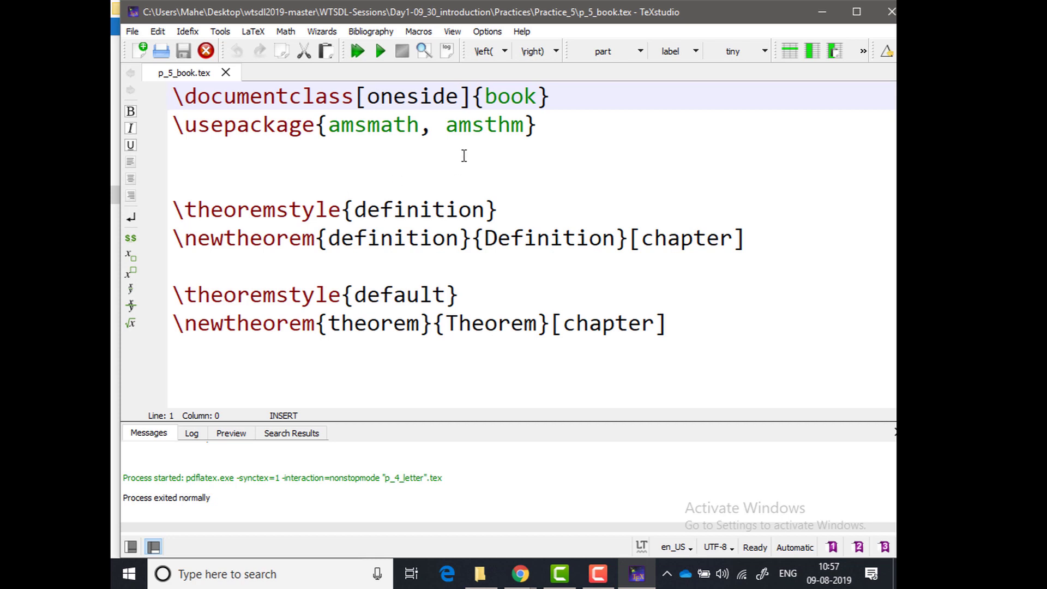
- Point out the book class and the amsmath, amsthm package line, and compile p_5_book.tex
{"action": "left_click_drag", "start_coordinate": [486, 98], "coordinate": [537, 96]}
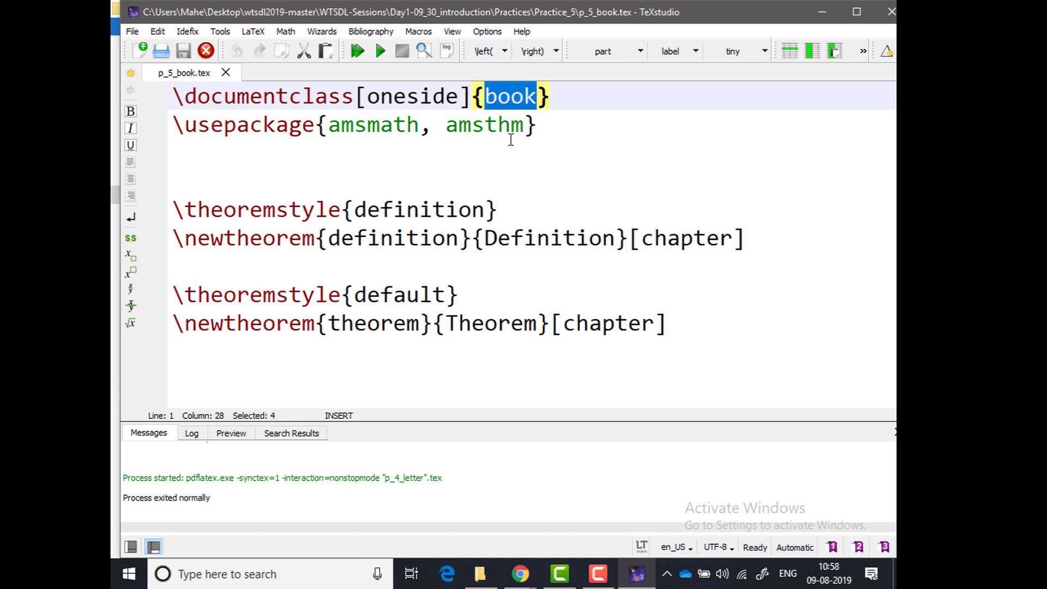
{"action": "left_click", "coordinate": [550, 128]}
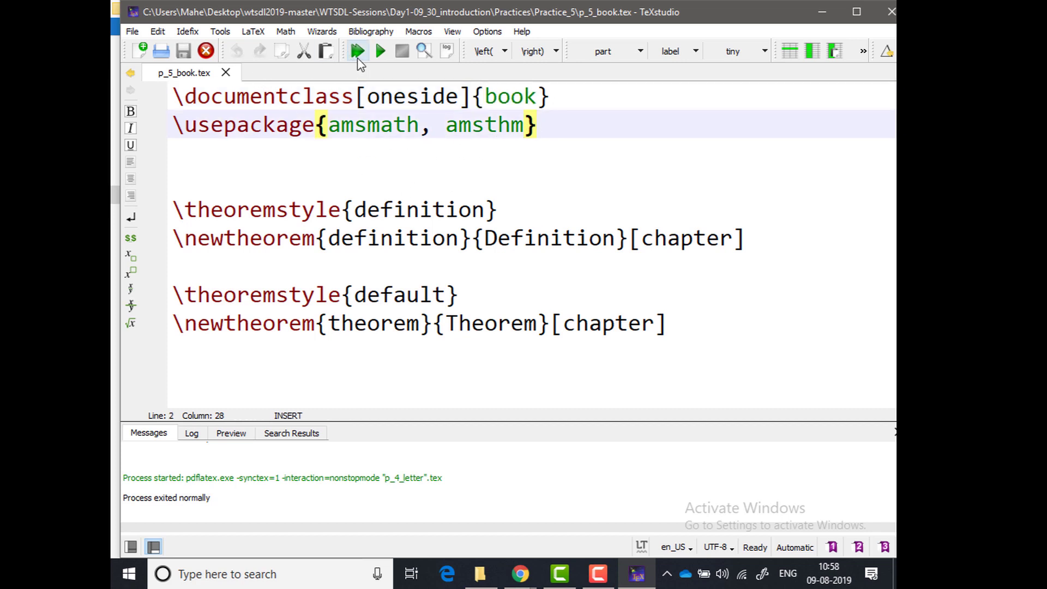
{"action": "left_click", "coordinate": [358, 55]}
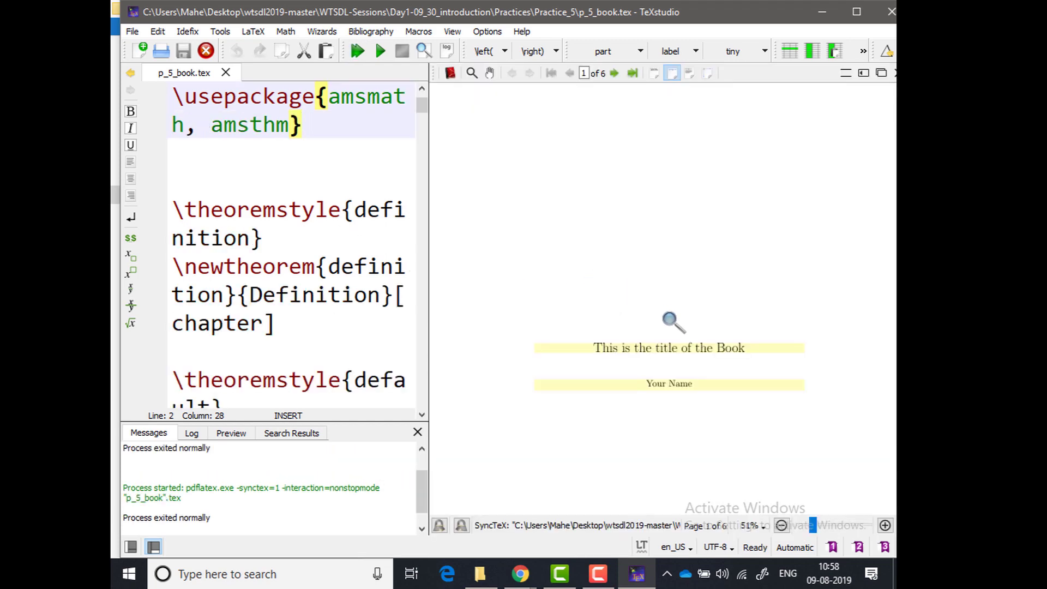
- Compare the Introduction chapter in the PDF preview with its \chapter line in the source, using a wider editor pane
{"action": "scroll", "coordinate": [664, 301], "scroll_direction": "down", "scroll_amount": 8}
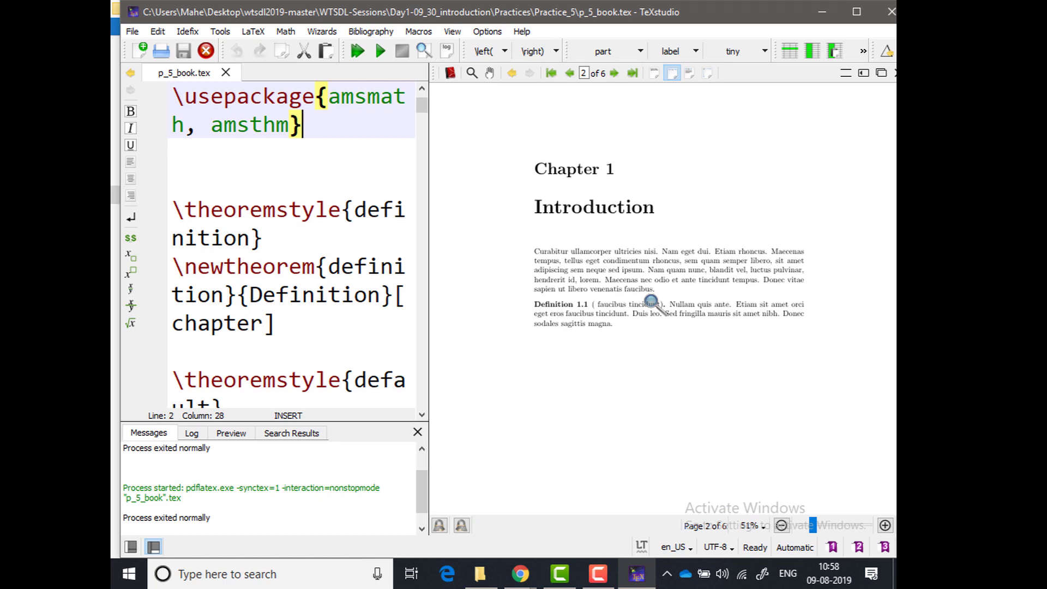
{"action": "scroll", "coordinate": [316, 240], "scroll_direction": "down", "scroll_amount": 10}
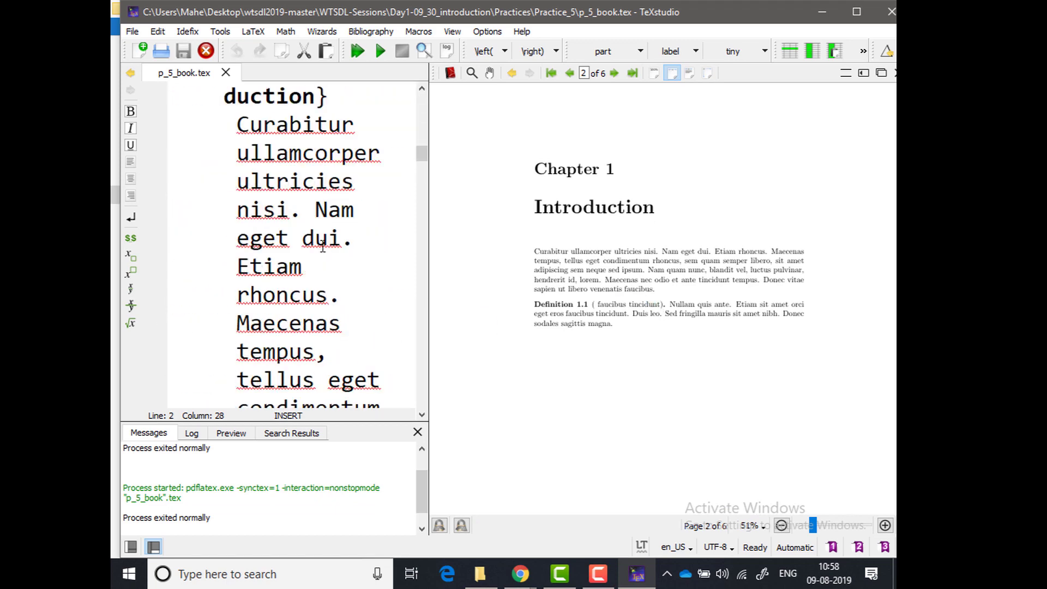
{"action": "scroll", "coordinate": [322, 244], "scroll_direction": "up", "scroll_amount": 1}
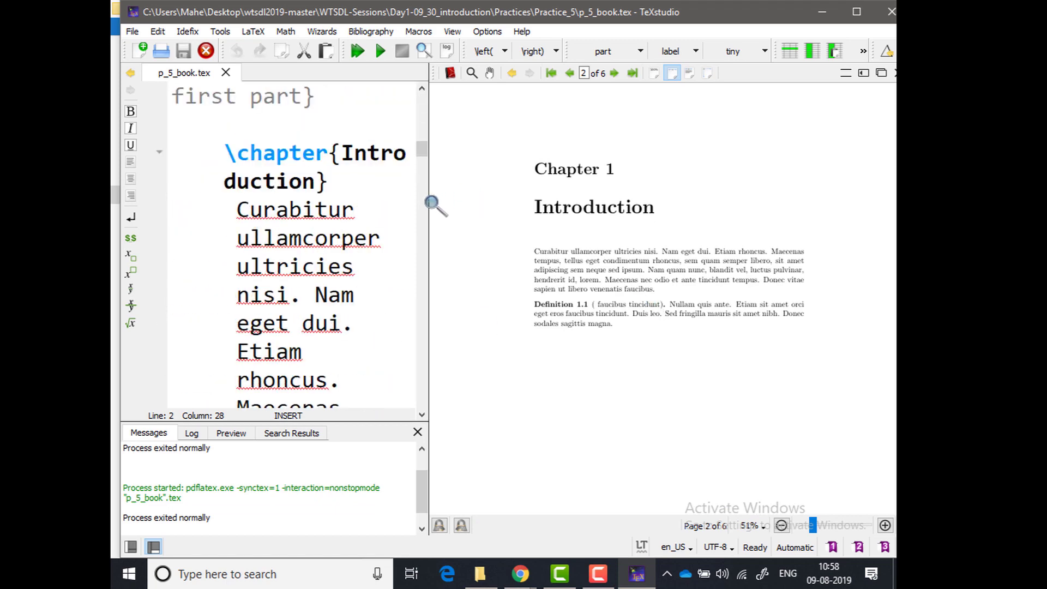
{"action": "left_click_drag", "start_coordinate": [428, 202], "coordinate": [614, 205]}
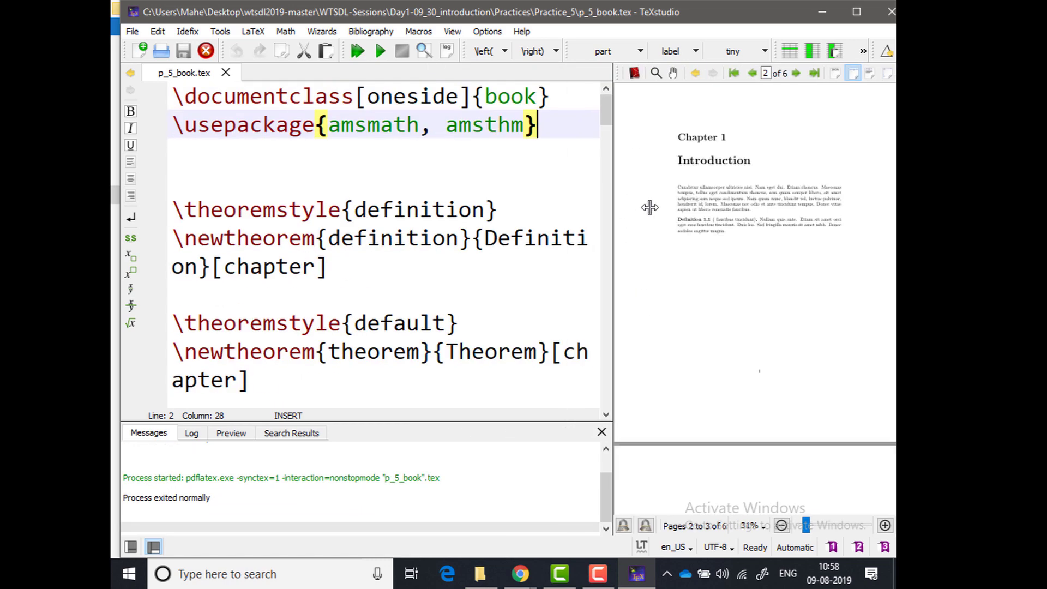
{"action": "scroll", "coordinate": [338, 294], "scroll_direction": "down", "scroll_amount": 10}
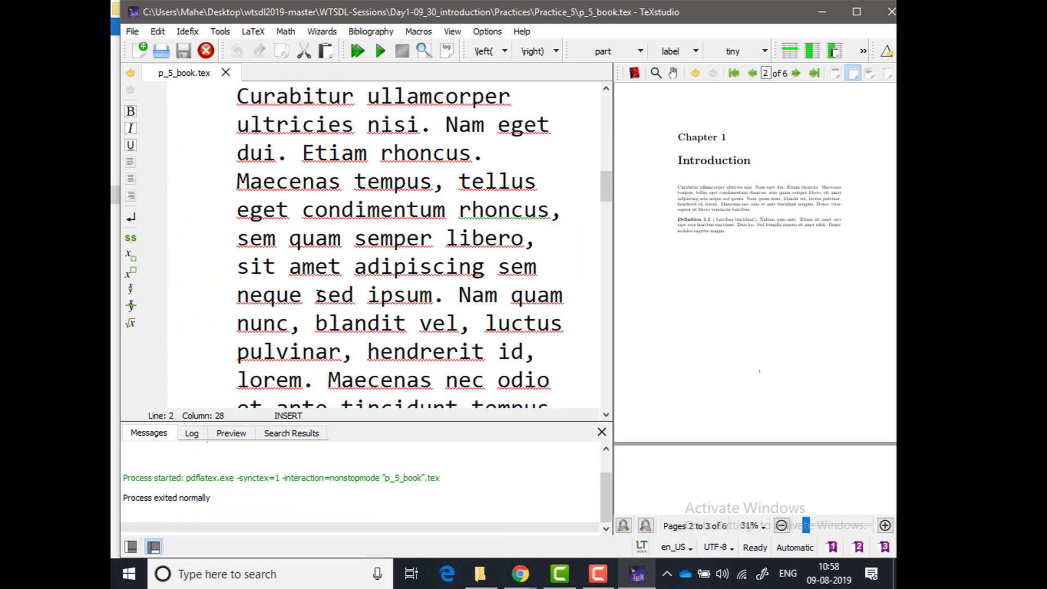
{"action": "scroll", "coordinate": [261, 232], "scroll_direction": "up", "scroll_amount": 2}
{"action": "left_click_drag", "start_coordinate": [216, 237], "coordinate": [351, 232]}
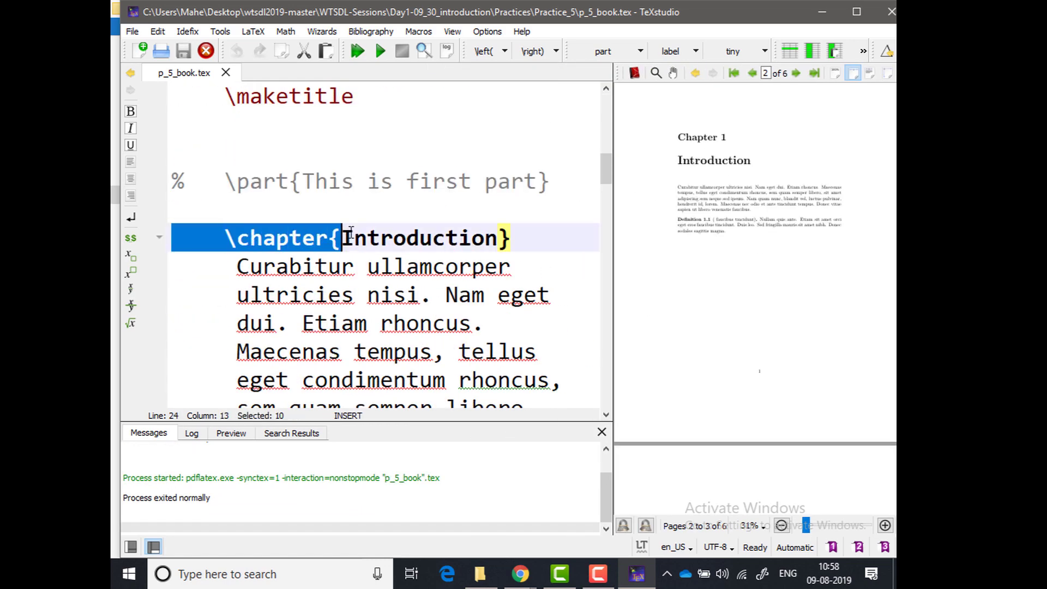
- Select the commented-out \part{This is first part} line above the Introduction chapter
{"action": "scroll", "coordinate": [371, 276], "scroll_direction": "up", "scroll_amount": 1}
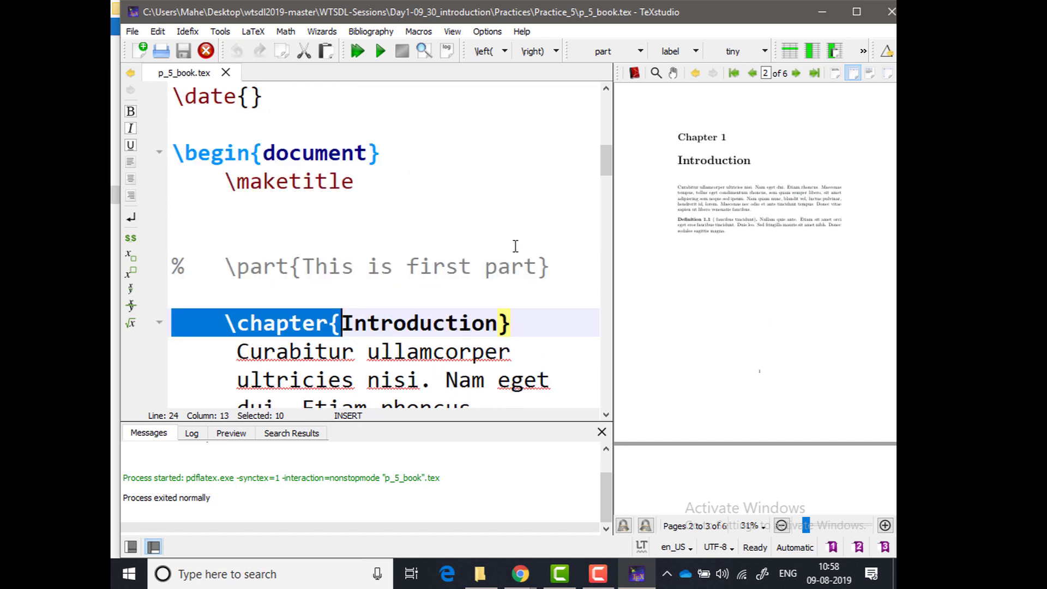
{"action": "left_click", "coordinate": [554, 266]}
{"action": "key", "text": "shift+Home"}
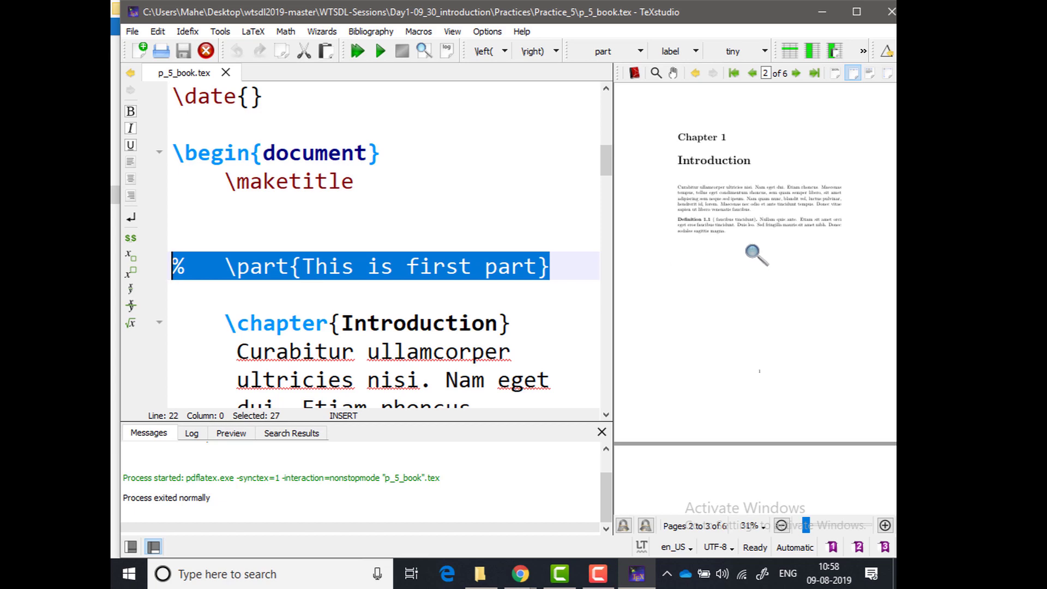
- Examine the book's remaining chapters in preview and source, and highlight the practise5dummyText.txt file name in the Methodology chapter
{"action": "scroll", "coordinate": [755, 252], "scroll_direction": "down", "scroll_amount": 8}
{"action": "scroll", "coordinate": [761, 260], "scroll_direction": "down", "scroll_amount": 4}
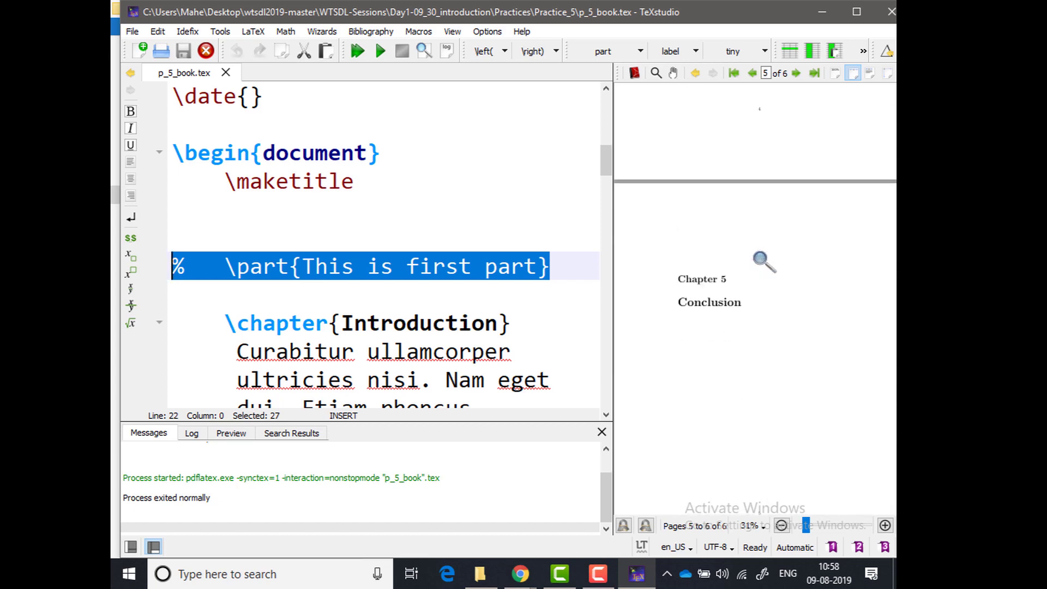
{"action": "scroll", "coordinate": [508, 287], "scroll_direction": "down", "scroll_amount": 5}
{"action": "scroll", "coordinate": [508, 286], "scroll_direction": "down", "scroll_amount": 12}
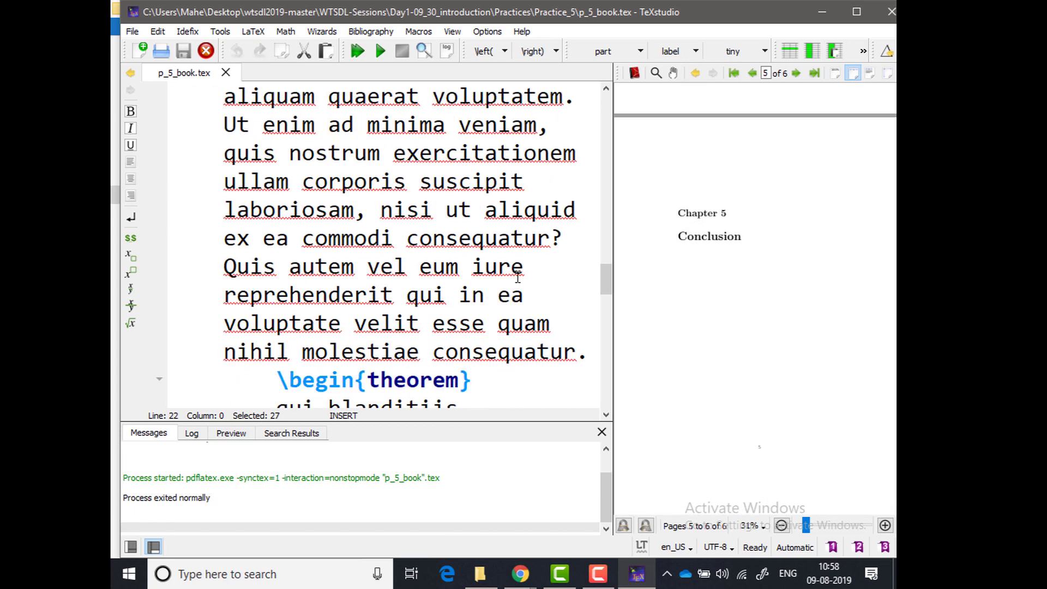
{"action": "scroll", "coordinate": [519, 281], "scroll_direction": "up", "scroll_amount": 2}
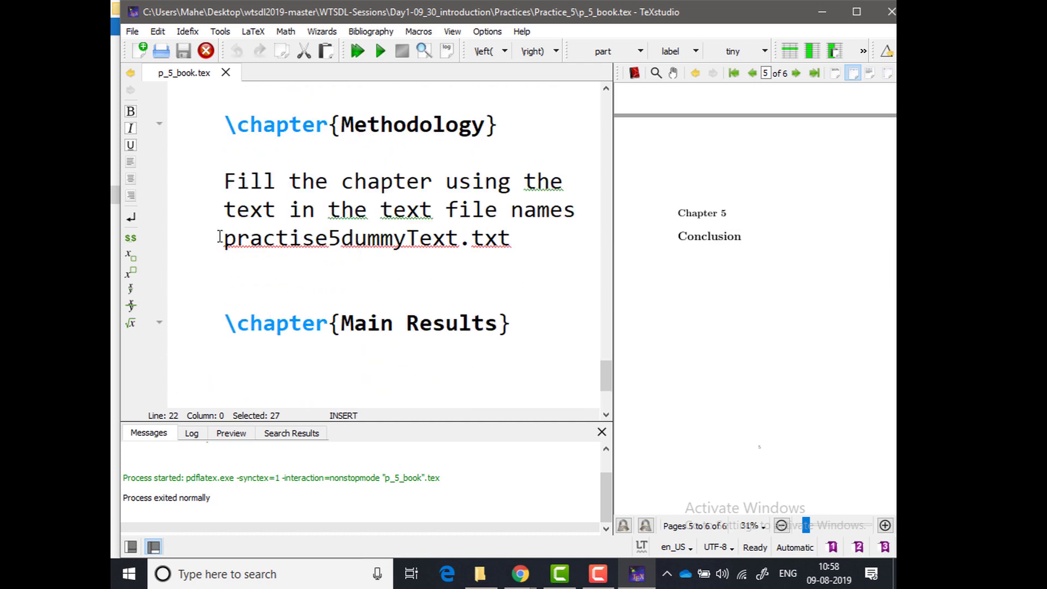
{"action": "left_click_drag", "start_coordinate": [221, 237], "coordinate": [515, 250]}
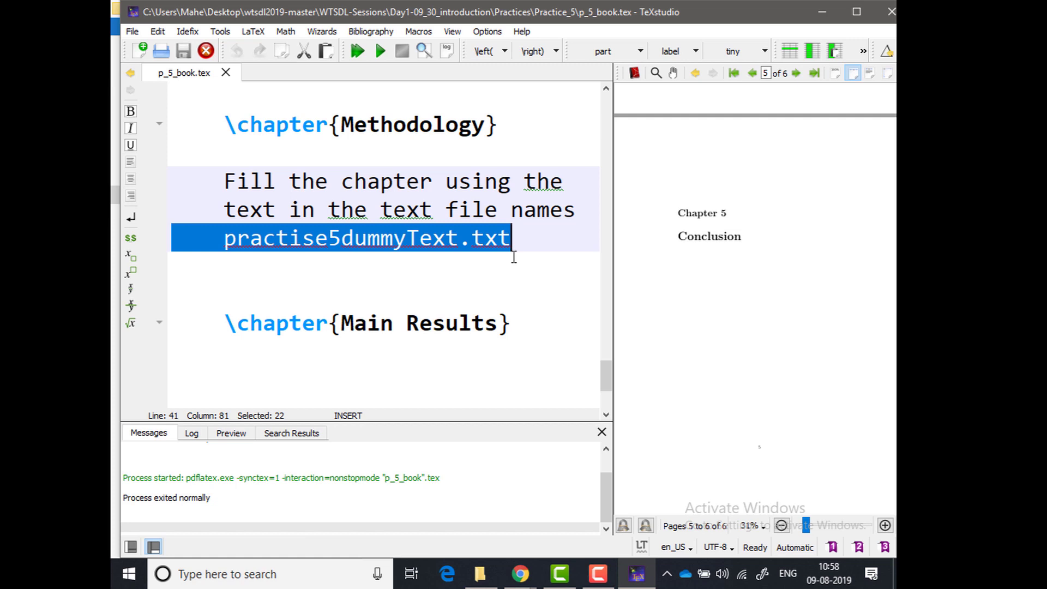
- Close p_5_book.tex and TeXstudio, and go to the Day1-09_30_introduction folder in File Explorer
{"action": "left_click", "coordinate": [225, 72]}
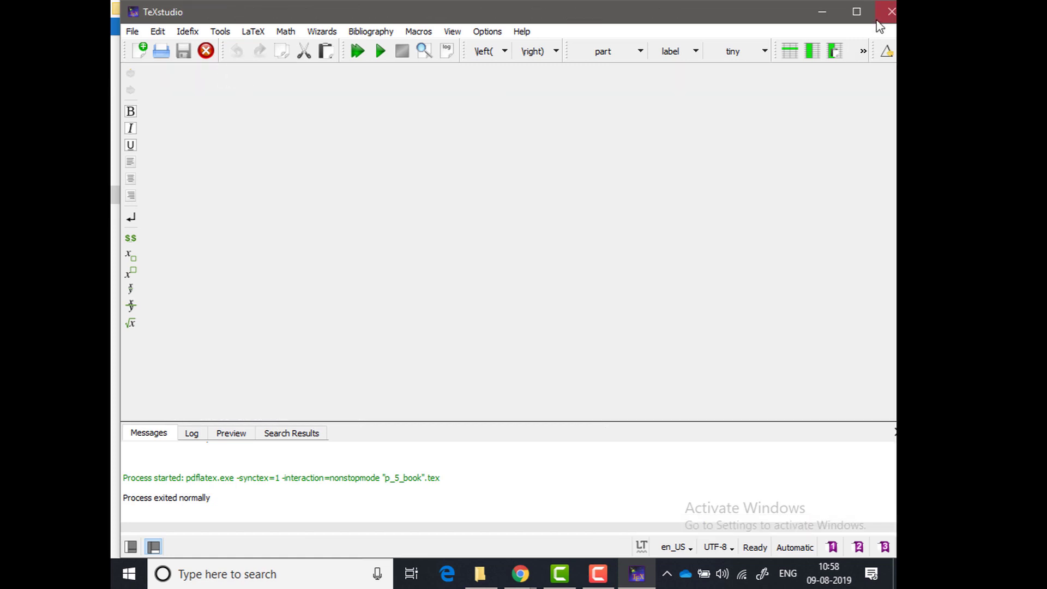
{"action": "left_click", "coordinate": [891, 12]}
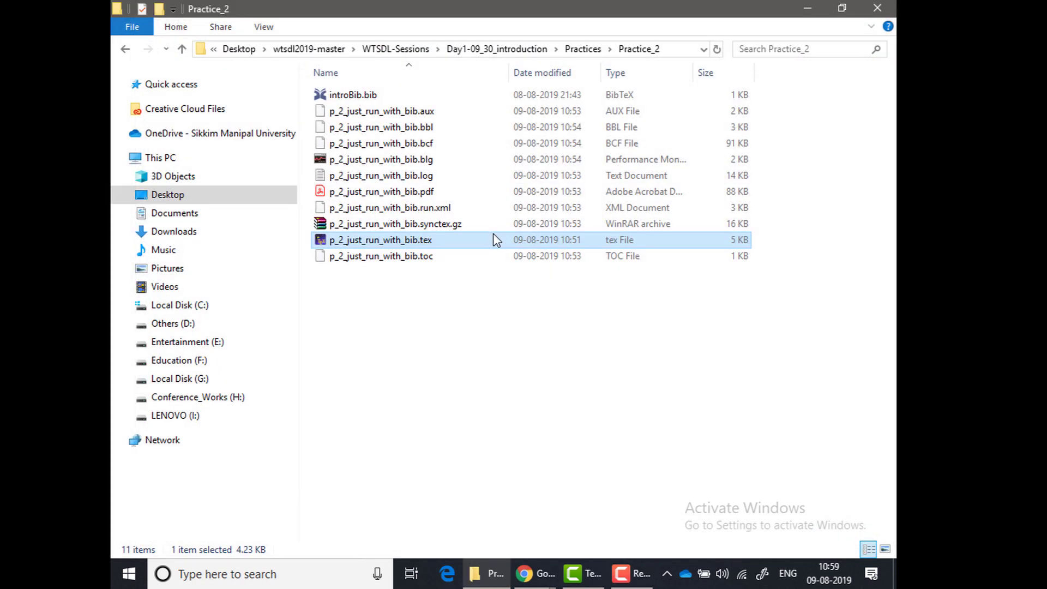
{"action": "left_click", "coordinate": [480, 349]}
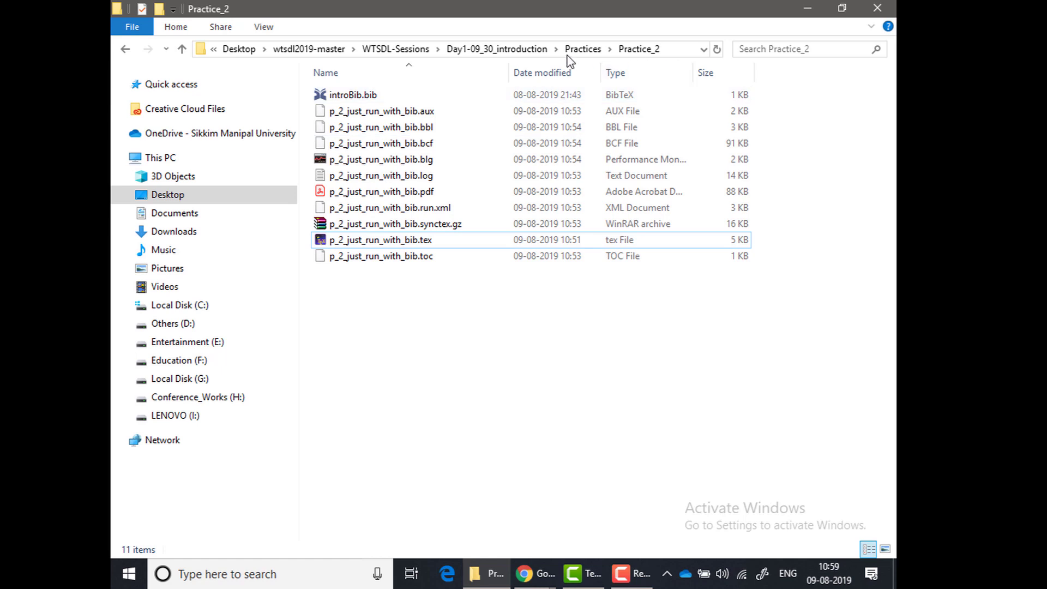
{"action": "left_click", "coordinate": [501, 49]}
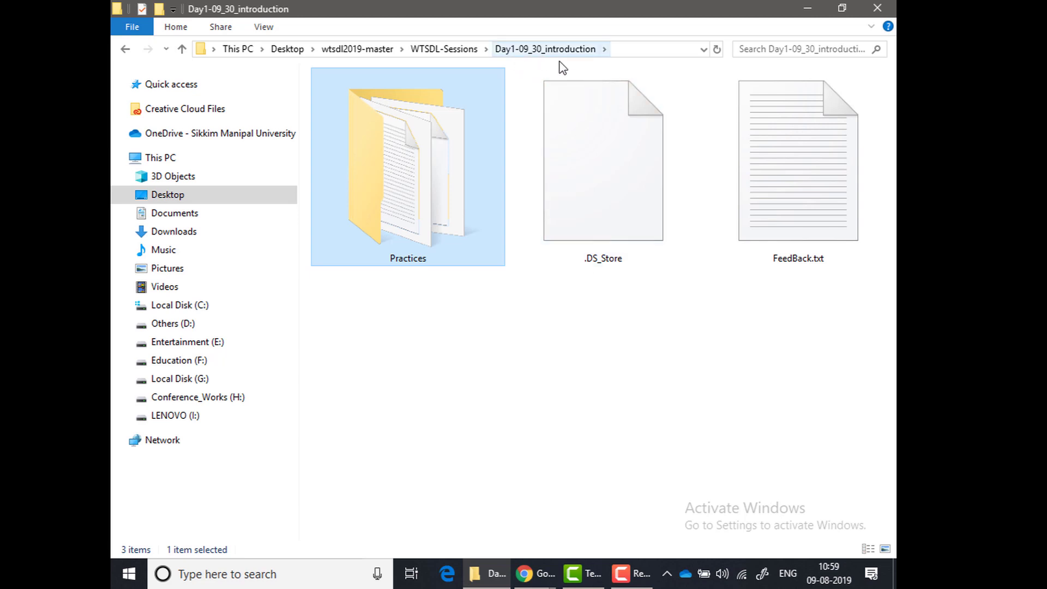
- Open FeedBack.txt in Notepad and select the whole feedback form link
{"action": "left_click", "coordinate": [791, 200]}
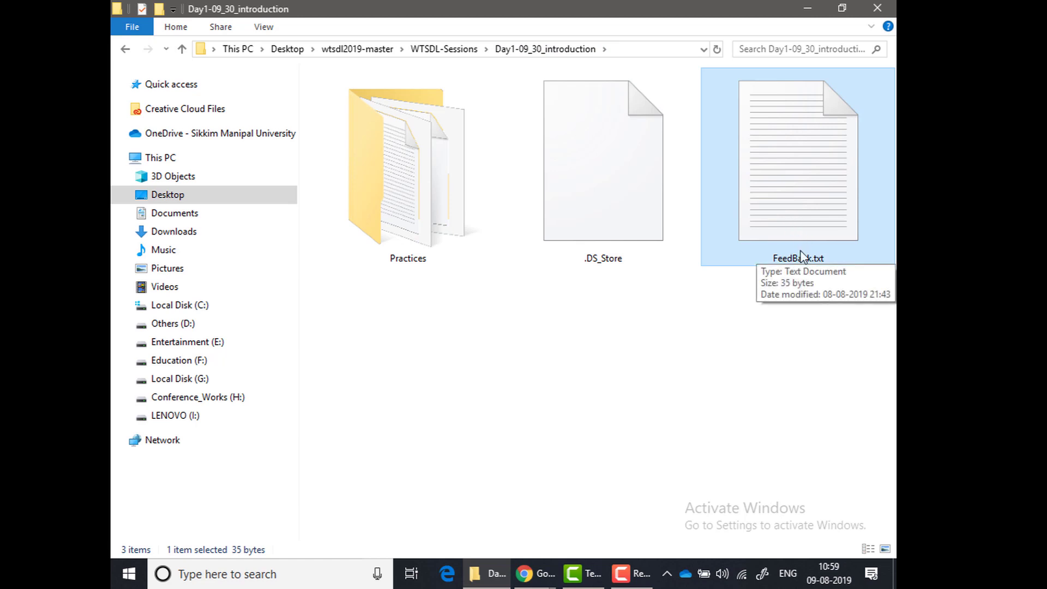
{"action": "double_click", "coordinate": [789, 201]}
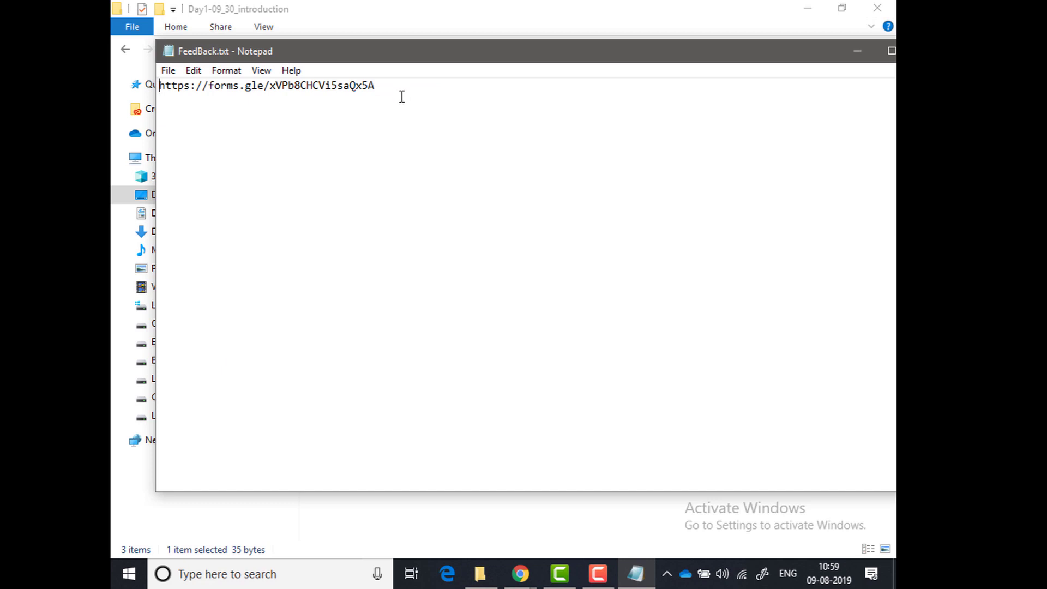
{"action": "left_click_drag", "start_coordinate": [402, 97], "coordinate": [117, 90]}
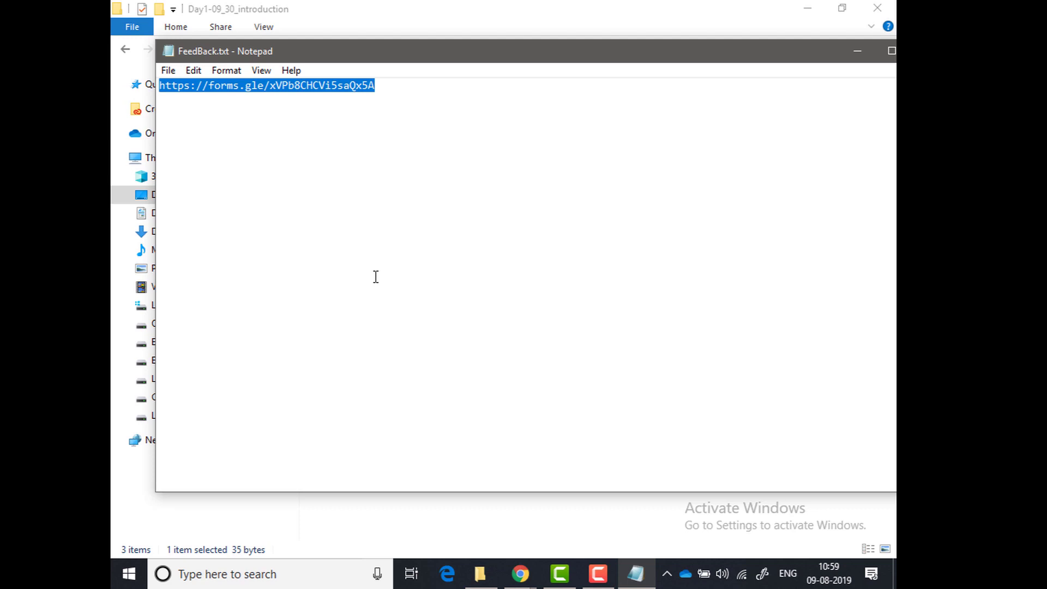
- Switch to Chrome and open the feedback form link from FeedBack.txt in a new tab
{"action": "left_click", "coordinate": [520, 573]}
{"action": "left_click", "coordinate": [493, 519]}
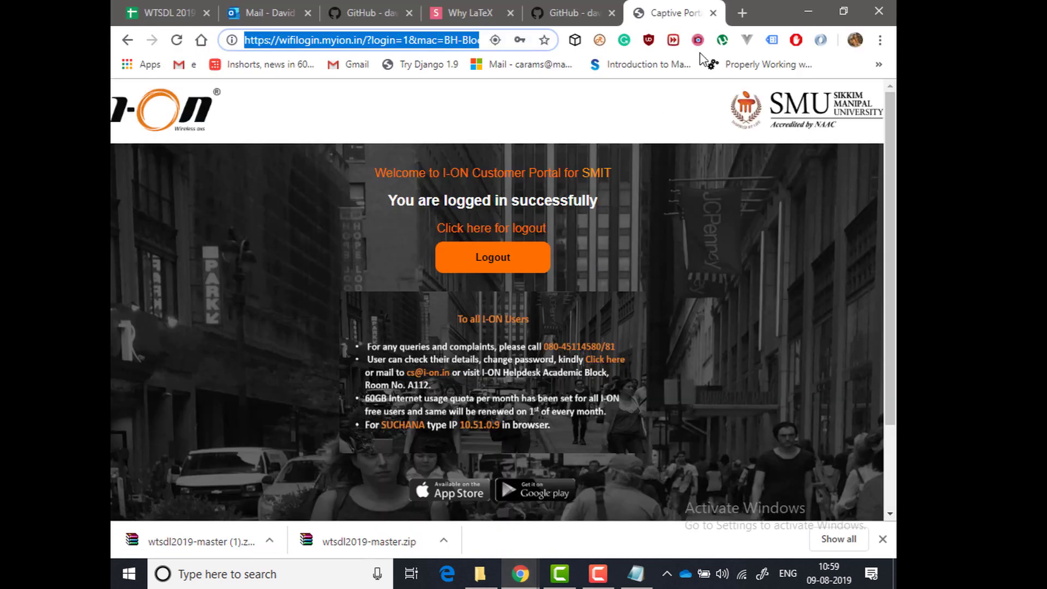
{"action": "left_click", "coordinate": [742, 13]}
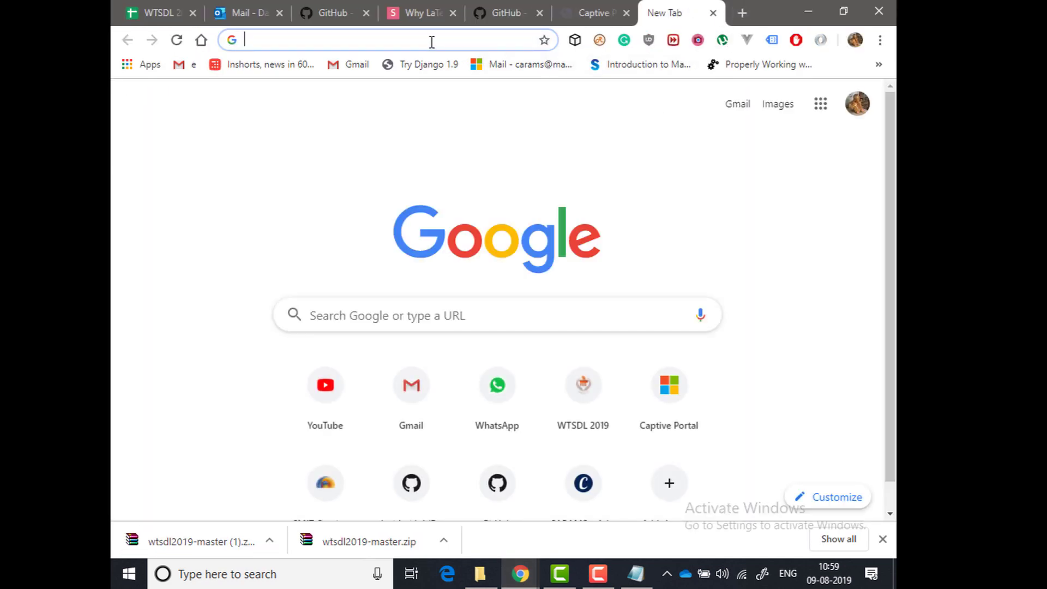
{"action": "left_click", "coordinate": [434, 312]}
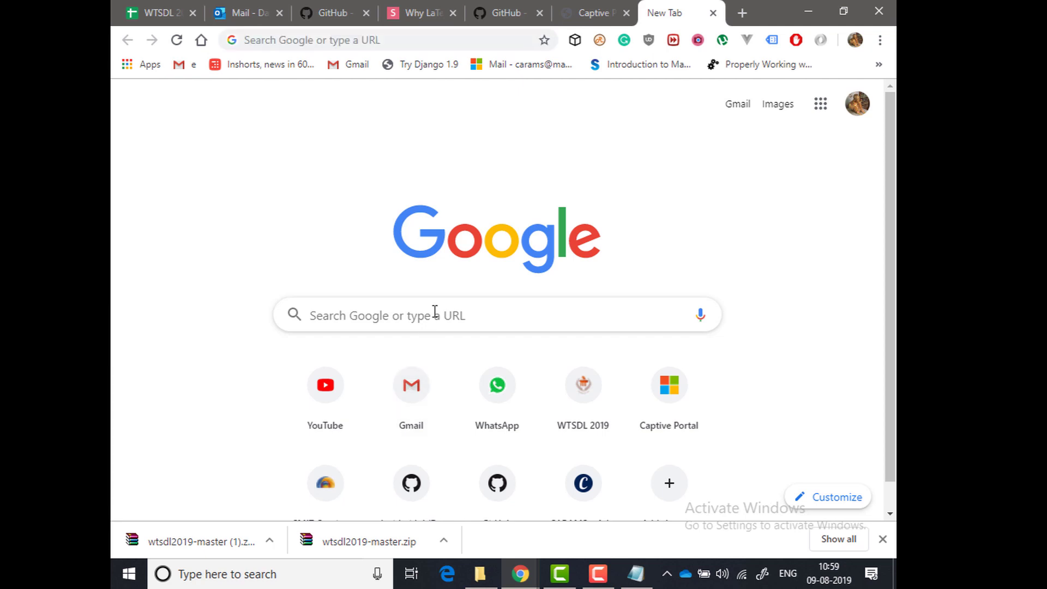
{"action": "left_click", "coordinate": [391, 37]}
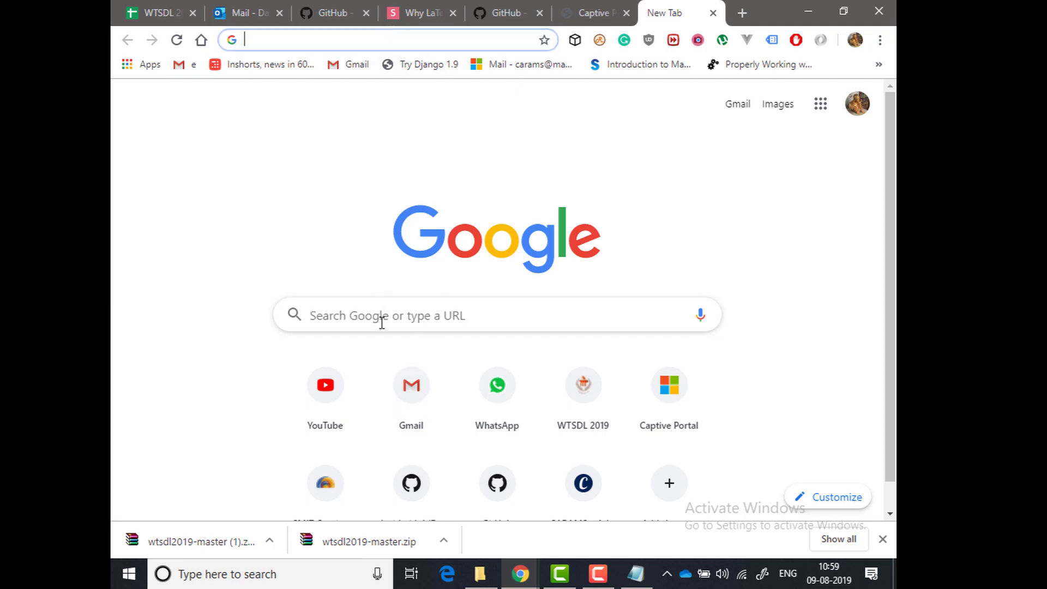
{"action": "left_click", "coordinate": [382, 318]}
{"action": "left_click", "coordinate": [397, 40]}
{"action": "key", "text": "ctrl+v"}
{"action": "key", "text": "Return"}
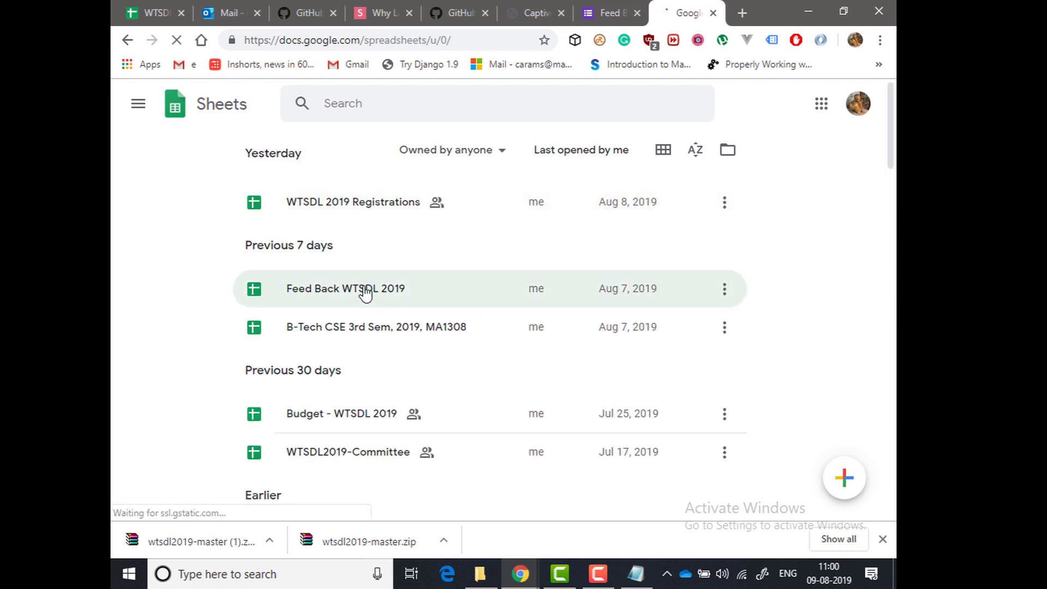
- Open the Feed Back WTSDL 2019 spreadsheet from Google Sheets, hide its menus and examine the Day 1 Session 09:30 to 11:00 chart
{"action": "left_click", "coordinate": [365, 292]}
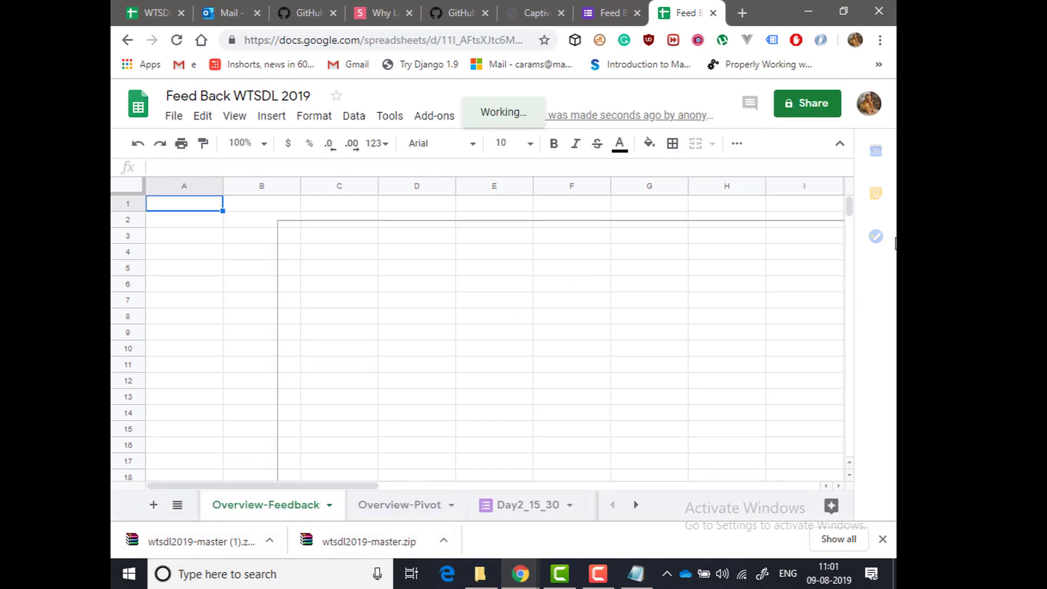
{"action": "left_click", "coordinate": [839, 145]}
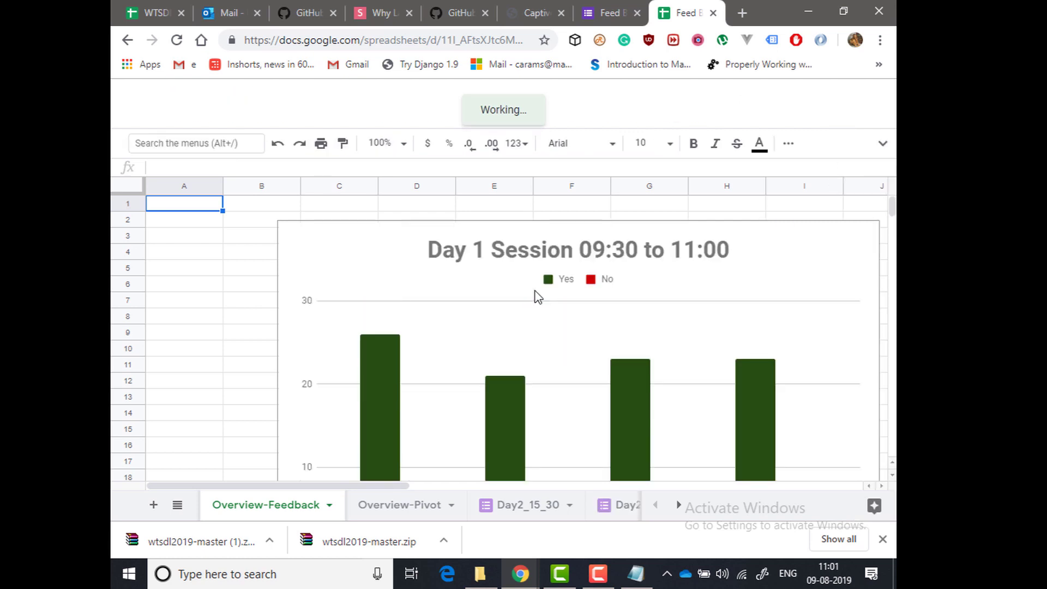
{"action": "scroll", "coordinate": [610, 306], "scroll_direction": "down", "scroll_amount": 1}
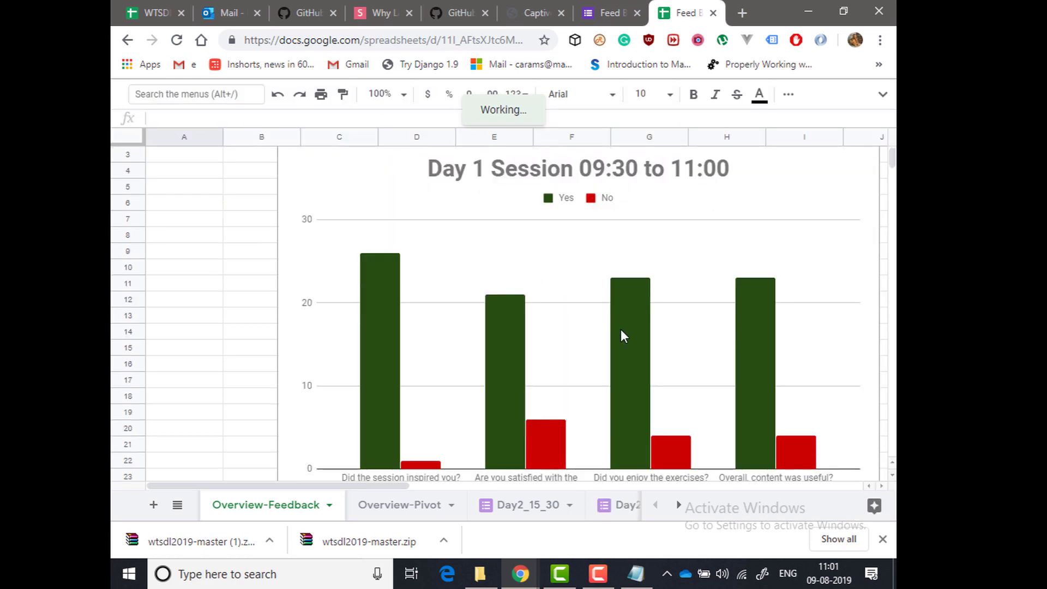
{"action": "scroll", "coordinate": [797, 371], "scroll_direction": "down", "scroll_amount": 1}
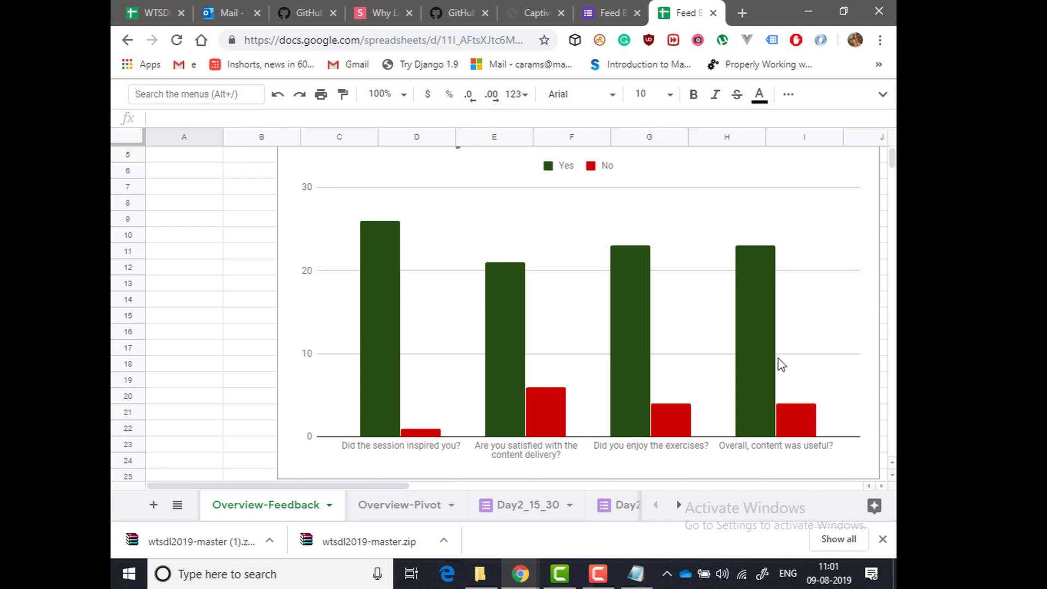